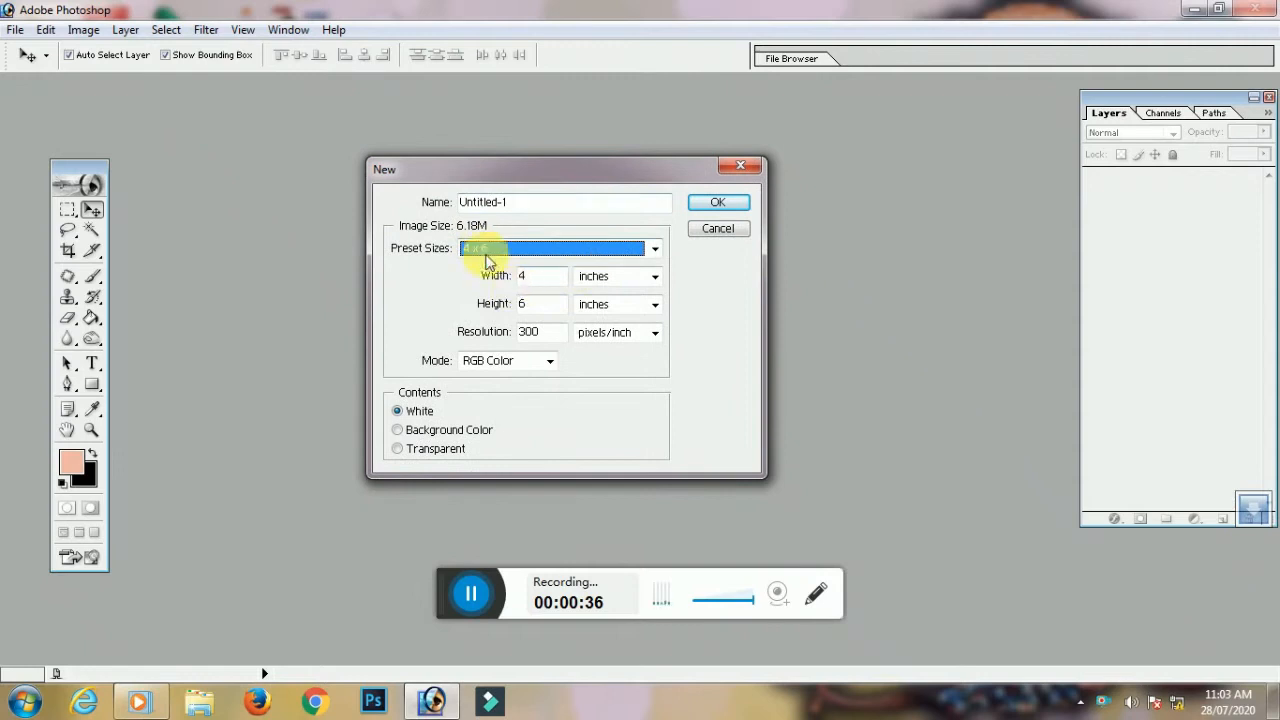
# Set the new document size to 6 x 4 inches at 500 pixels/inch
pyautogui.click(545, 248)
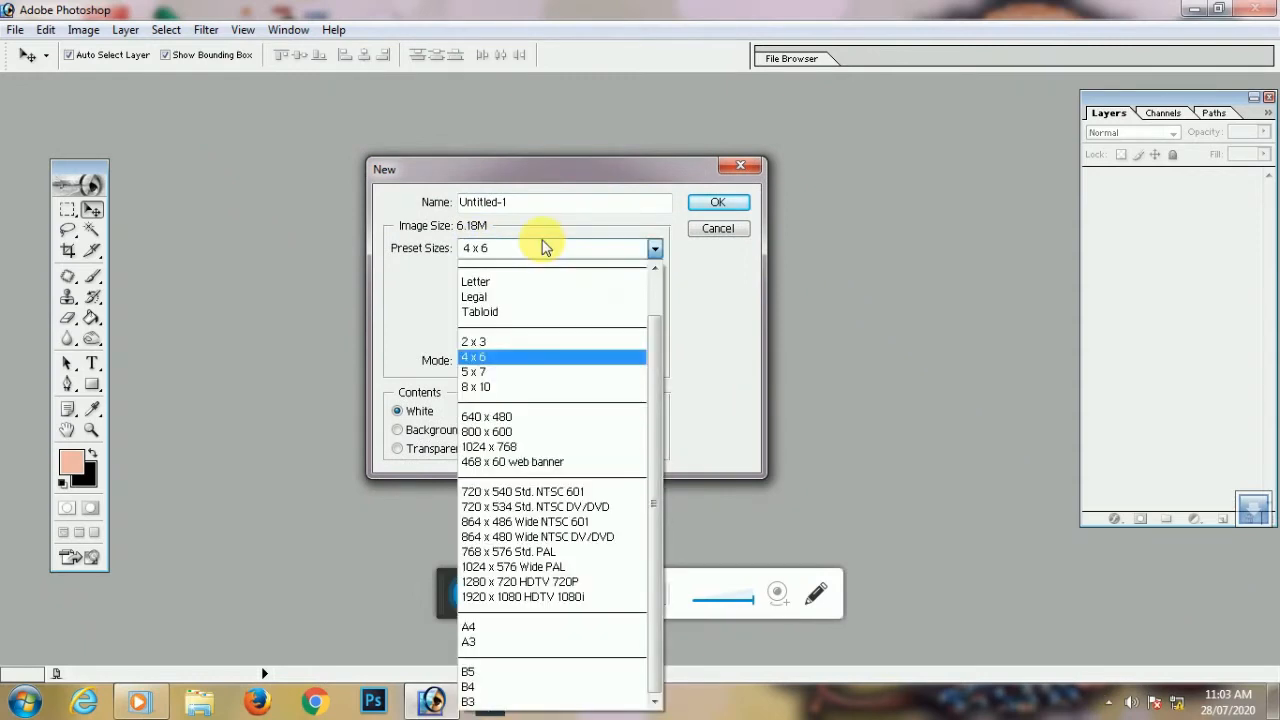
pyautogui.click(493, 343)
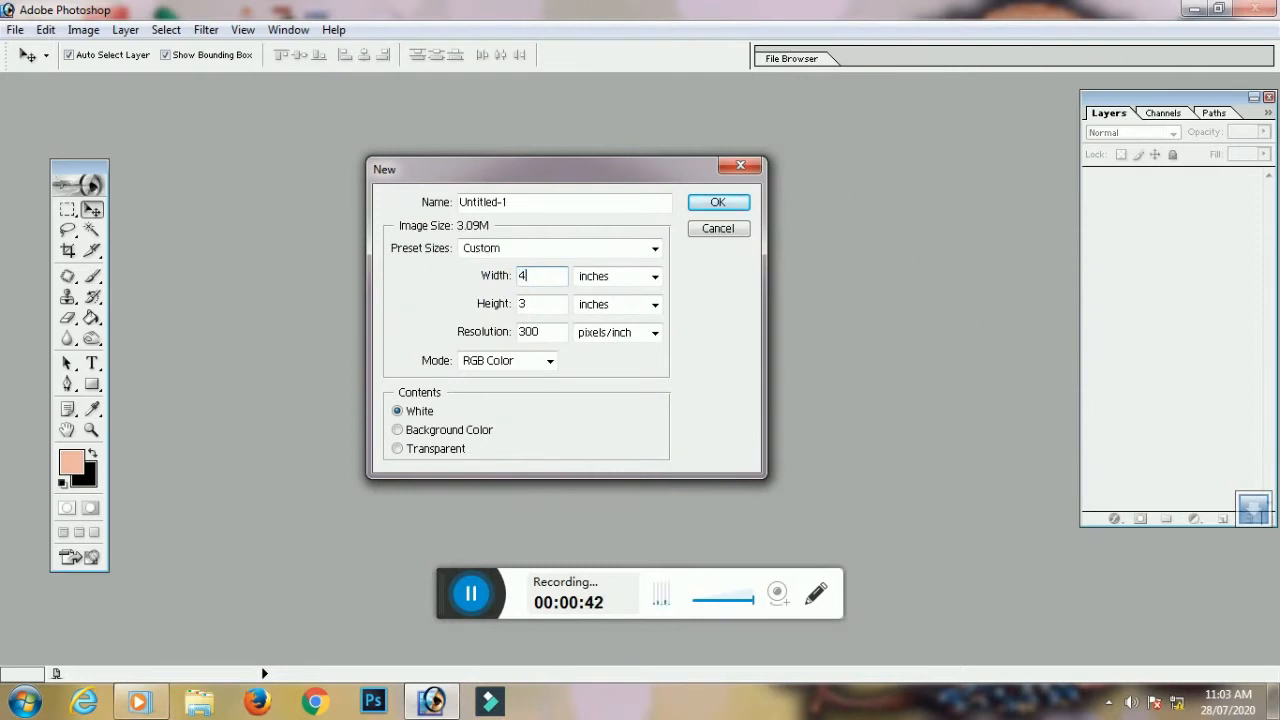
pyautogui.press('Tab')
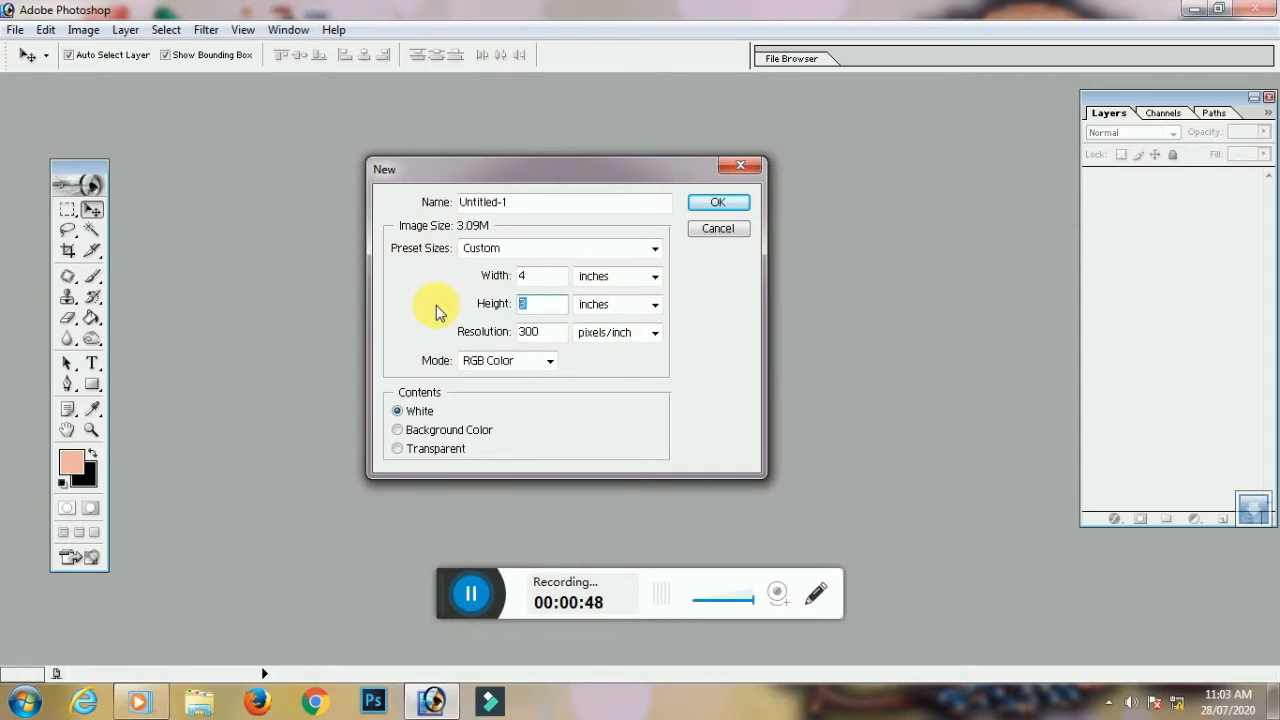
pyautogui.click(543, 277)
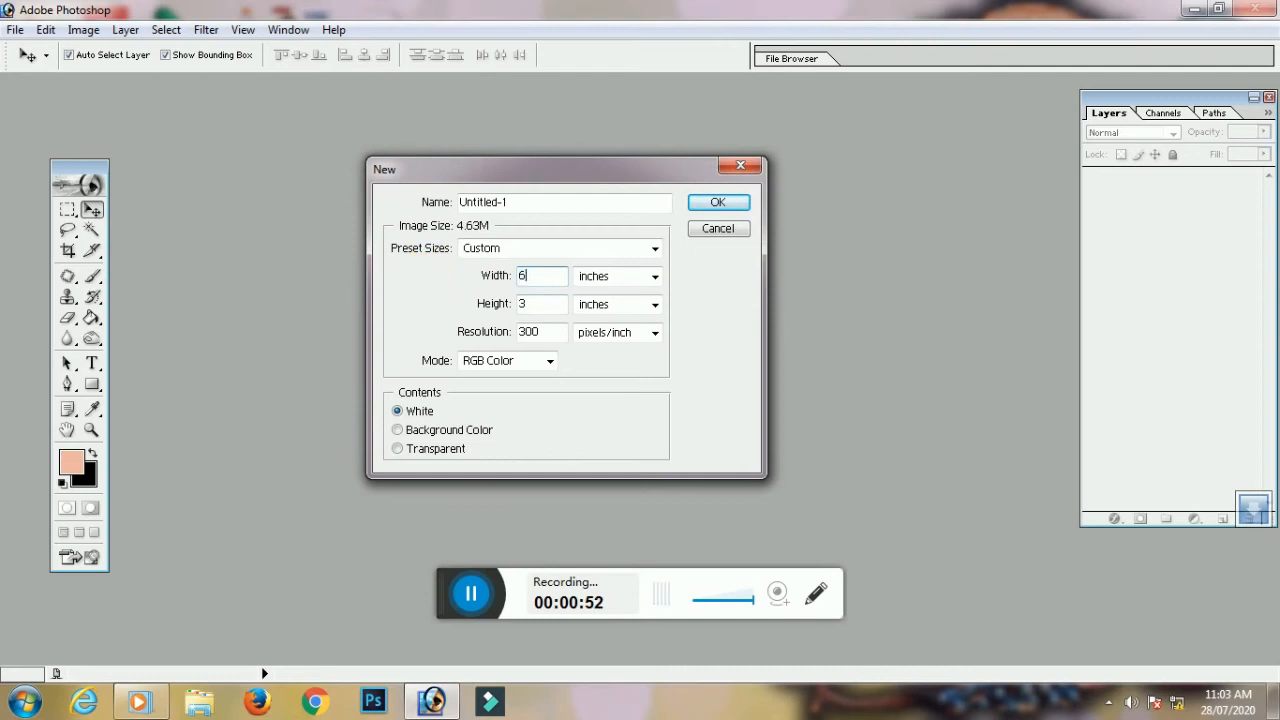
pyautogui.press('Tab')
pyautogui.write('4')
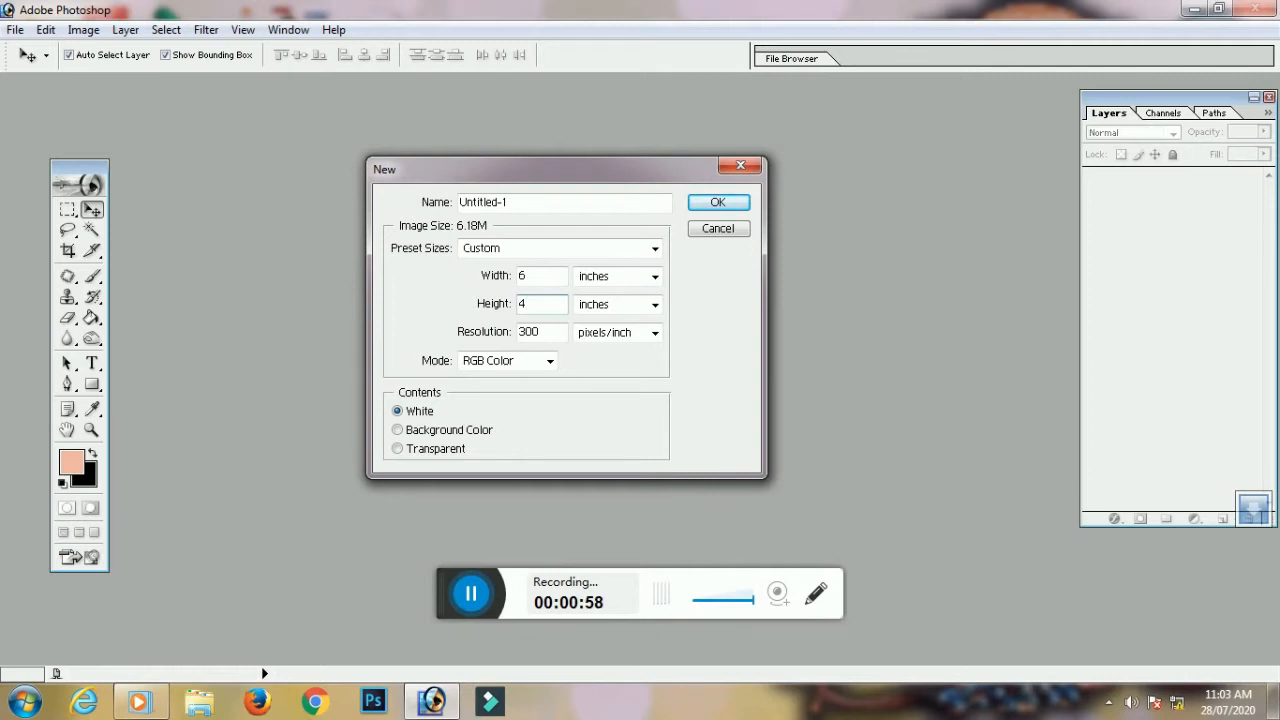
pyautogui.press('Tab')
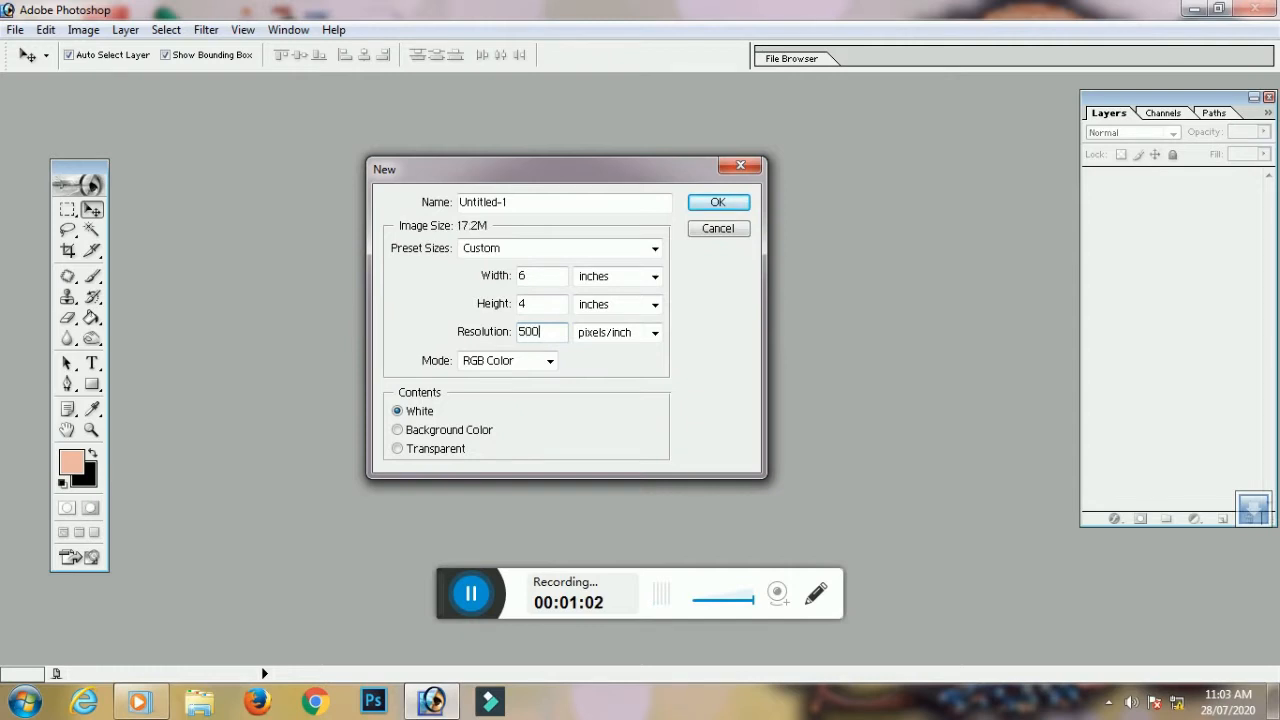
# Choose CMYK Color mode, keep inches as the height unit, and create the document
pyautogui.click(548, 361)
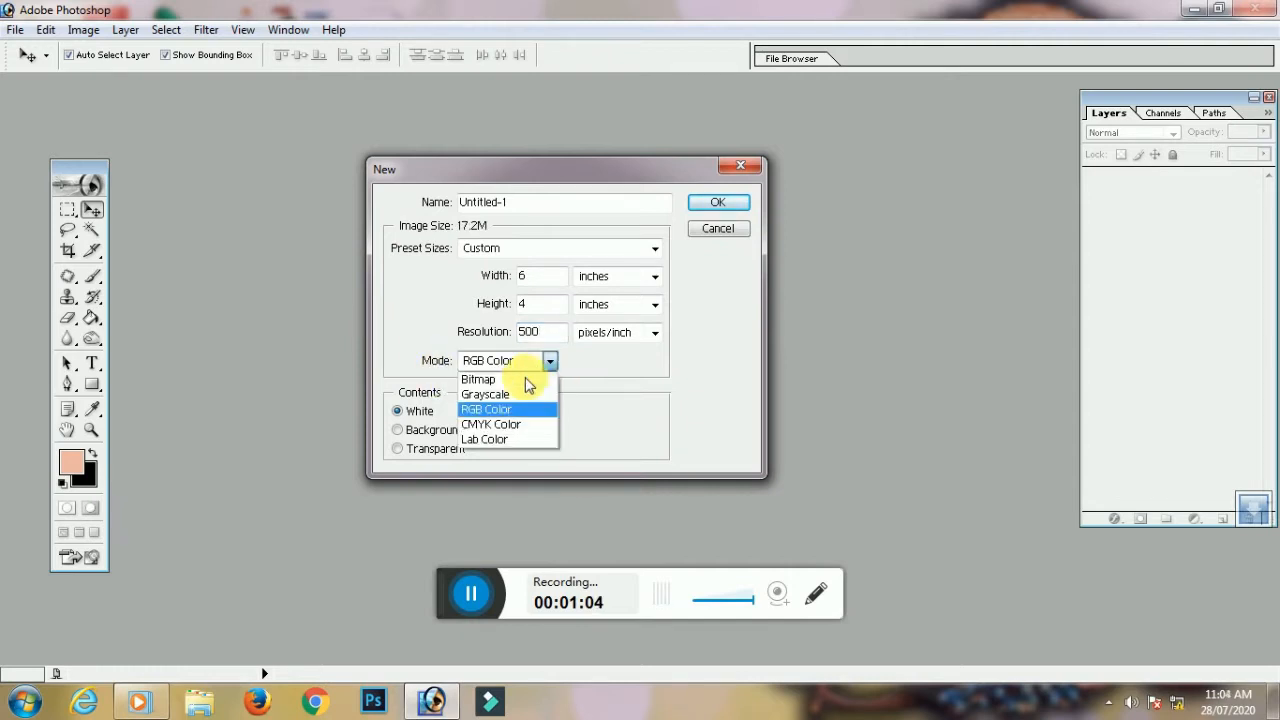
pyautogui.click(501, 428)
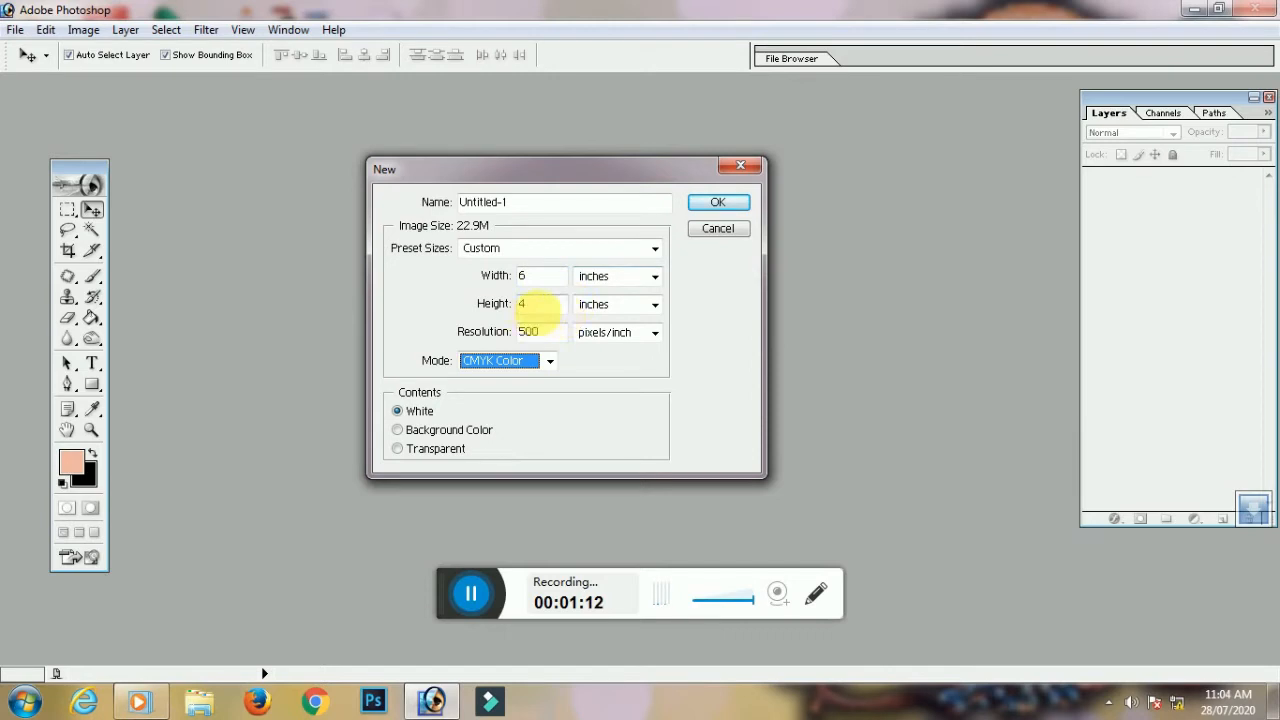
pyautogui.doubleClick(540, 306)
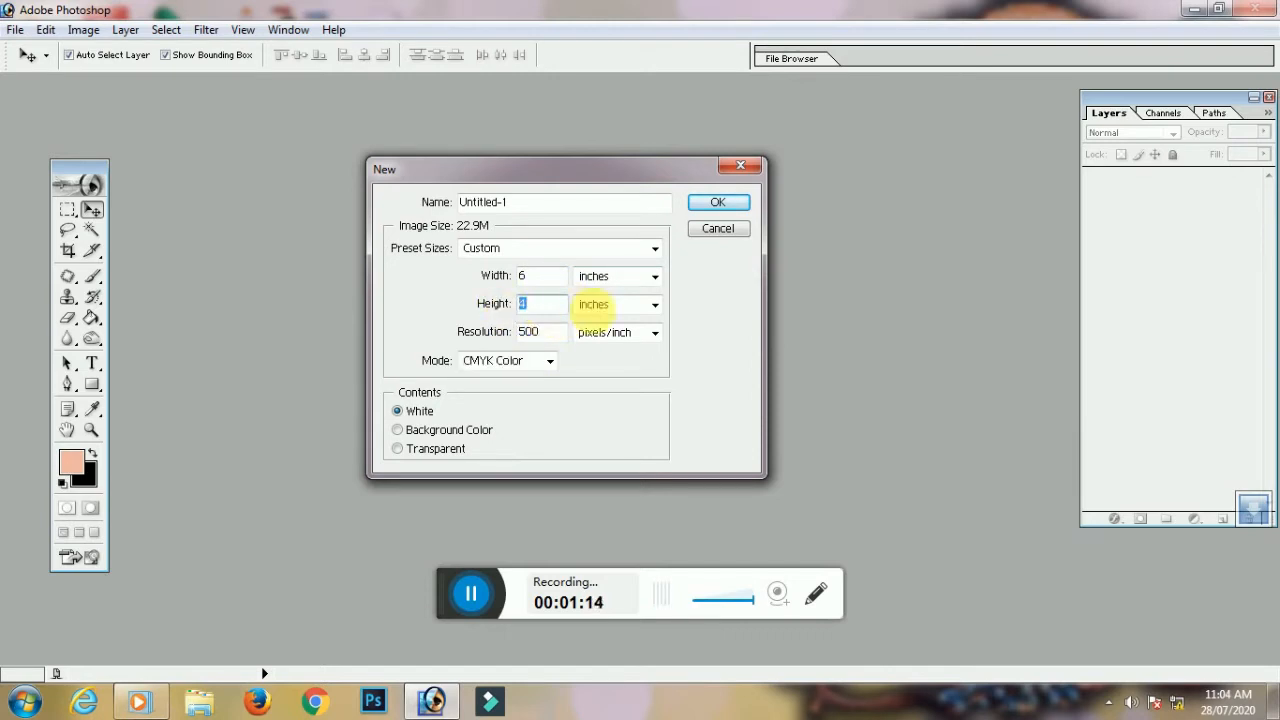
pyautogui.click(652, 310)
pyautogui.click(514, 366)
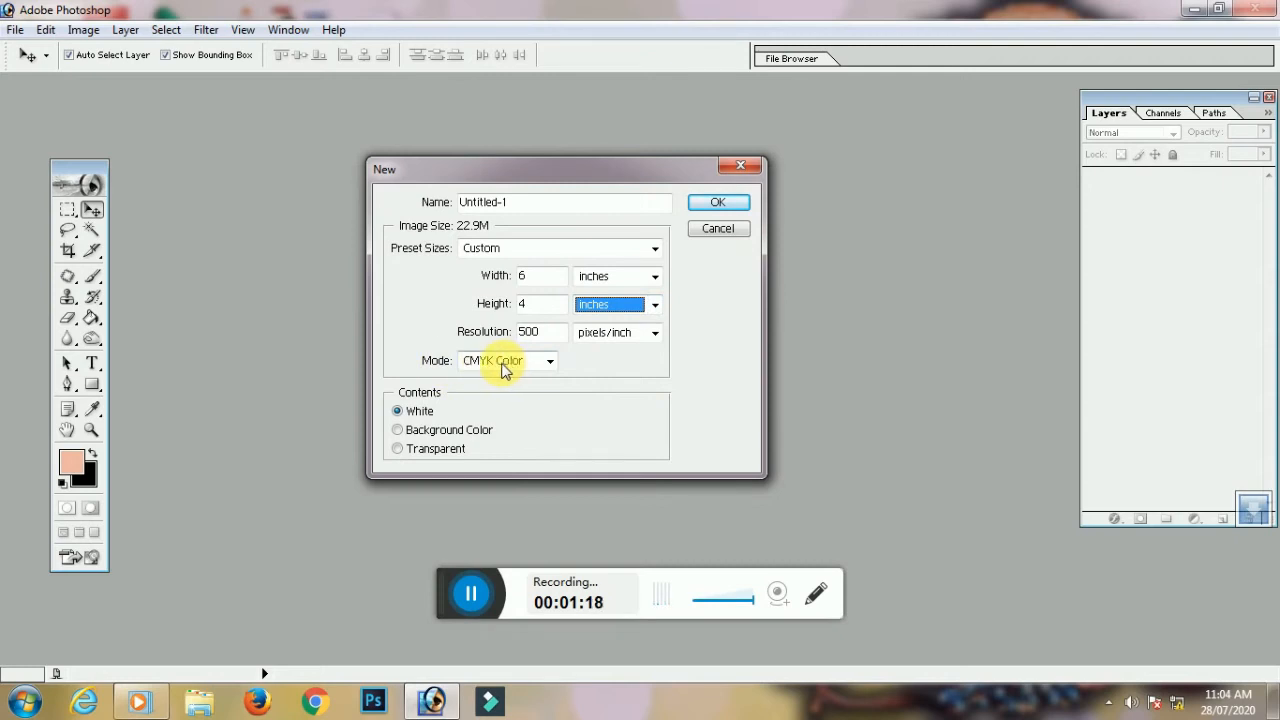
pyautogui.click(718, 204)
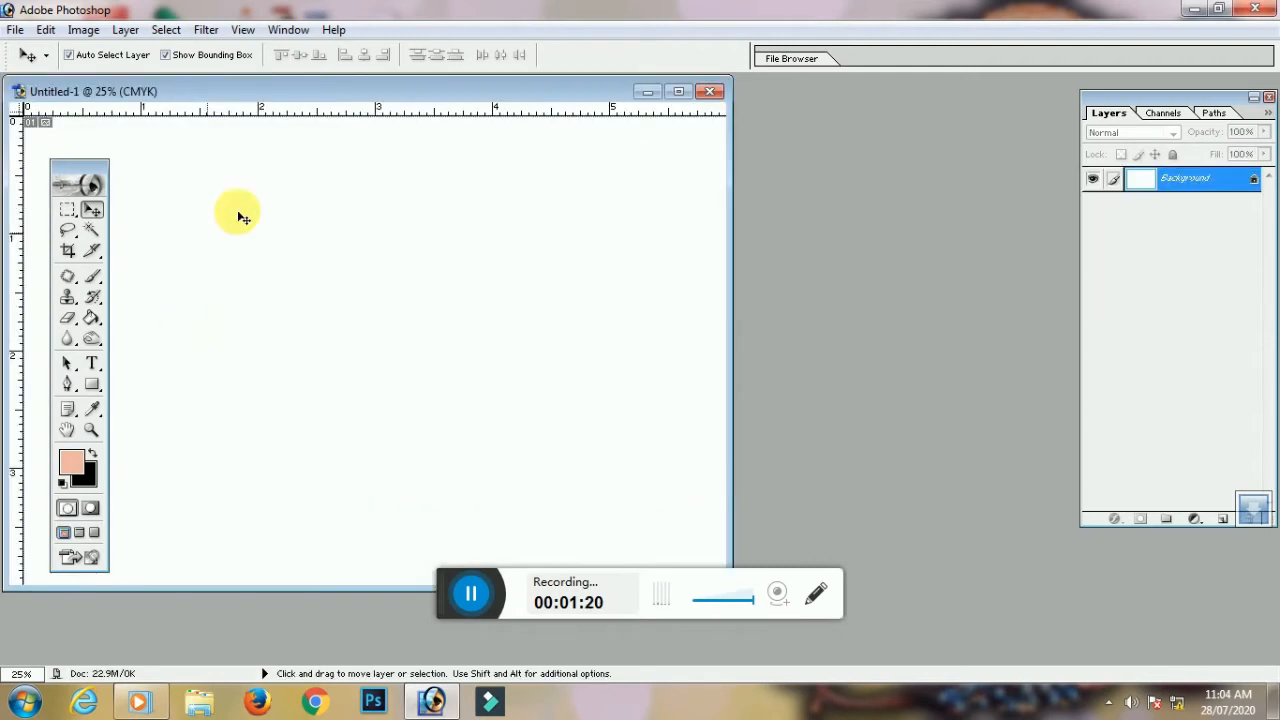
# Maximize the document window and set the foreground colour to pure red
pyautogui.doubleClick(384, 100)
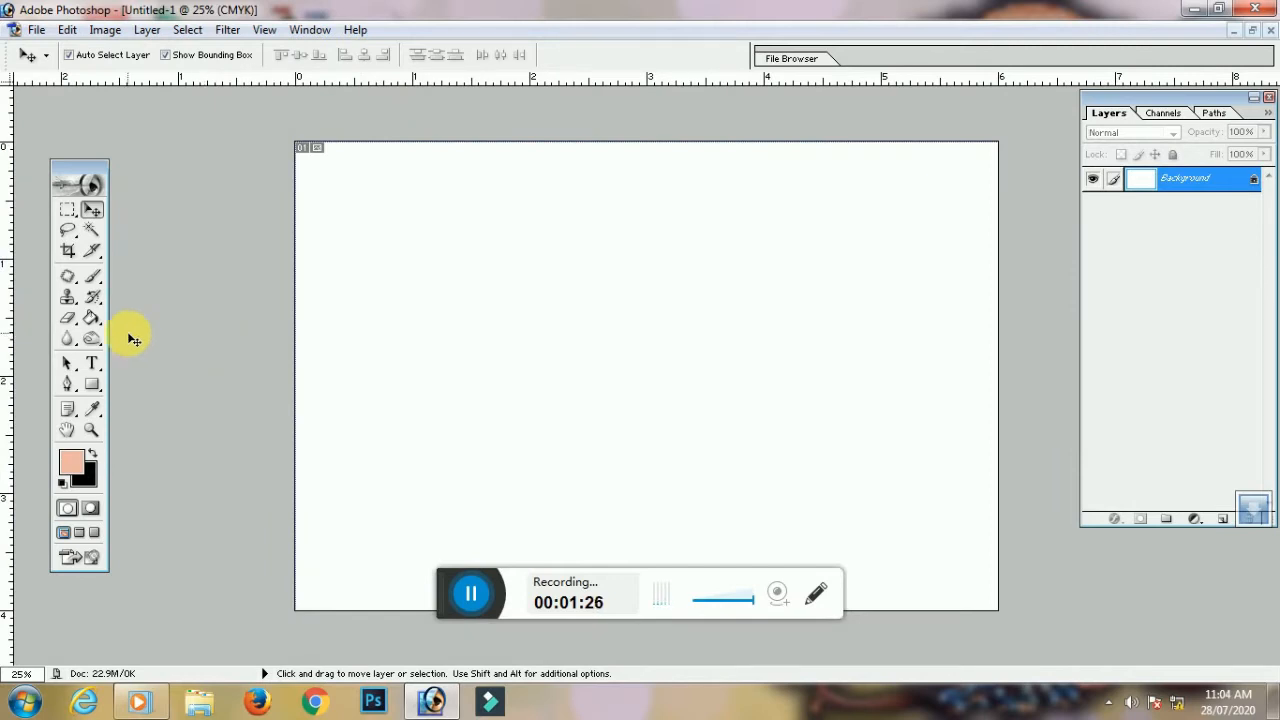
pyautogui.click(76, 472)
pyautogui.moveTo(316, 418); pyautogui.dragTo(327, 356)
pyautogui.click(289, 426)
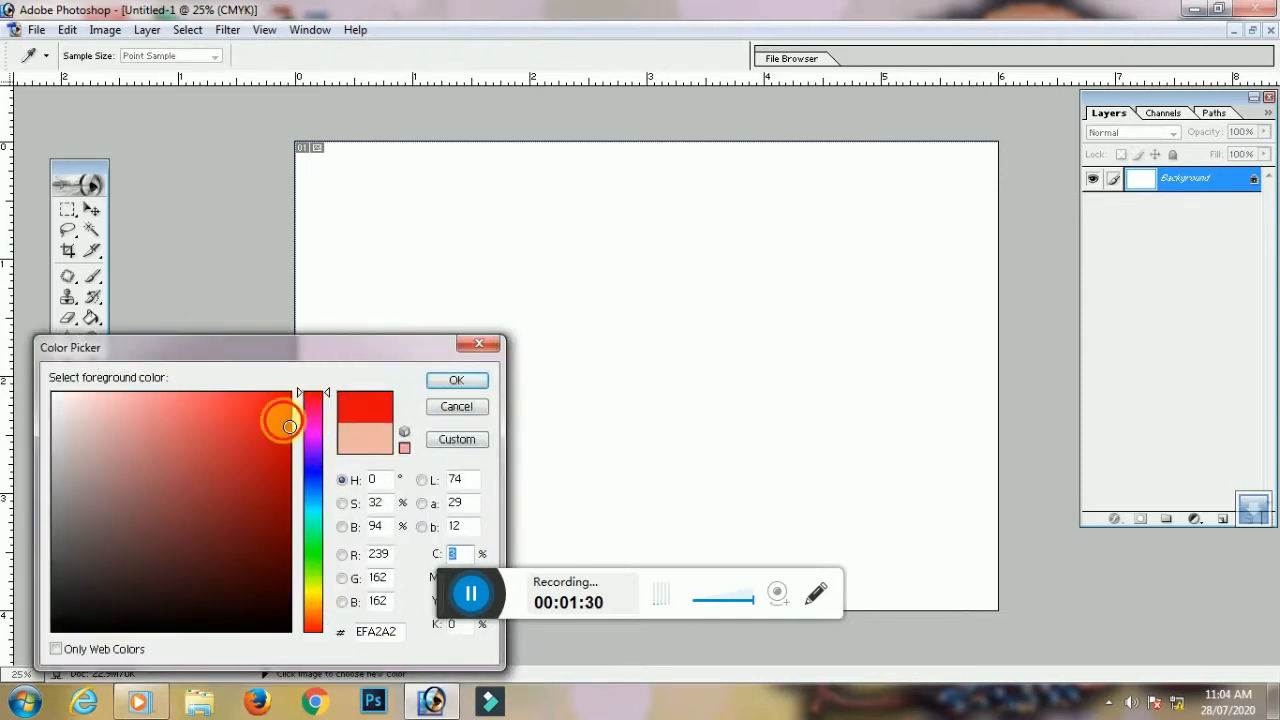
pyautogui.moveTo(289, 426); pyautogui.dragTo(292, 392)
pyautogui.click(464, 387)
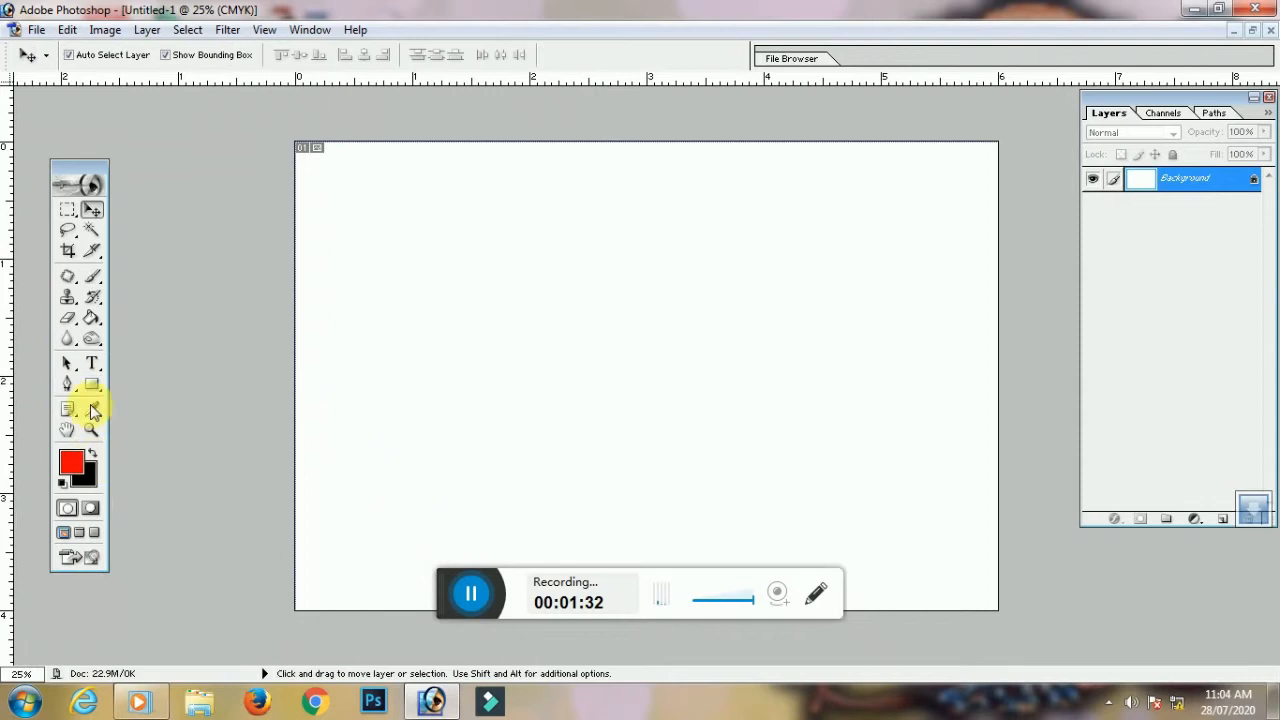
# Type a red Hindi word near the card's top-left and apply the Kruti Dev 010 font
pyautogui.click(91, 365)
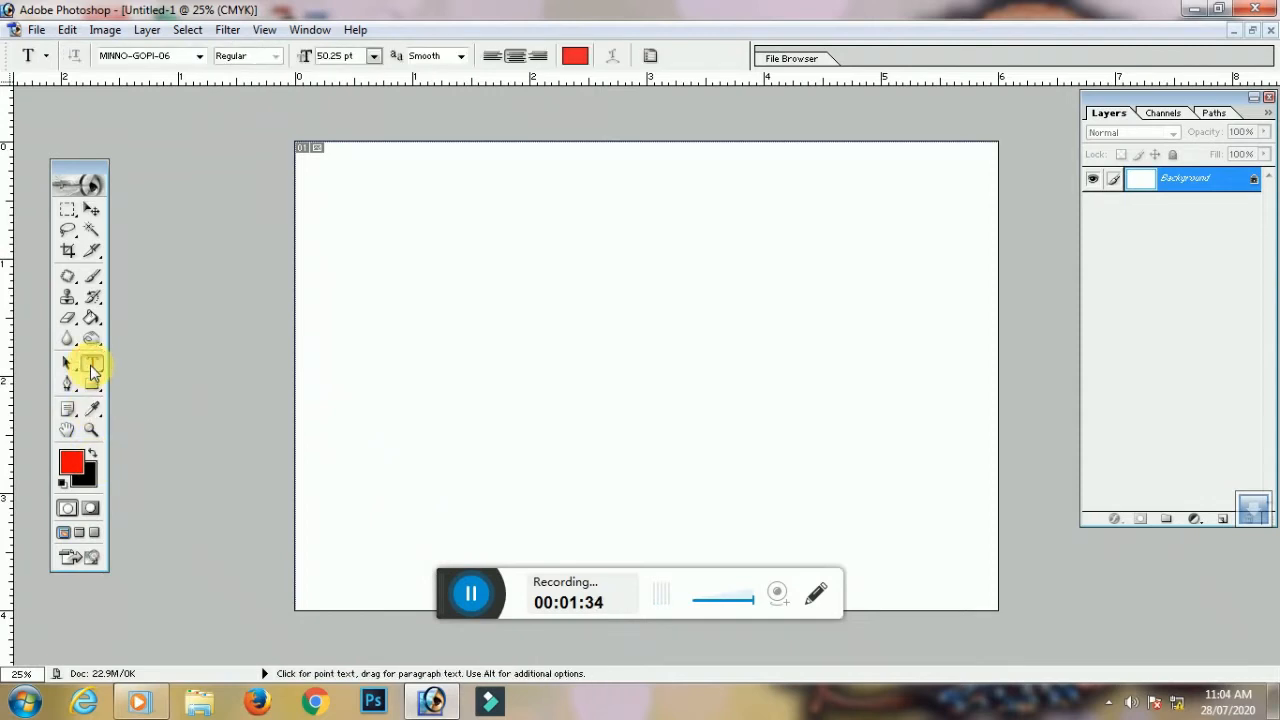
pyautogui.click(357, 235)
pyautogui.write('रलनरह')
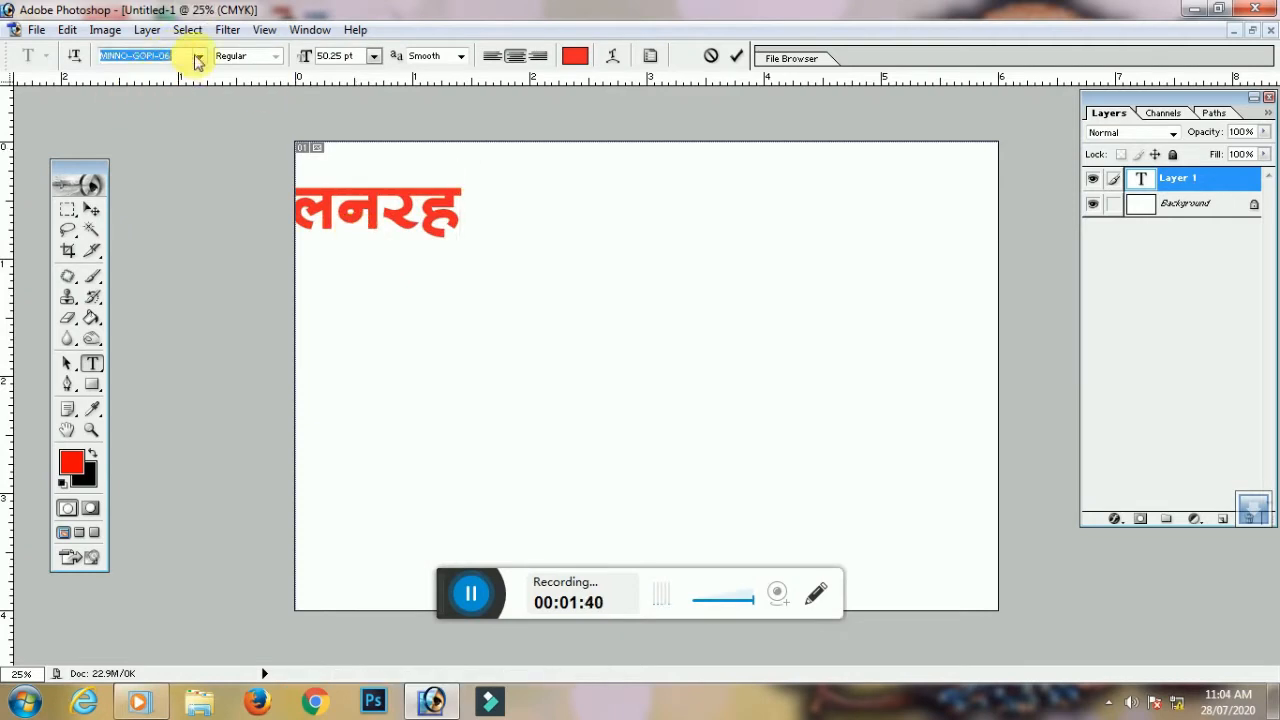
pyautogui.click(199, 56)
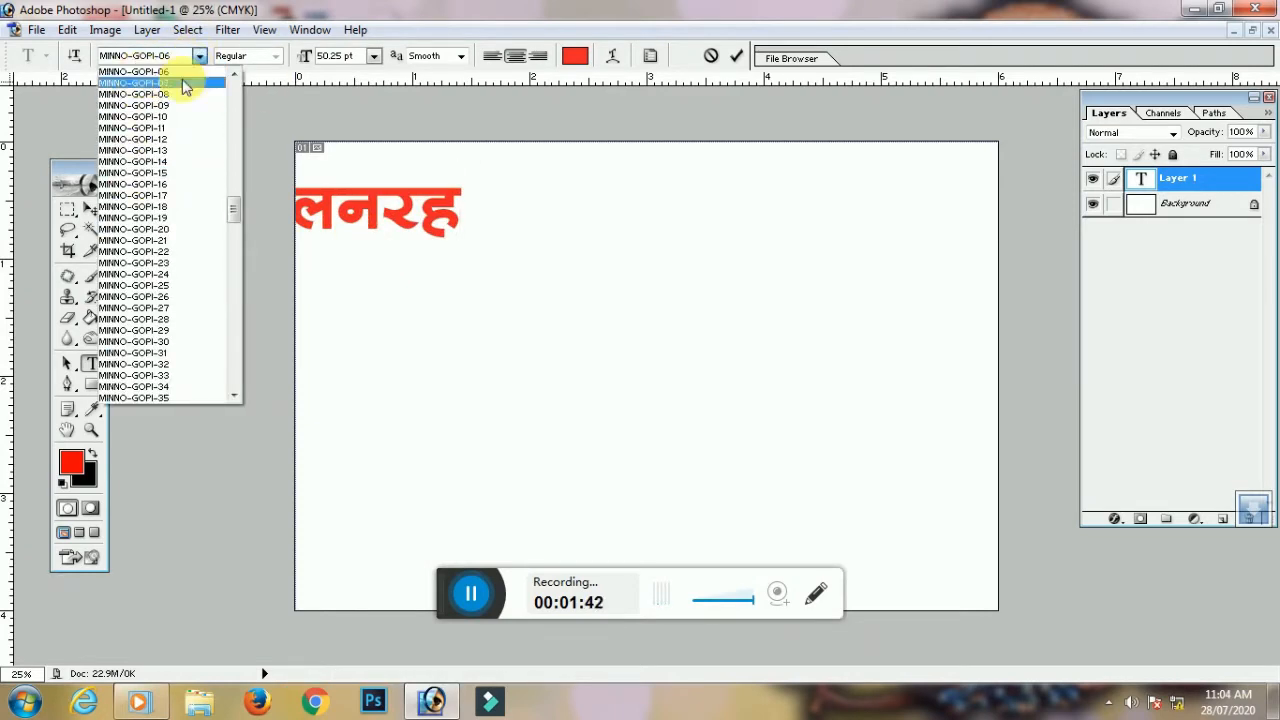
pyautogui.scroll(-4, 178, 200)
pyautogui.scroll(-5, 177, 286)
pyautogui.scroll(20, 178, 183)
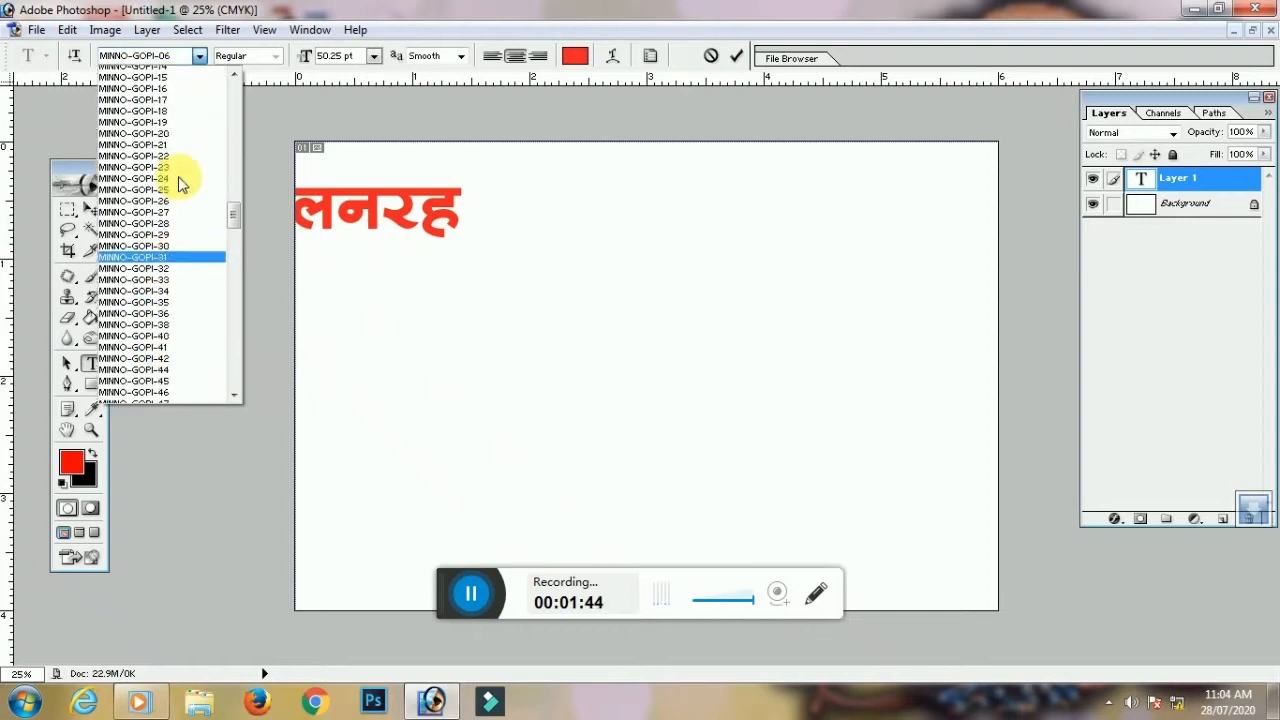
pyautogui.scroll(-10, 160, 290)
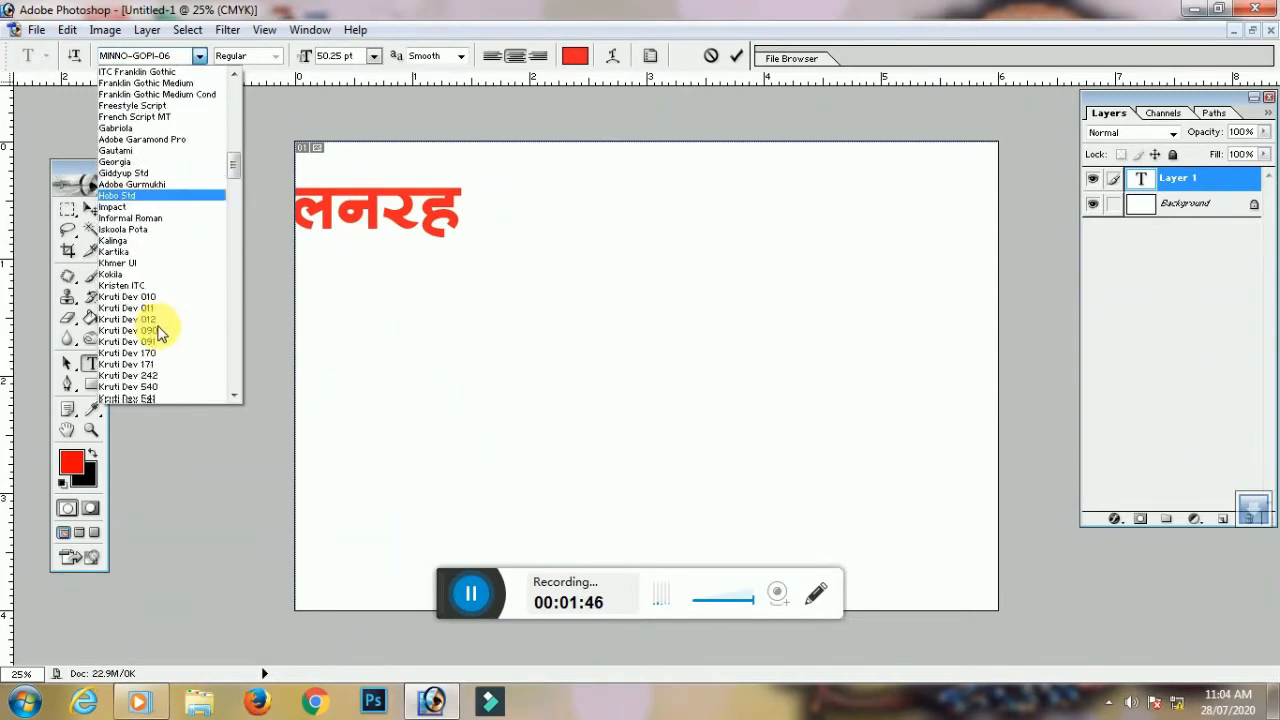
pyautogui.click(160, 272)
# Select the red word and browse the font list again without changing it
pyautogui.click(370, 236)
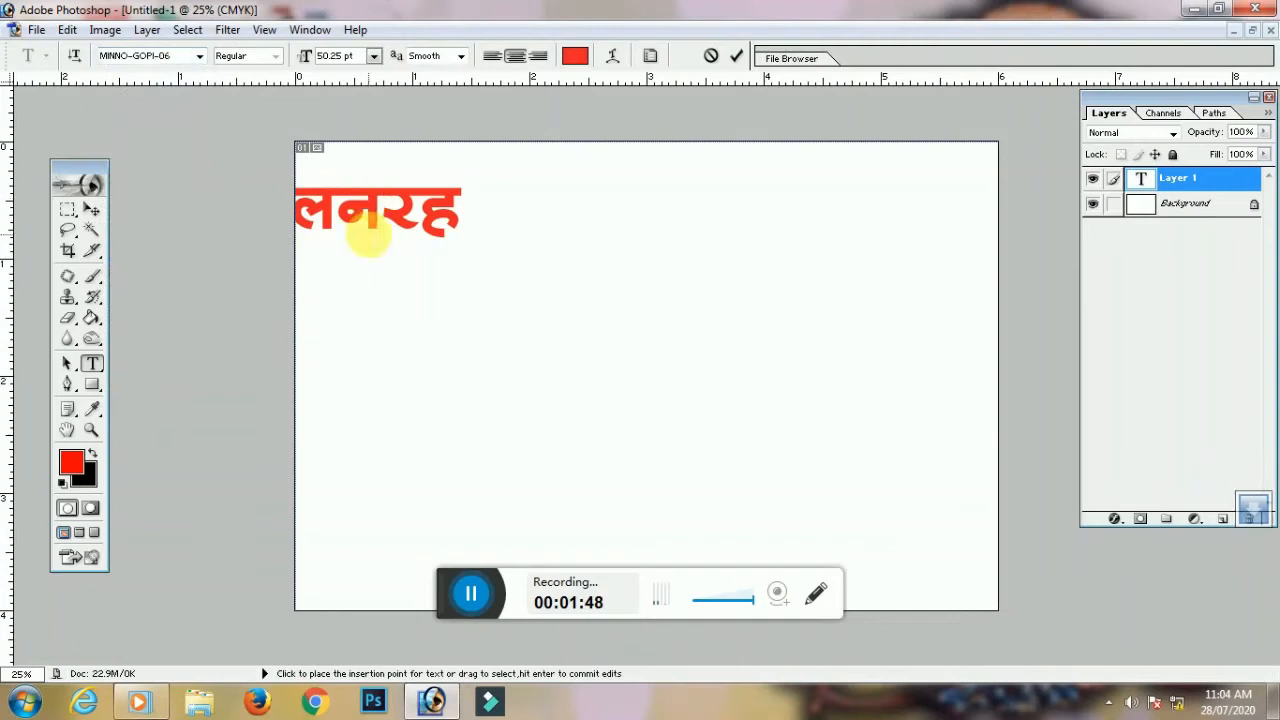
pyautogui.doubleClick(370, 236)
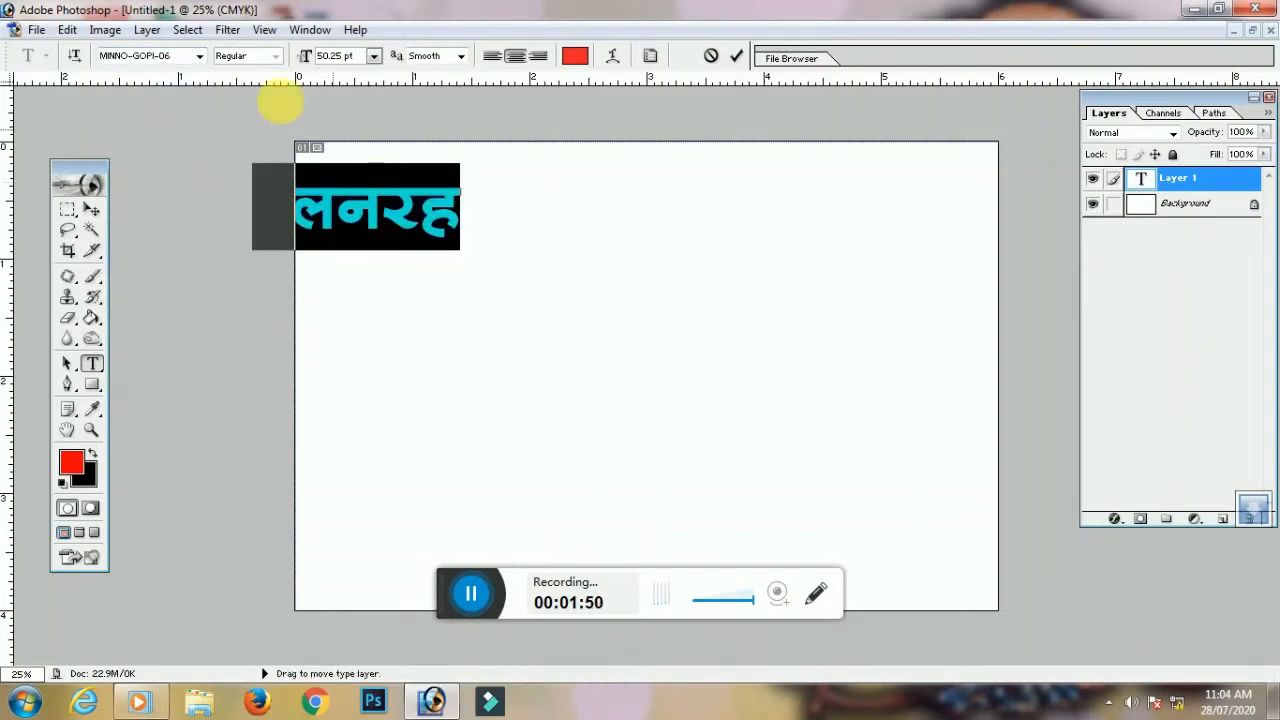
pyautogui.click(200, 57)
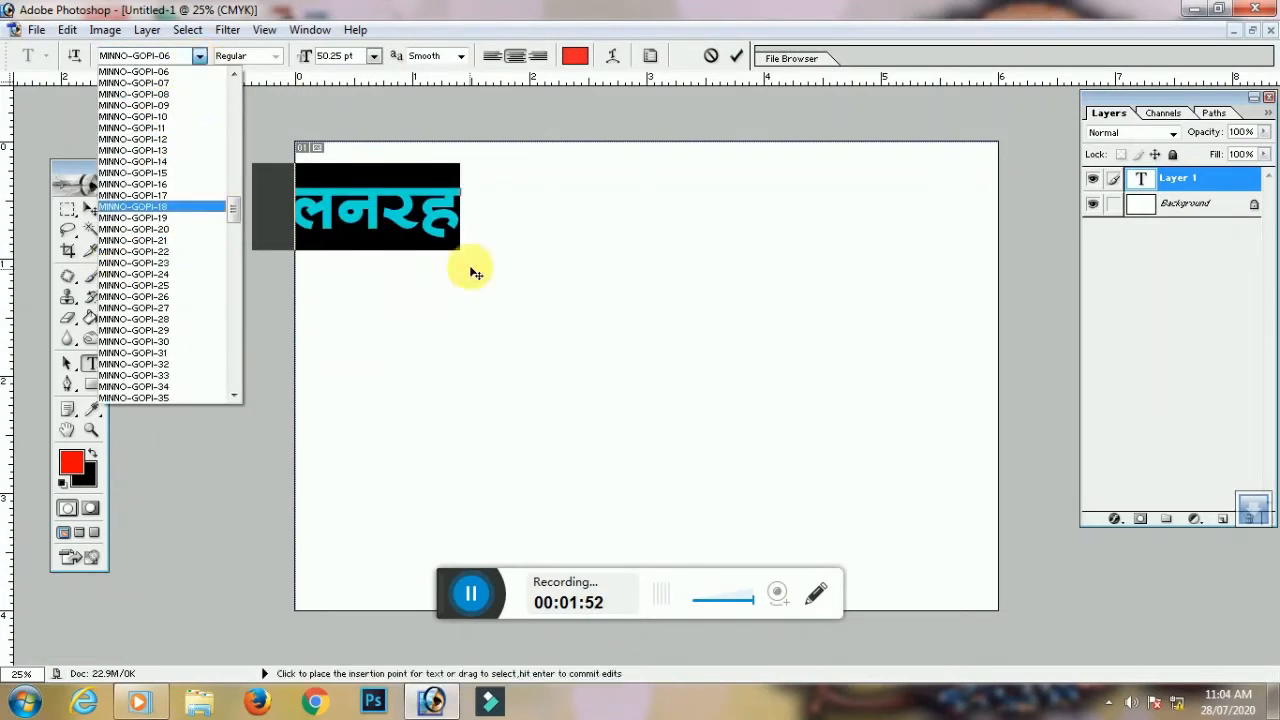
pyautogui.click(412, 233)
pyautogui.click(401, 226)
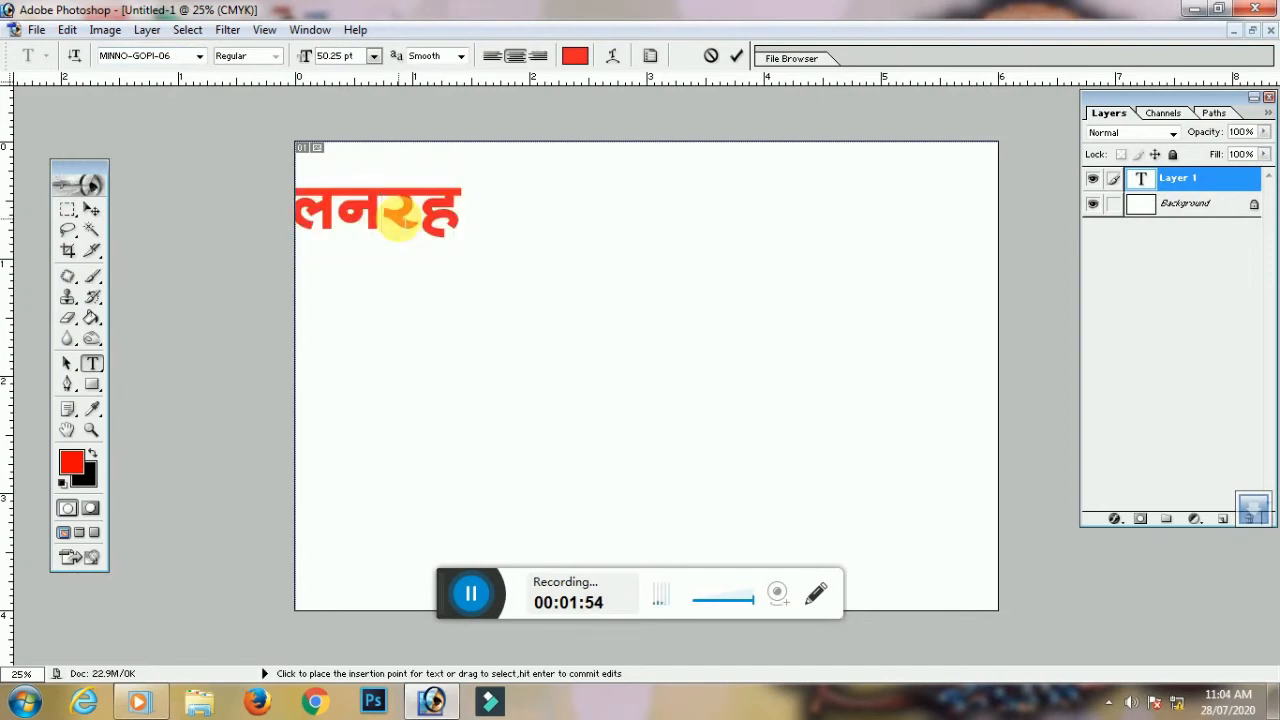
pyautogui.doubleClick(401, 226)
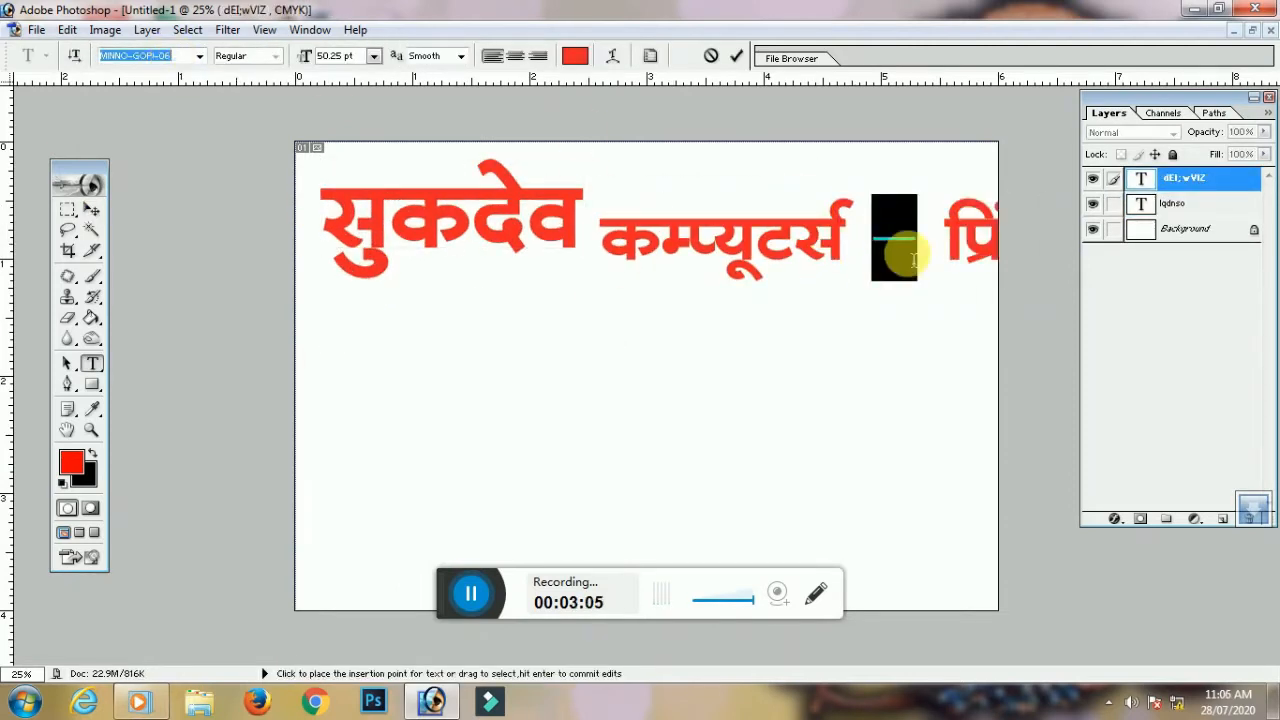
# Step through fonts for the selected line and commit the new font
pyautogui.press('Down')
pyautogui.press('Down')
pyautogui.press('Down')
pyautogui.press('Down')
pyautogui.press('Down')
pyautogui.press('Down')
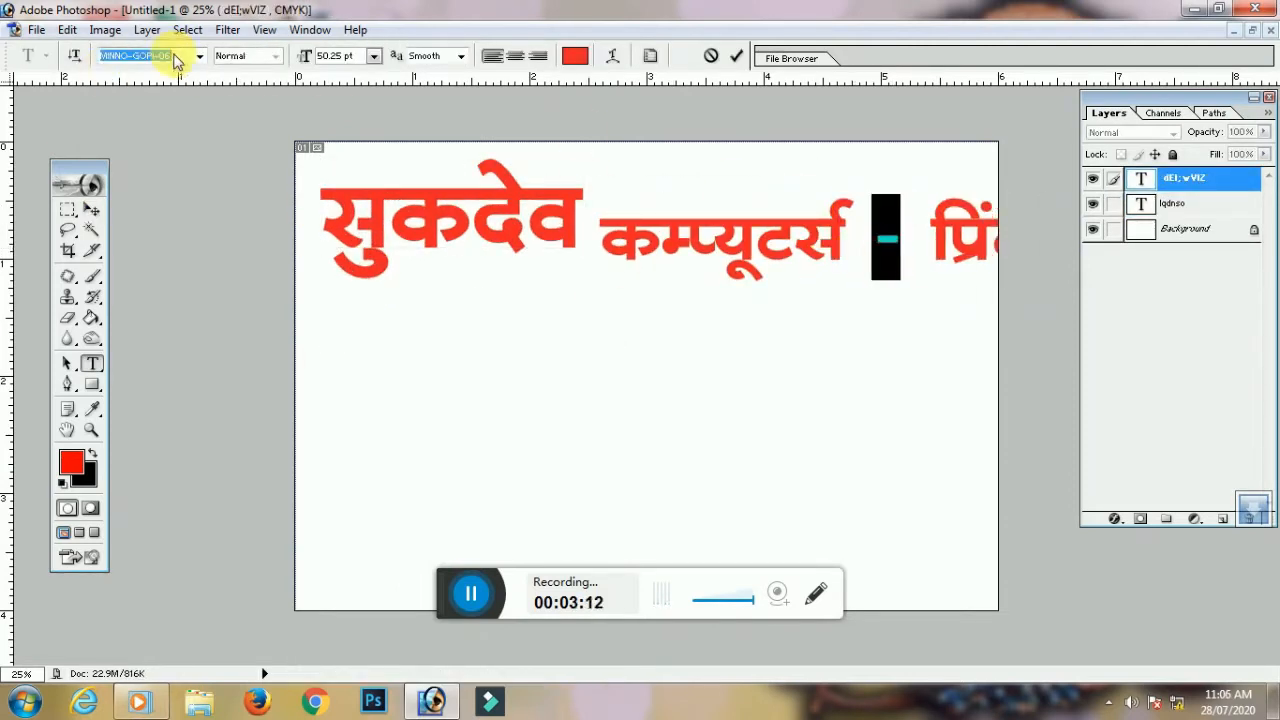
pyautogui.press('Down')
pyautogui.press('Down')
pyautogui.press('Down')
pyautogui.press('Down')
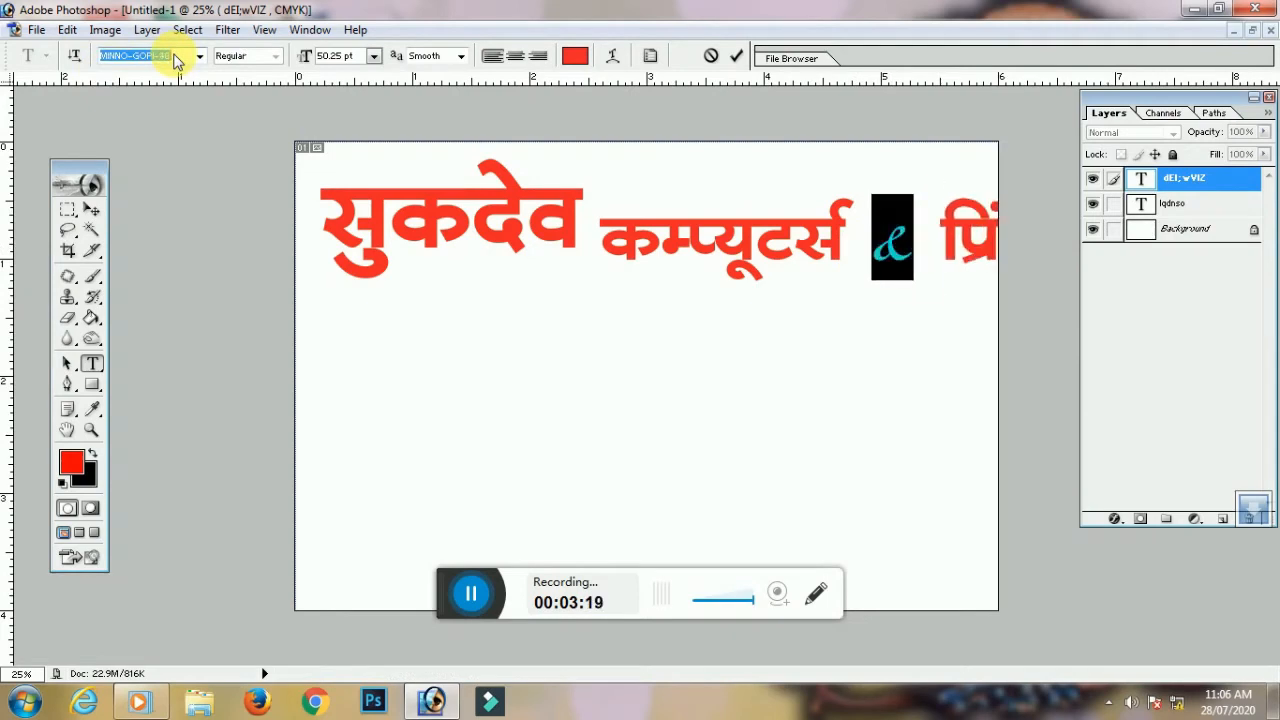
pyautogui.press('Down')
pyautogui.press('Down')
pyautogui.press('Down')
pyautogui.press('Down')
pyautogui.press('Down')
pyautogui.press('Down')
pyautogui.press('Down')
pyautogui.press('Down')
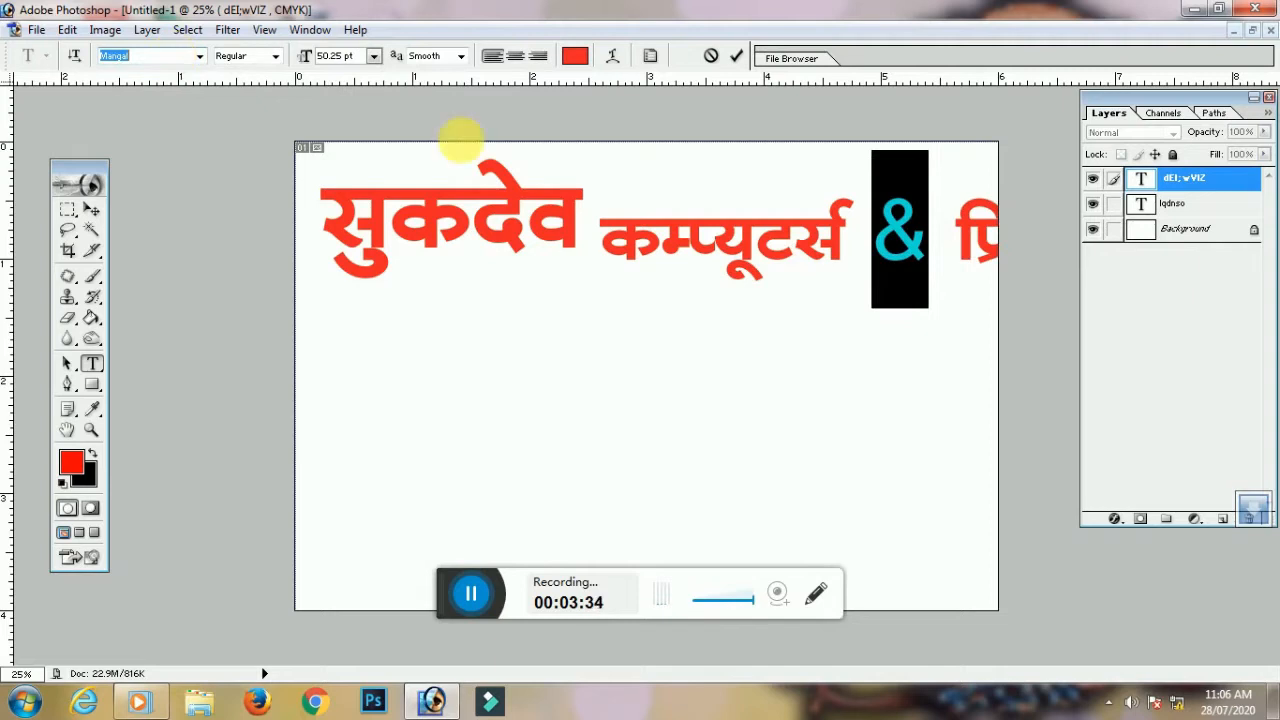
pyautogui.click(916, 229)
pyautogui.click(92, 209)
# Move and scale 'कम्प्यूटर्स & प्रिंटर्स' to sit beside सुकदेव
pyautogui.hotkey('ctrl', '-')
pyautogui.moveTo(919, 285); pyautogui.dragTo(806, 324)
pyautogui.moveTo(845, 338); pyautogui.dragTo(895, 277)
pyautogui.press('Return')
pyautogui.moveTo(916, 276); pyautogui.dragTo(870, 278)
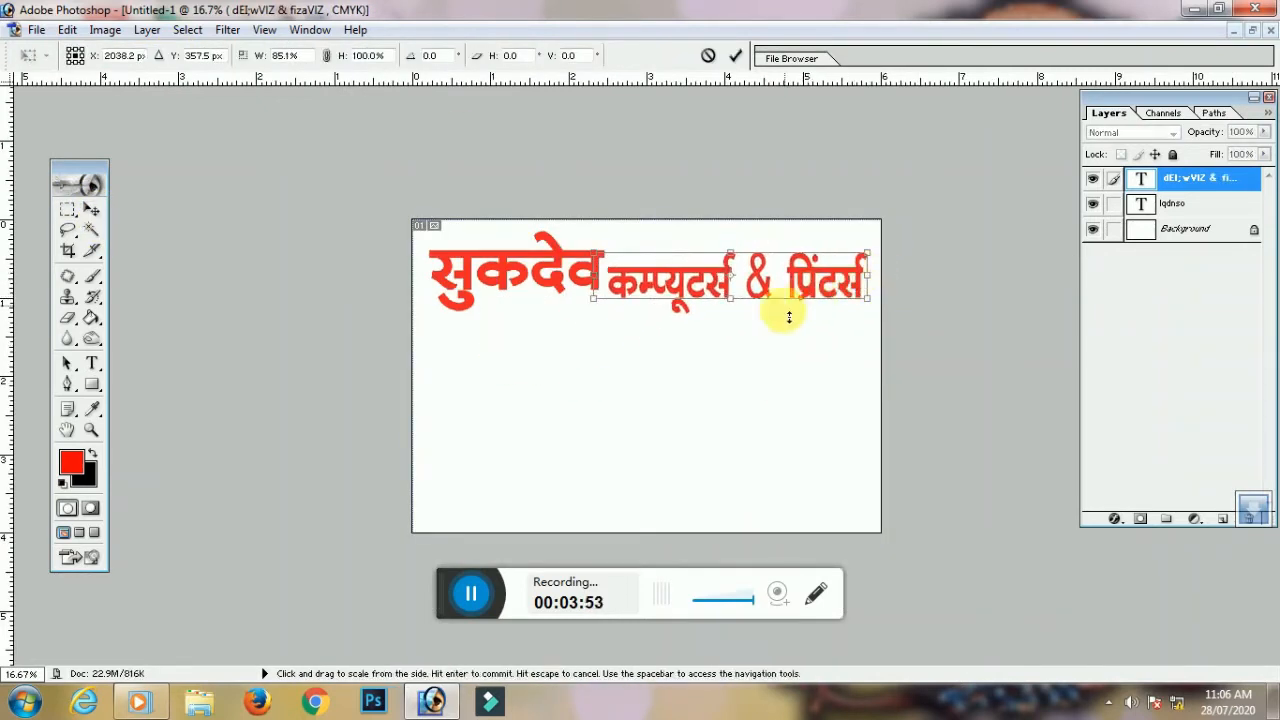
pyautogui.press('Return')
pyautogui.click(771, 314)
pyautogui.hotkey('ctrl', '+')
# Copy the line below for the address and give it the MINNO-GOPI-13 font
pyautogui.keyDown('alt'); pyautogui.moveTo(729, 229); pyautogui.dragTo(507, 360); pyautogui.keyUp('alt')
pyautogui.press('t')
pyautogui.click(431, 391)
pyautogui.hotkey('ctrl', 'a')
pyautogui.click(199, 56)
pyautogui.click(160, 137)
pyautogui.press('Down')
pyautogui.press('Down')
pyautogui.click(494, 391)
pyautogui.hotkey('ctrl', 'a')
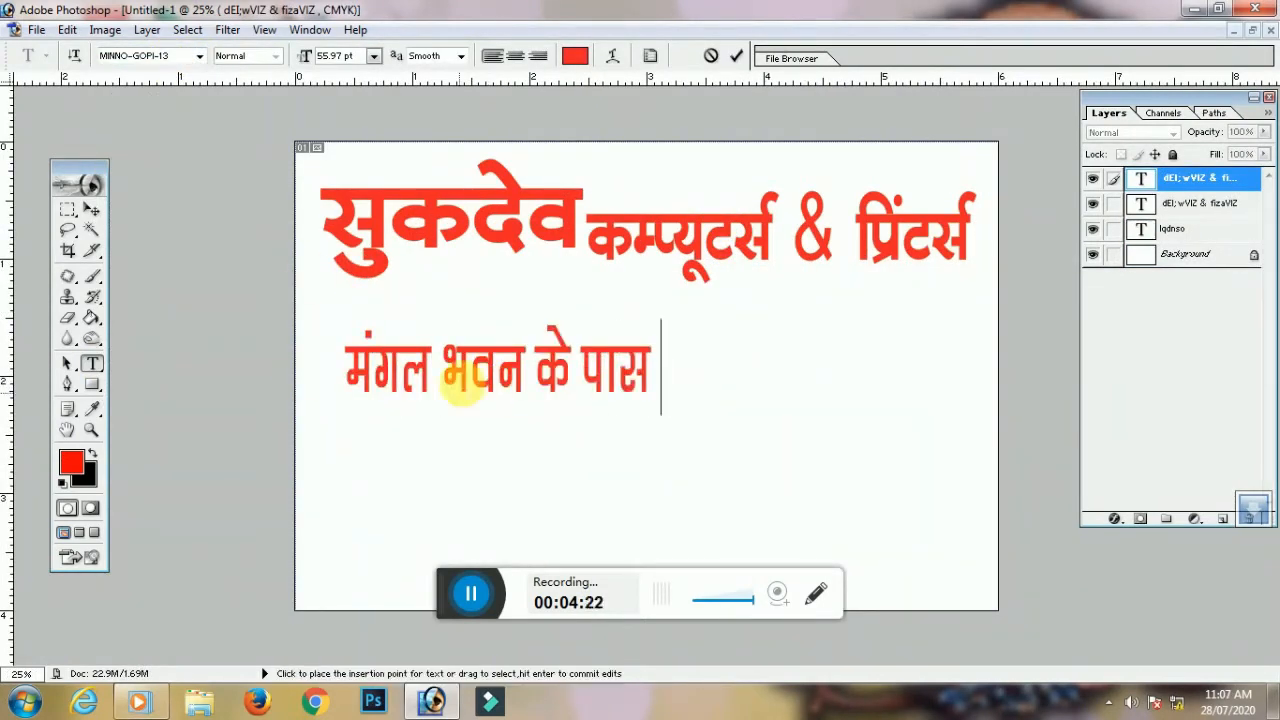
pyautogui.click(533, 378)
pyautogui.write('स्टेट')
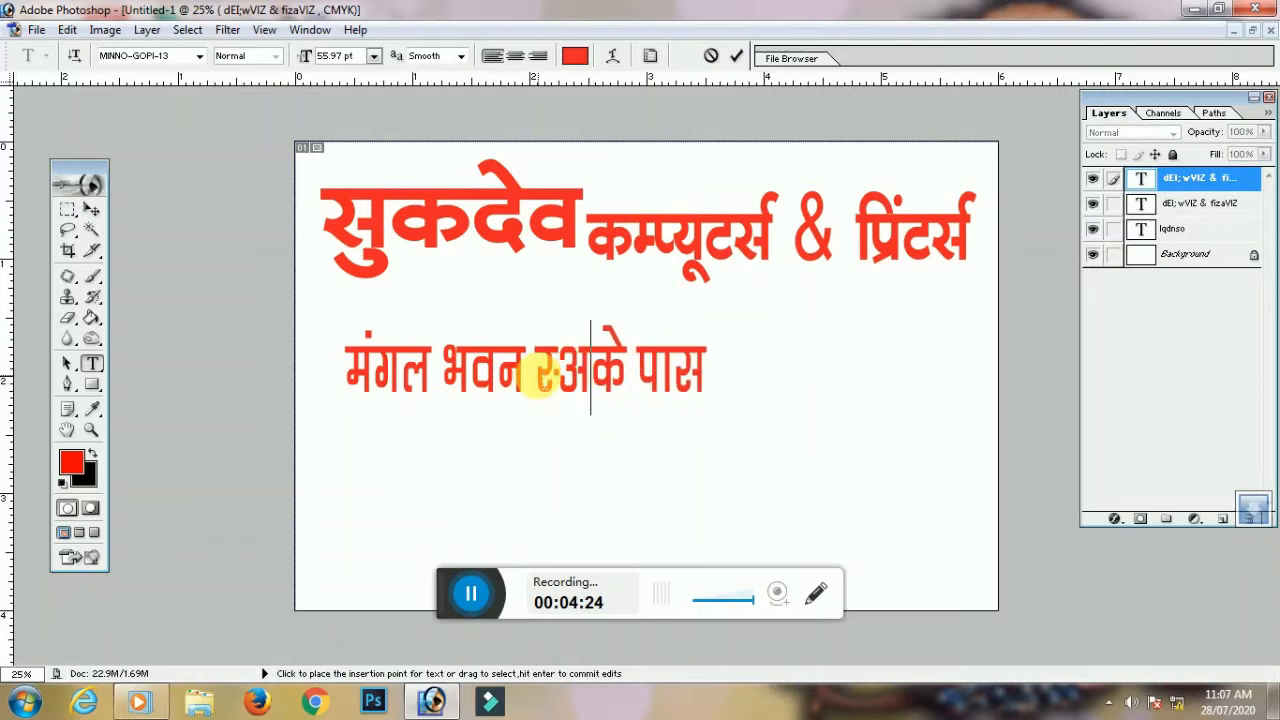
pyautogui.write(' बैंक')
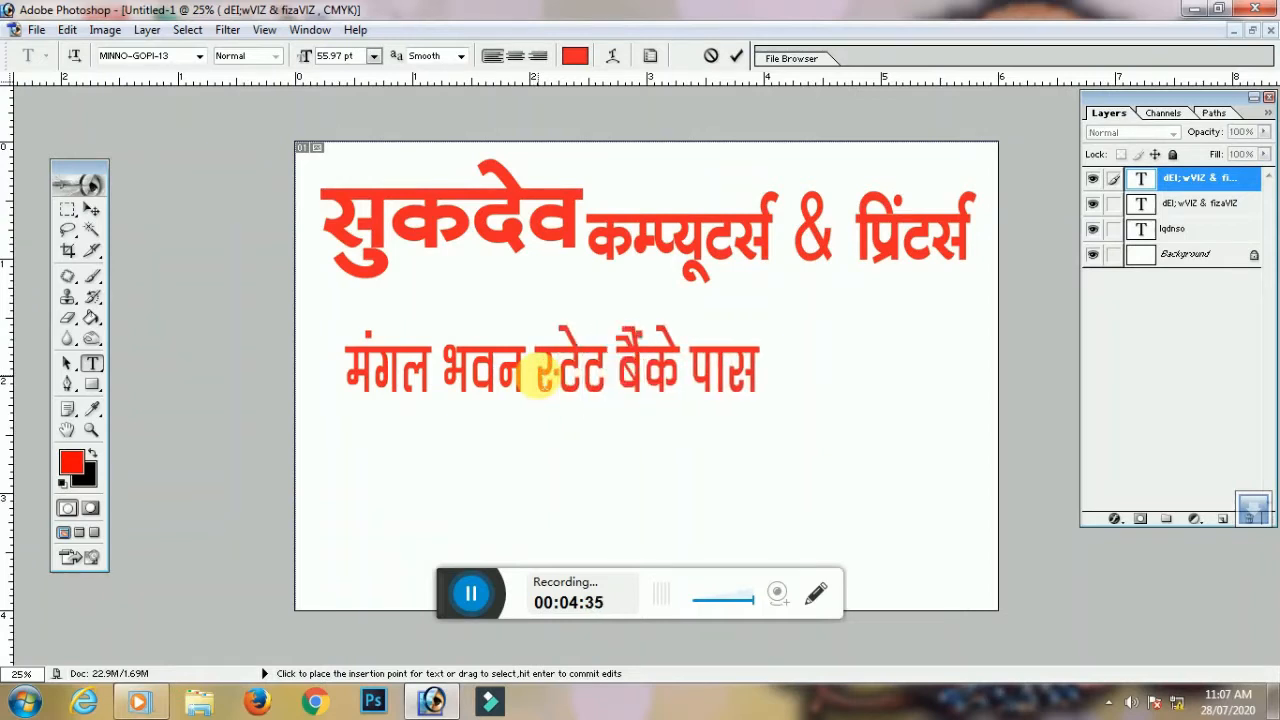
pyautogui.click(823, 375)
pyautogui.write('मस्तूरी')
pyautogui.hotkey('ctrl', 'Return')
pyautogui.moveTo(564, 385); pyautogui.dragTo(585, 352)
pyautogui.moveTo(951, 354); pyautogui.dragTo(871, 330)
pyautogui.press('Return')
# Add a copied line reading 'जिला-बिलासपुर (छ.ग.)', scaled and placed under the address
pyautogui.moveTo(744, 325); pyautogui.dragTo(783, 391)
pyautogui.click(92, 363)
pyautogui.tripleClick(445, 400)
pyautogui.write('जिला-बिलासपुर')
pyautogui.write(' (छ.ग.)')
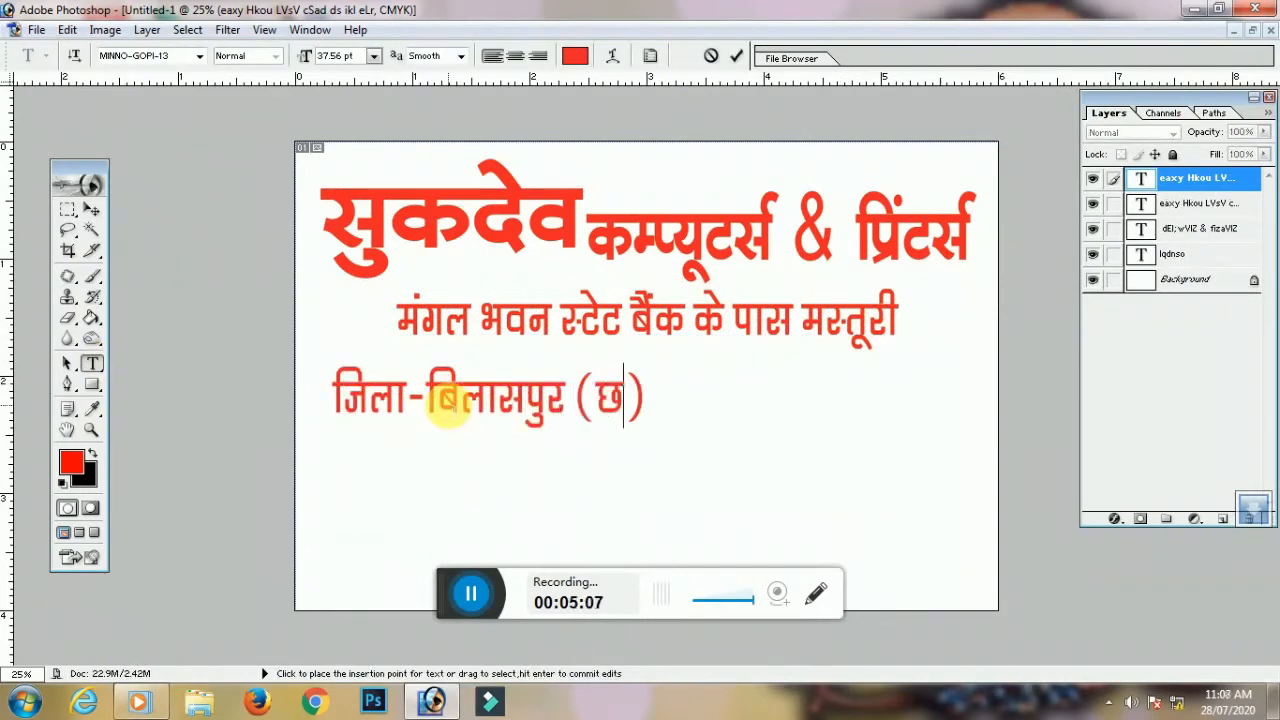
pyautogui.press('Left')
pyautogui.write('छ.ग.')
pyautogui.click(92, 209)
pyautogui.moveTo(470, 400); pyautogui.dragTo(596, 383)
pyautogui.moveTo(818, 402); pyautogui.dragTo(796, 392)
pyautogui.press('Return')
# Copy the district line below and switch the copy to the MINNO-GOPI-01 font
pyautogui.moveTo(746, 369); pyautogui.dragTo(554, 431)
pyautogui.click(92, 363)
pyautogui.tripleClick(407, 436)
pyautogui.click(199, 56)
pyautogui.click(163, 117)
pyautogui.click(199, 56)
pyautogui.click(163, 117)
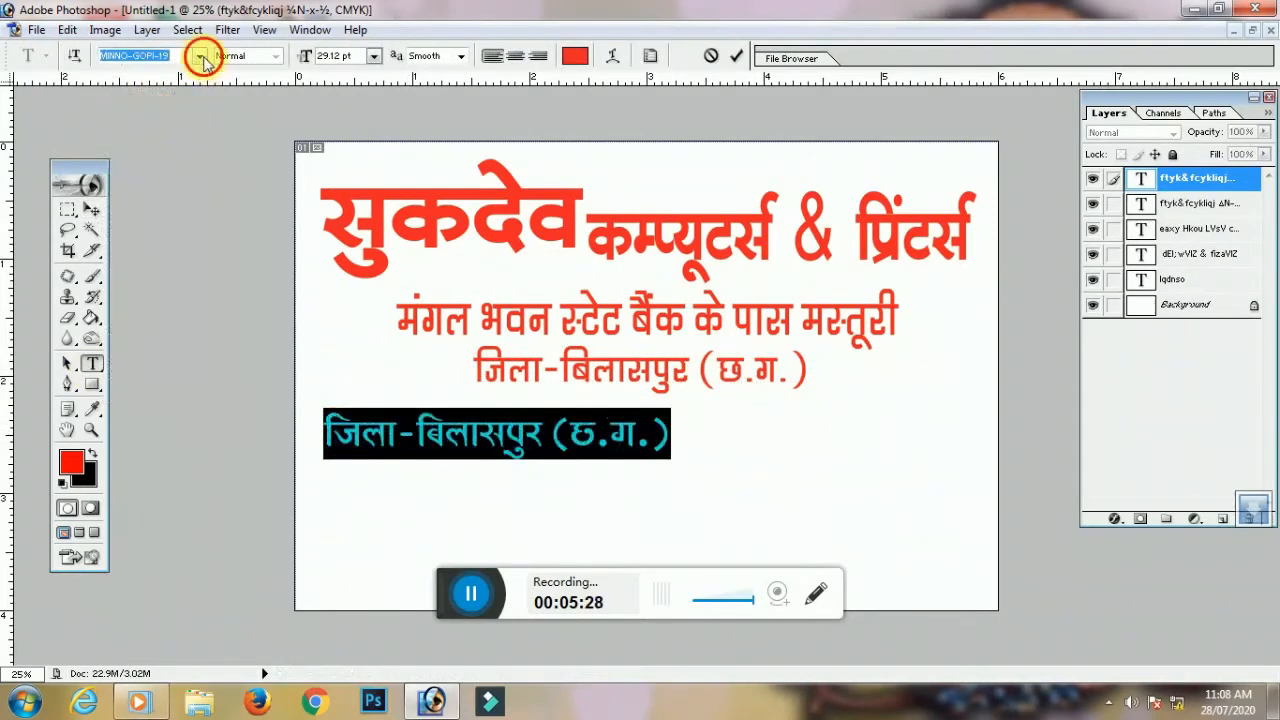
pyautogui.click(200, 56)
pyautogui.click(163, 117)
pyautogui.click(200, 56)
pyautogui.click(170, 117)
pyautogui.click(646, 441)
pyautogui.moveTo(657, 438); pyautogui.dragTo(326, 431)
# Replace the copy with the first services line beginning 'फोटो स्टुडियो'
pyautogui.write('dksVks dkih')
pyautogui.click(91, 209)
pyautogui.moveTo(460, 431); pyautogui.dragTo(453, 446)
pyautogui.click(92, 363)
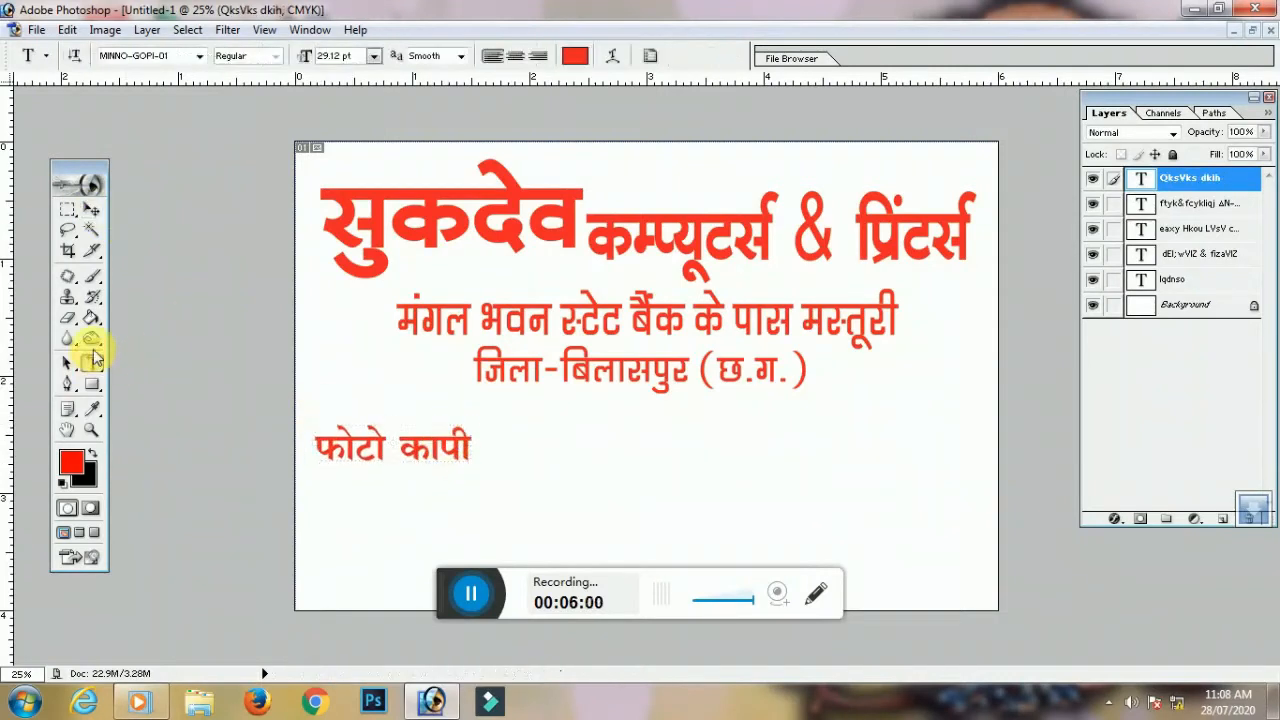
pyautogui.click(460, 444)
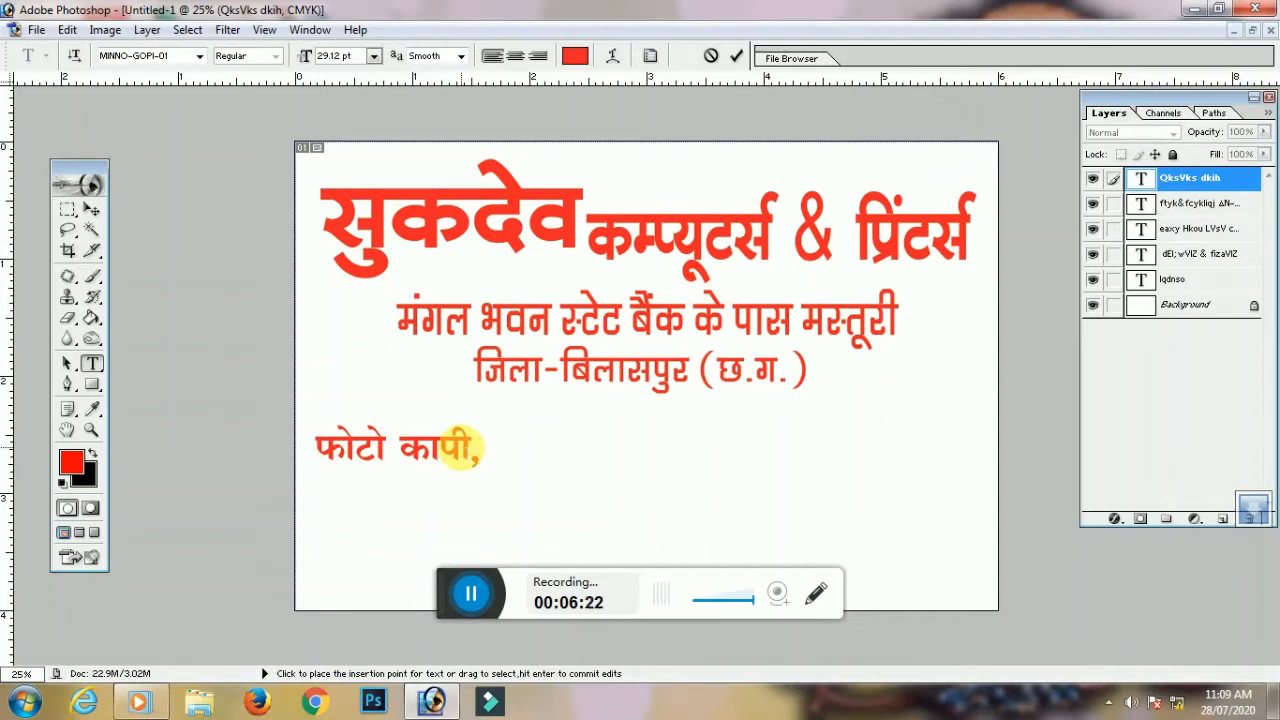
pyautogui.write('QksVks LVqfM')
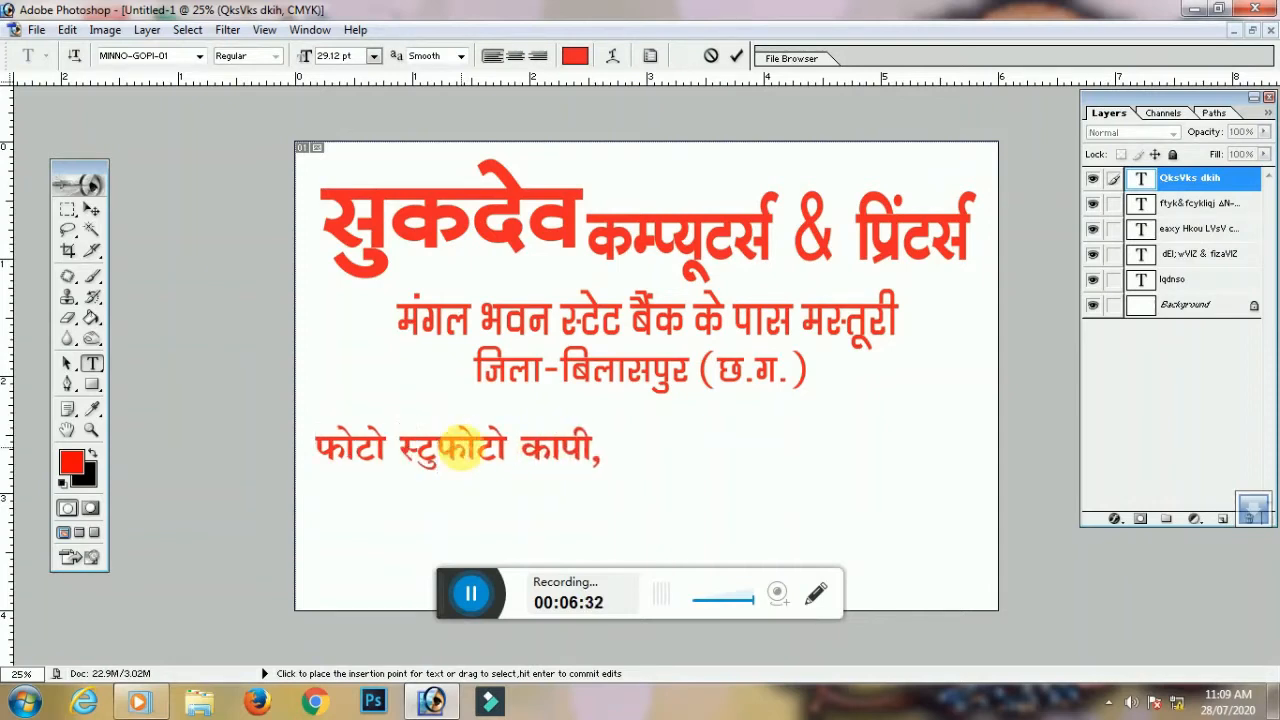
pyautogui.write(';ks]')
pyautogui.click(672, 455)
pyautogui.write('dEI;wVj')
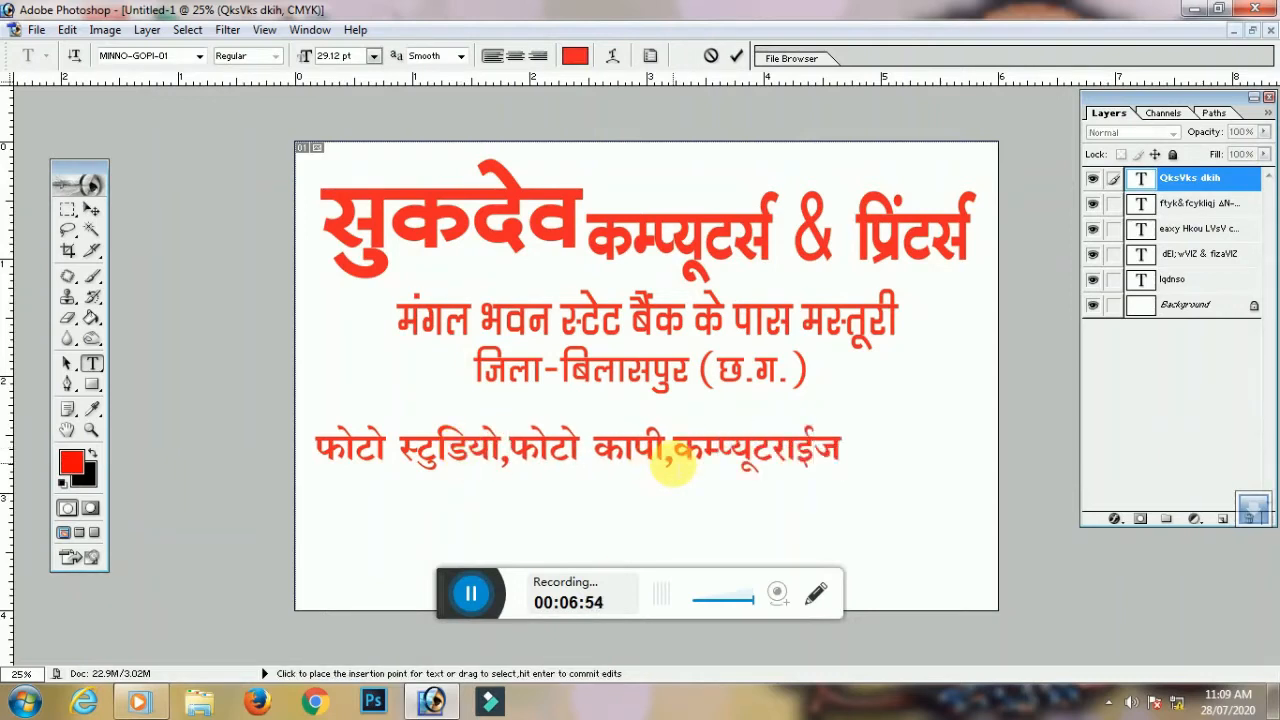
pyautogui.write('kbZTM jsfM;e dfVax')
# Narrow the services line to fit, then add a second line ending 'कार्य किया जाता है।' lower down
pyautogui.click(92, 209)
pyautogui.moveTo(1054, 426); pyautogui.dragTo(897, 488)
pyautogui.press('Return')
pyautogui.press('t')
pyautogui.tripleClick(488, 478)
pyautogui.write('FekZdkWy')
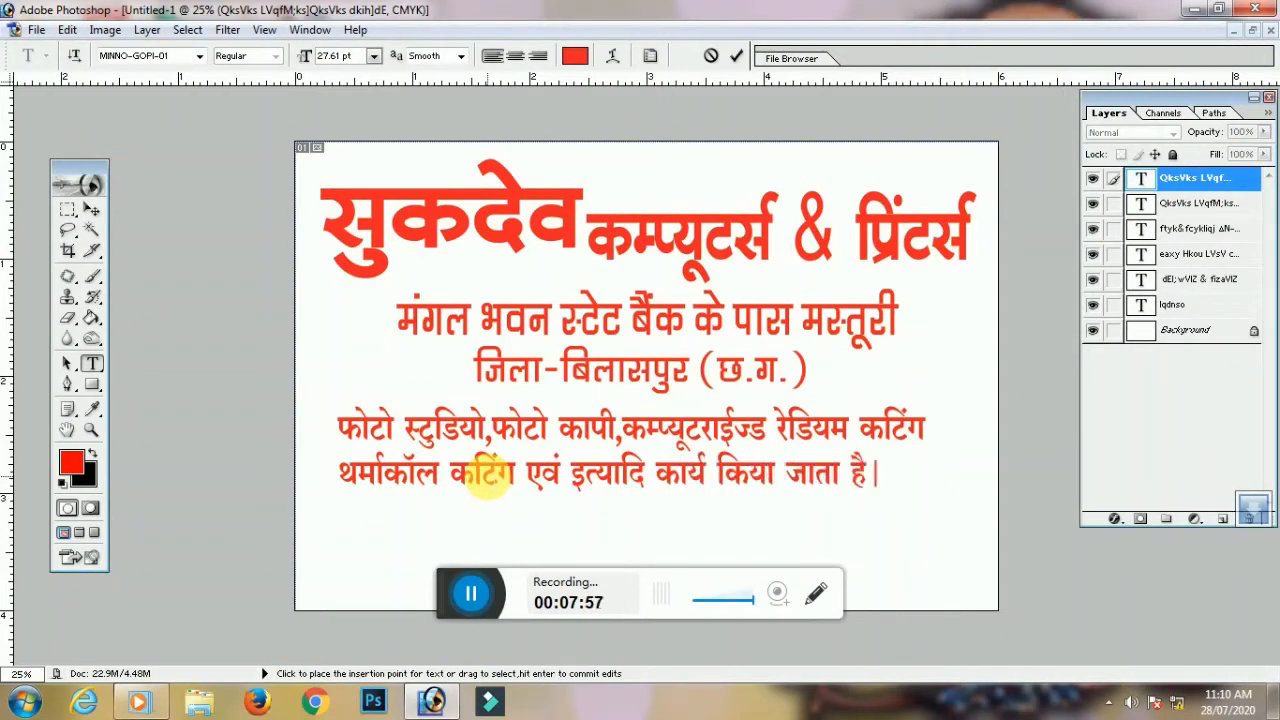
pyautogui.click(92, 209)
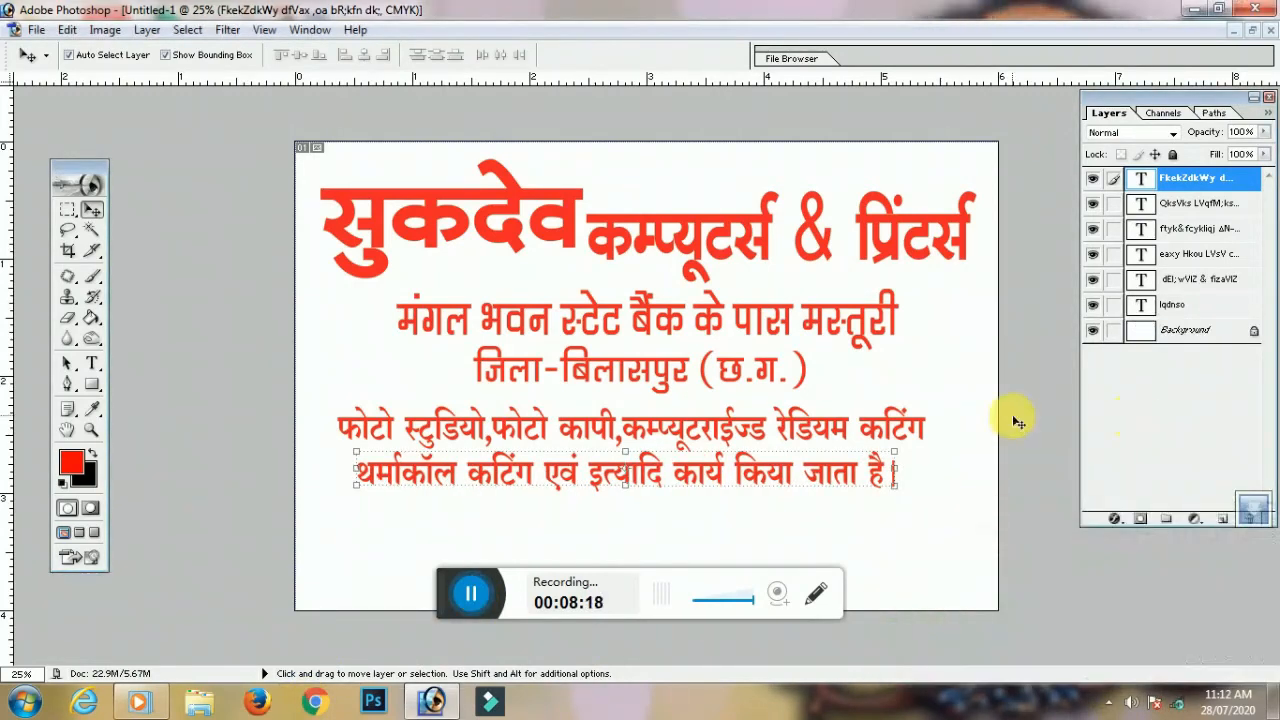
pyautogui.moveTo(528, 467); pyautogui.dragTo(553, 577)
# Shift the services, district and address lines lower on the card, then switch to Chrome
pyautogui.hotkey('ctrl', '-')
pyautogui.click(708, 430)
pyautogui.moveTo(704, 410); pyautogui.dragTo(716, 476)
pyautogui.moveTo(679, 369); pyautogui.dragTo(678, 430)
pyautogui.click(693, 331)
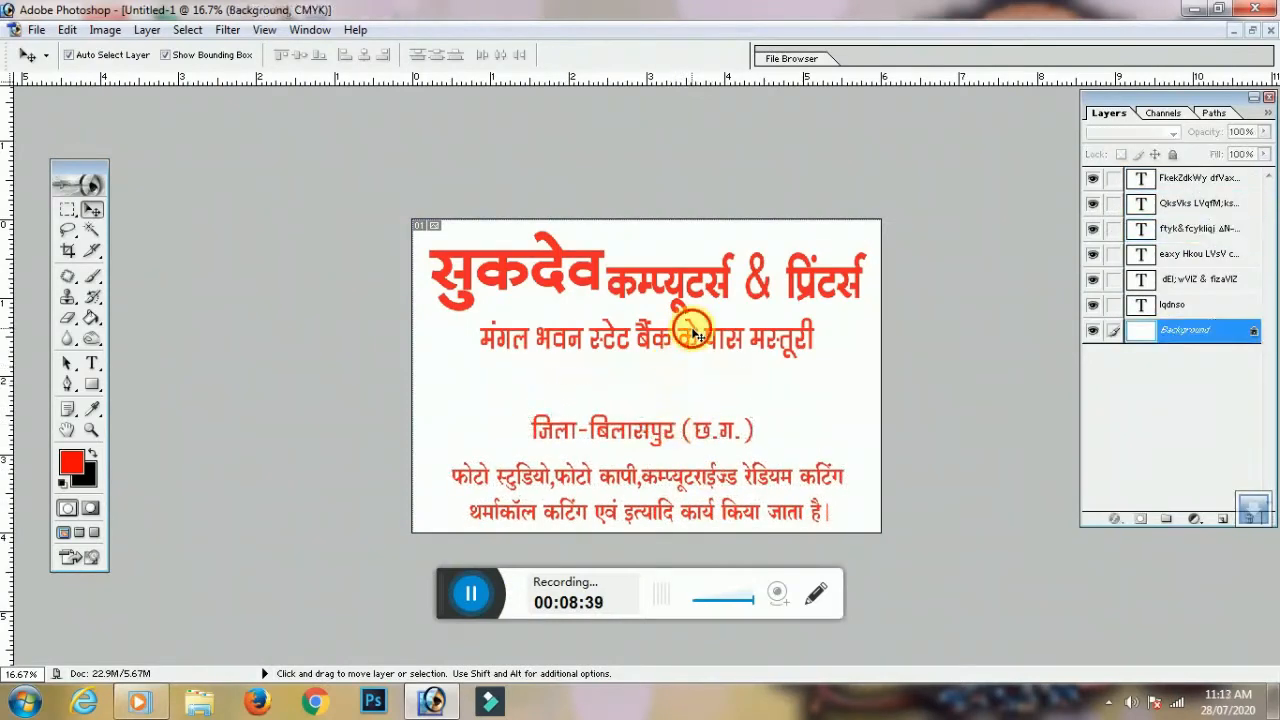
pyautogui.moveTo(693, 331); pyautogui.dragTo(695, 375)
pyautogui.click(314, 700)
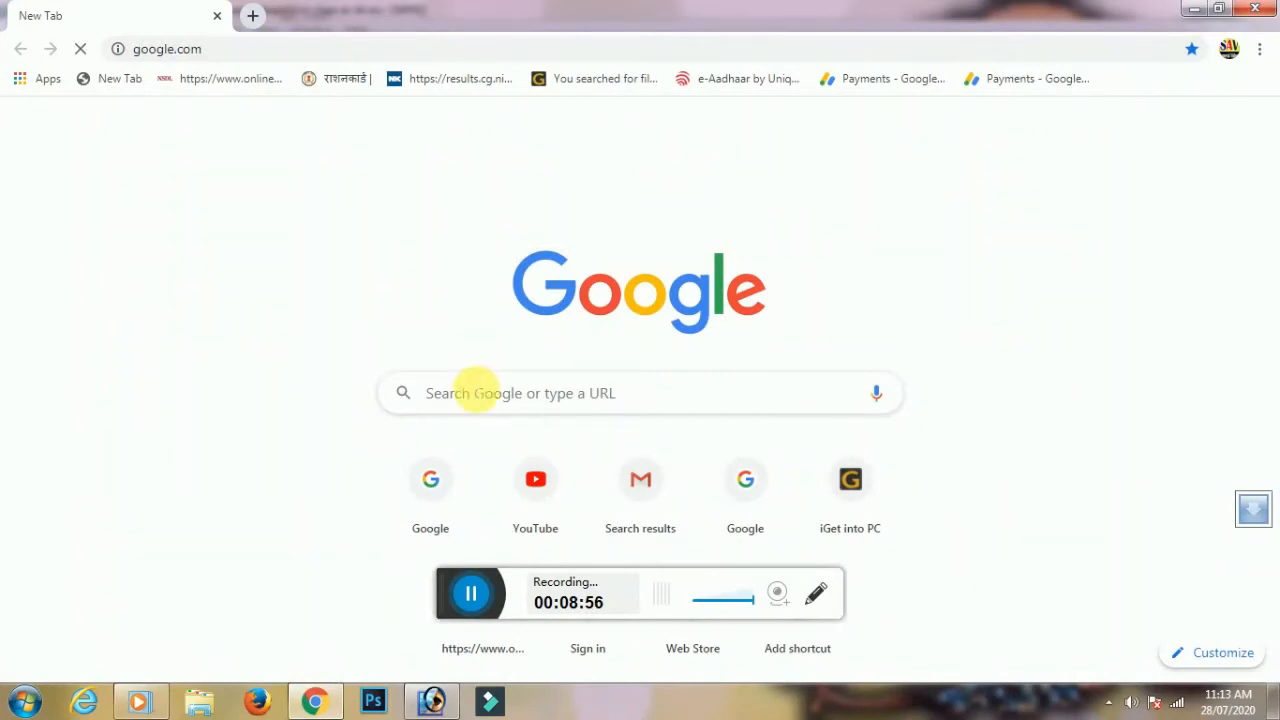
# Check the card layout in Photoshop, then return to Chrome's Google search box
pyautogui.click(433, 700)
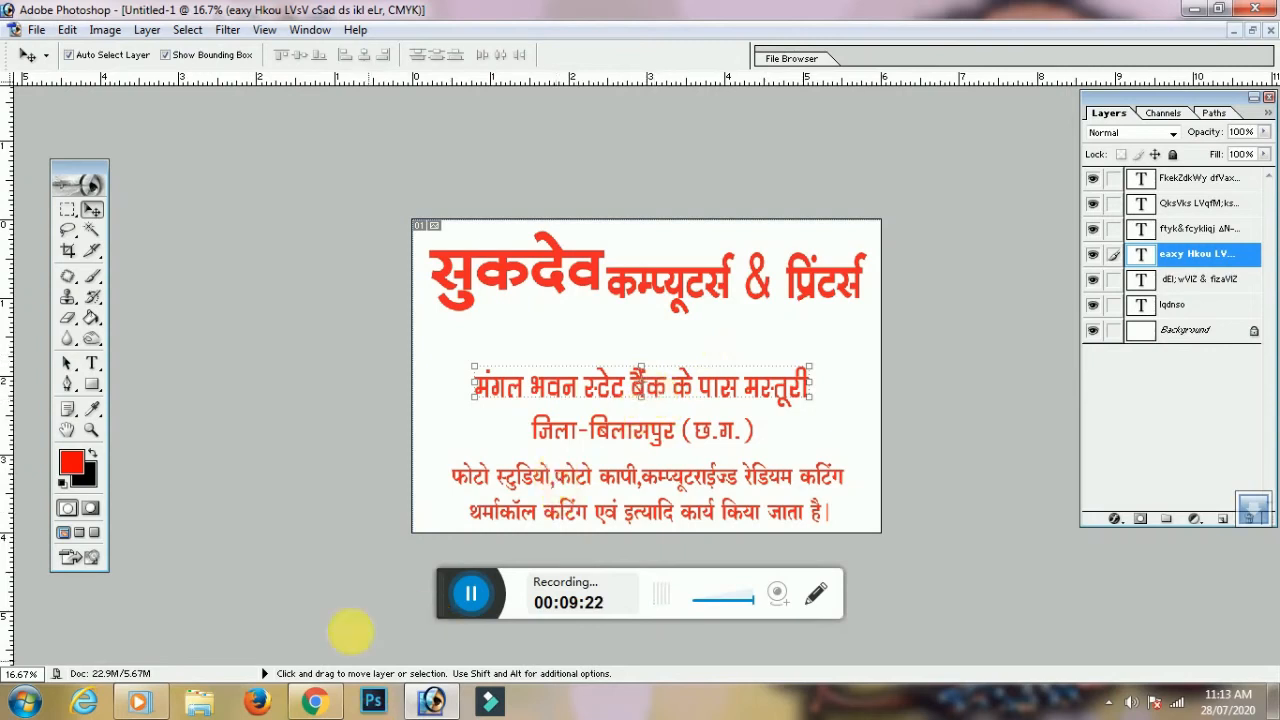
pyautogui.click(310, 703)
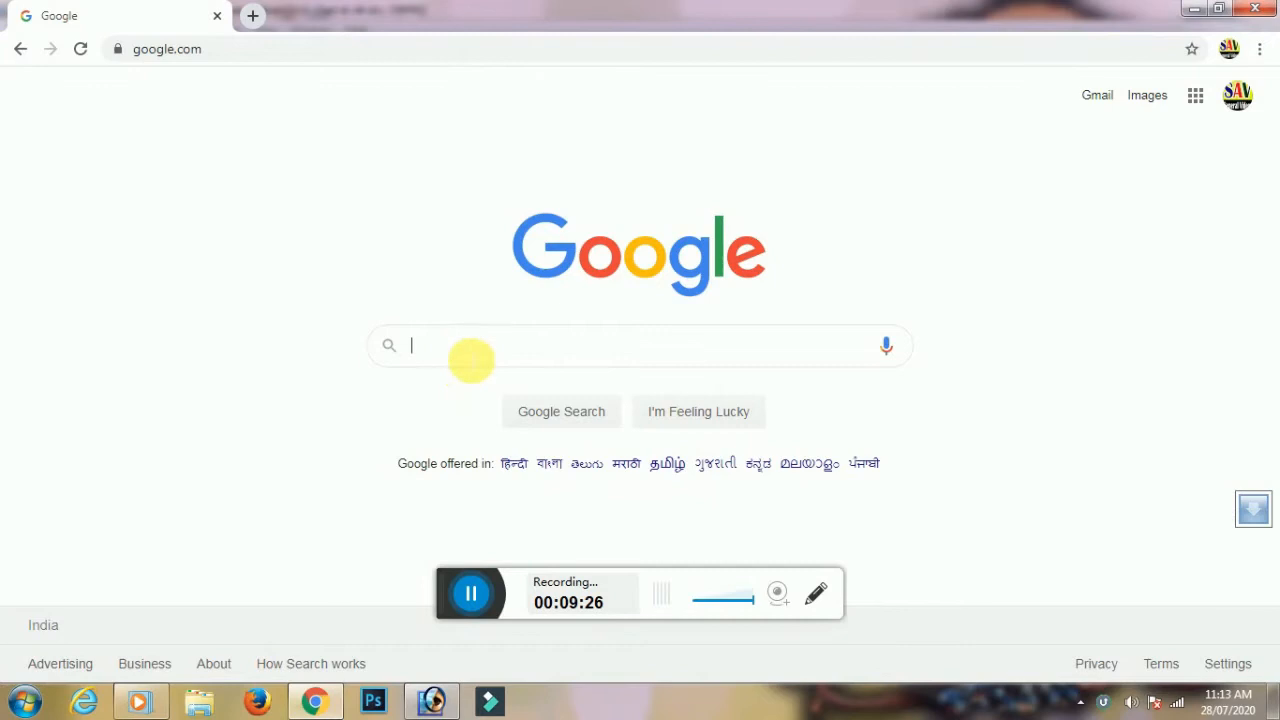
pyautogui.click(471, 356)
# Search Google Images for 'computer' and browse a few computer product pages
pyautogui.write('computer')
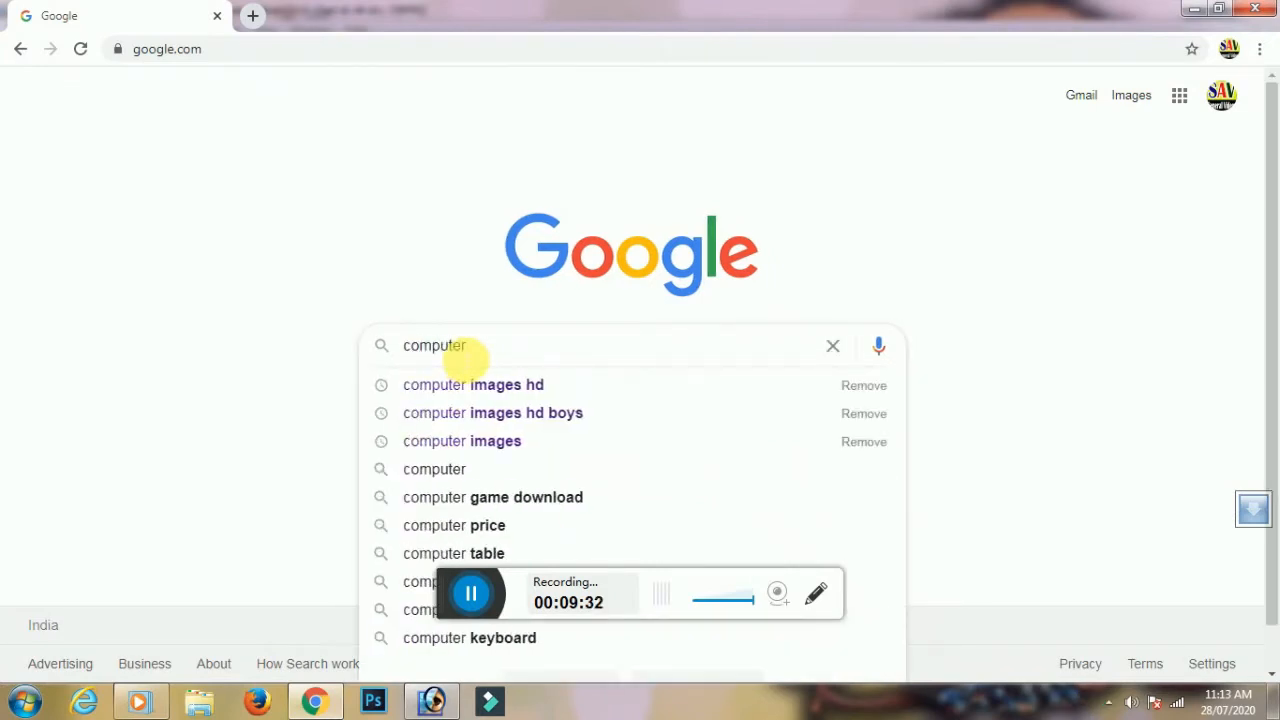
pyautogui.press('Return')
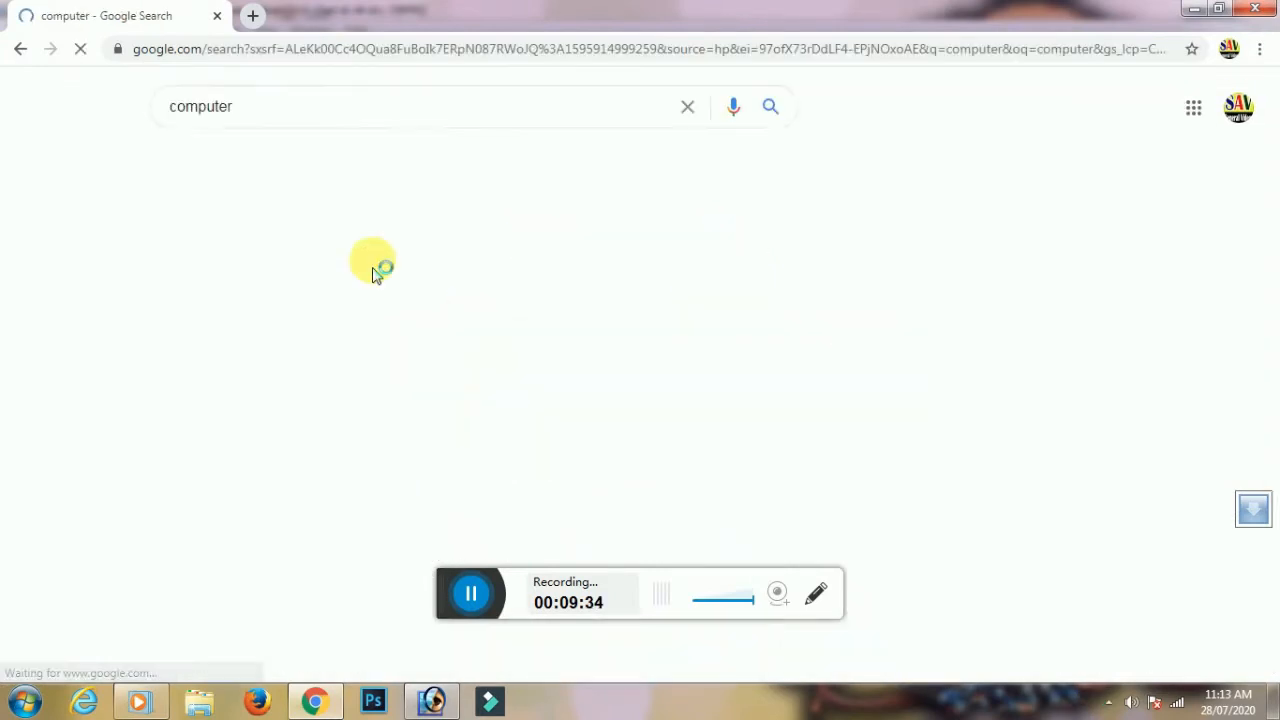
pyautogui.click(357, 162)
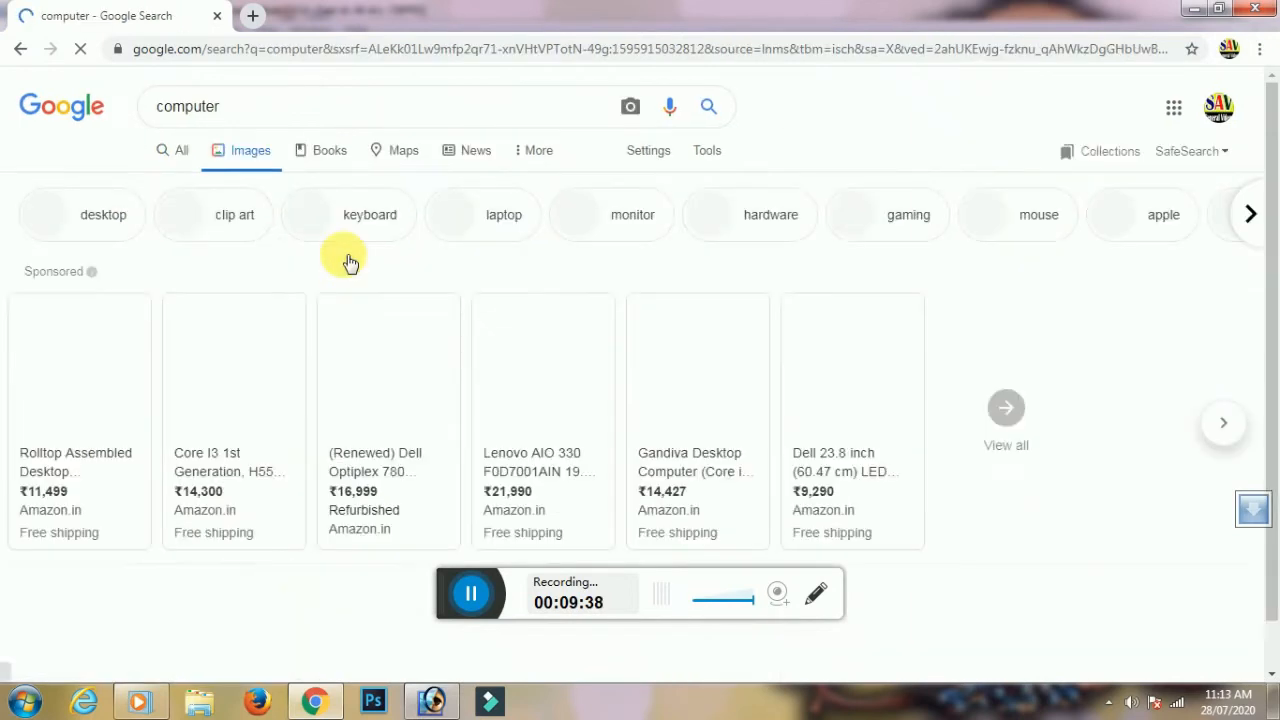
pyautogui.click(93, 330)
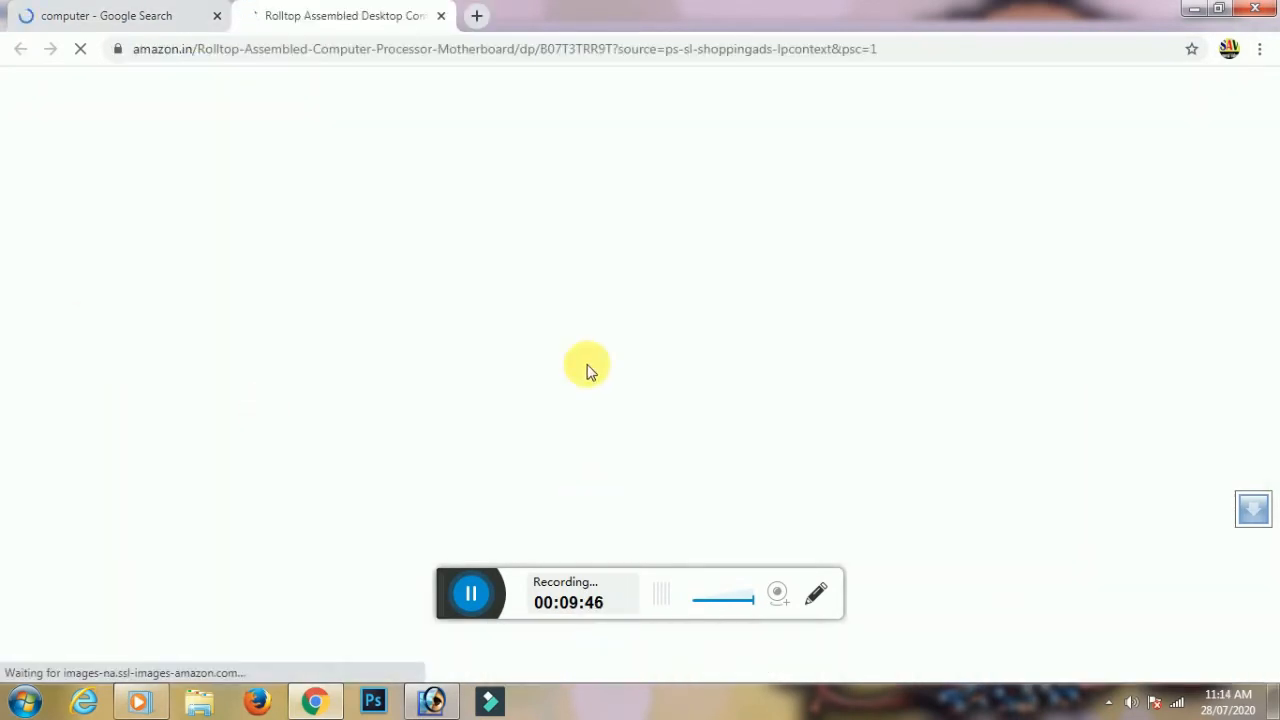
pyautogui.scroll(-4, 551, 374)
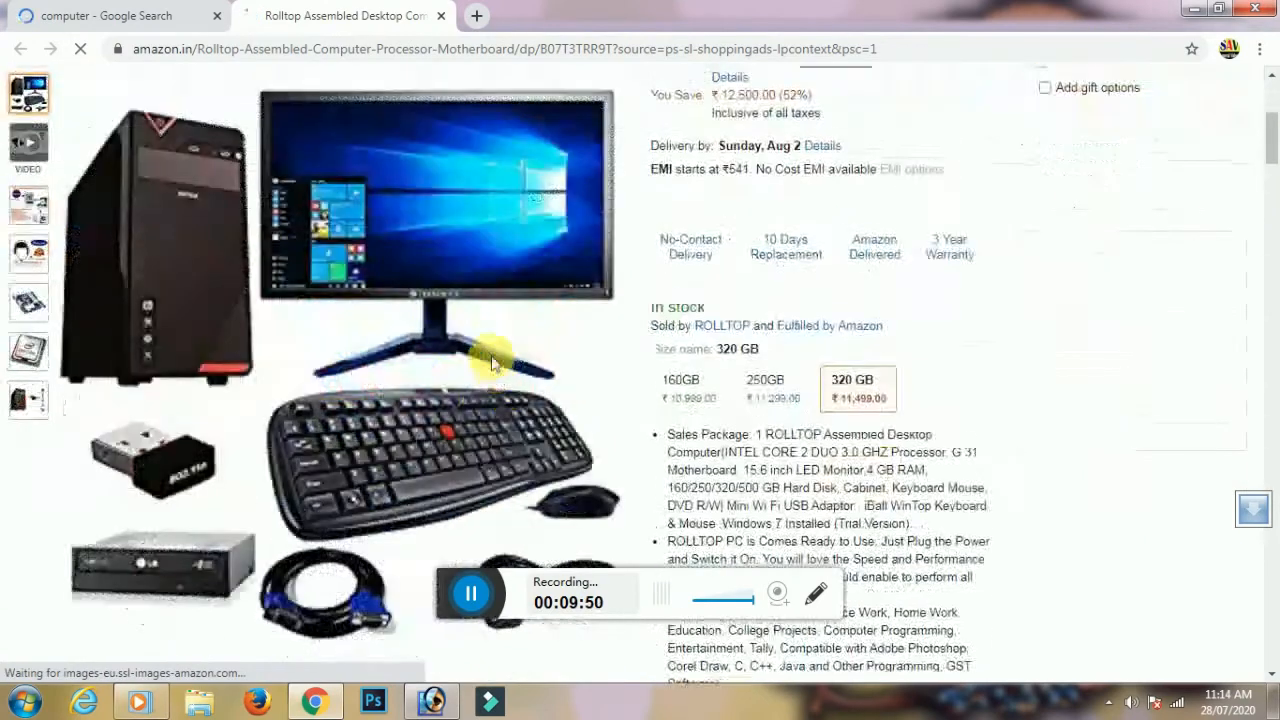
pyautogui.scroll(4, 571, 357)
pyautogui.click(114, 15)
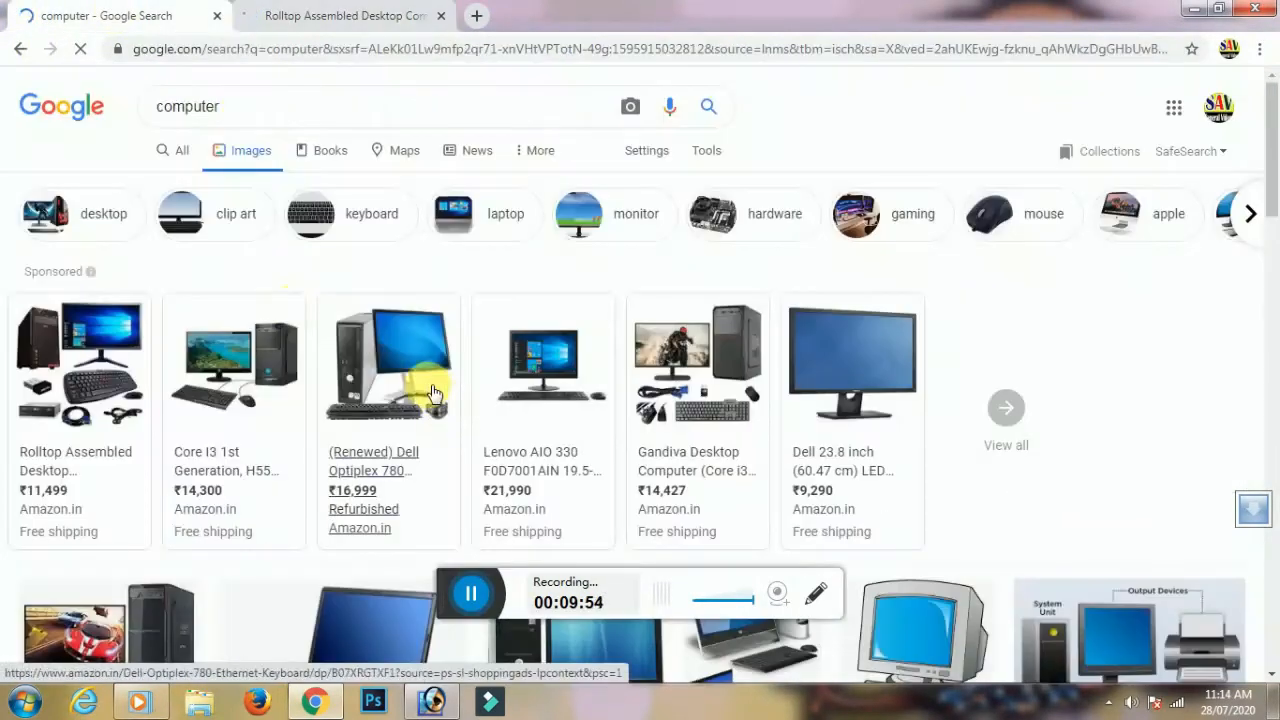
pyautogui.click(427, 345)
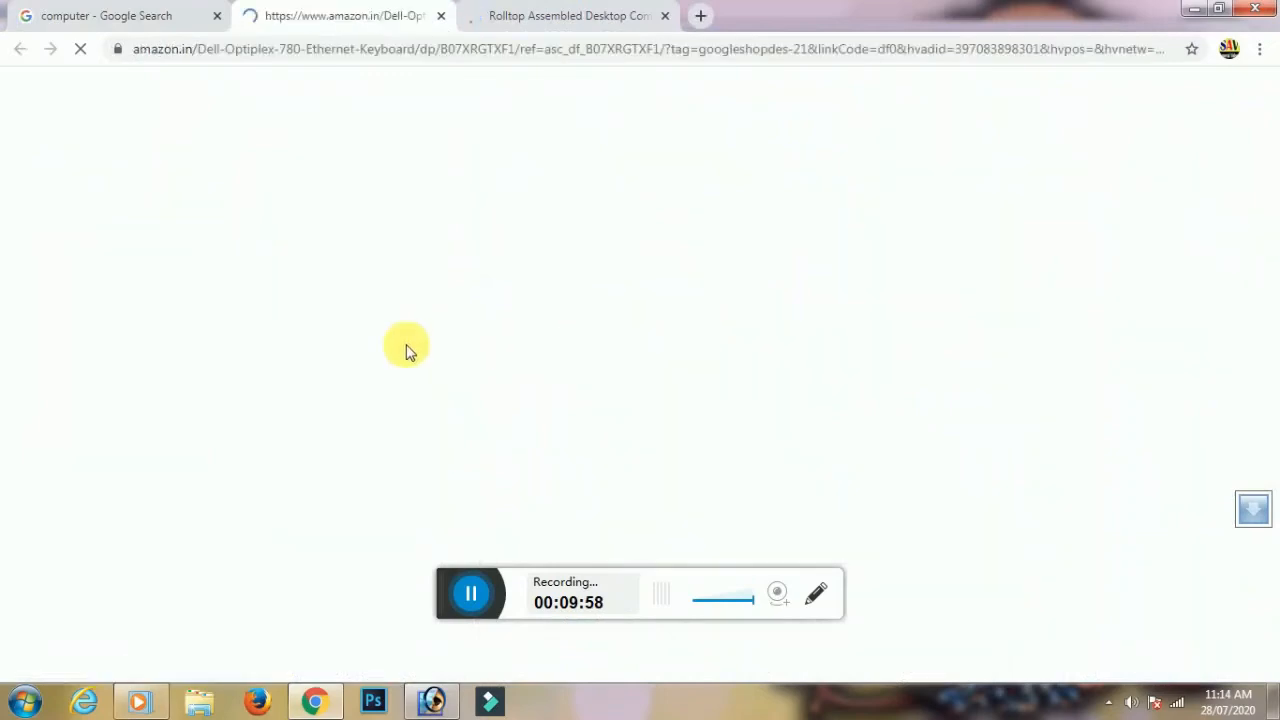
pyautogui.click(570, 16)
pyautogui.scroll(-5, 385, 208)
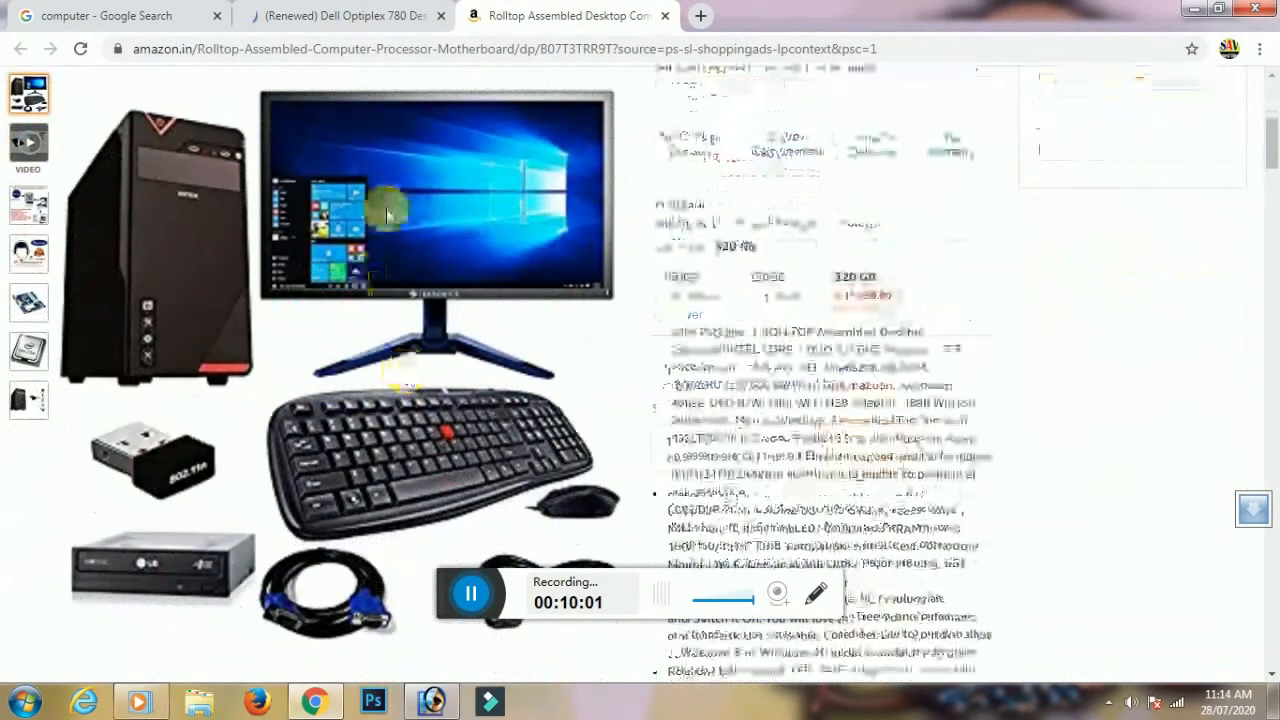
# Open the Lenovo desktop computer preview and copy its image
pyautogui.rightClick(386, 209)
pyautogui.click(396, 243)
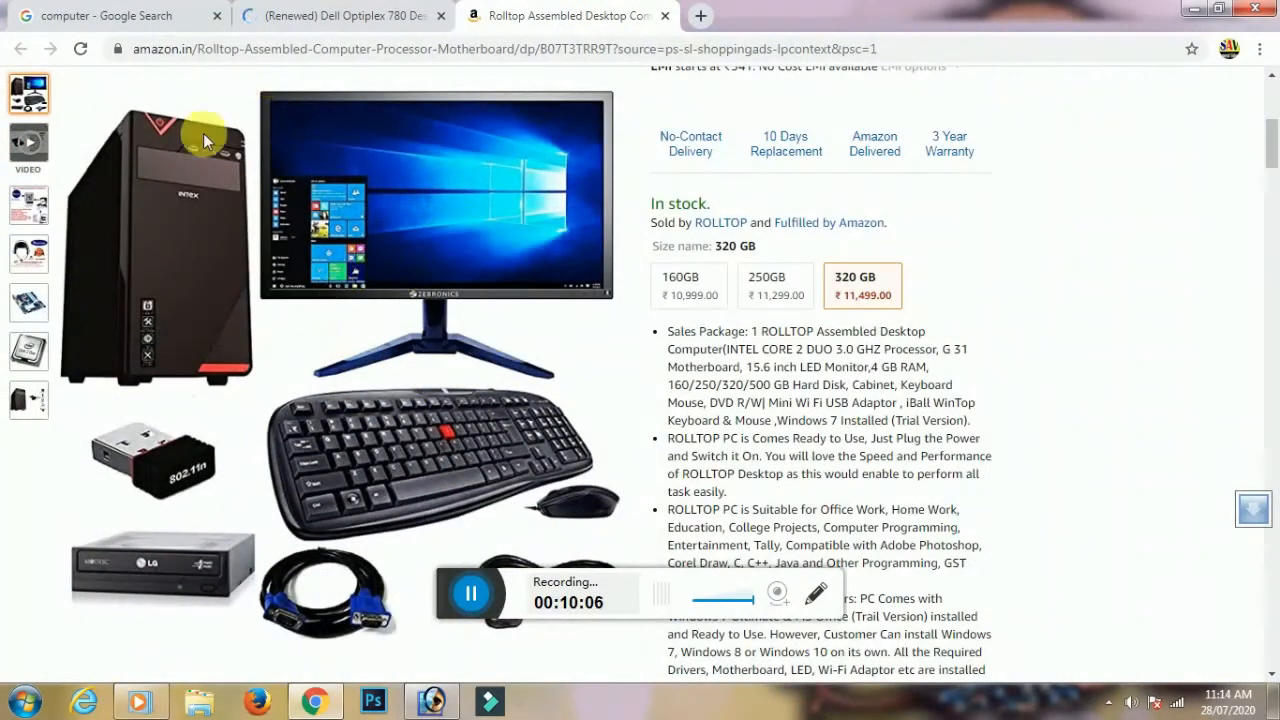
pyautogui.hotkey('ctrl', '1')
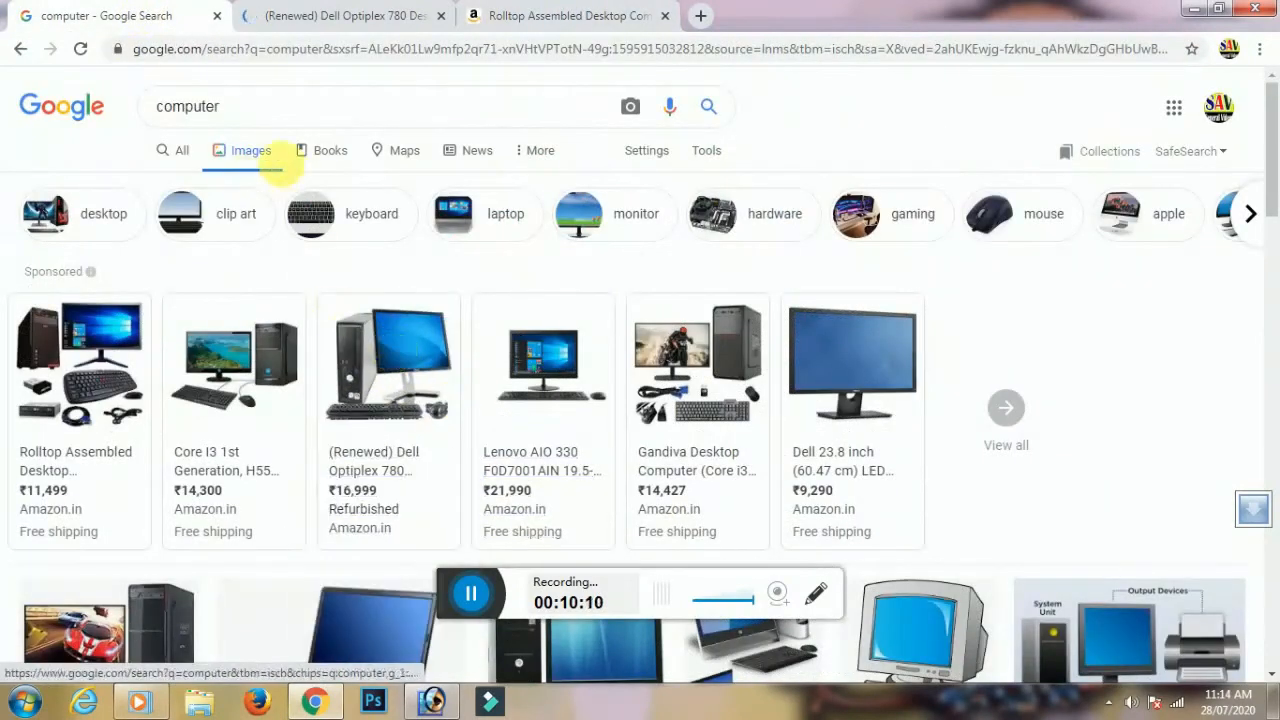
pyautogui.scroll(-5, 600, 450)
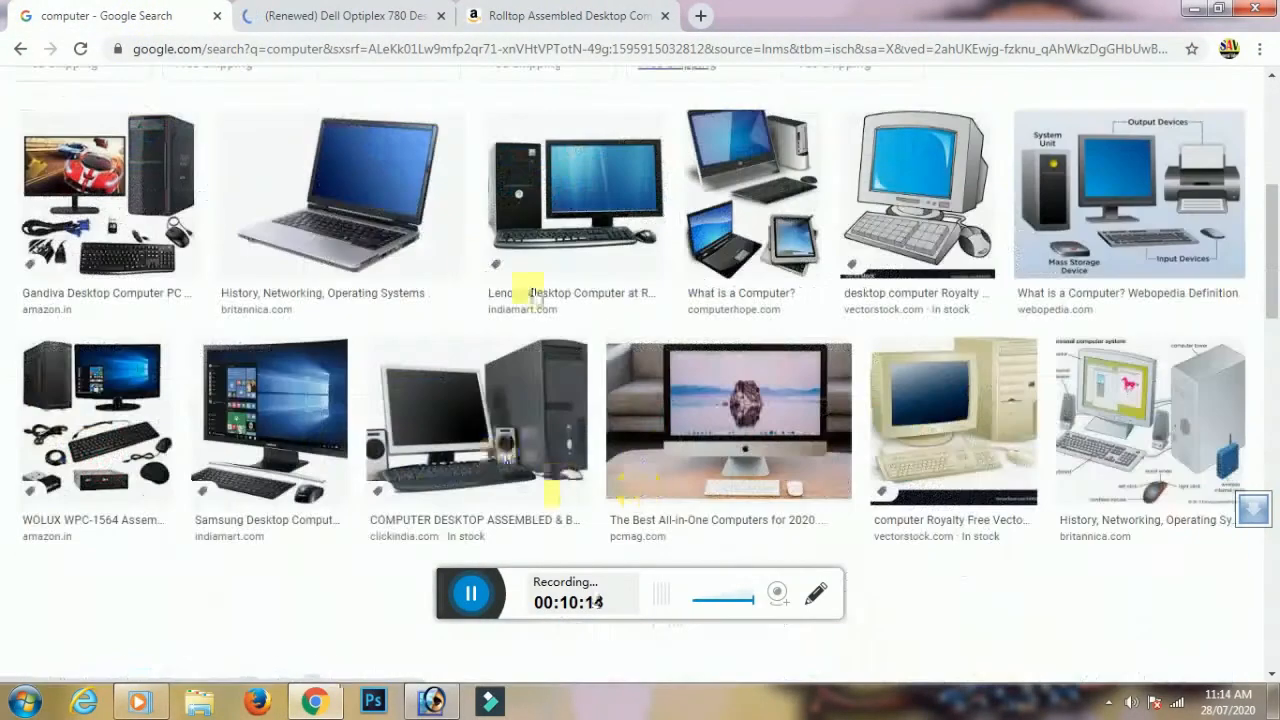
pyautogui.click(600, 195)
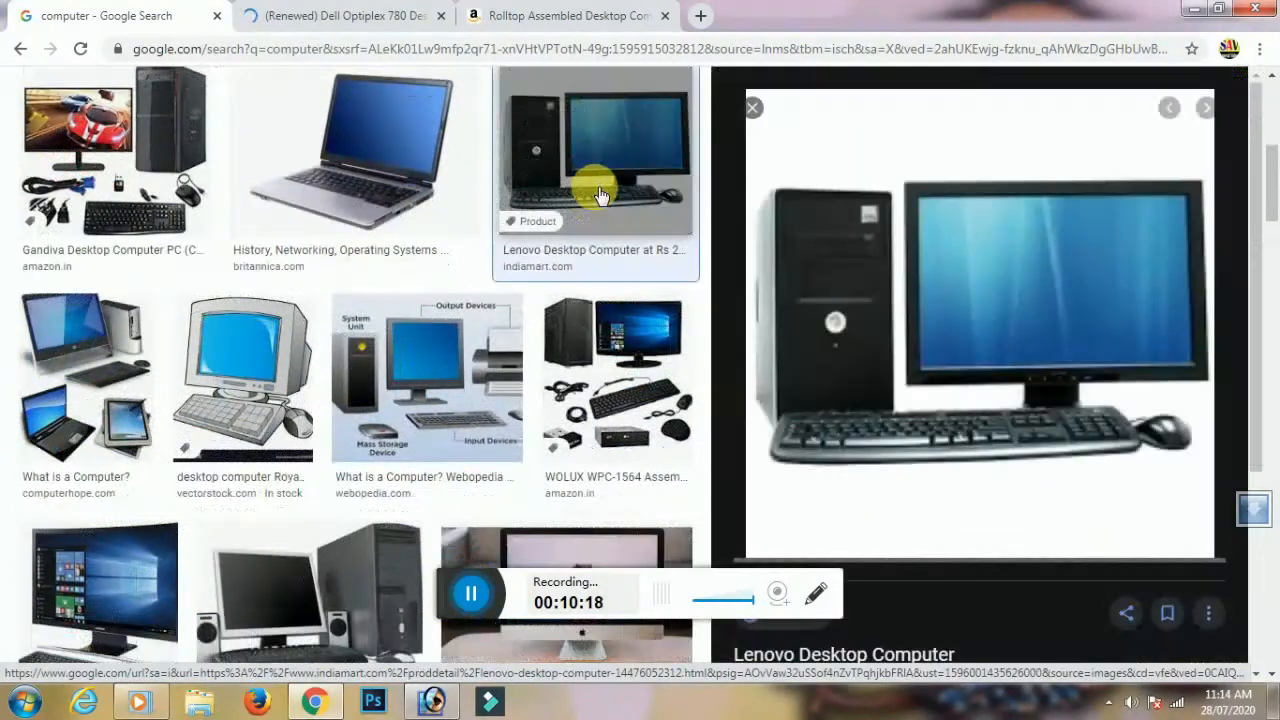
pyautogui.rightClick(1033, 303)
pyautogui.click(1072, 489)
# Paste the computer image onto the card above the Background layer, then return to the results
pyautogui.click(430, 700)
pyautogui.click(520, 340)
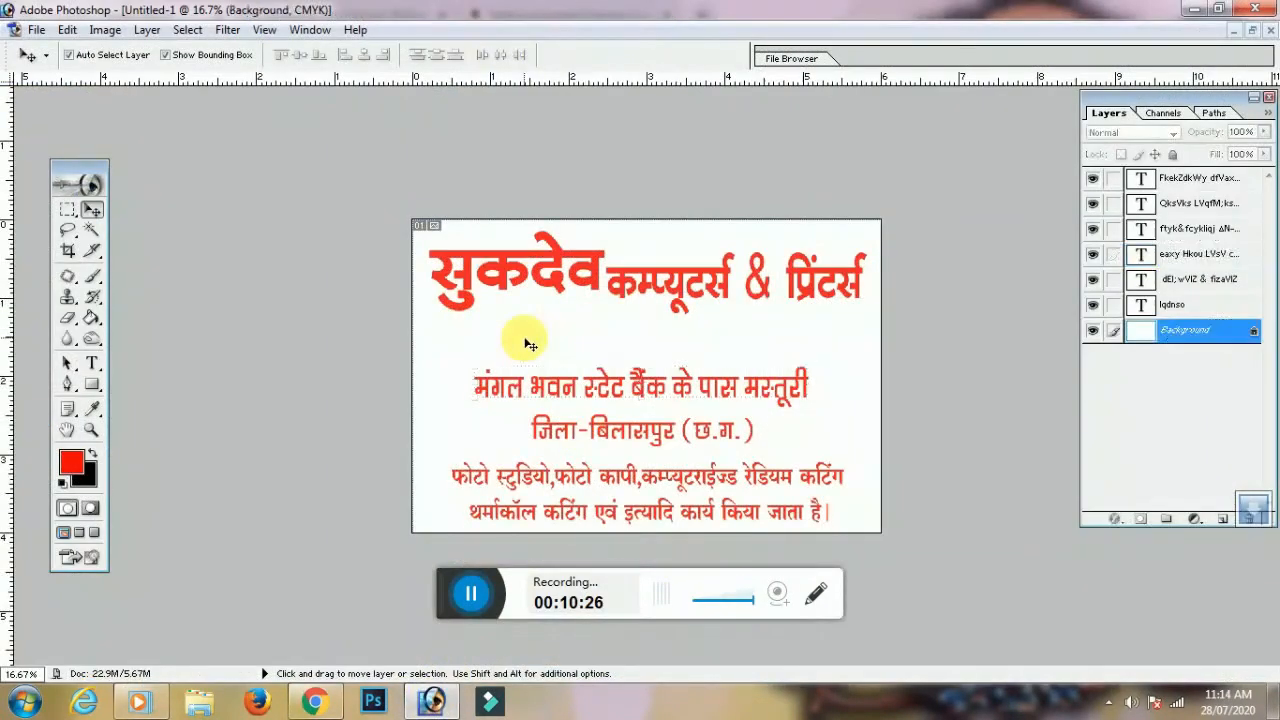
pyautogui.hotkey('ctrl', 'v')
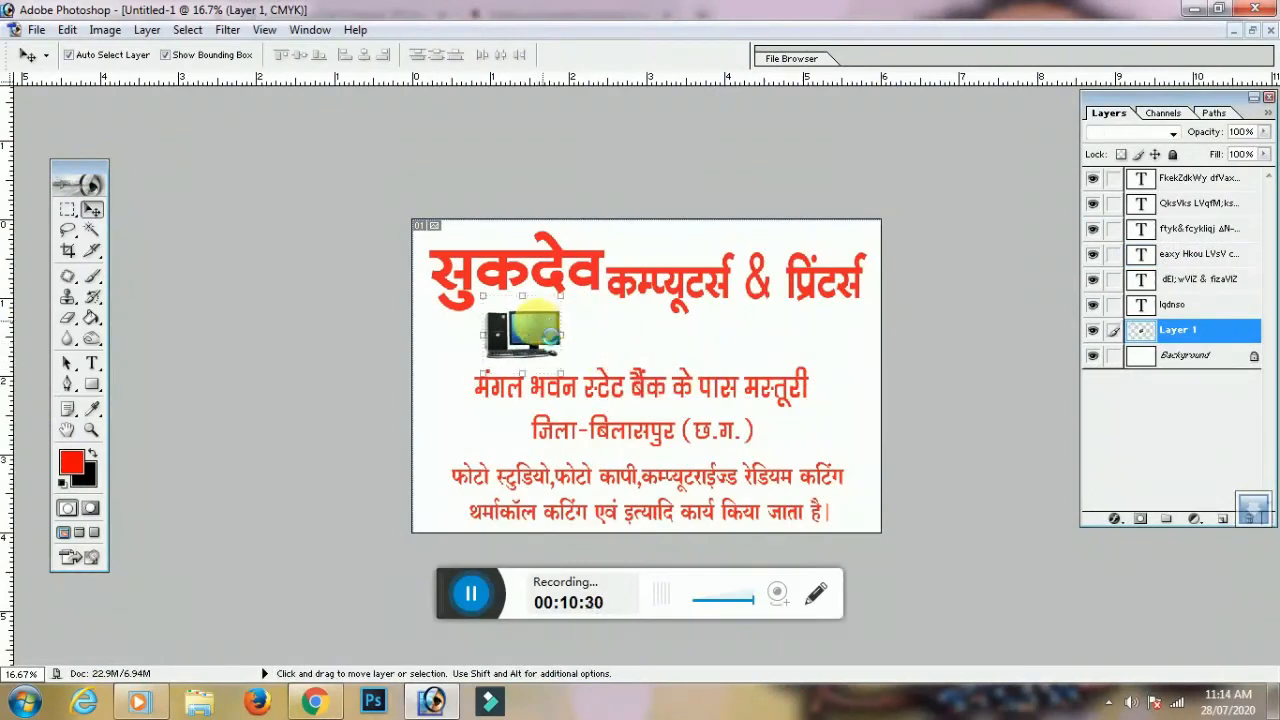
pyautogui.click(315, 700)
pyautogui.scroll(5, 443, 206)
pyautogui.moveTo(250, 108); pyautogui.dragTo(97, 106)
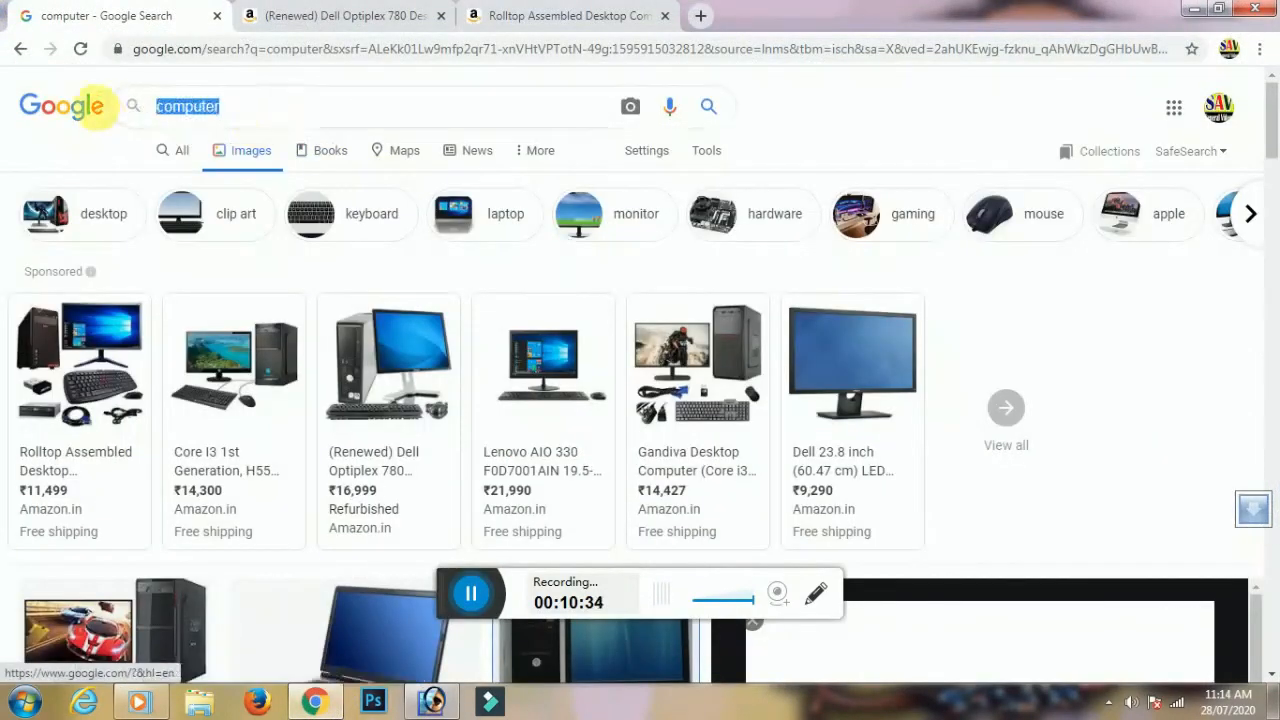
# Search Google Images for printer pictures
pyautogui.write('prinert')
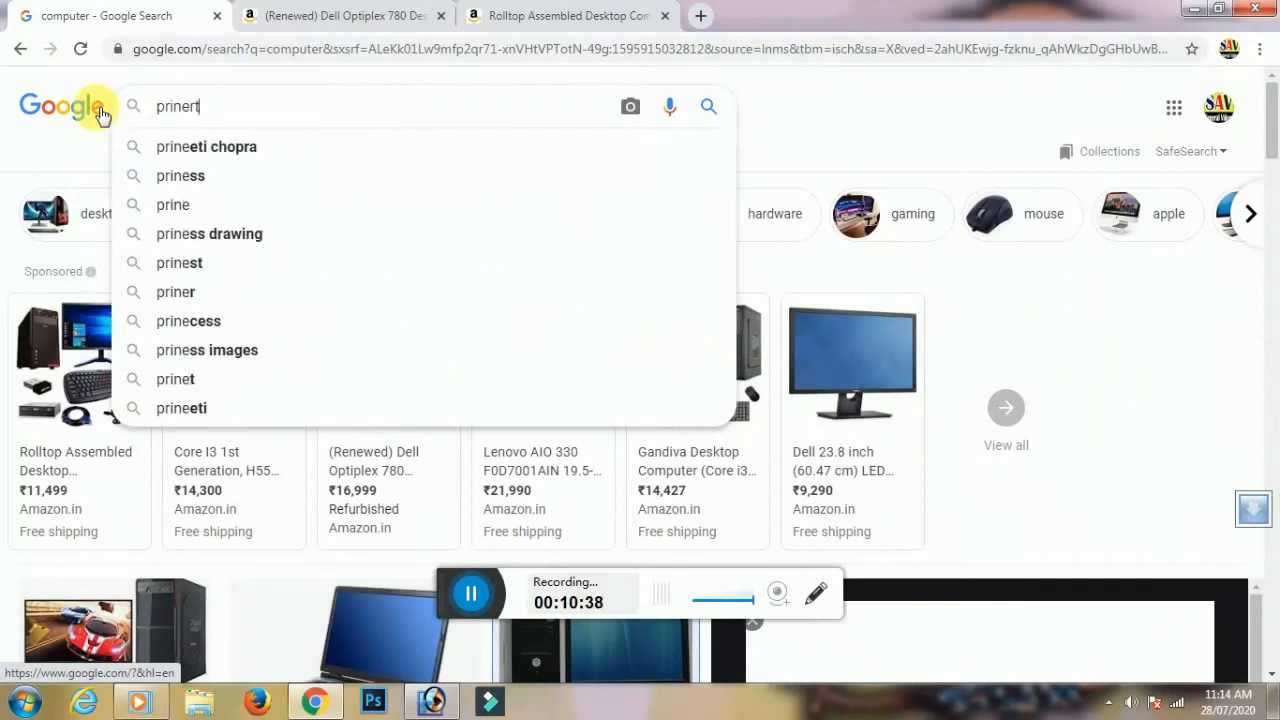
pyautogui.press('Return')
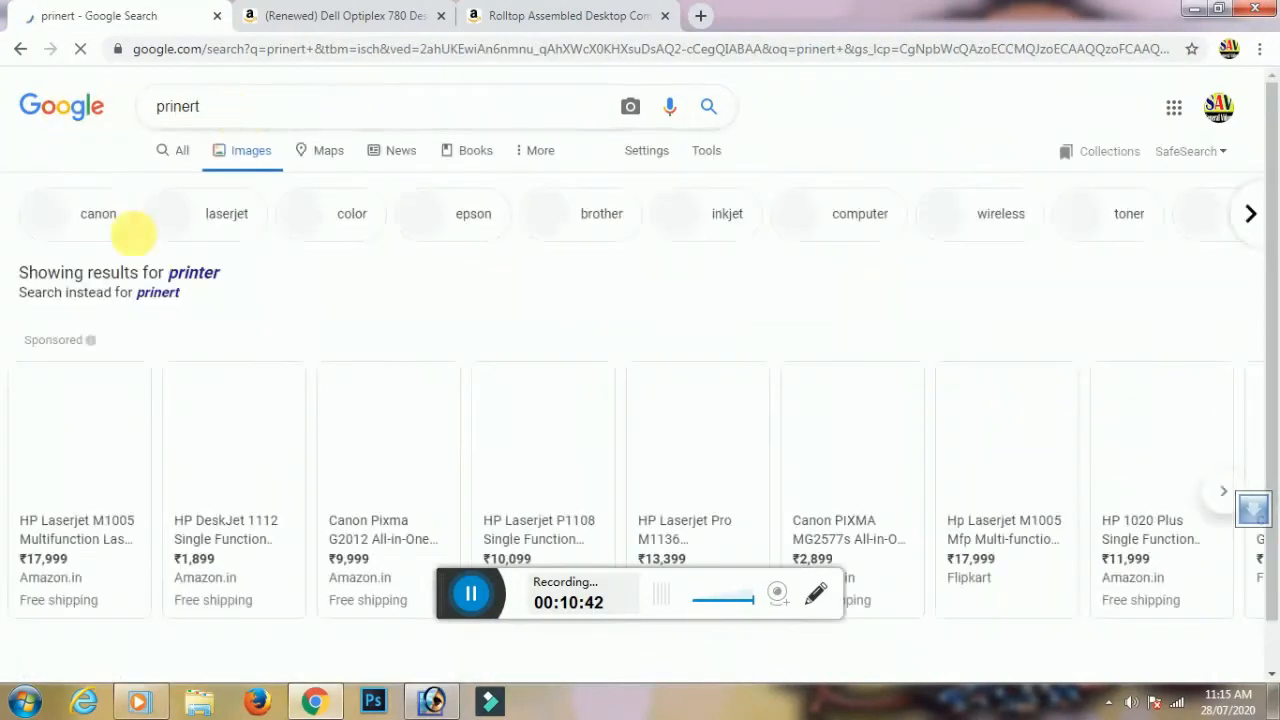
pyautogui.scroll(-3, 373, 480)
pyautogui.scroll(3, 163, 400)
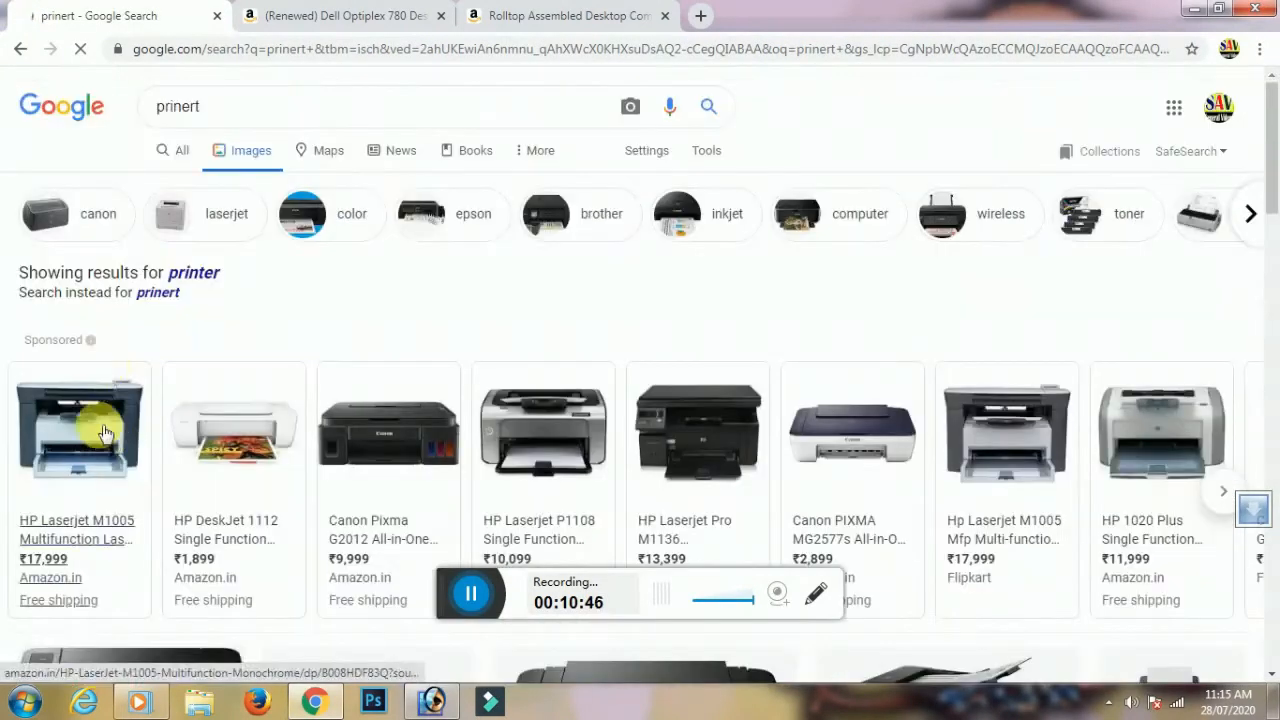
# Copy the printer image from the HP Laserjet M1005 product page
pyautogui.click(103, 430)
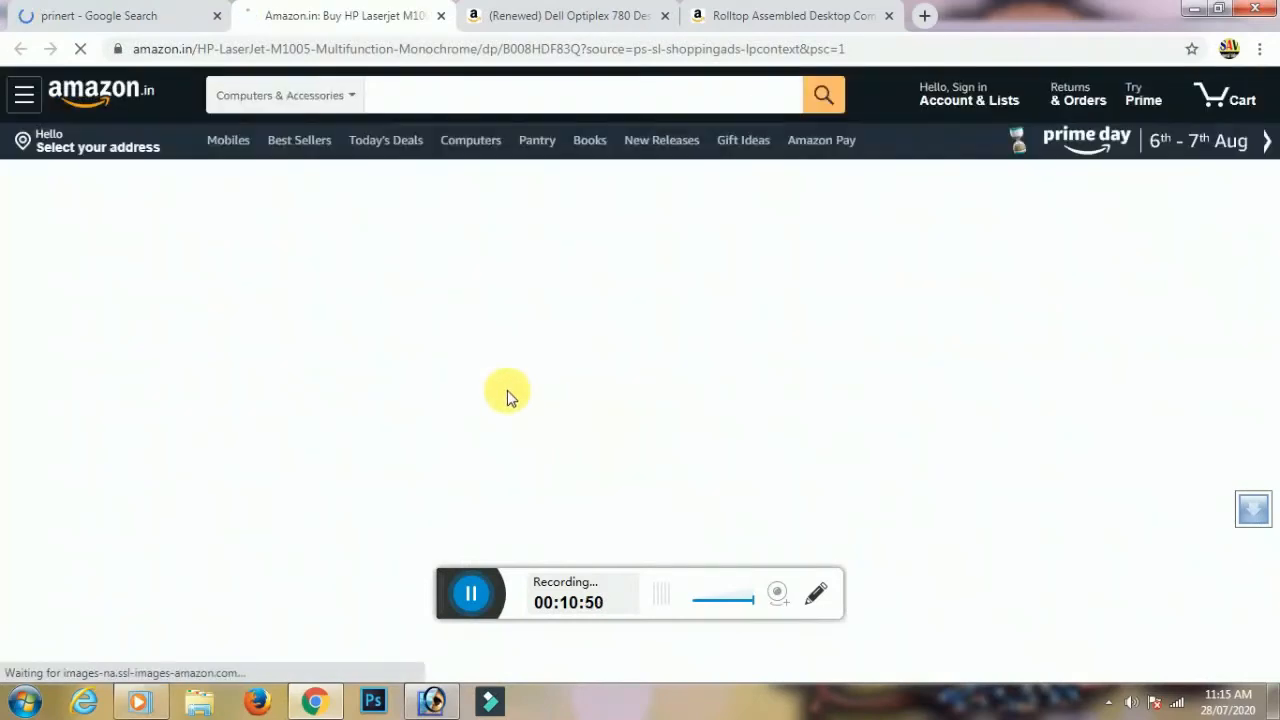
pyautogui.scroll(-15, 423, 431)
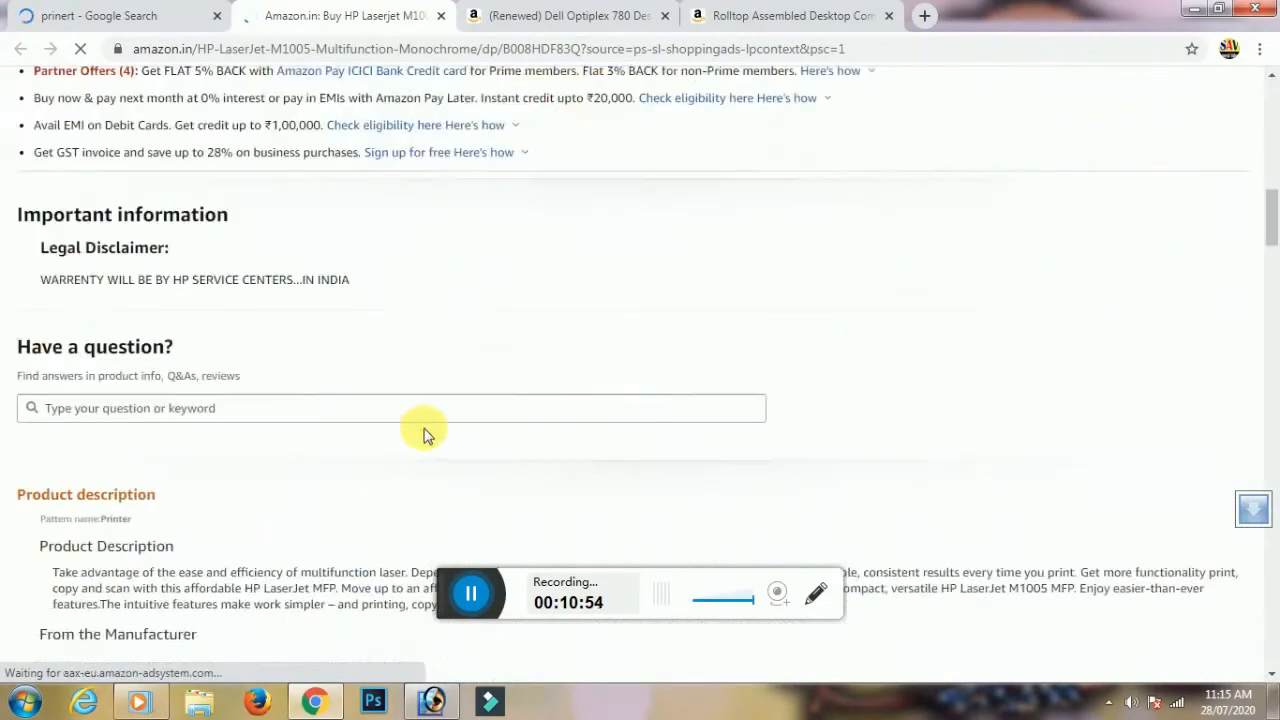
pyautogui.scroll(15, 430, 432)
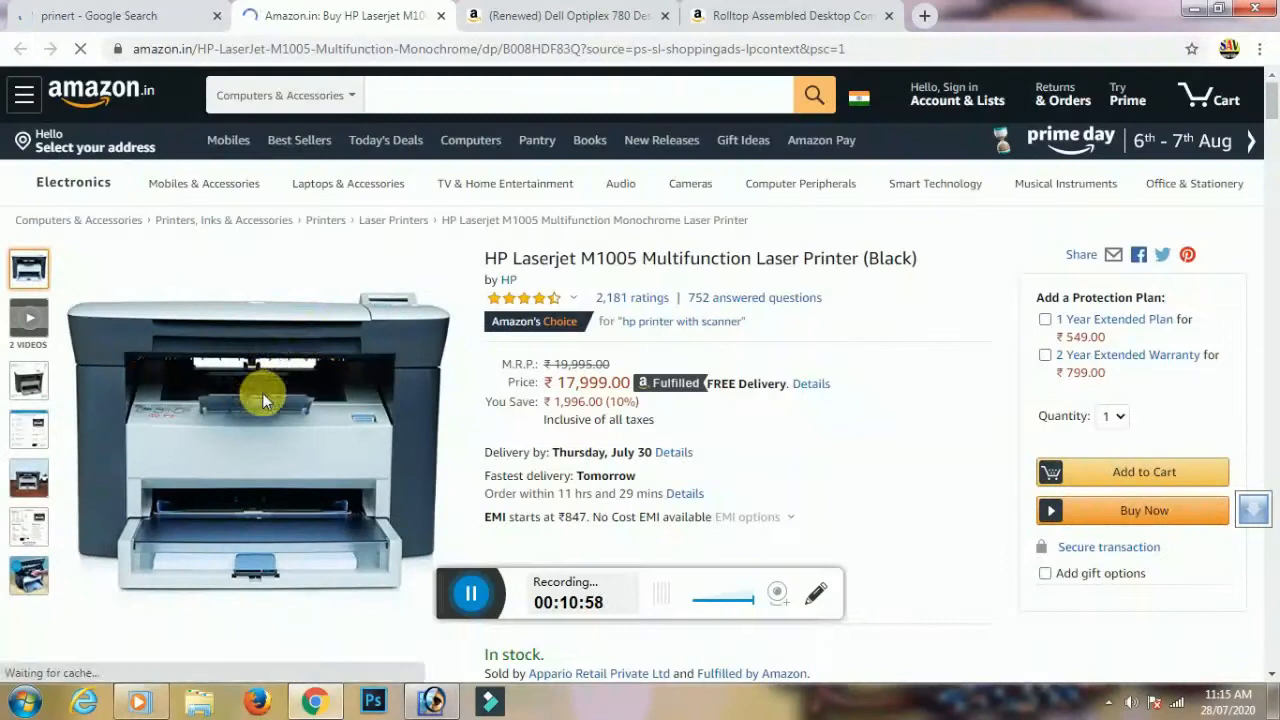
pyautogui.rightClick(264, 397)
pyautogui.click(333, 455)
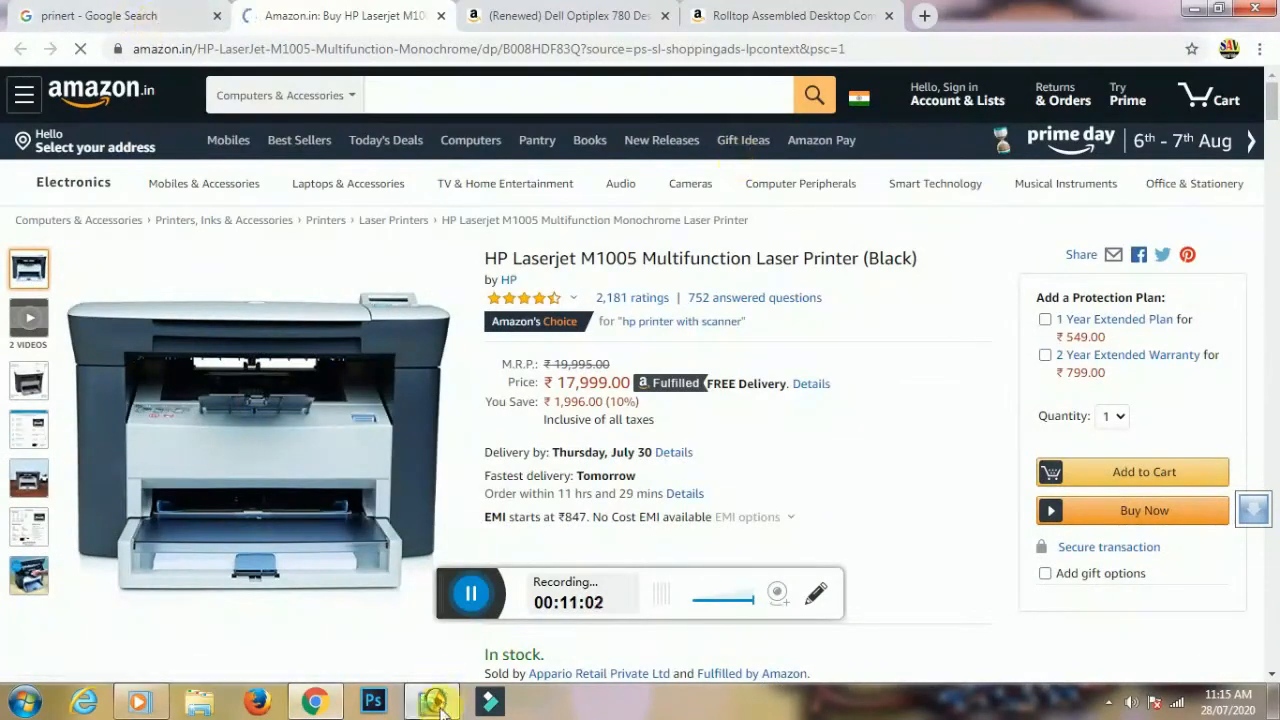
# Undo the mistaken duplicate computer paste on the card and recopy the HP printer image
pyautogui.hotkey('alt', 'Tab')
pyautogui.hotkey('ctrl', 'v')
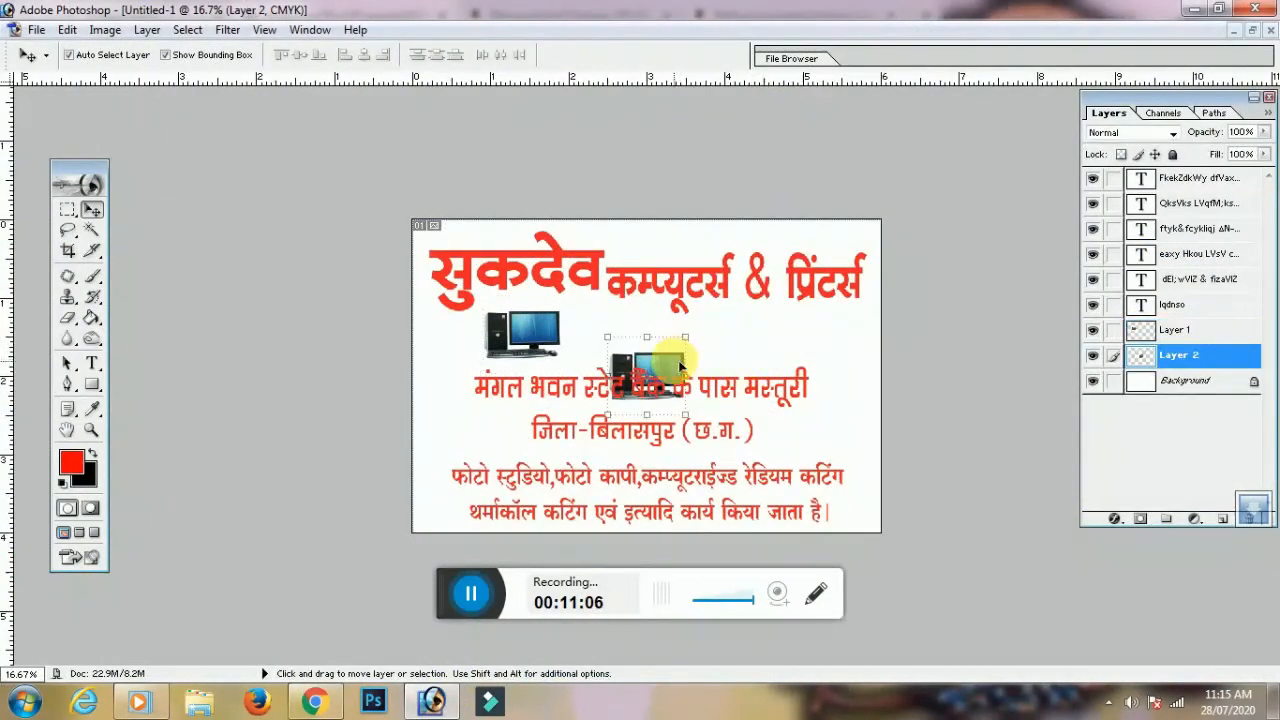
pyautogui.hotkey('ctrl', 'z')
pyautogui.hotkey('alt', 'Tab')
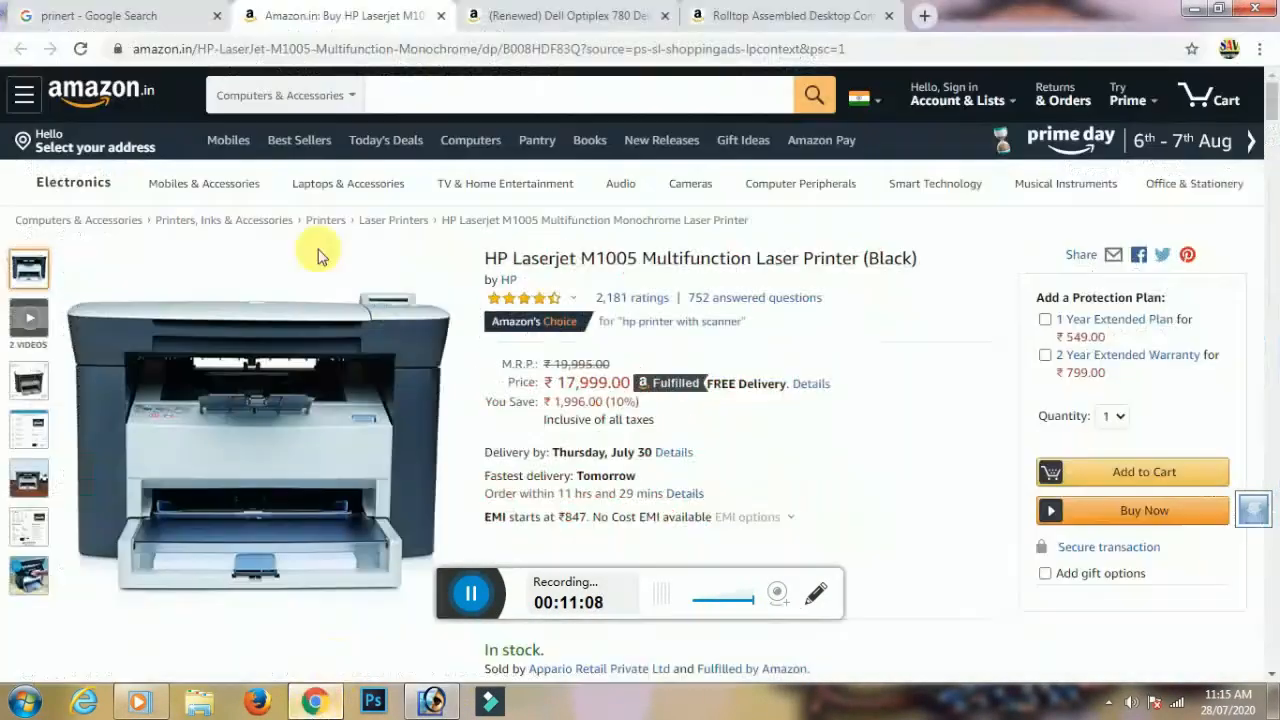
pyautogui.scroll(-4, 280, 417)
pyautogui.rightClick(283, 416)
pyautogui.click(340, 471)
# Place the HP printer picture at the card's top-right beside the shop name
pyautogui.hotkey('alt', 'Tab')
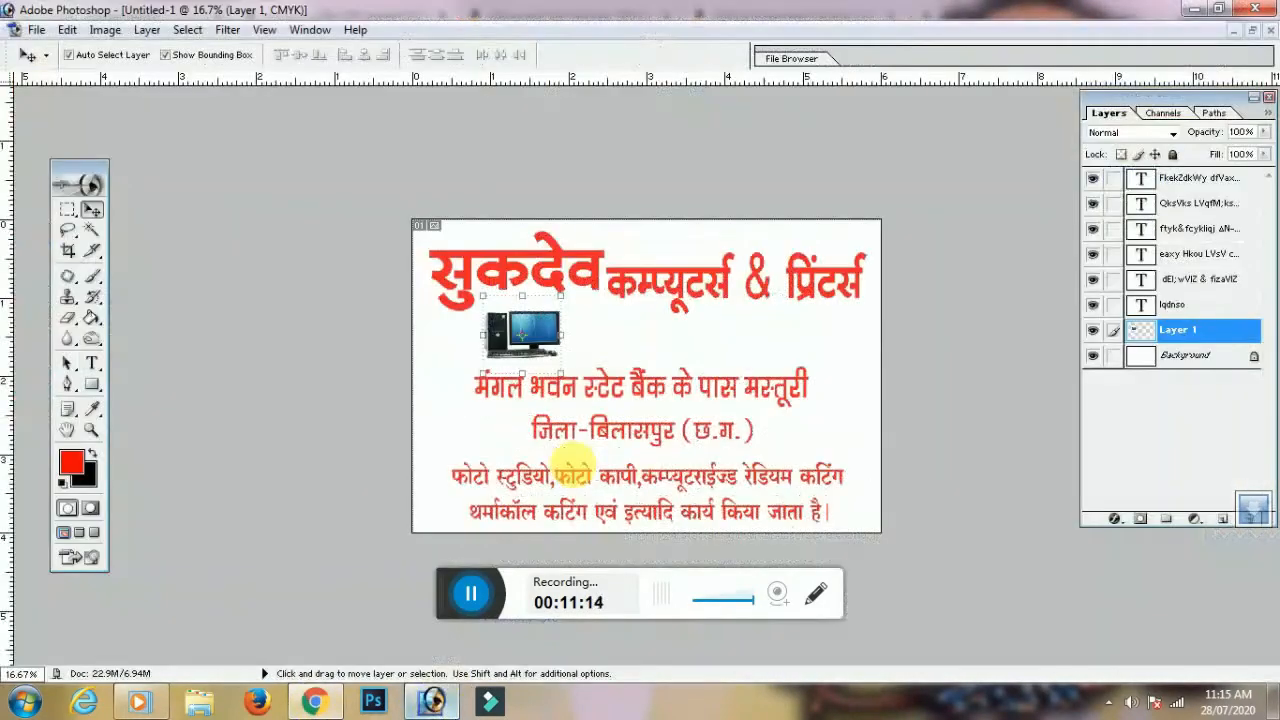
pyautogui.moveTo(692, 338); pyautogui.dragTo(851, 325)
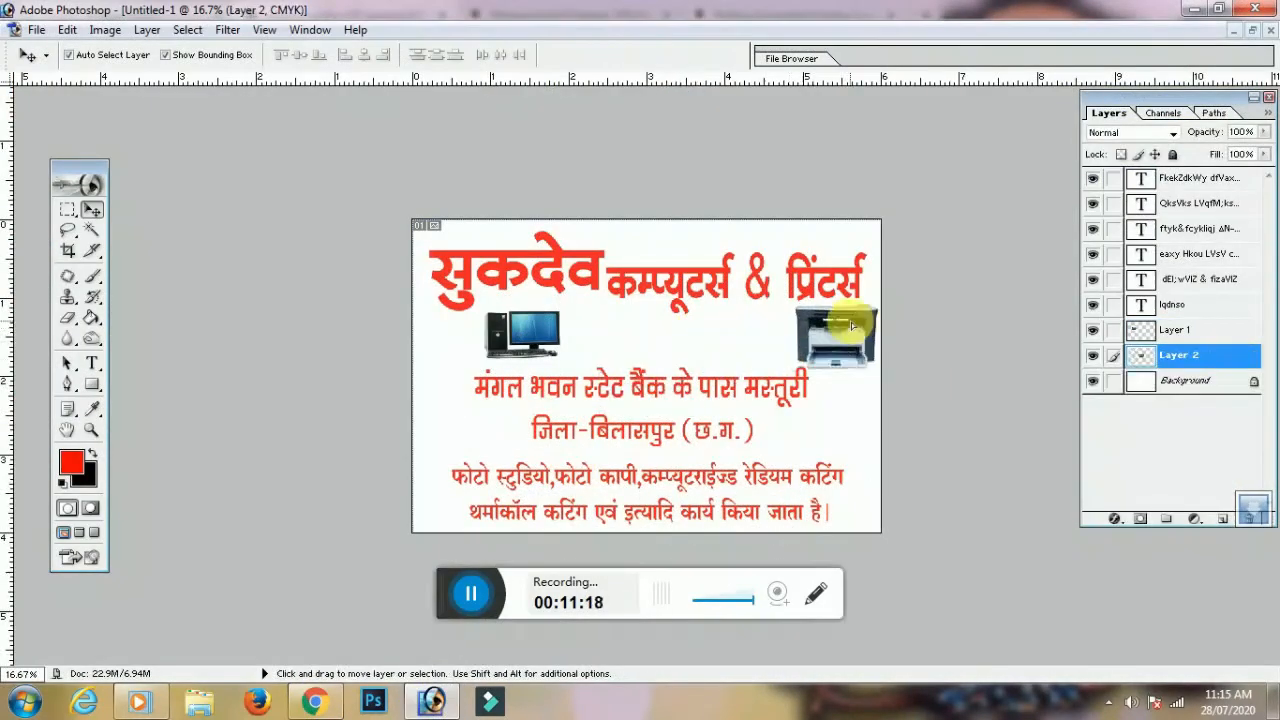
pyautogui.click(312, 704)
pyautogui.scroll(4, 304, 184)
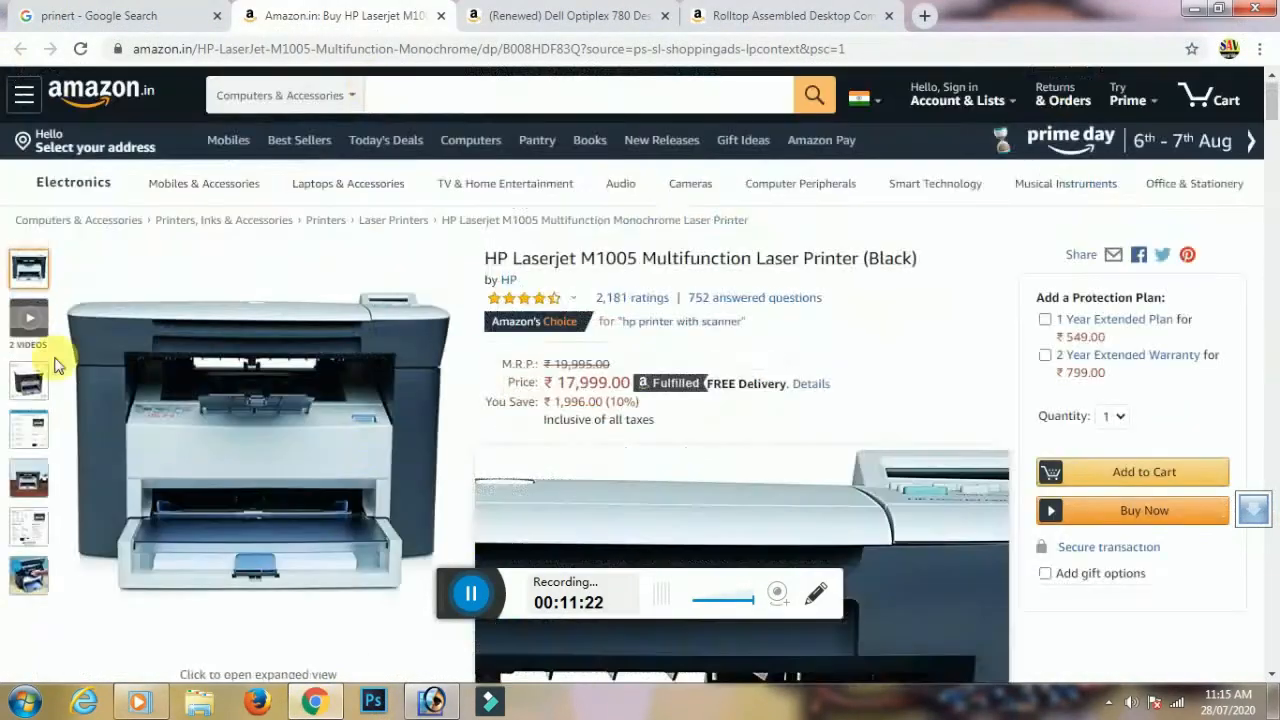
# Replace the printer search with 'camra dslr' and browse the camera image results
pyautogui.click(193, 18)
pyautogui.doubleClick(190, 107)
pyautogui.write('camra d')
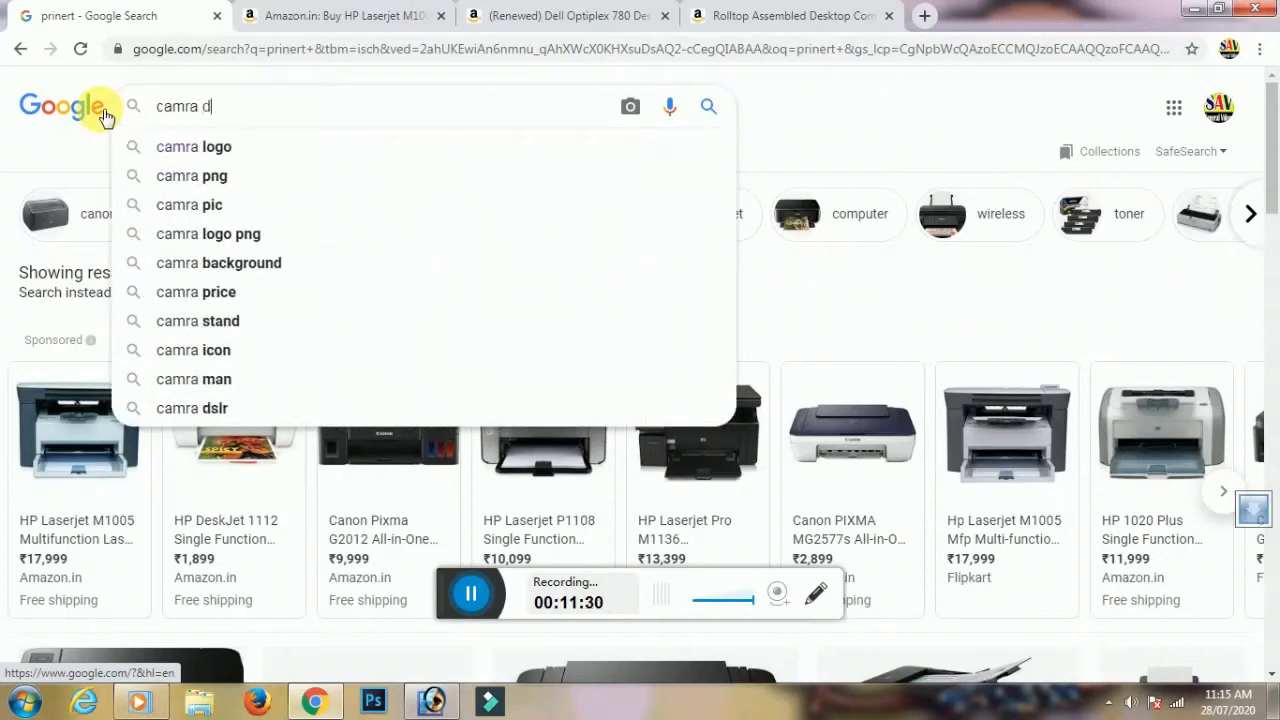
pyautogui.write('slr')
pyautogui.press('Return')
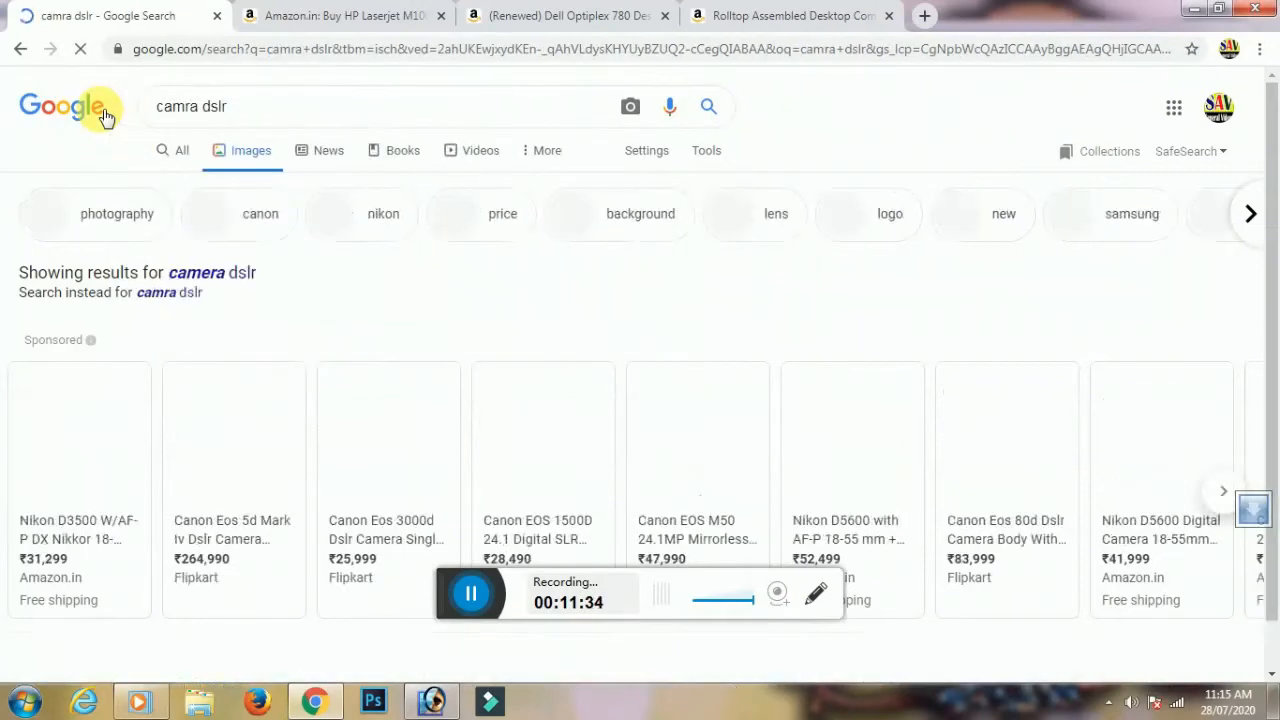
pyautogui.scroll(-10, 729, 523)
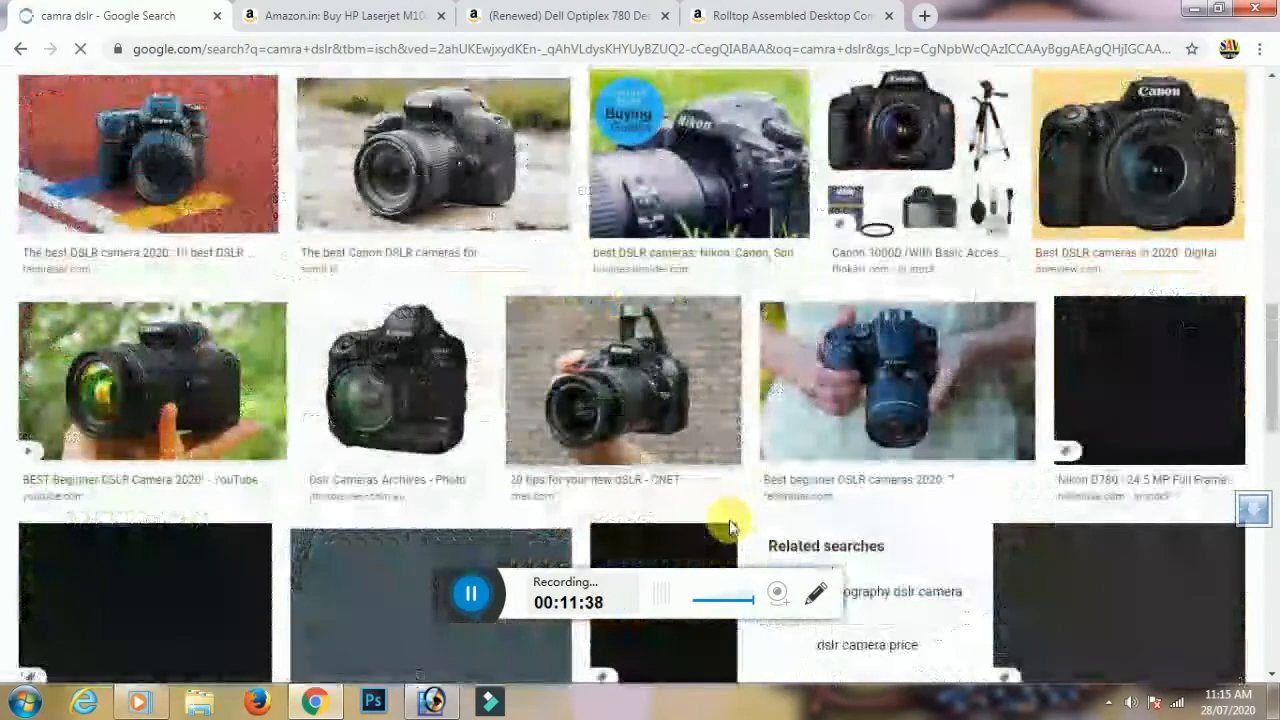
pyautogui.scroll(-3, 731, 514)
pyautogui.scroll(10, 790, 500)
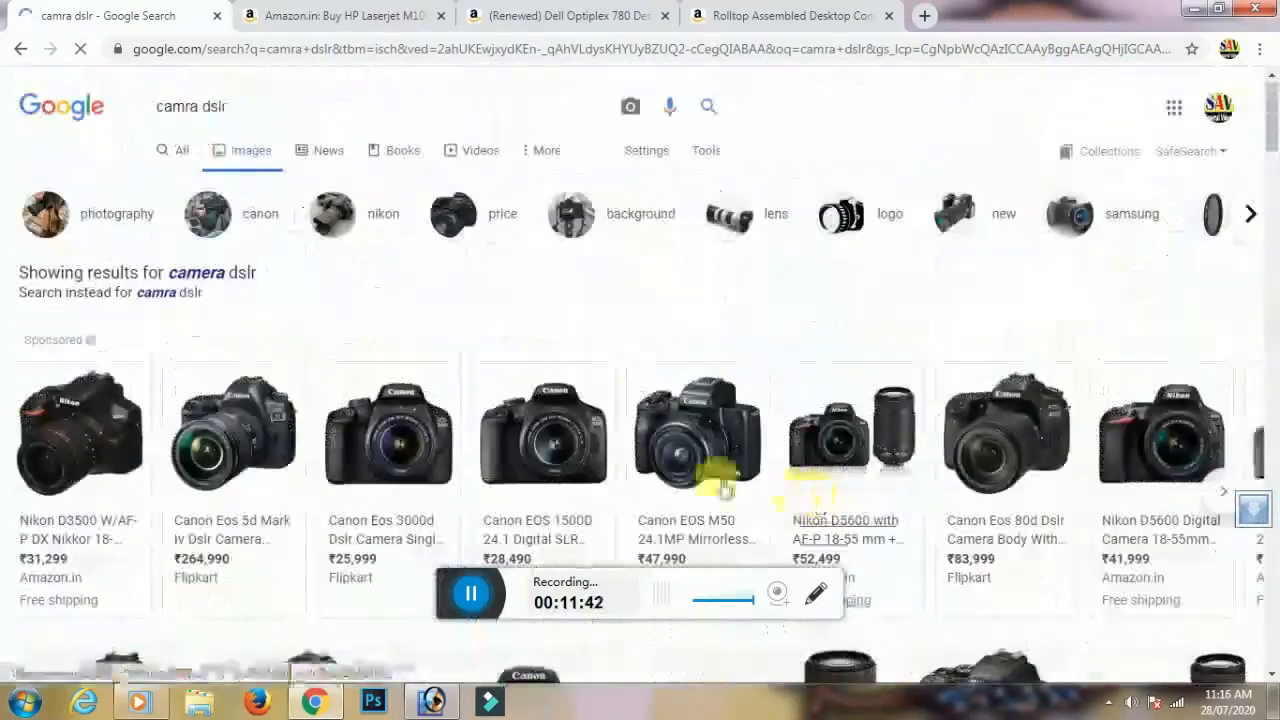
pyautogui.scroll(-5, 725, 488)
pyautogui.scroll(5, 329, 451)
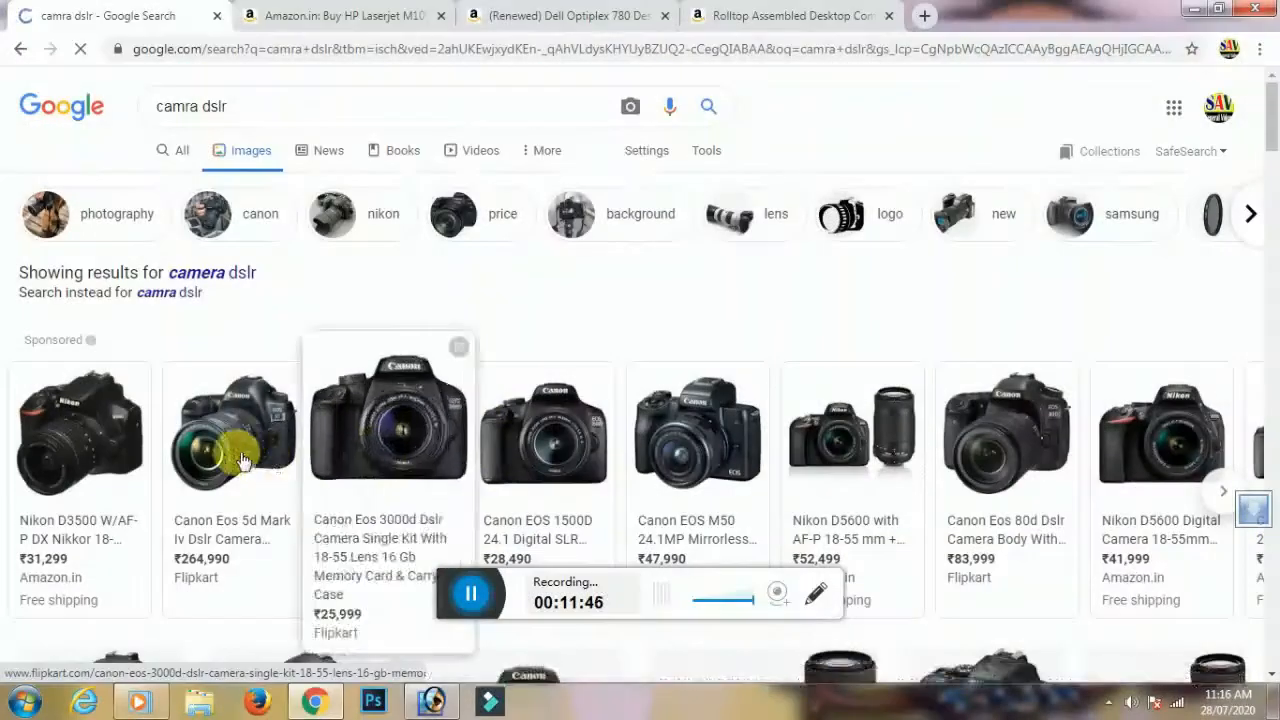
pyautogui.scroll(-3, 857, 443)
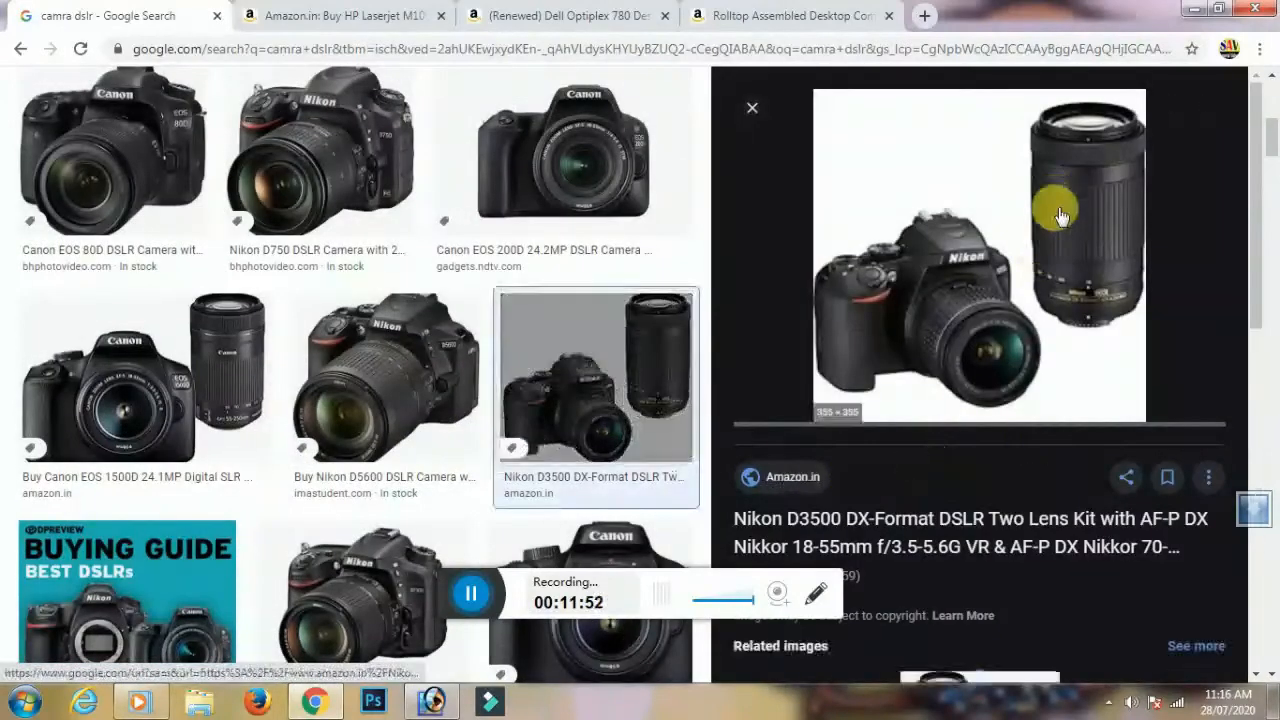
# Copy the Nikon D3500 camera image and paste it onto the card as Layer 3
pyautogui.rightClick(1062, 236)
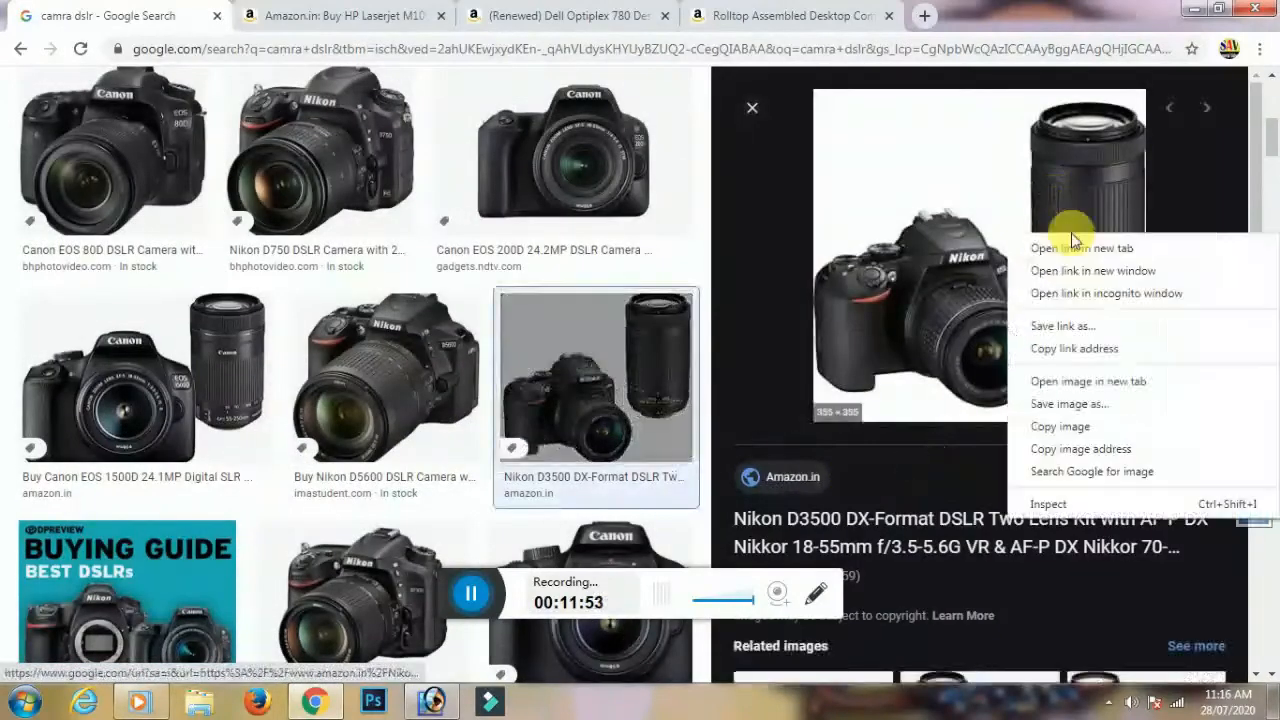
pyautogui.click(1076, 432)
pyautogui.hotkey('alt', 'Tab')
pyautogui.hotkey('ctrl', 'v')
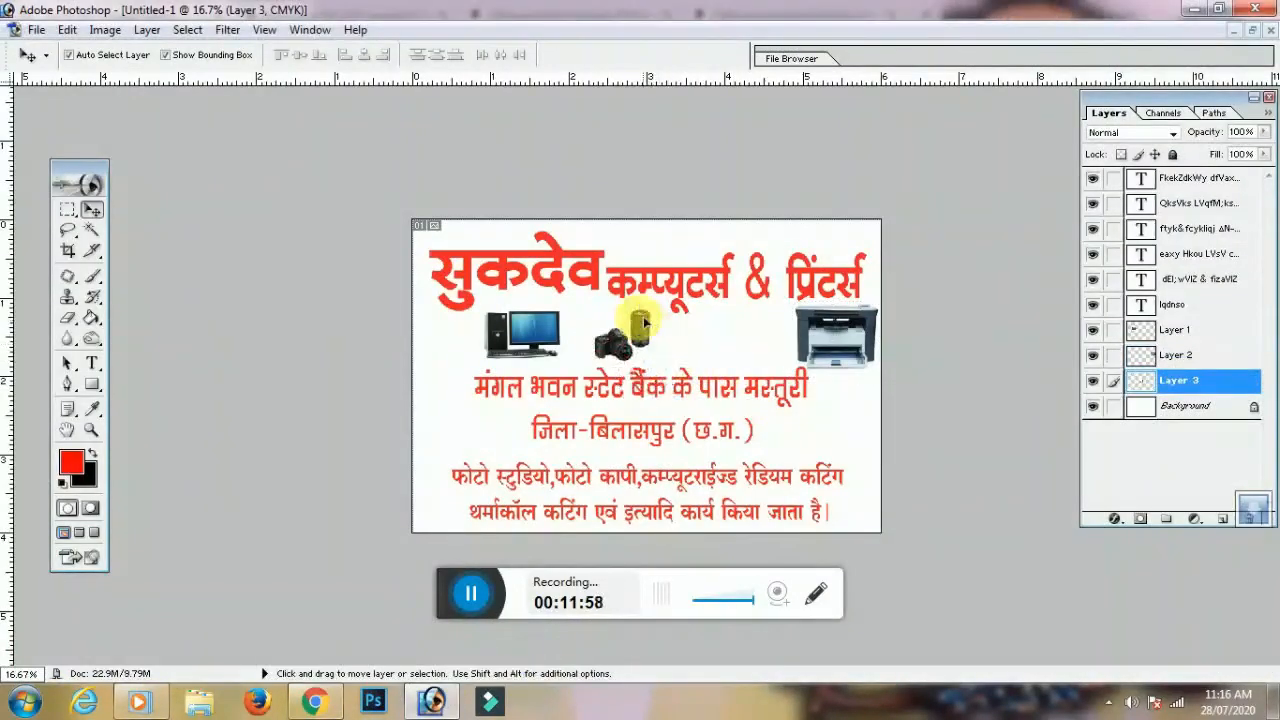
pyautogui.click(308, 706)
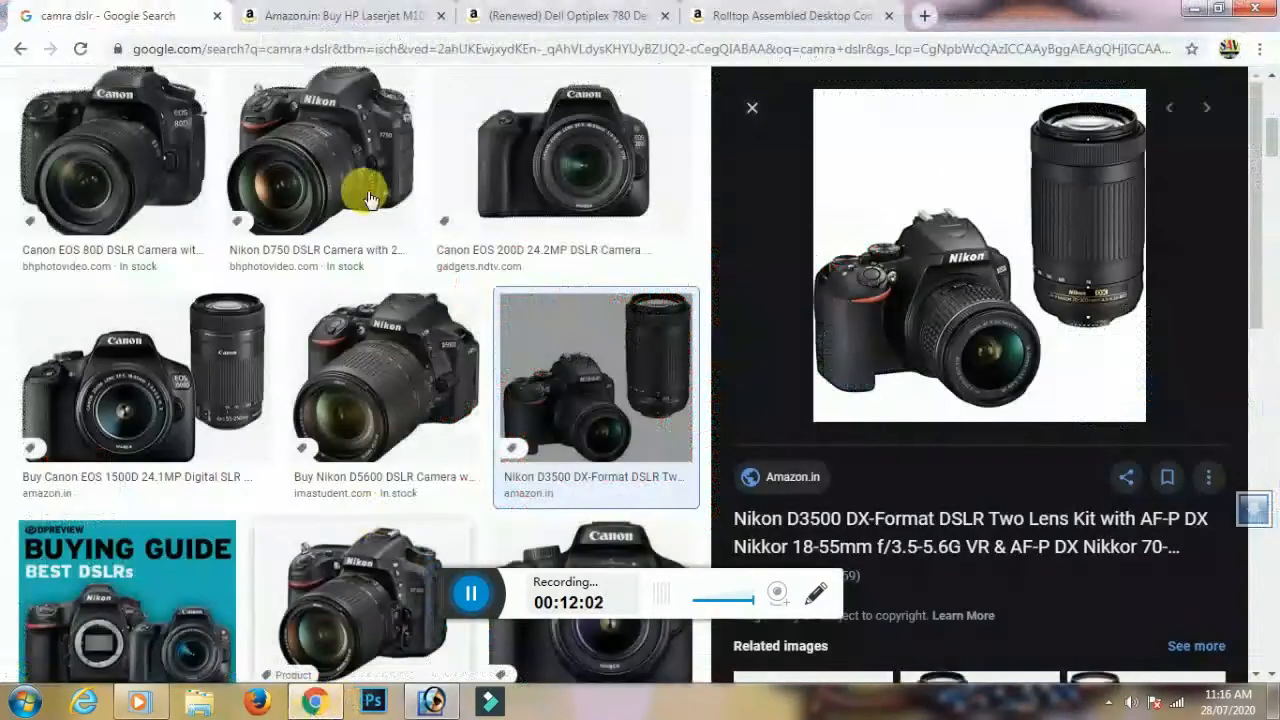
# Search for plotter machine images and preview the Automatic Cutter Plotter Machine
pyautogui.scroll(5, 371, 200)
pyautogui.write('plotter')
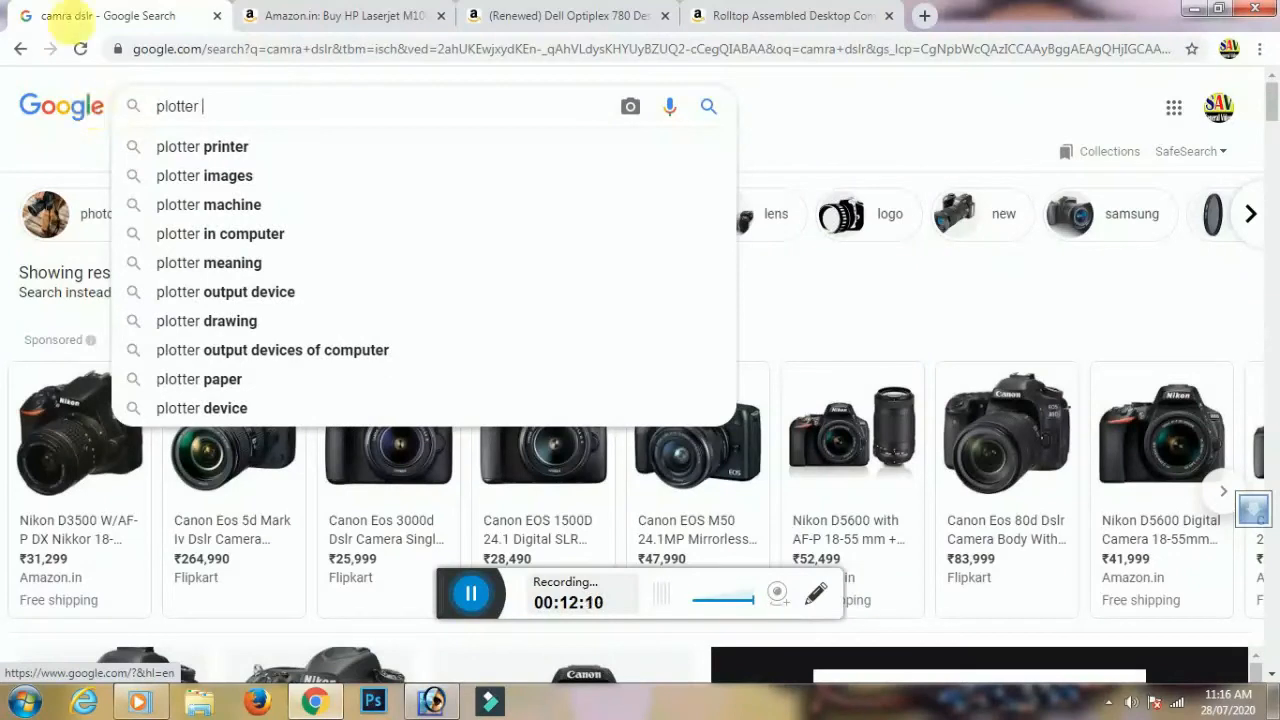
pyautogui.click(240, 205)
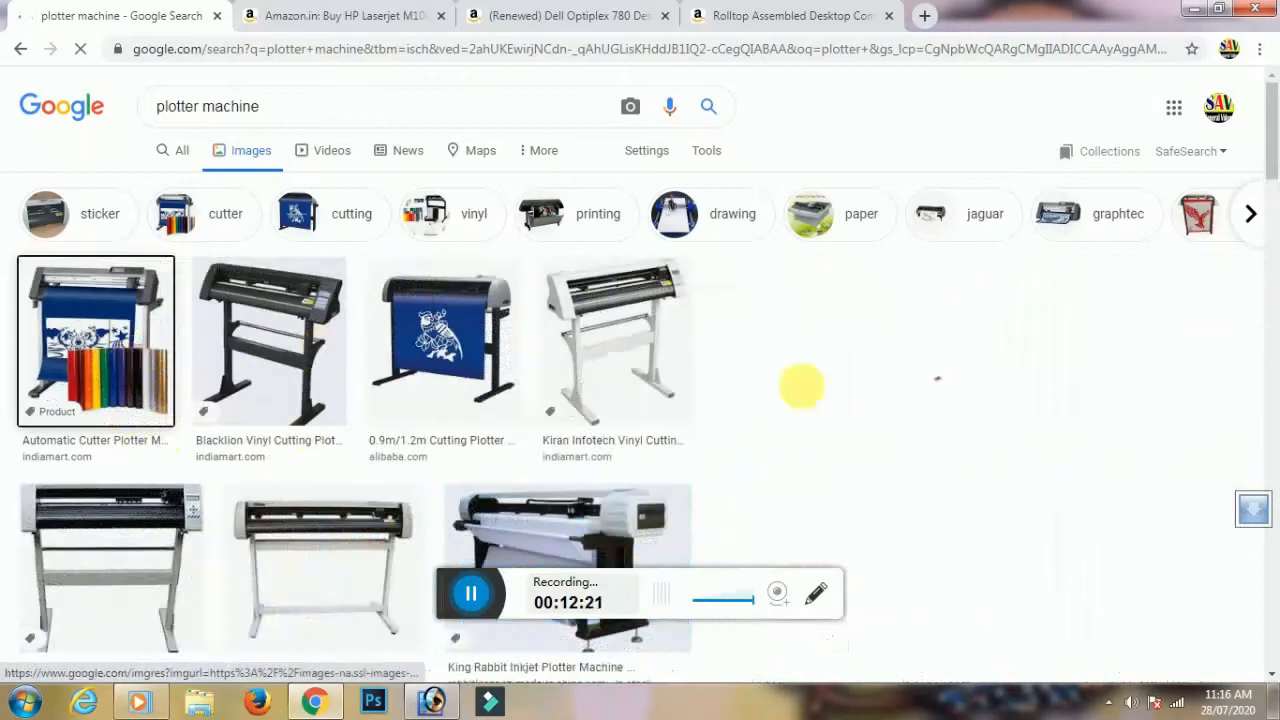
pyautogui.click(801, 385)
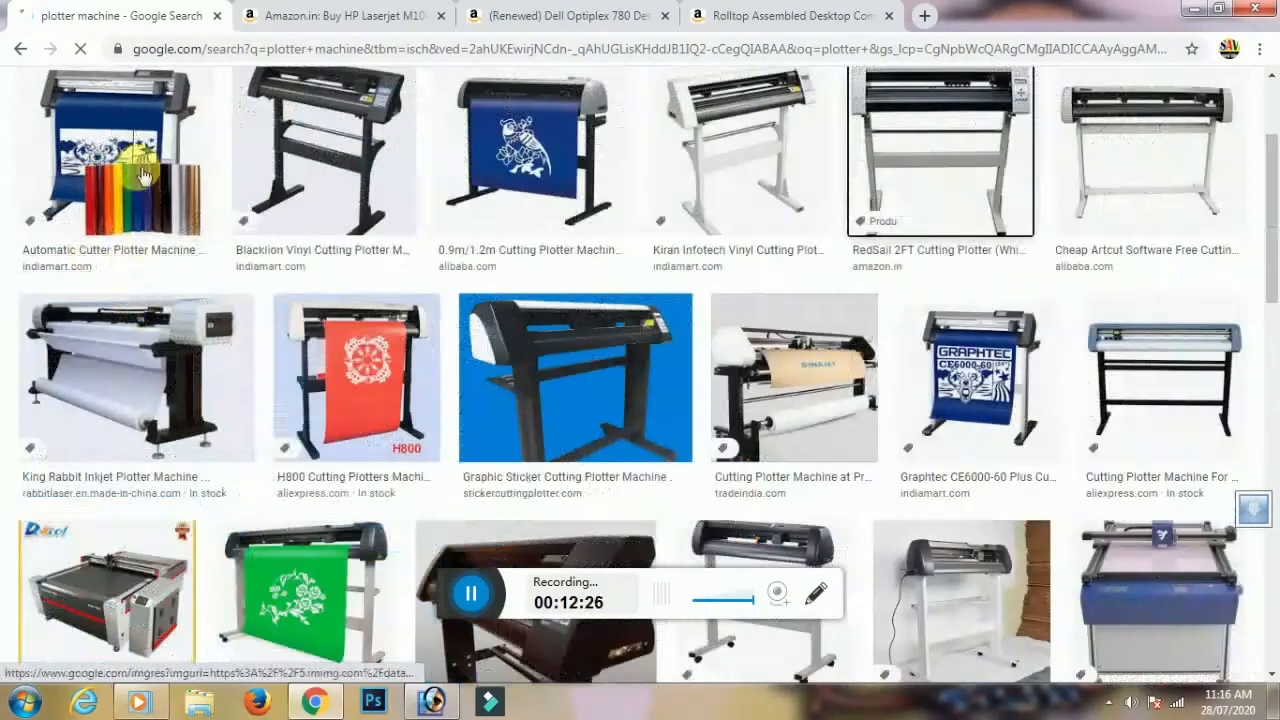
pyautogui.click(139, 172)
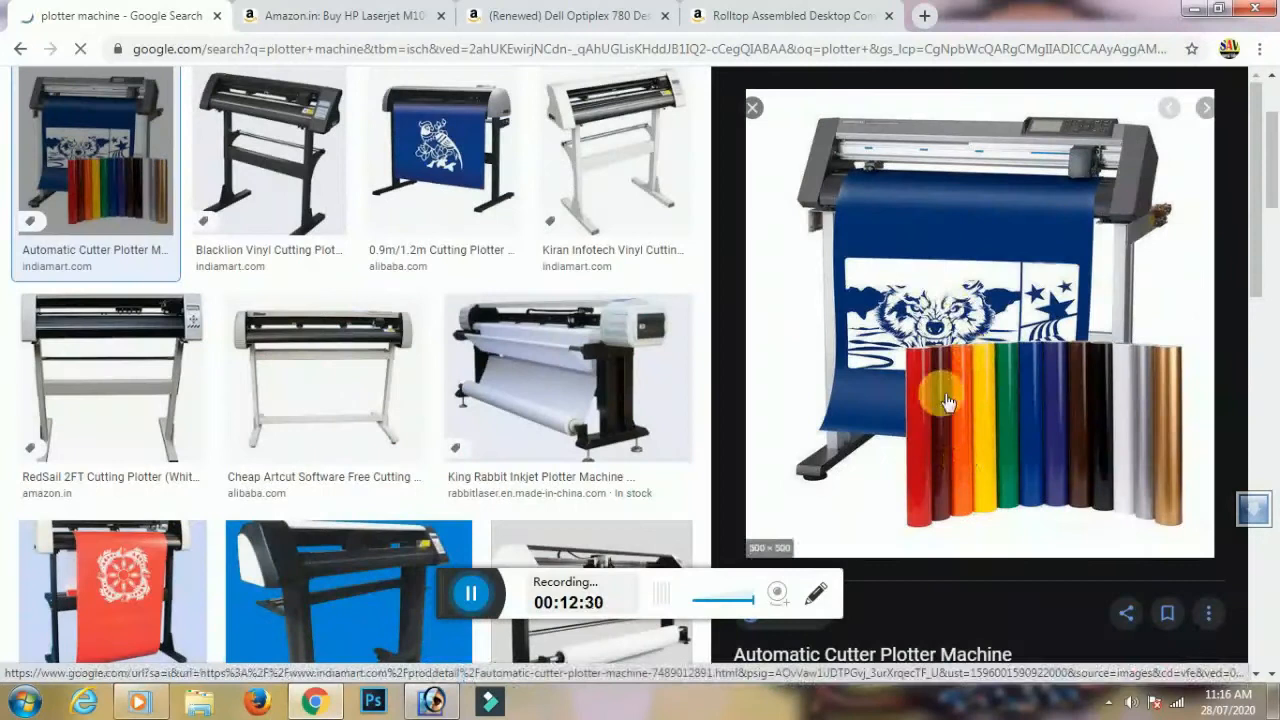
# Paste the Automatic Cutter Plotter image beside the camera, then start a 'tharmol col' search
pyautogui.rightClick(944, 399)
pyautogui.click(993, 586)
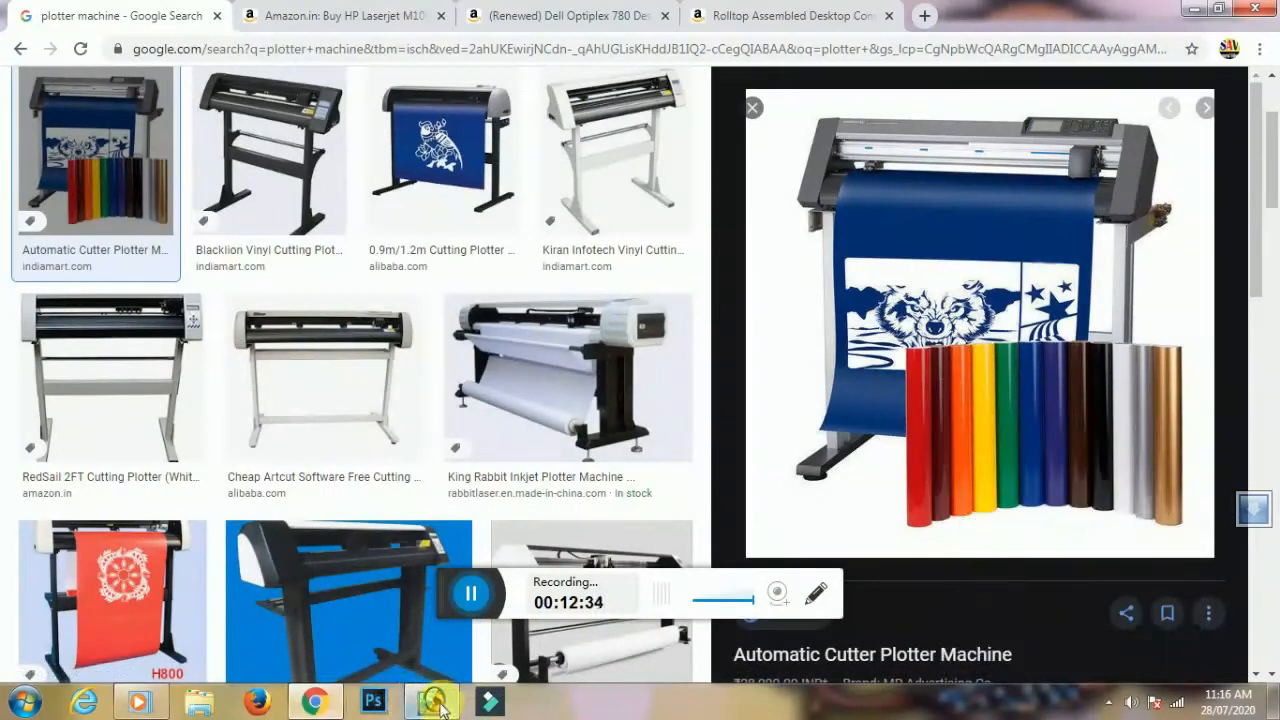
pyautogui.click(434, 703)
pyautogui.hotkey('ctrl', 'v')
pyautogui.moveTo(650, 355); pyautogui.dragTo(680, 318)
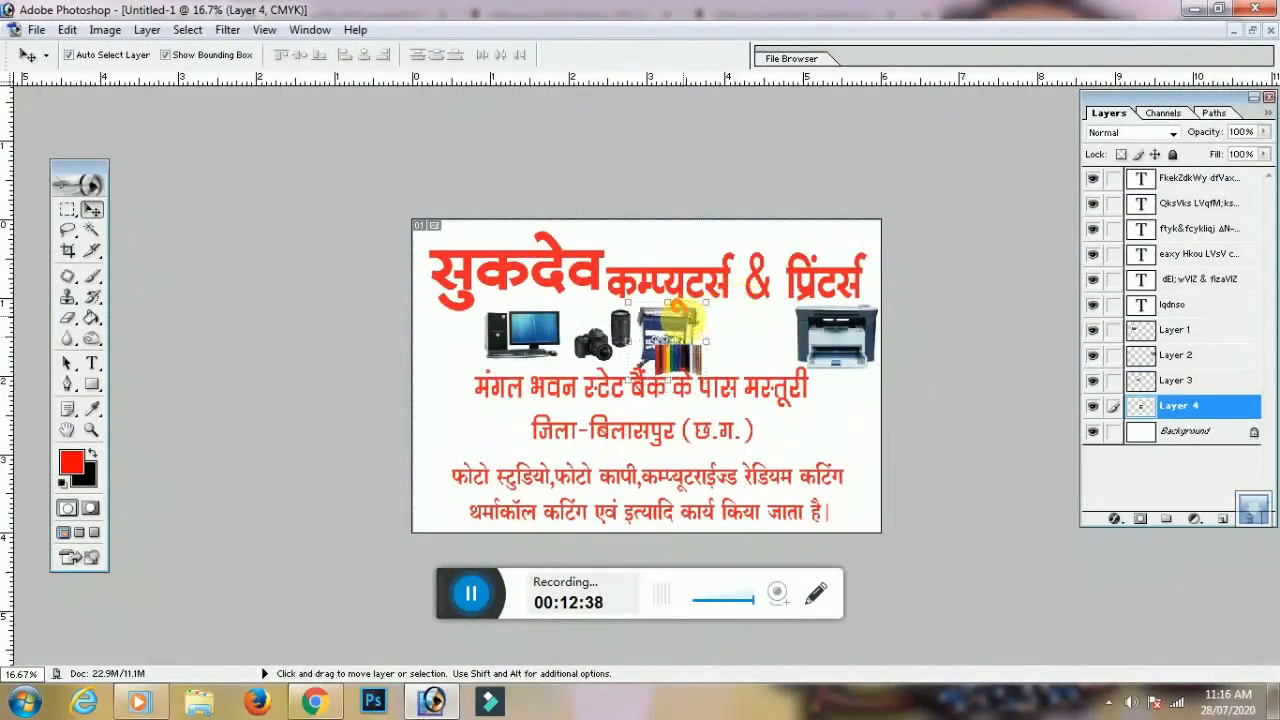
pyautogui.click(316, 701)
pyautogui.moveTo(323, 106); pyautogui.dragTo(124, 117)
pyautogui.write('tharmol col')
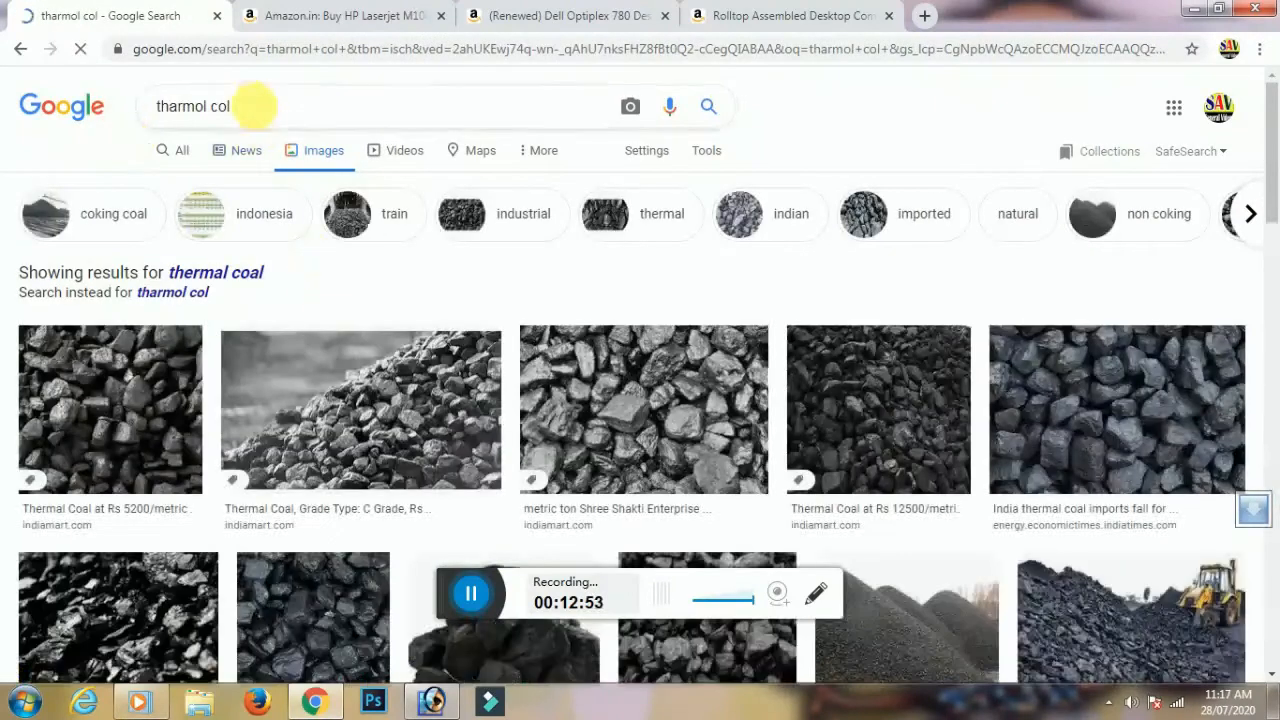
# Search Google Images for 'shadi dil shole tharmacoll digings' wedding thermocol designs
pyautogui.moveTo(251, 106); pyautogui.dragTo(118, 116)
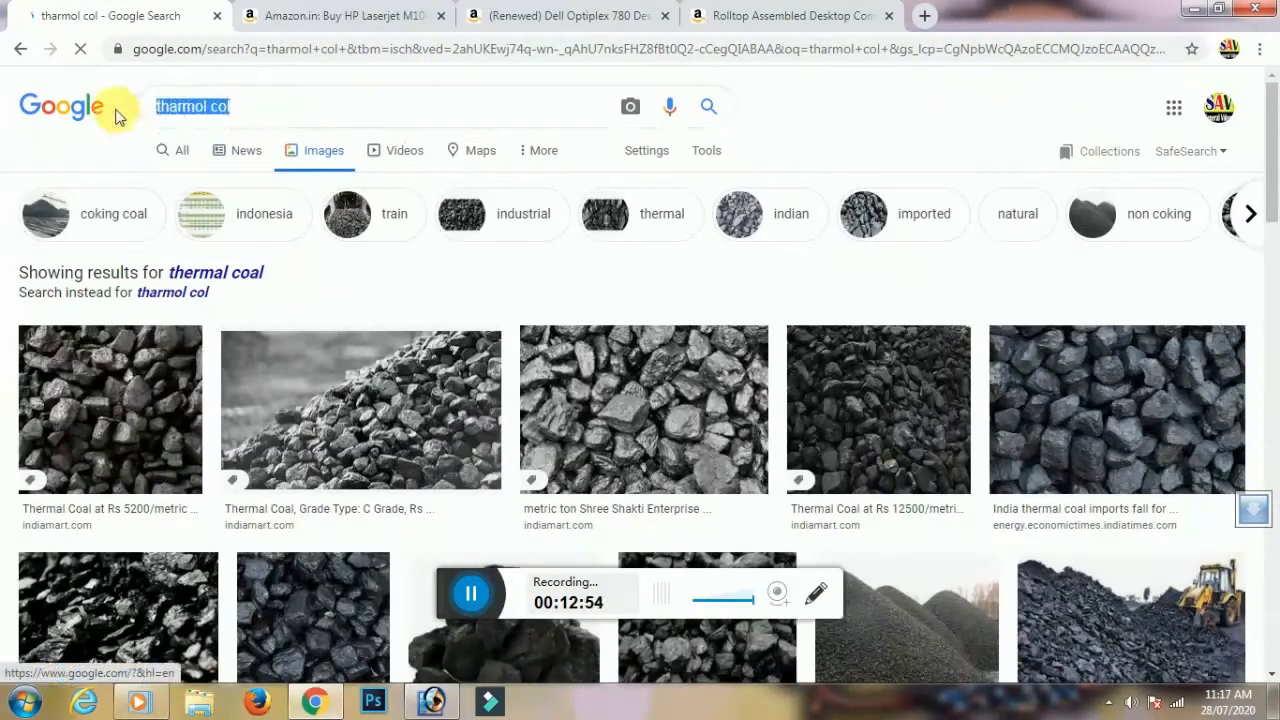
pyautogui.write('shadi dil ')
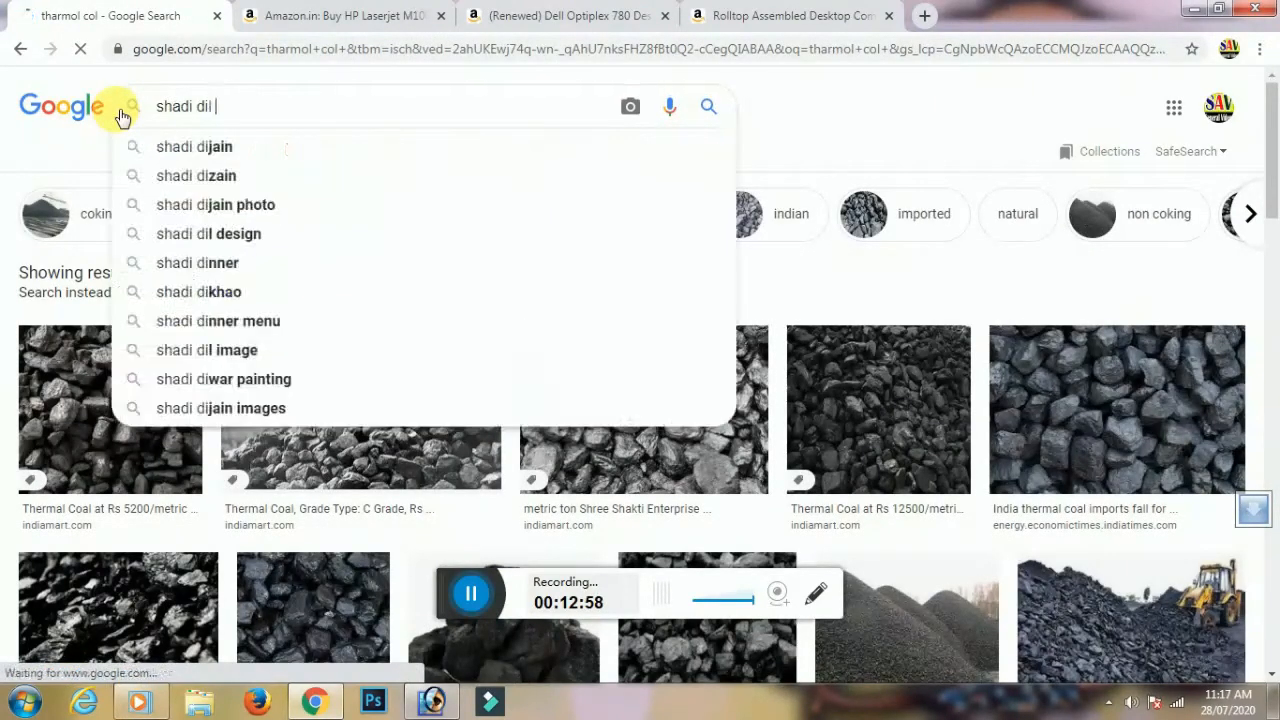
pyautogui.write('s')
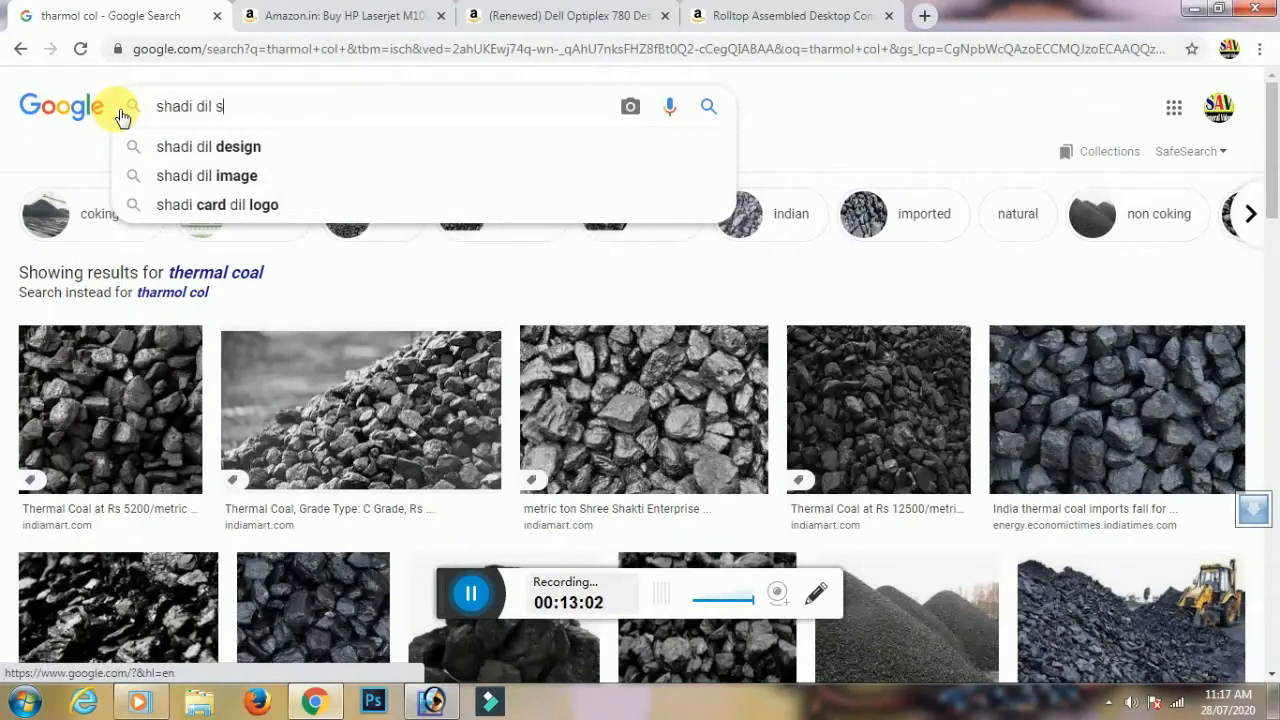
pyautogui.write('hole')
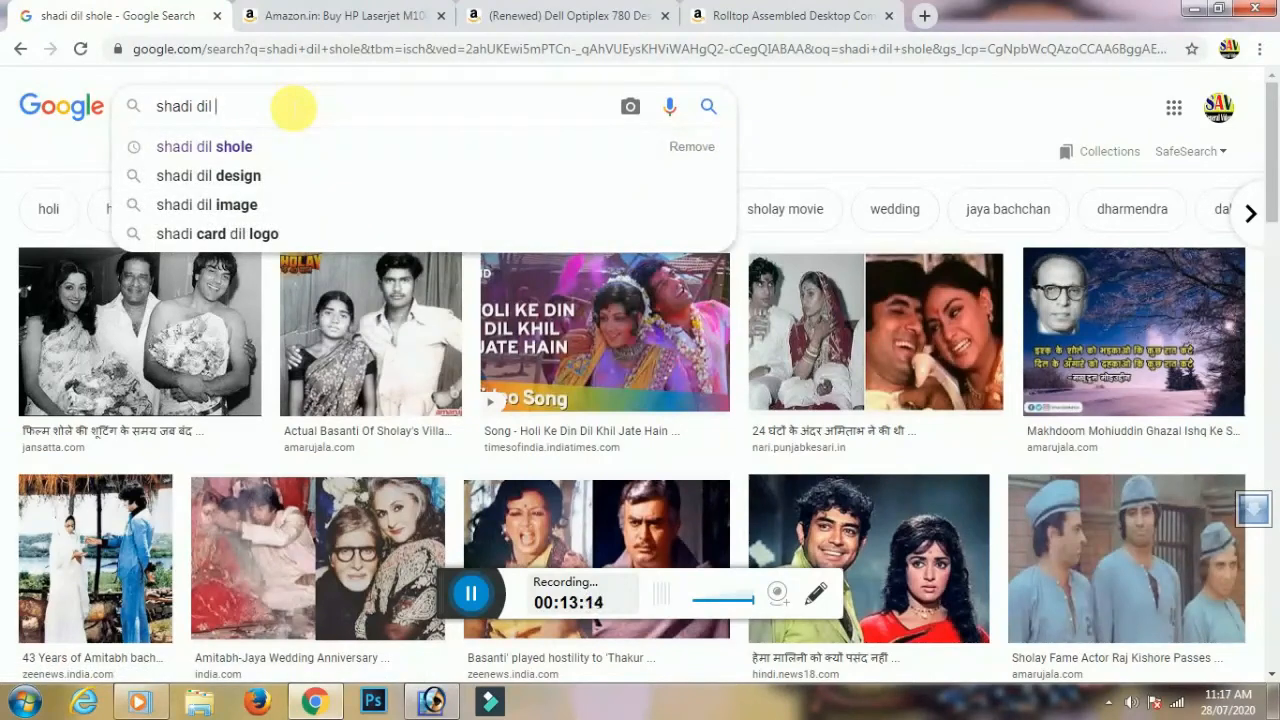
pyautogui.write('tharmac')
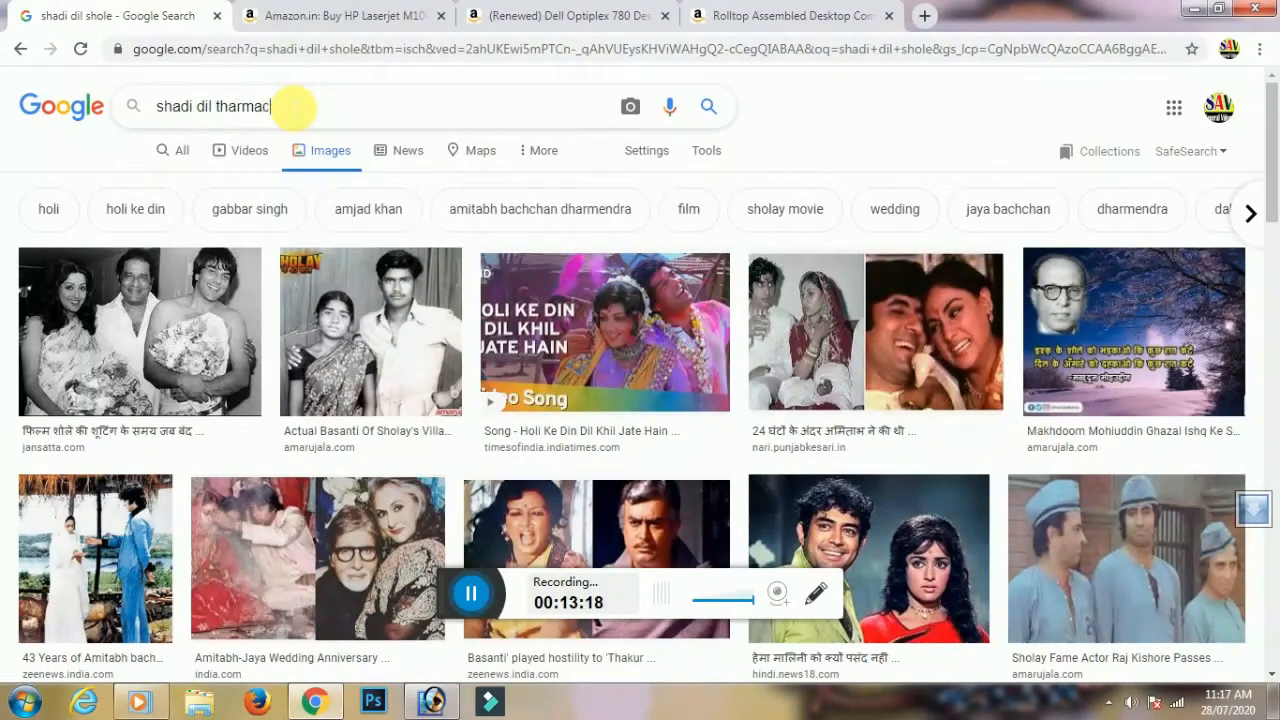
pyautogui.write('oll digings')
pyautogui.press('Return')
pyautogui.scroll(-3, 660, 442)
pyautogui.scroll(-5, 748, 451)
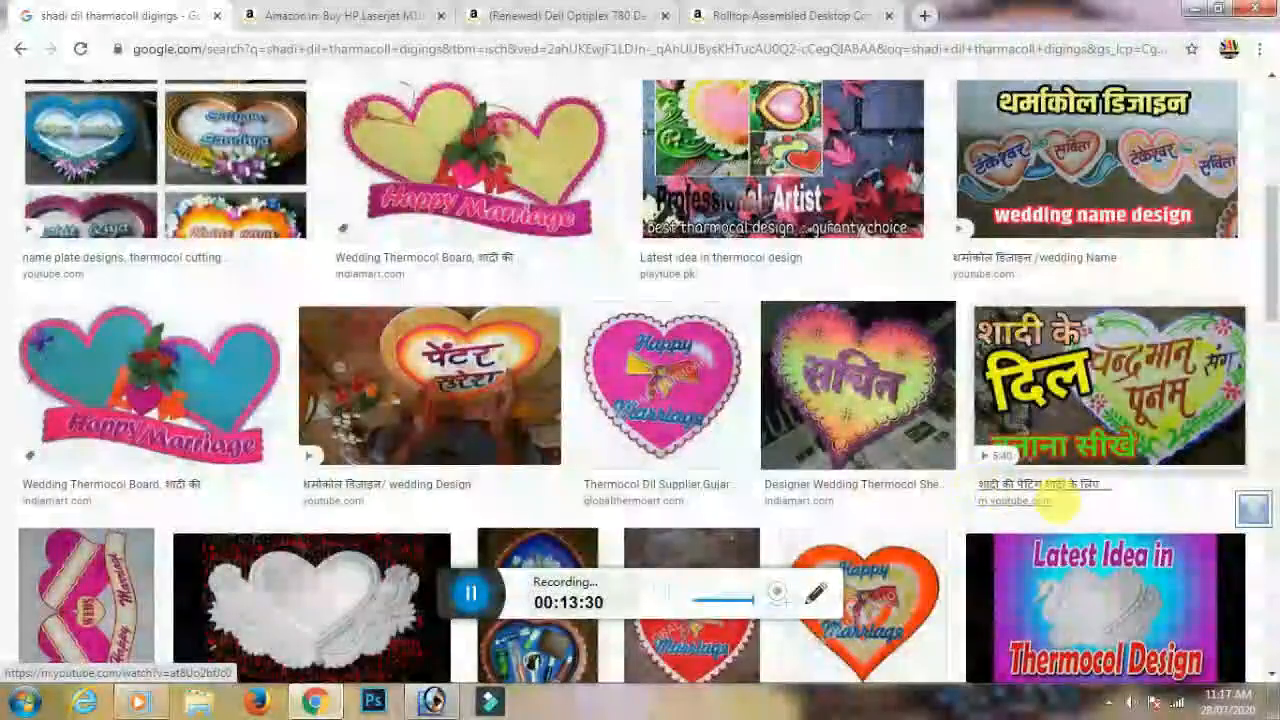
pyautogui.scroll(5, 1060, 505)
pyautogui.scroll(-5, 796, 495)
pyautogui.scroll(5, 812, 498)
pyautogui.scroll(-5, 812, 500)
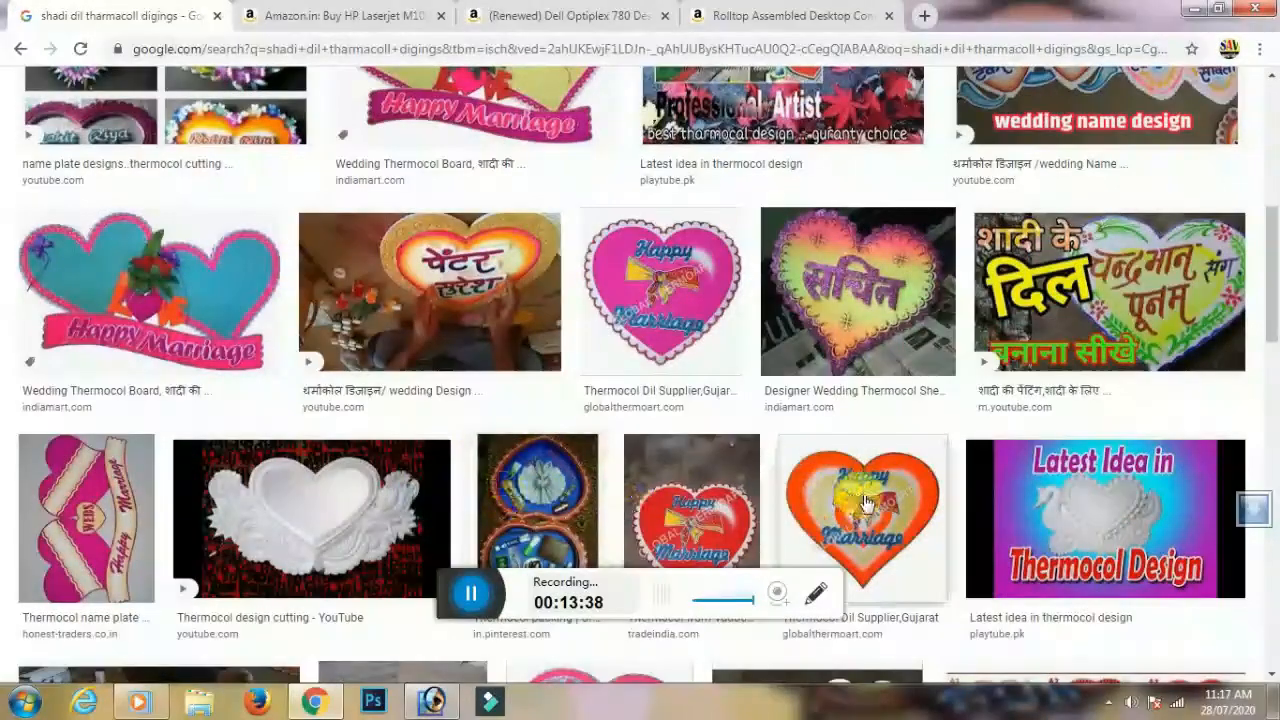
pyautogui.scroll(5, 978, 460)
# Copy the Wedding Thermocol Board heart image and paste it onto the card
pyautogui.click(1086, 414)
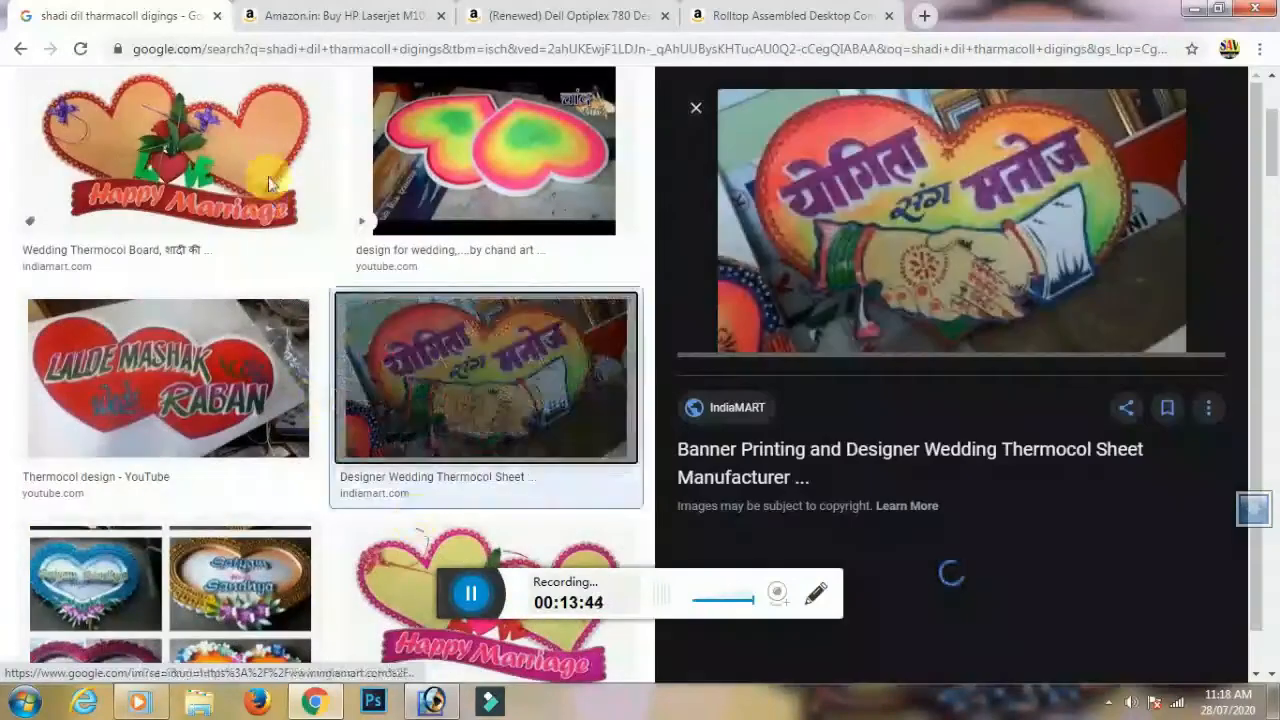
pyautogui.click(268, 176)
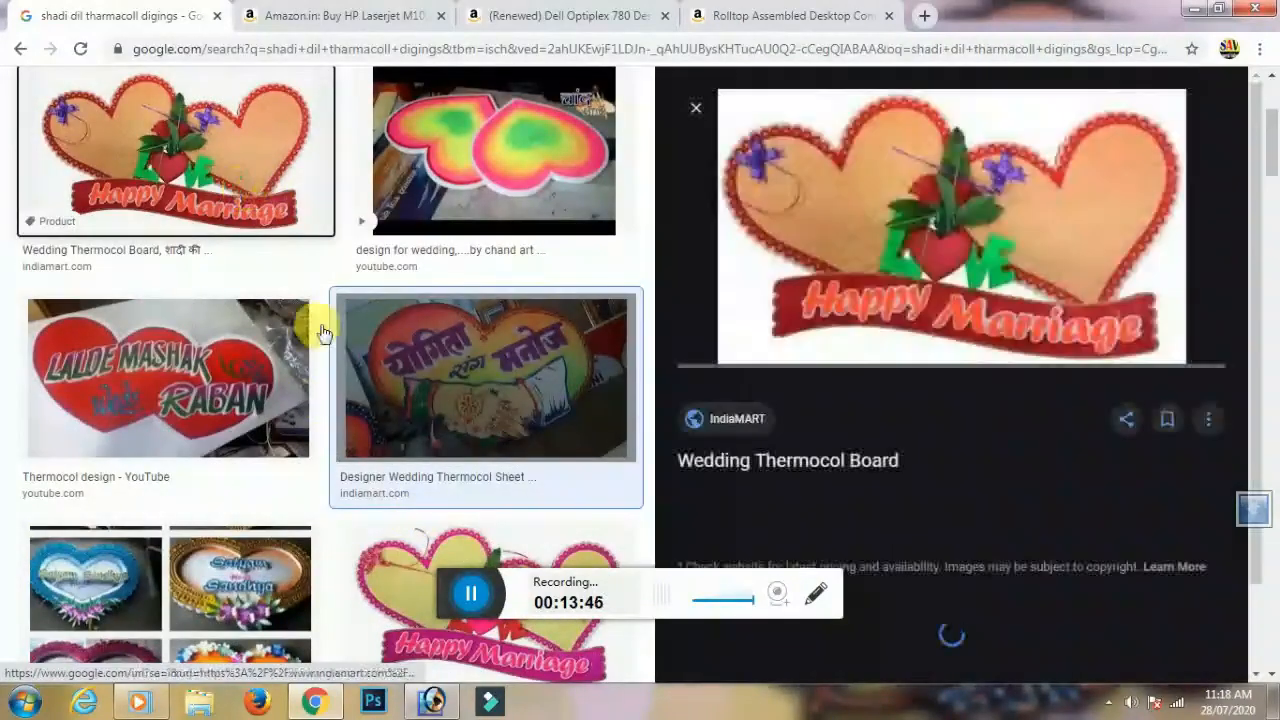
pyautogui.rightClick(958, 243)
pyautogui.click(1010, 428)
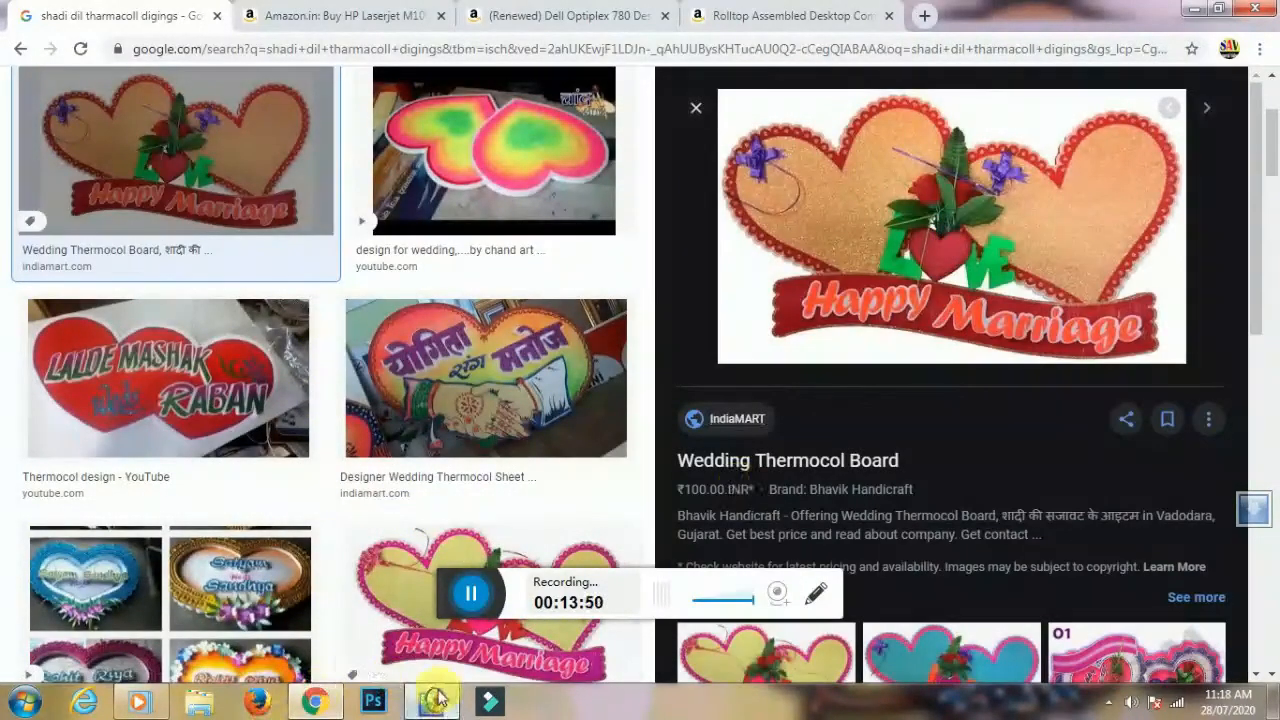
pyautogui.click(373, 701)
pyautogui.hotkey('ctrl', 'v')
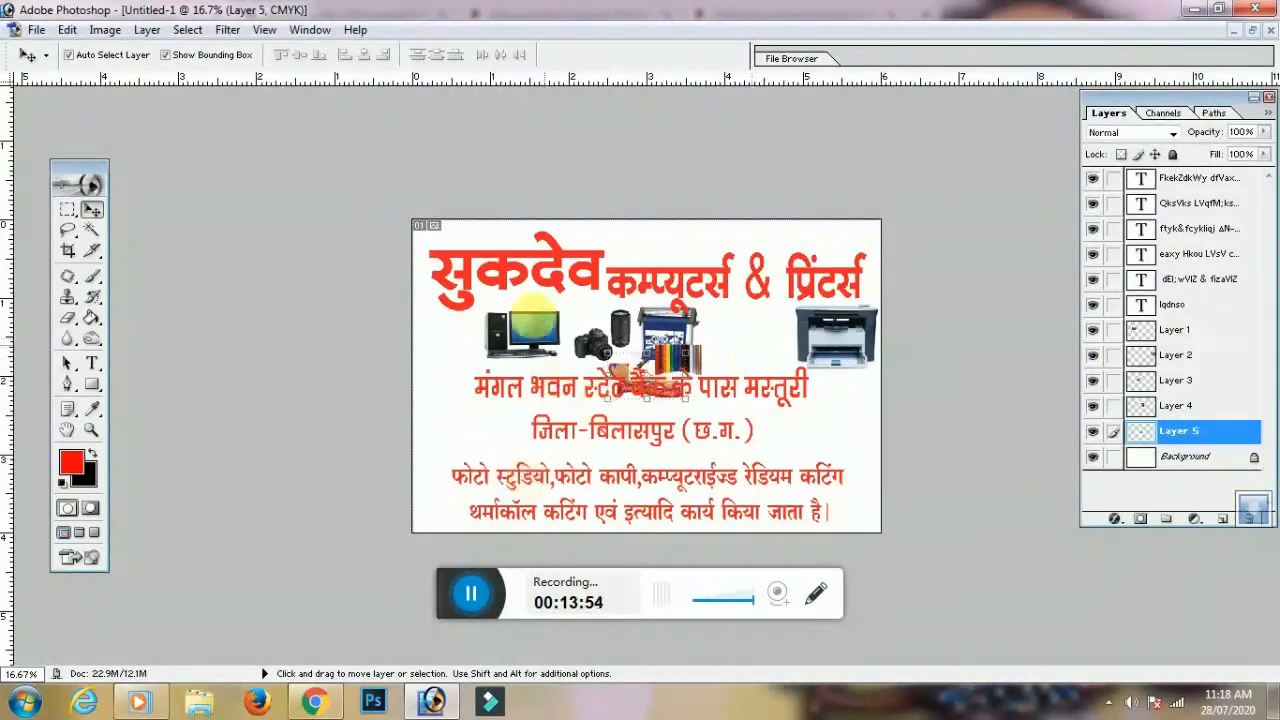
# Shift the plotter, camera and thermocol images lower-left and raise the address lines under the heading
pyautogui.hotkey('ctrl', '+')
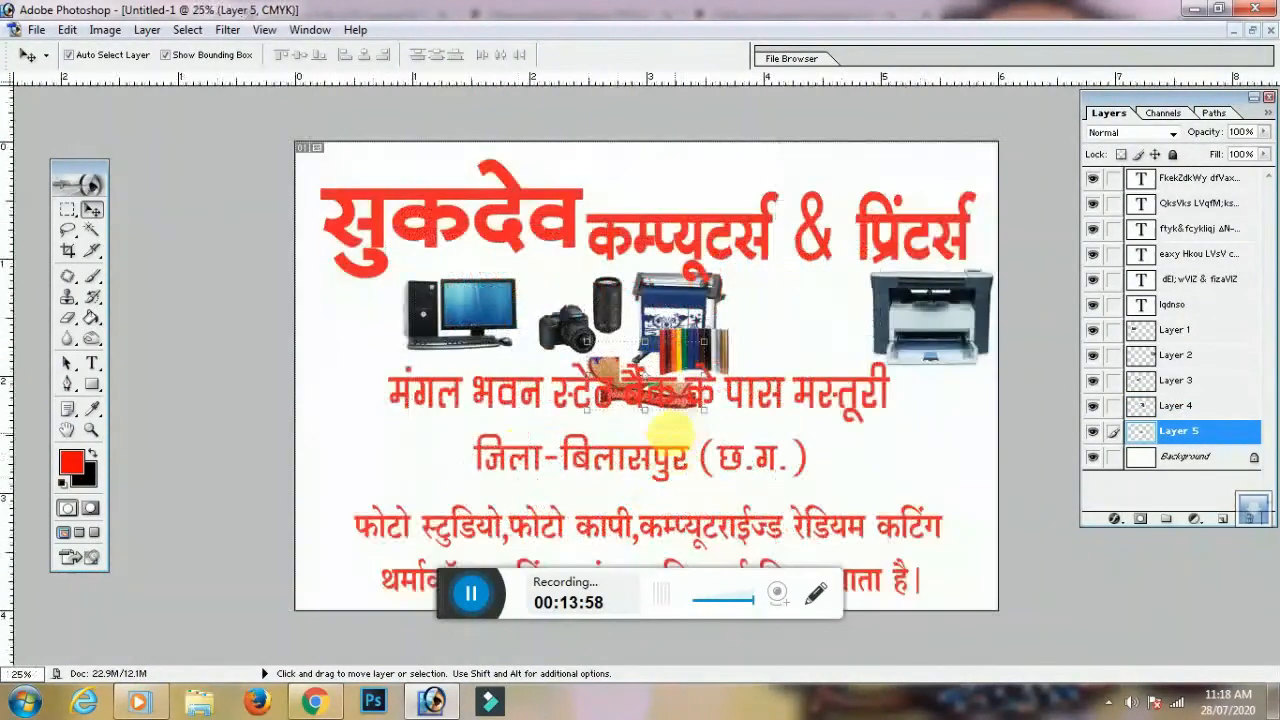
pyautogui.moveTo(519, 341); pyautogui.dragTo(407, 490)
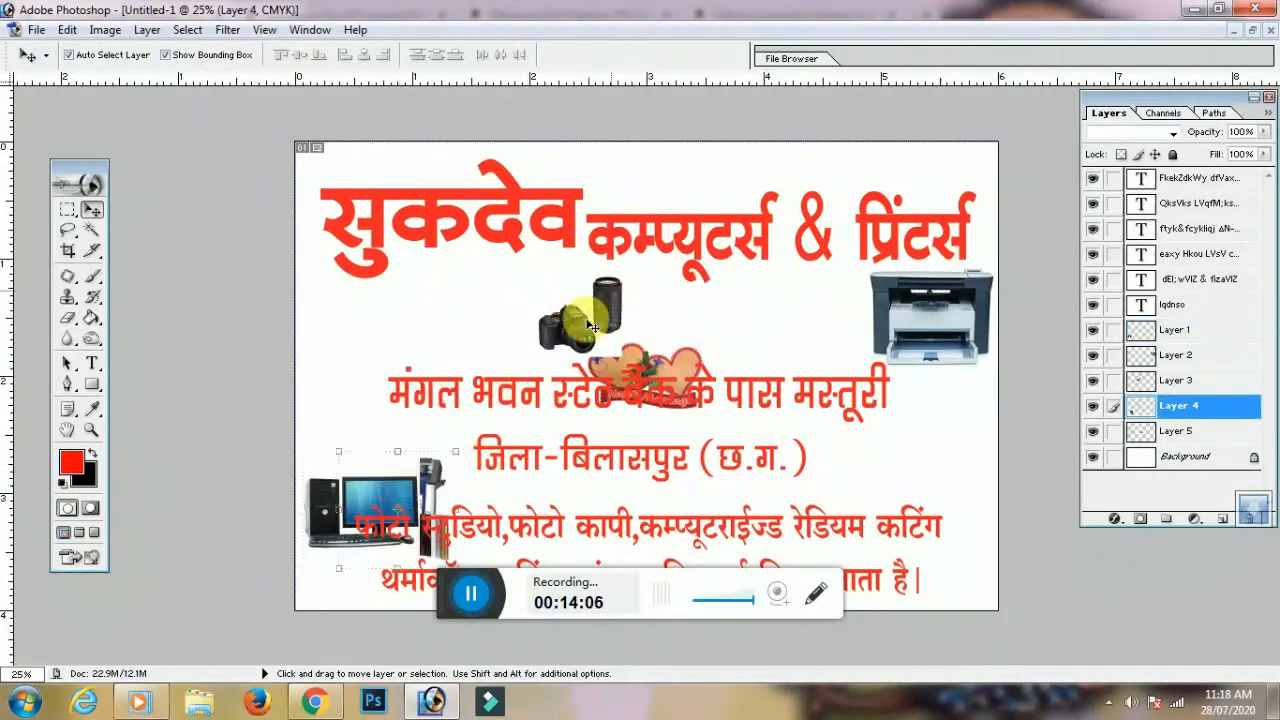
pyautogui.moveTo(578, 318); pyautogui.dragTo(362, 446)
pyautogui.click(597, 380)
pyautogui.moveTo(545, 390); pyautogui.dragTo(515, 320)
pyautogui.moveTo(642, 400); pyautogui.dragTo(435, 468)
pyautogui.moveTo(688, 437); pyautogui.dragTo(660, 357)
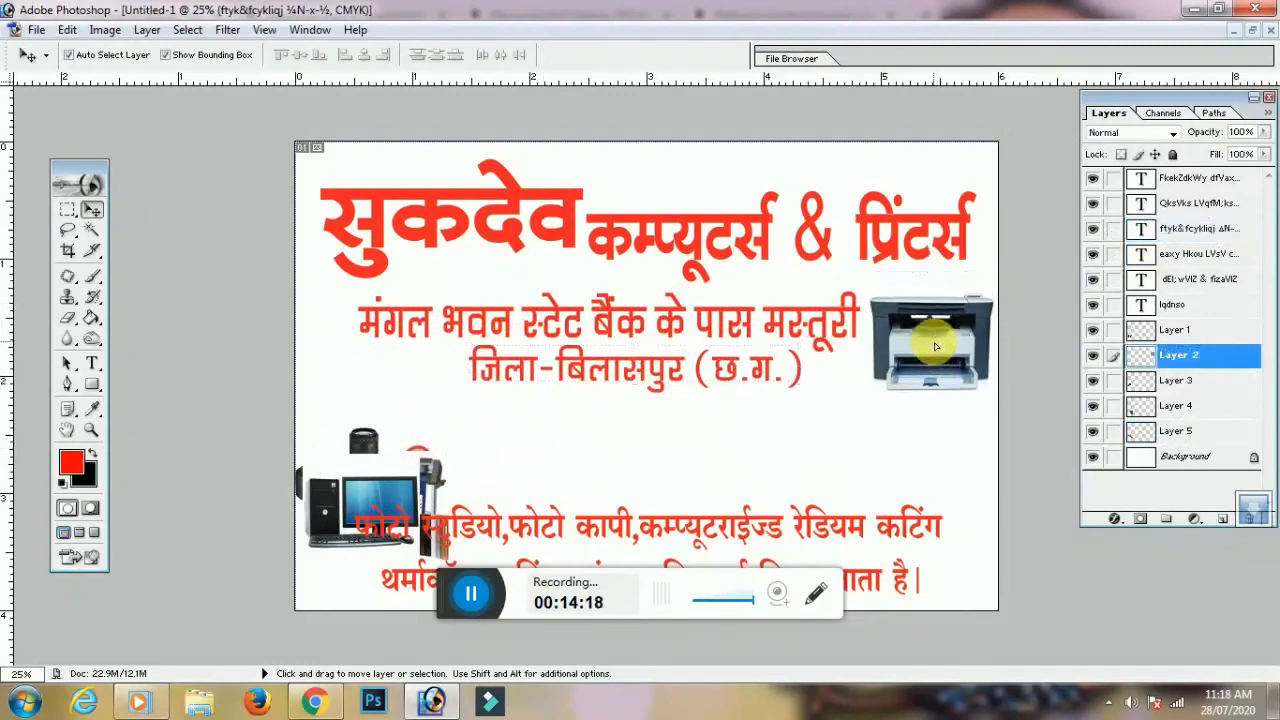
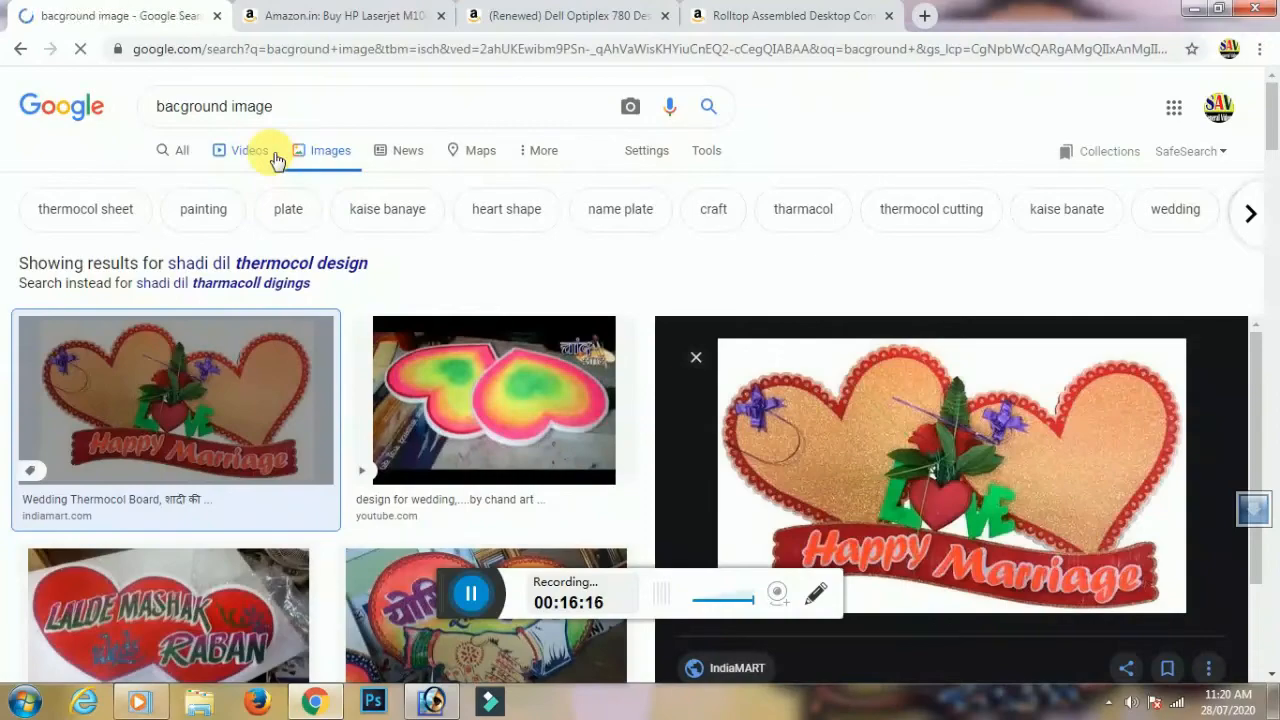
# Narrow the 'background image' results in Google Images to birthday pictures
pyautogui.scroll(-6, 894, 320)
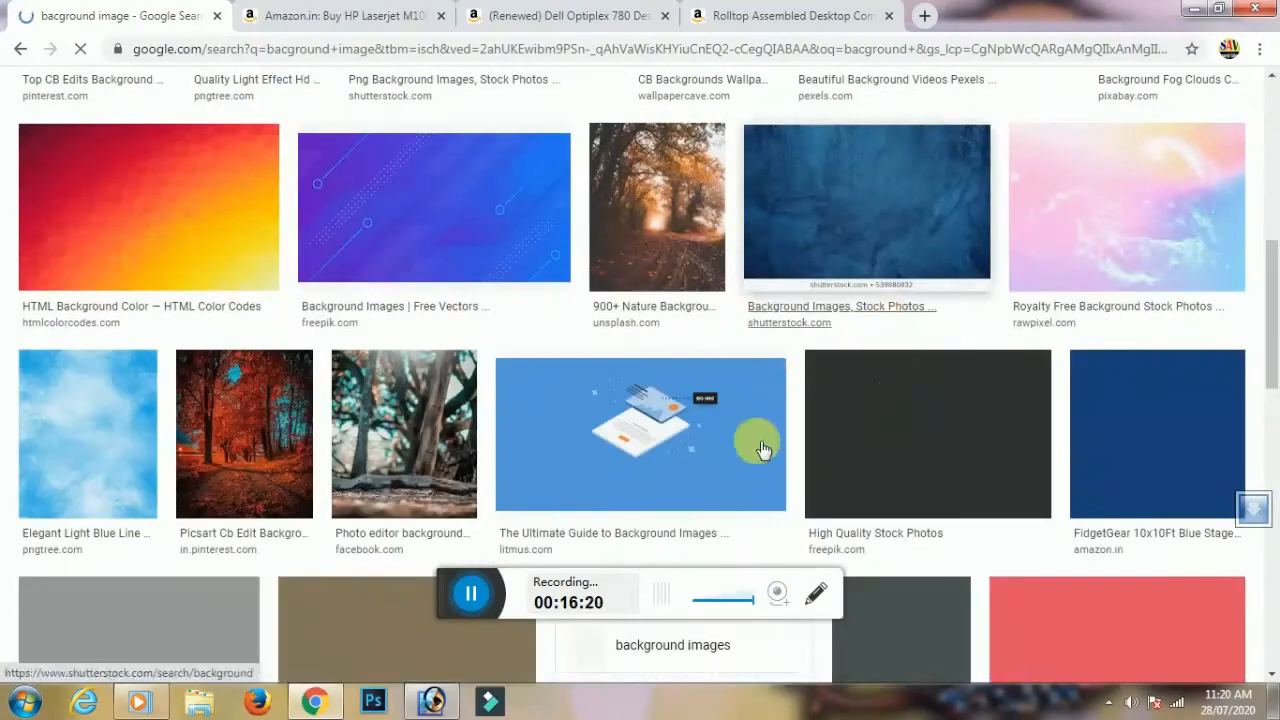
pyautogui.scroll(-8, 820, 450)
pyautogui.scroll(15, 826, 438)
pyautogui.scroll(-7, 786, 428)
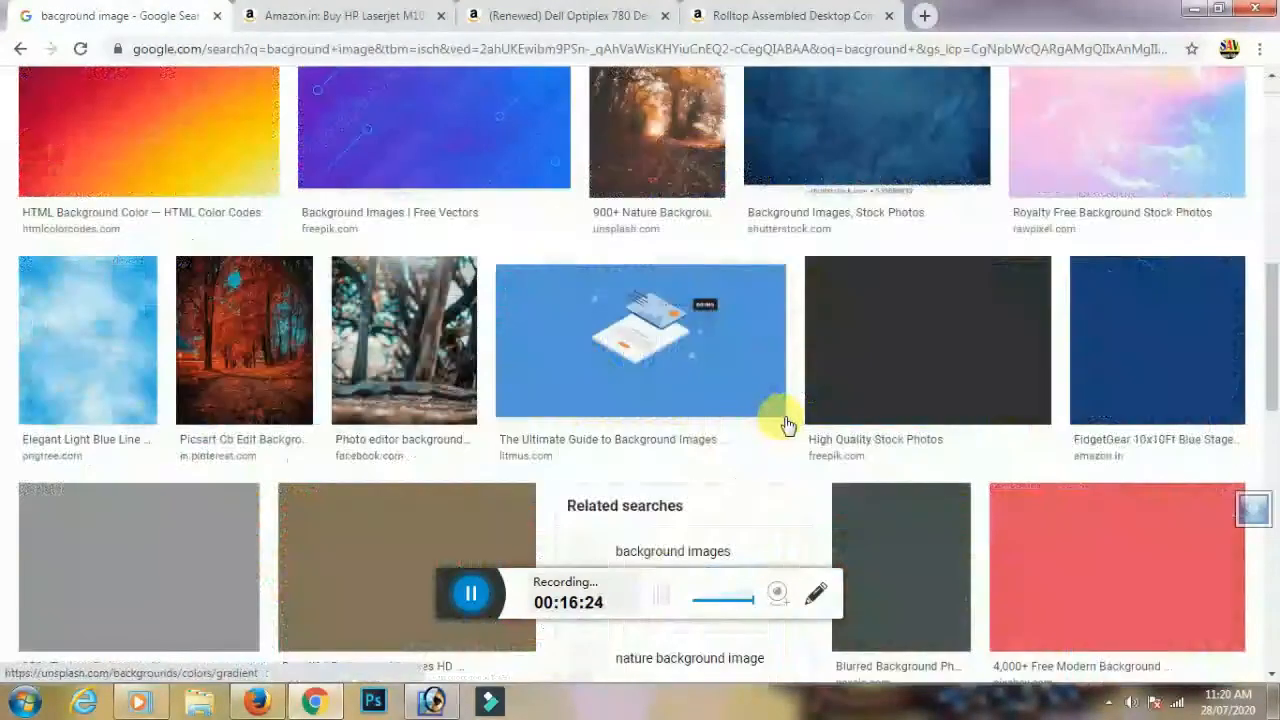
pyautogui.scroll(-1, 786, 426)
pyautogui.scroll(10, 820, 372)
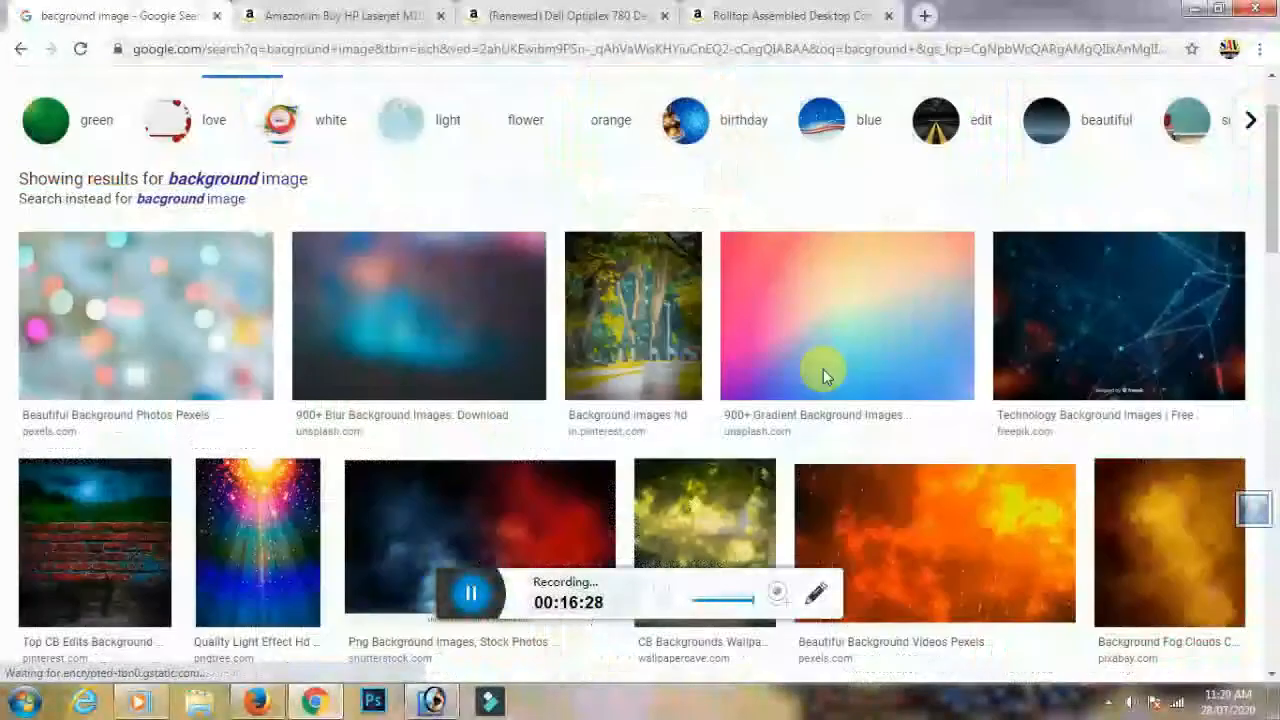
pyautogui.scroll(-4, 826, 366)
pyautogui.scroll(5, 837, 343)
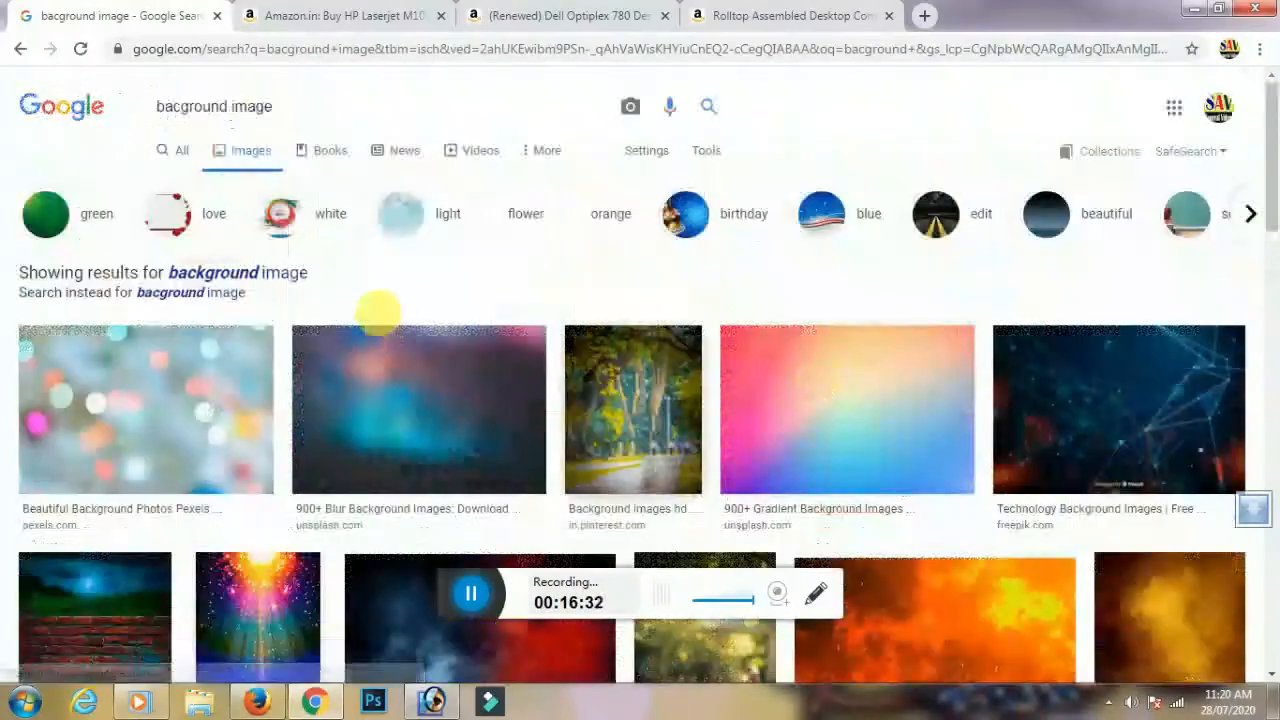
pyautogui.click(729, 220)
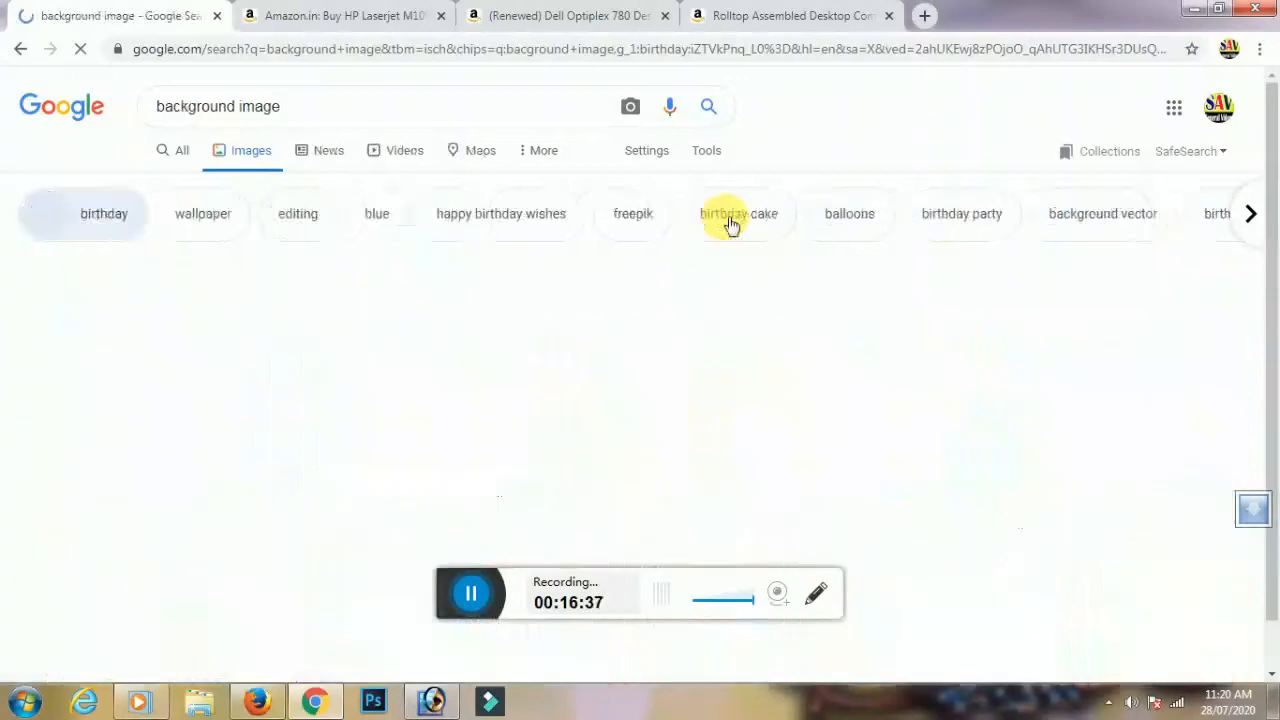
# Preview the blue Happy Birthday balloons picture and bring up its image options
pyautogui.scroll(-4, 786, 400)
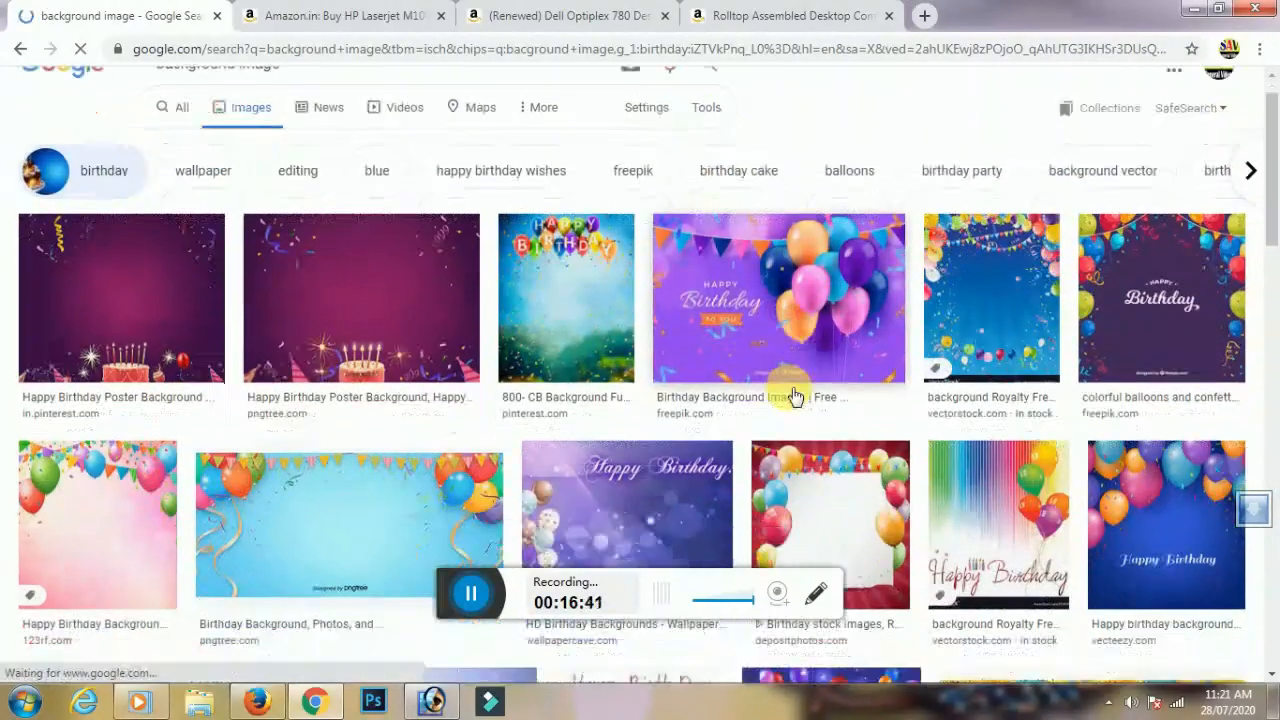
pyautogui.scroll(4, 700, 390)
pyautogui.click(571, 380)
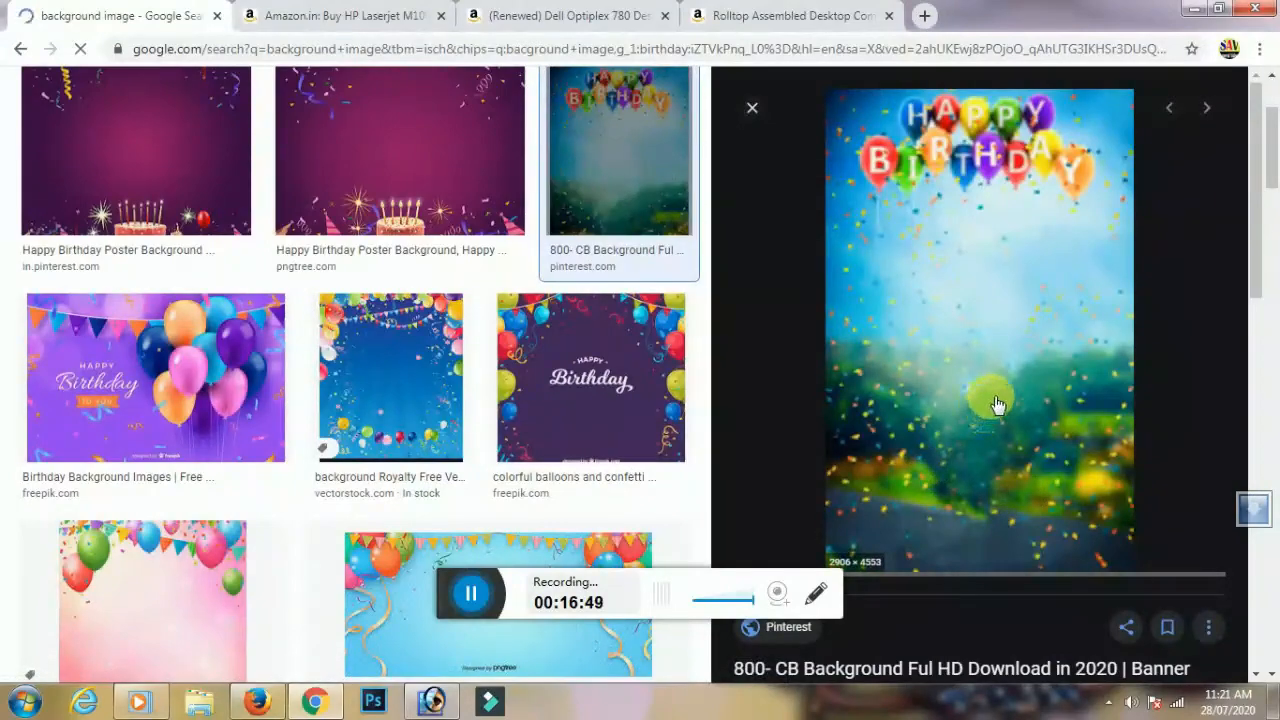
pyautogui.scroll(-3, 997, 404)
pyautogui.scroll(6, 990, 400)
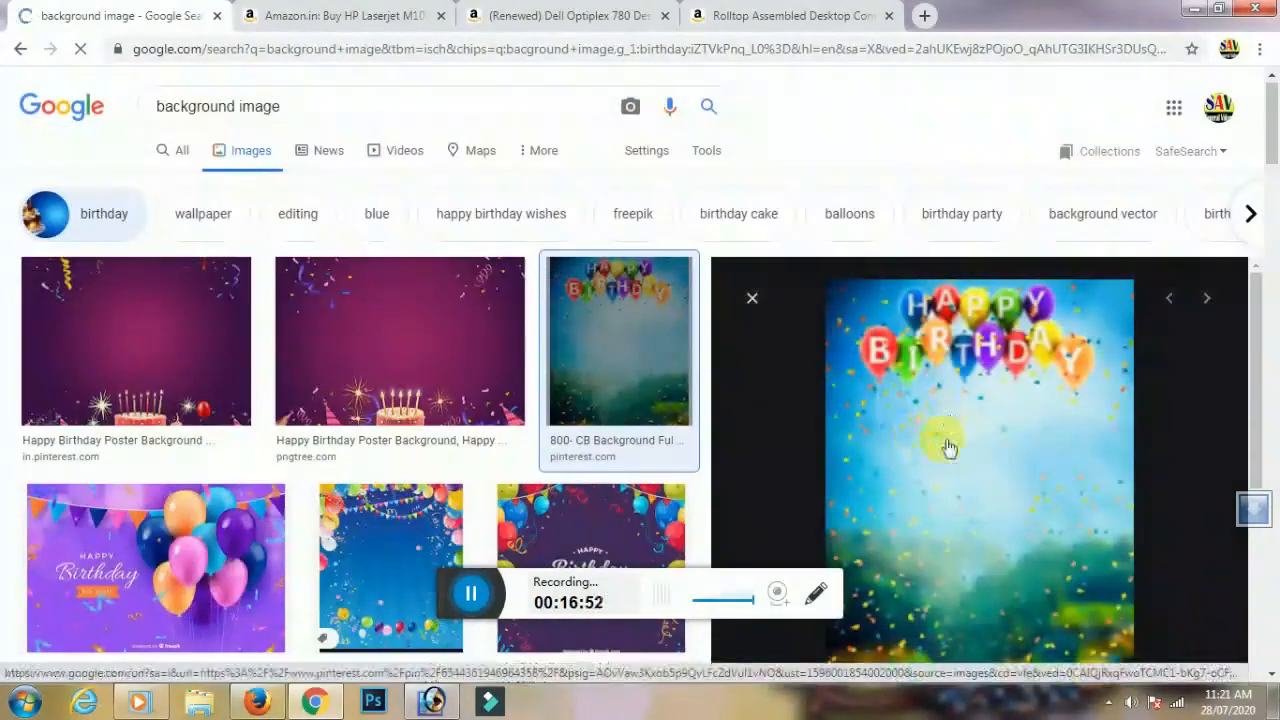
pyautogui.scroll(-4, 960, 440)
pyautogui.scroll(5, 990, 470)
pyautogui.rightClick(993, 467)
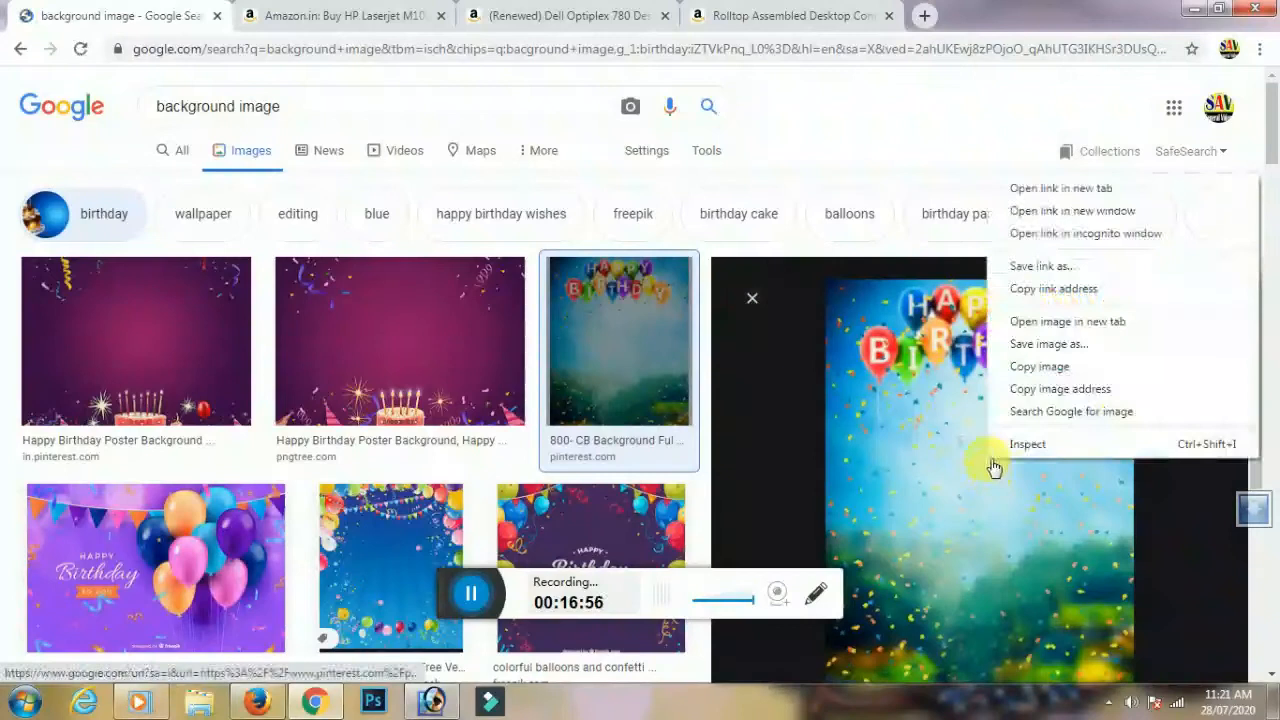
# Copy the birthday picture and paste it just above the card's Background layer
pyautogui.click(1039, 366)
pyautogui.click(373, 702)
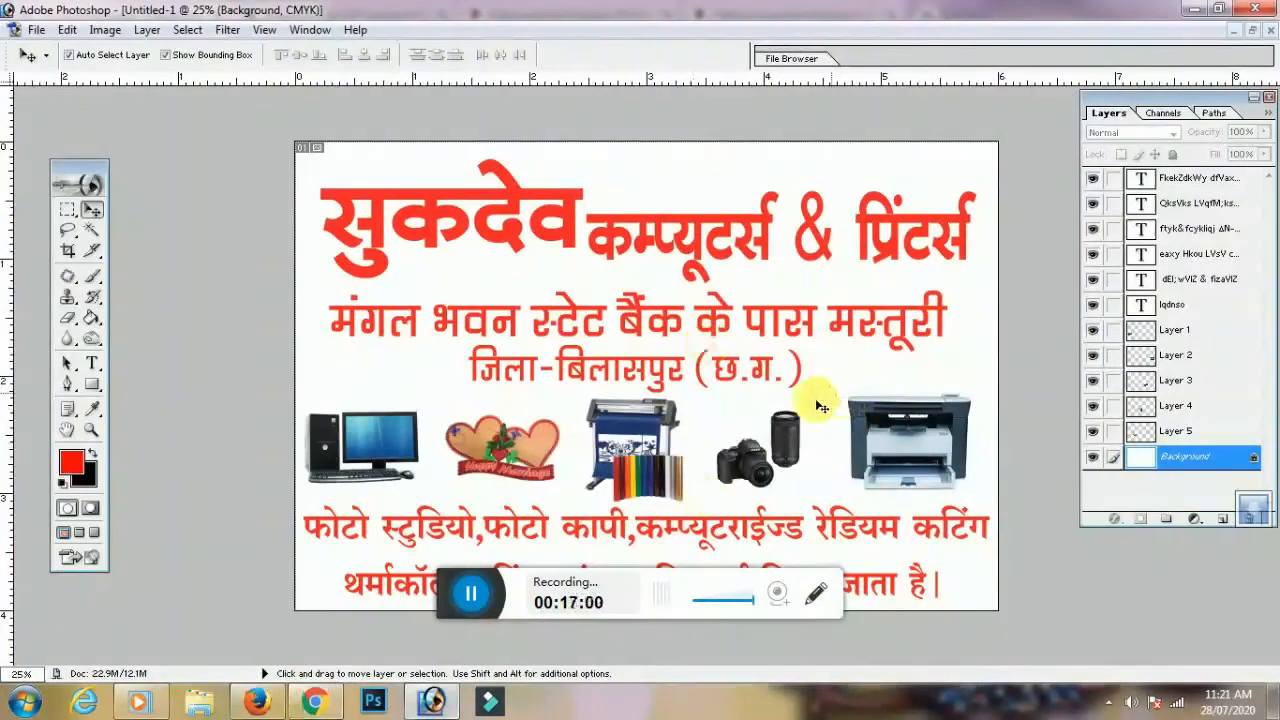
pyautogui.hotkey('ctrl', 'v')
pyautogui.hotkey('ctrl', 'z')
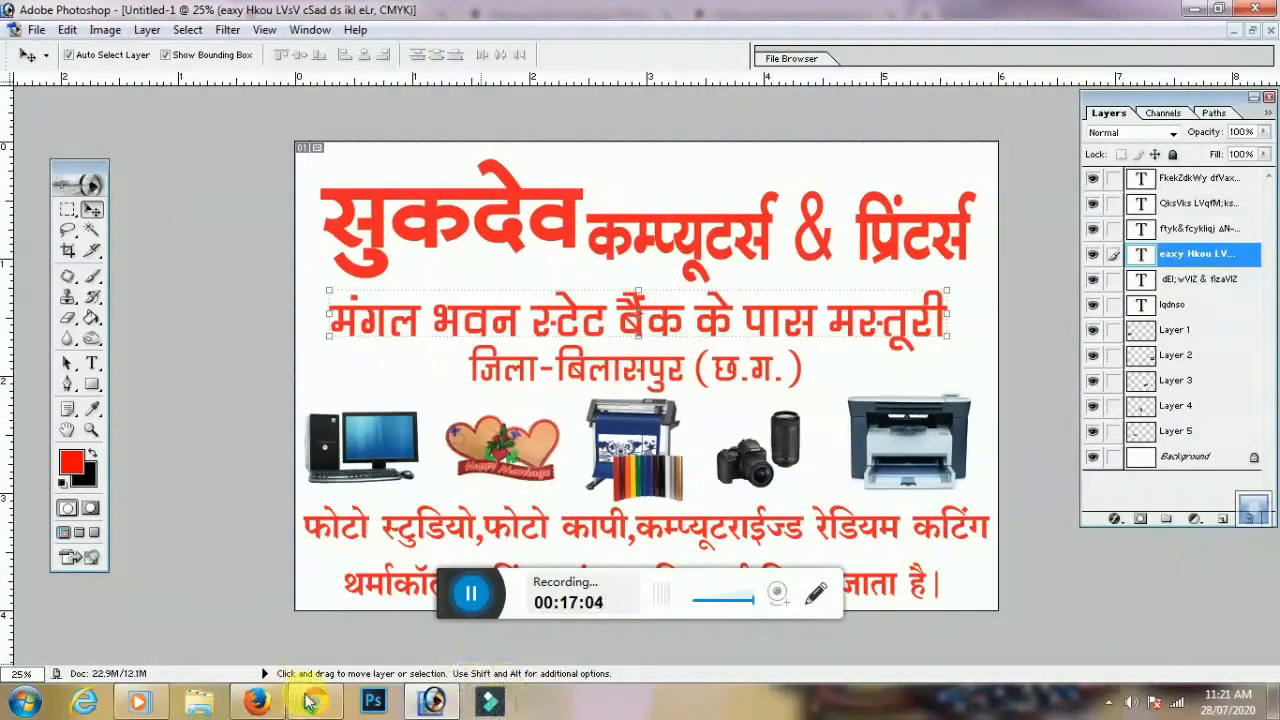
pyautogui.click(308, 702)
pyautogui.rightClick(988, 522)
pyautogui.click(1030, 414)
pyautogui.click(373, 702)
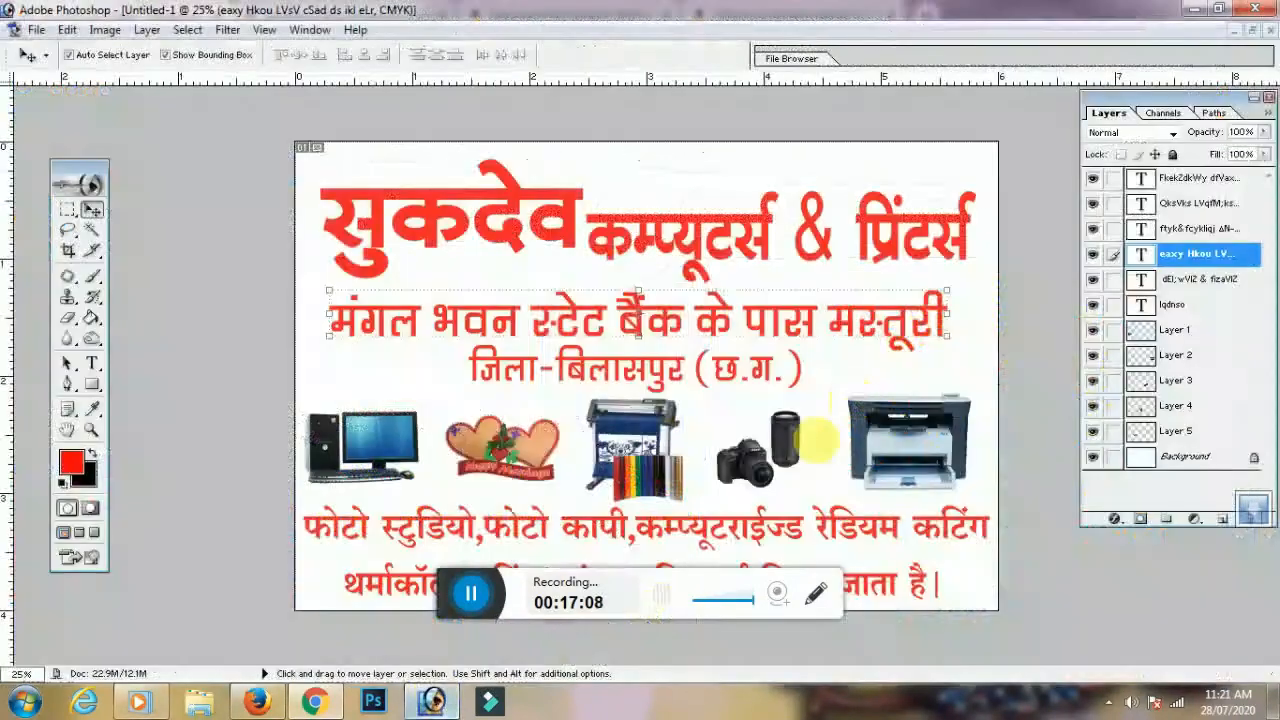
pyautogui.click(818, 452)
pyautogui.hotkey('ctrl', 'v')
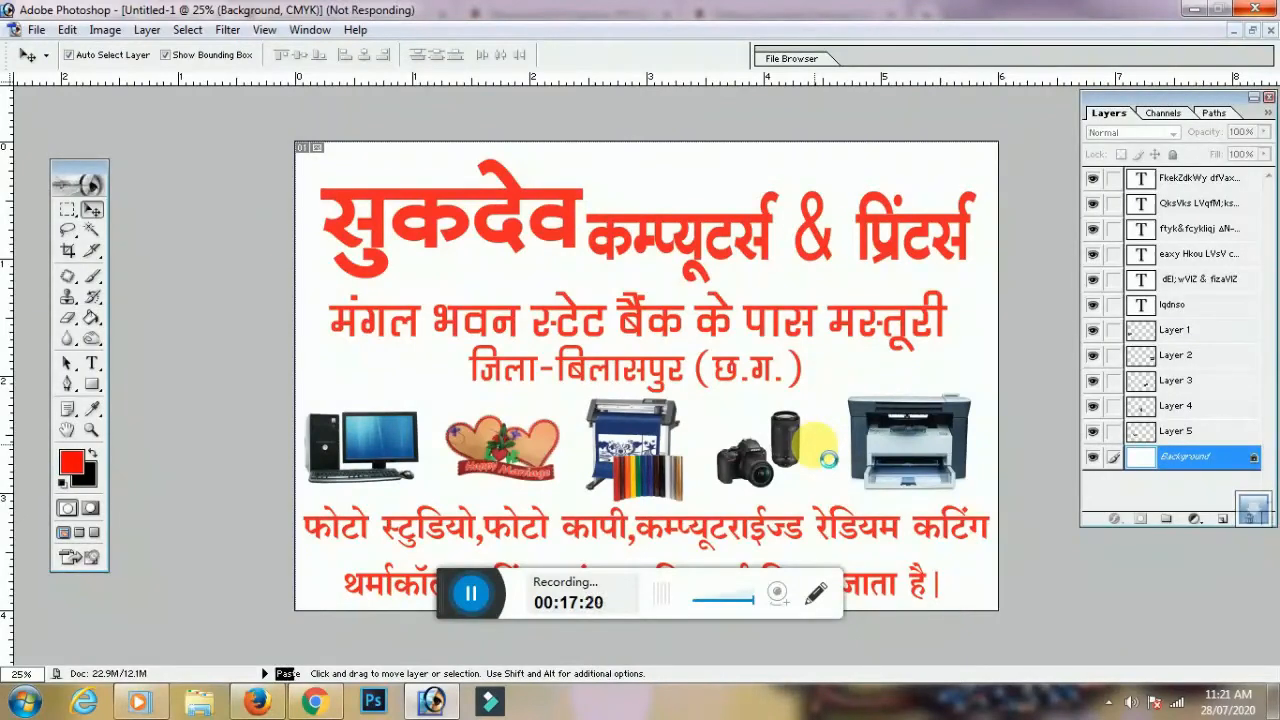
# Stretch the pasted picture with Free Transform so it covers the whole card
pyautogui.hotkey('ctrl', '-')
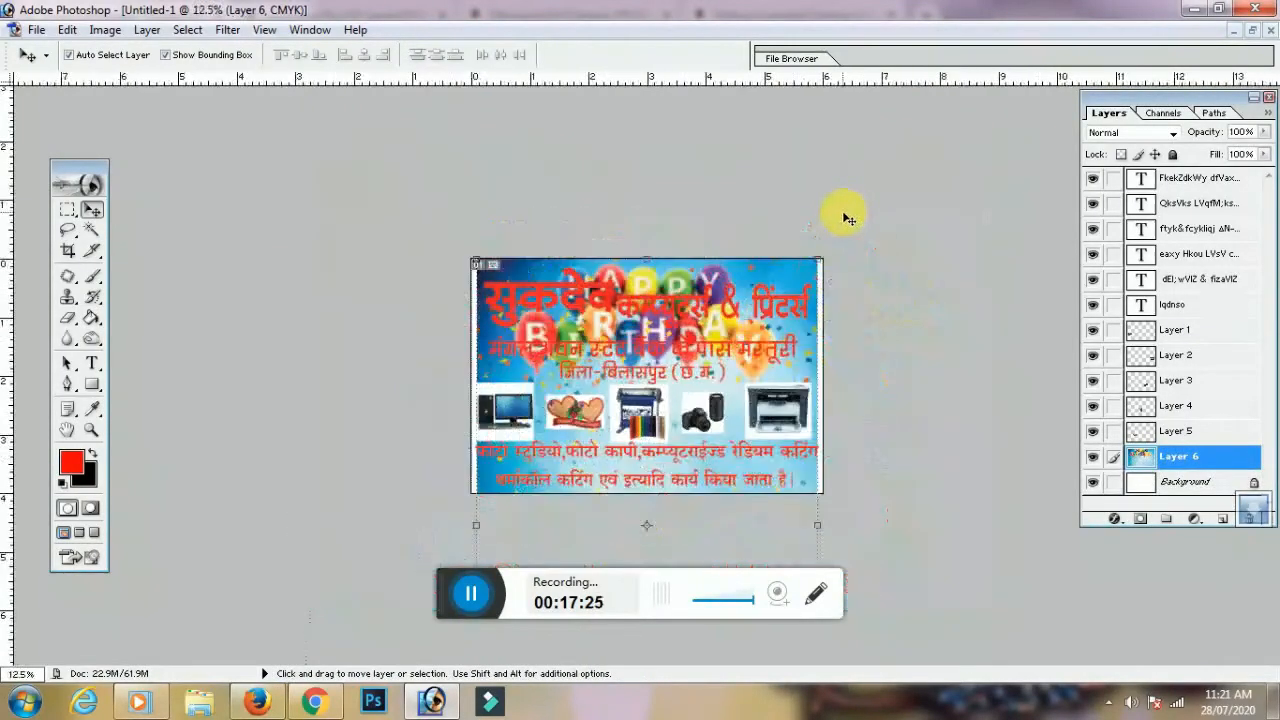
pyautogui.hotkey('ctrl', 't')
pyautogui.moveTo(864, 260); pyautogui.dragTo(869, 190)
pyautogui.press('Return')
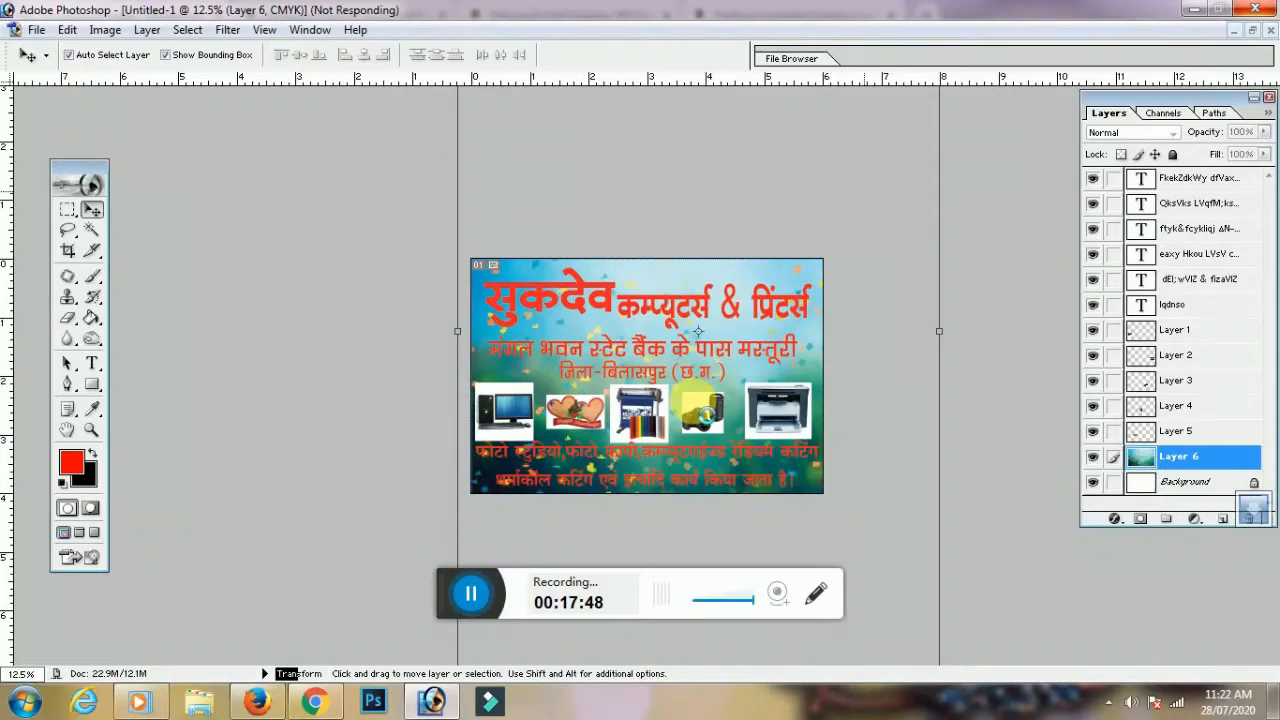
# Zoom in and select the large shop-name heading layer
pyautogui.hotkey('ctrl', '+')
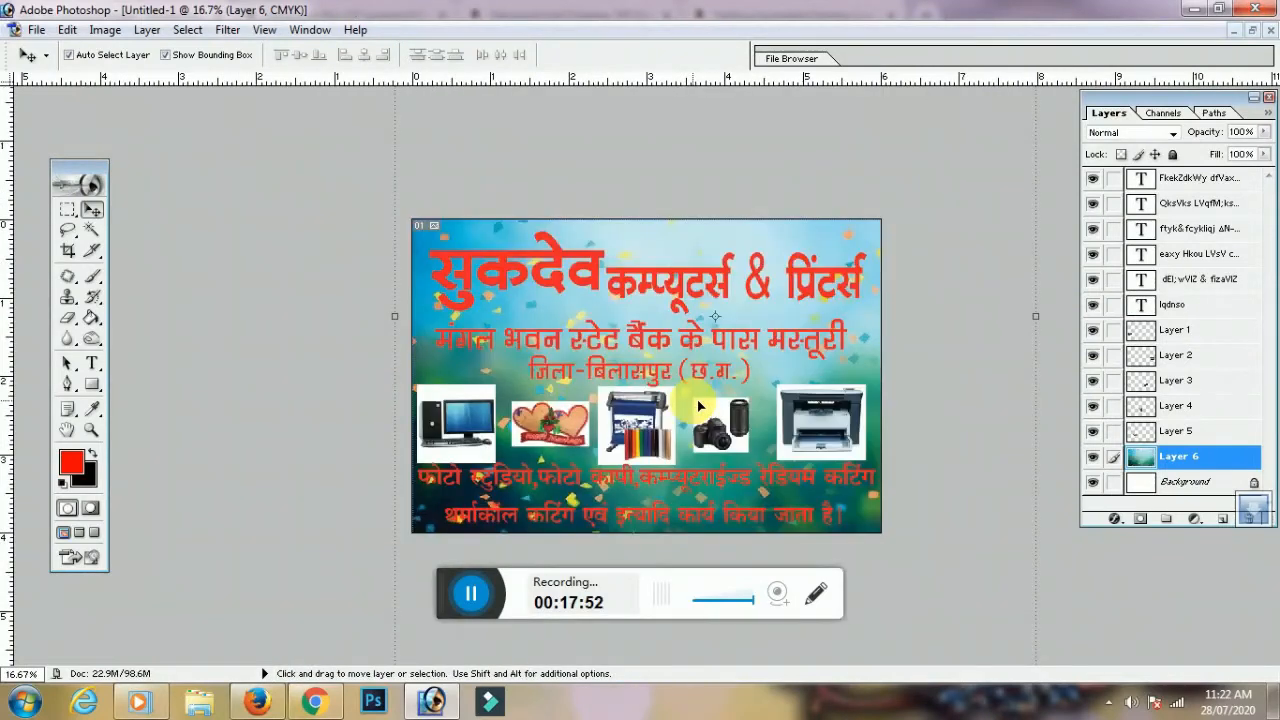
pyautogui.hotkey('ctrl', '+')
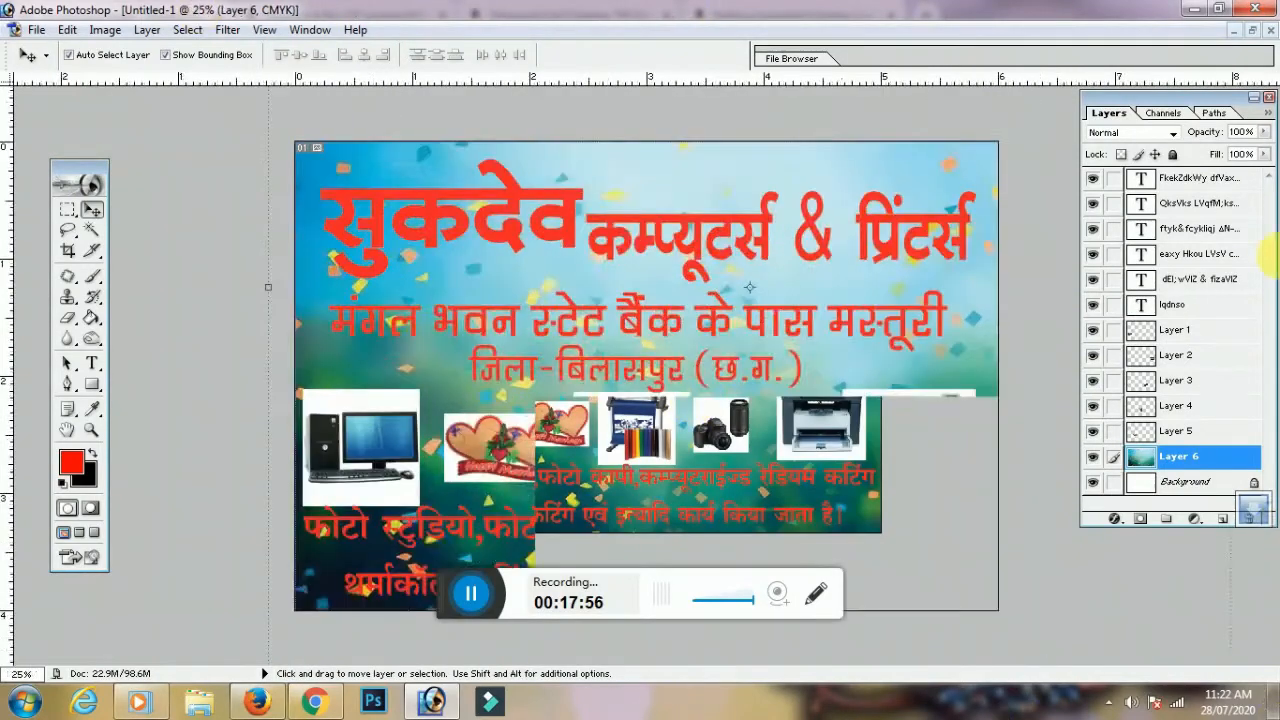
pyautogui.hotkey('ctrl', '+')
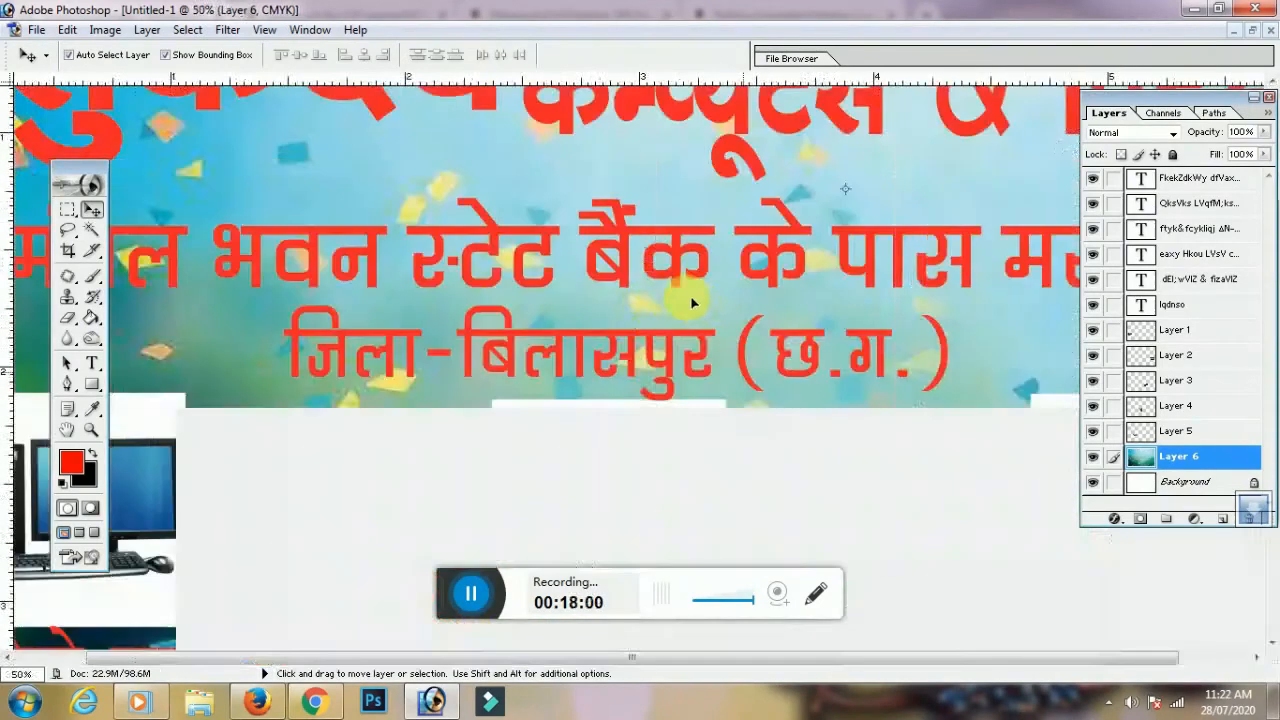
pyautogui.scroll(2, 600, 290)
pyautogui.click(555, 200)
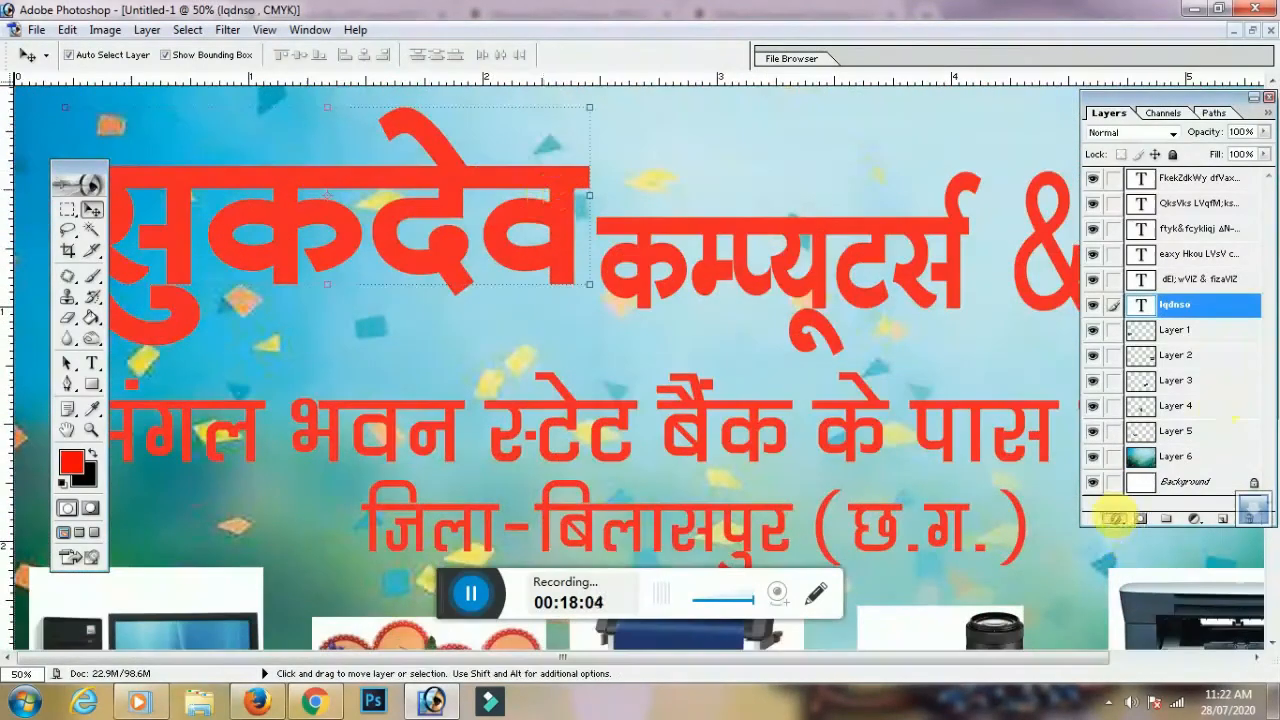
pyautogui.click(1115, 519)
pyautogui.click(566, 215)
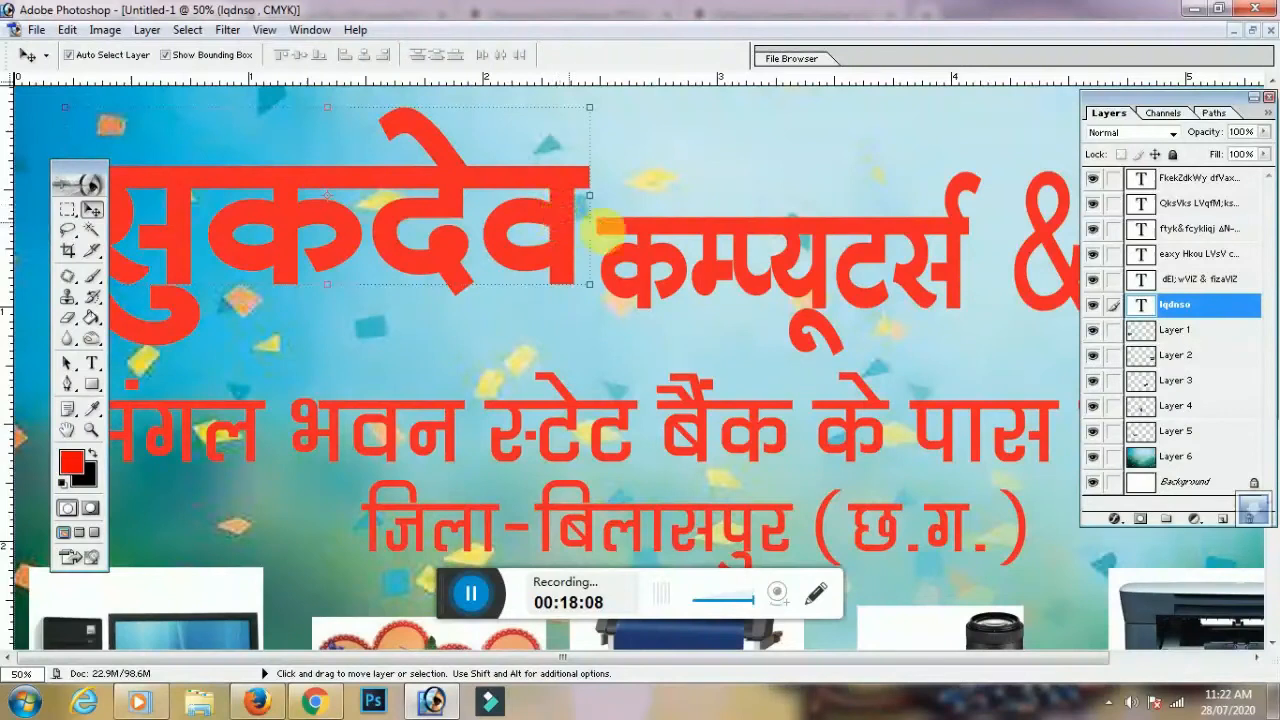
pyautogui.hotkey('ctrl', '-')
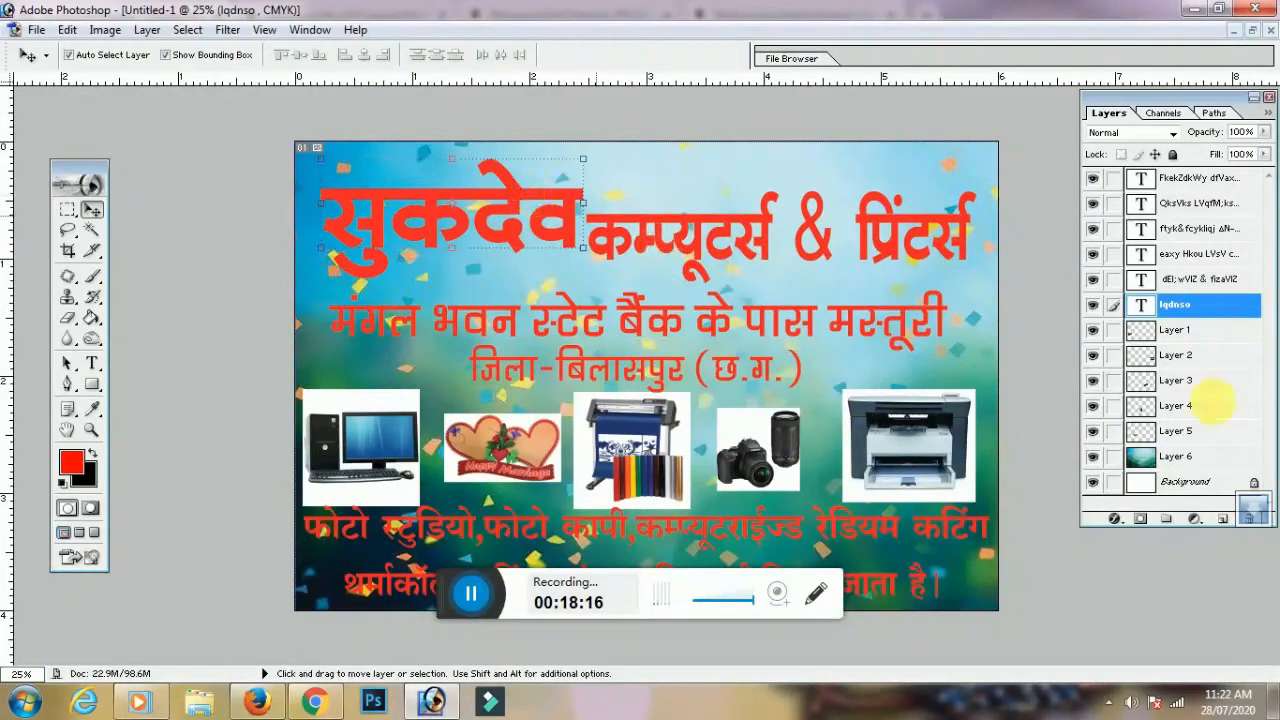
# Add a thick white (FFFFFF) Stroke layer style to the shop-name heading
pyautogui.click(1116, 519)
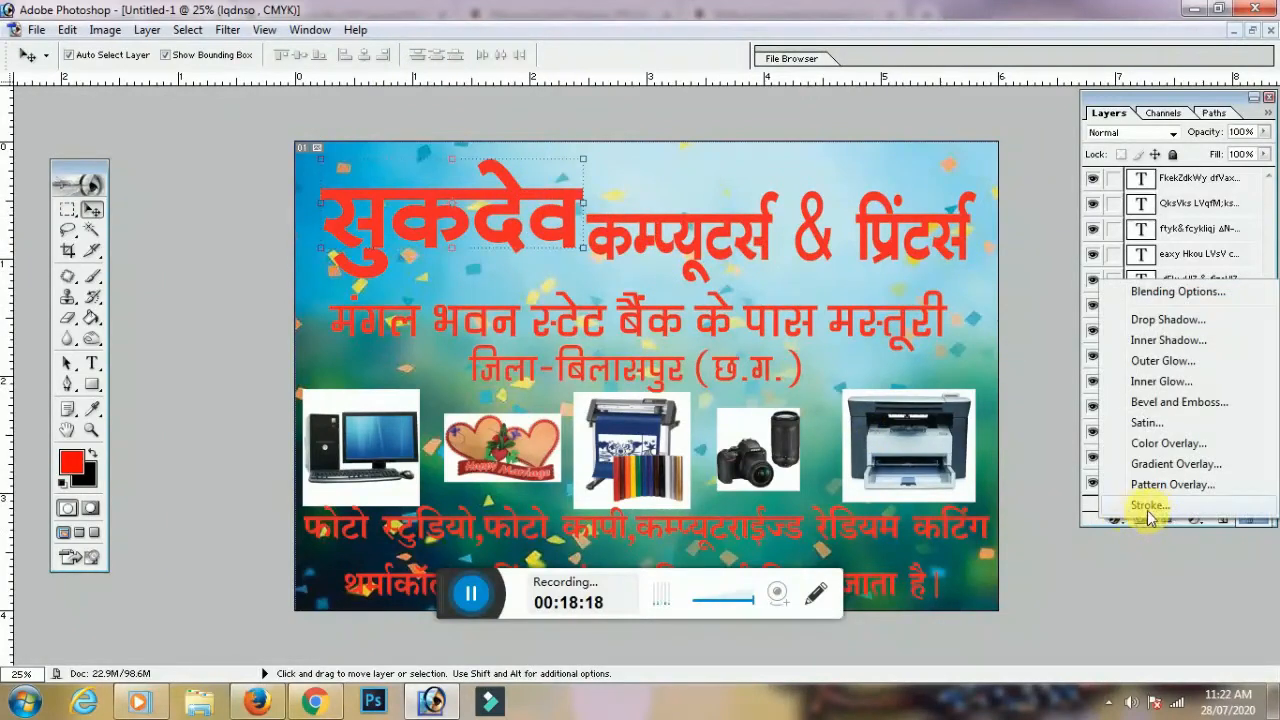
pyautogui.click(1148, 510)
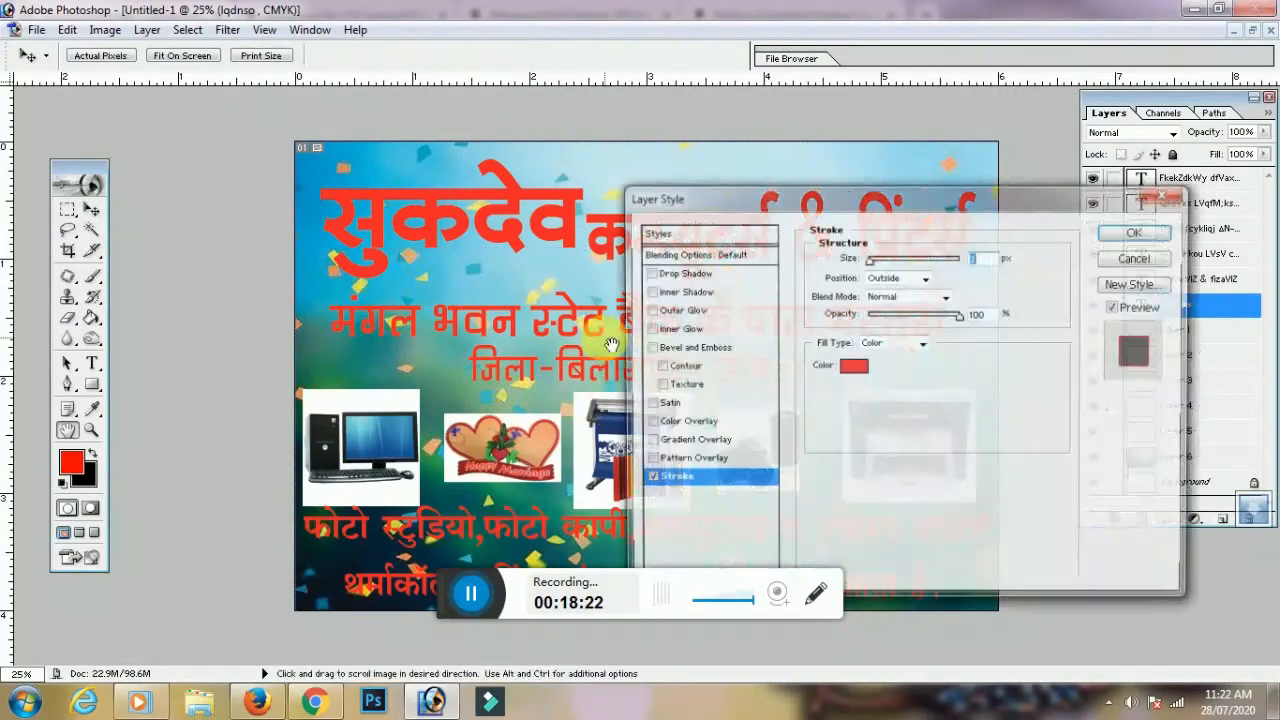
pyautogui.click(855, 372)
pyautogui.click(88, 395)
pyautogui.moveTo(88, 395); pyautogui.dragTo(48, 350)
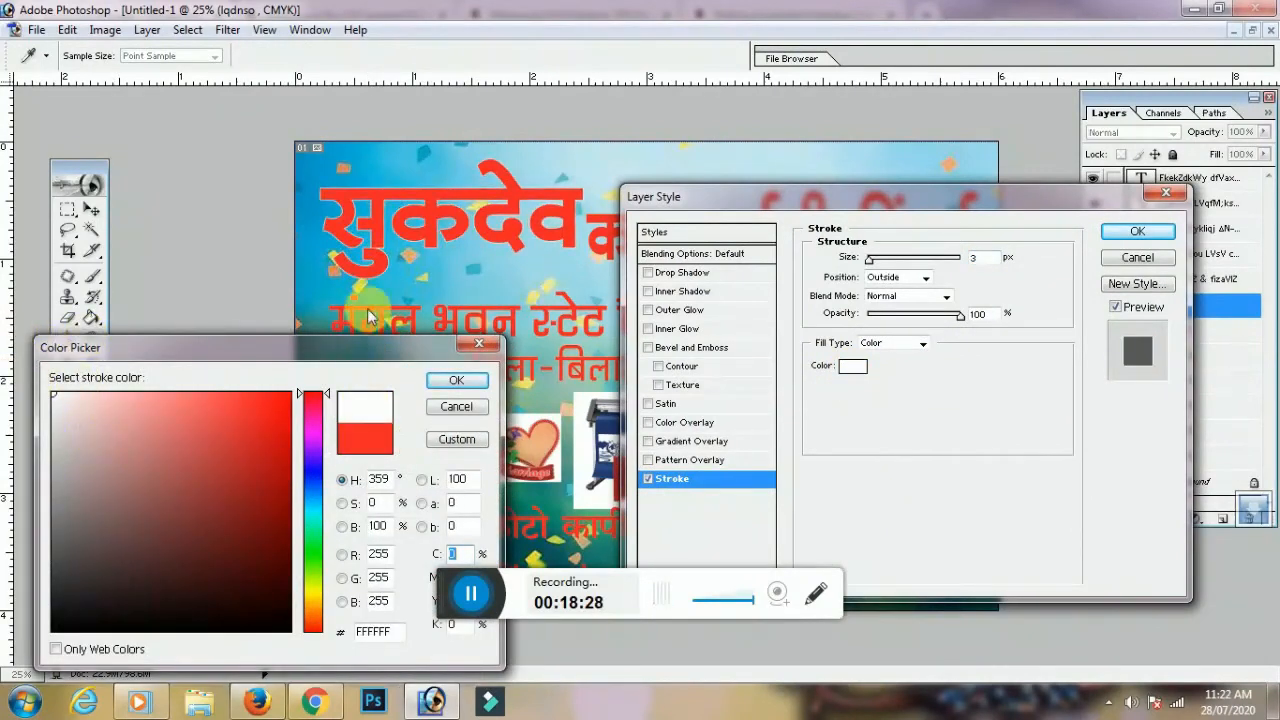
pyautogui.moveTo(380, 347); pyautogui.dragTo(386, 233)
pyautogui.click(458, 268)
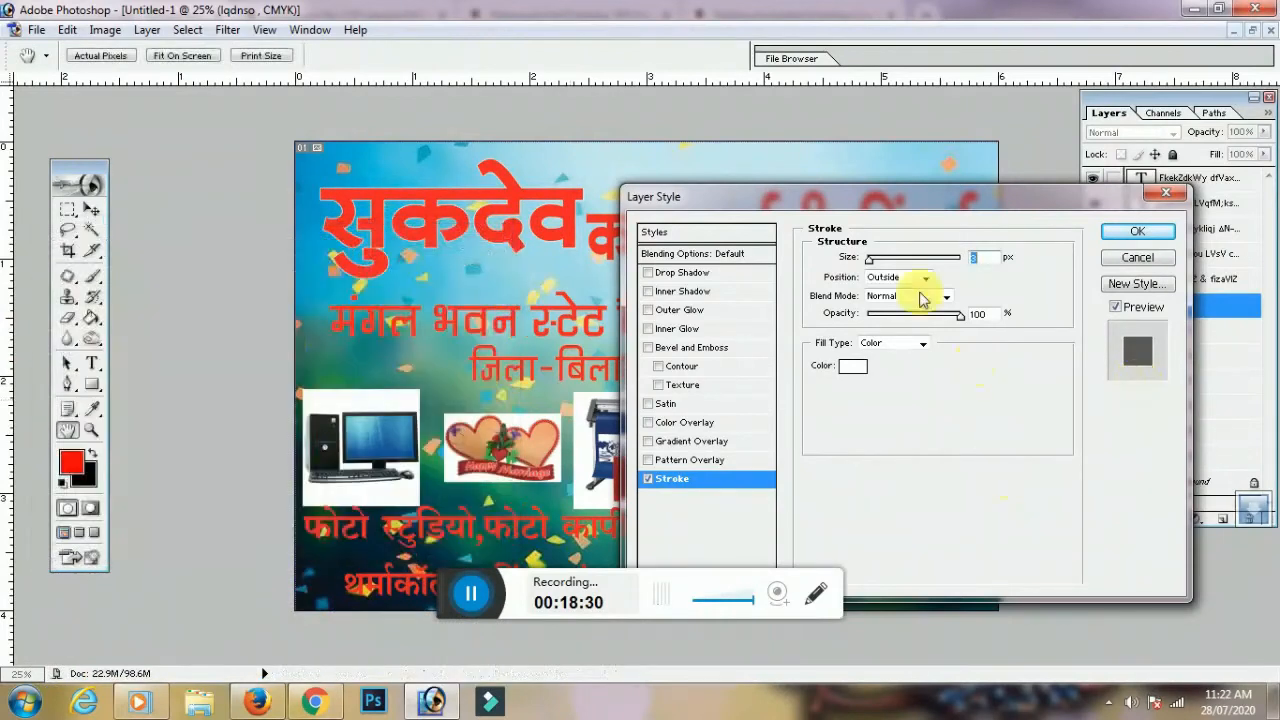
pyautogui.moveTo(873, 264); pyautogui.dragTo(883, 263)
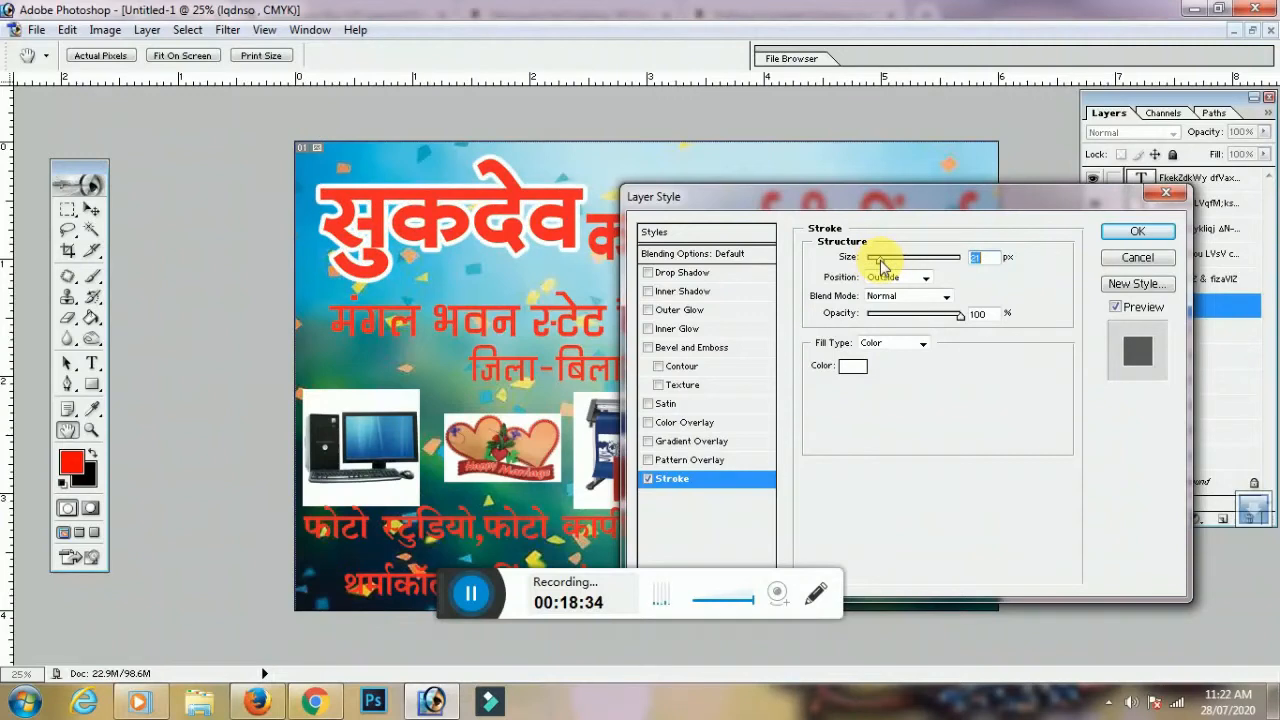
pyautogui.click(1127, 240)
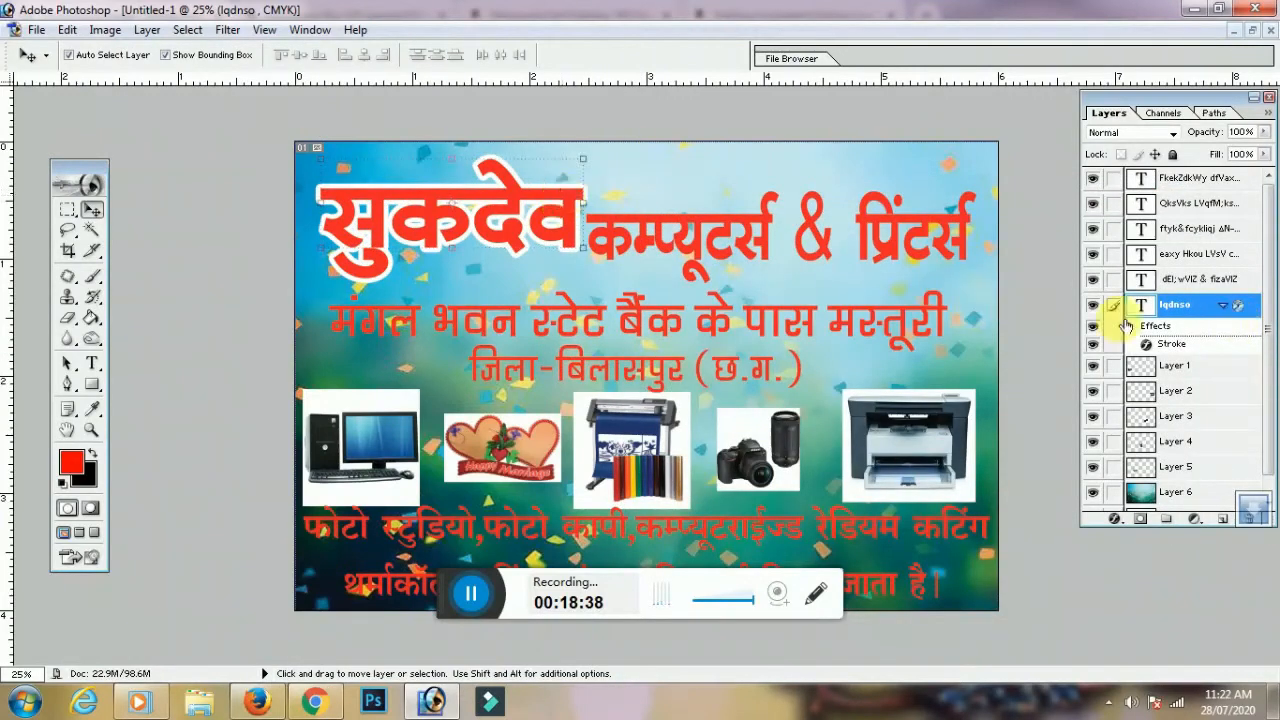
# Copy the heading's layer style onto the कम्प्यूटर्स & प्रिंटर्स line, nudging it slightly right
pyautogui.rightClick(1200, 306)
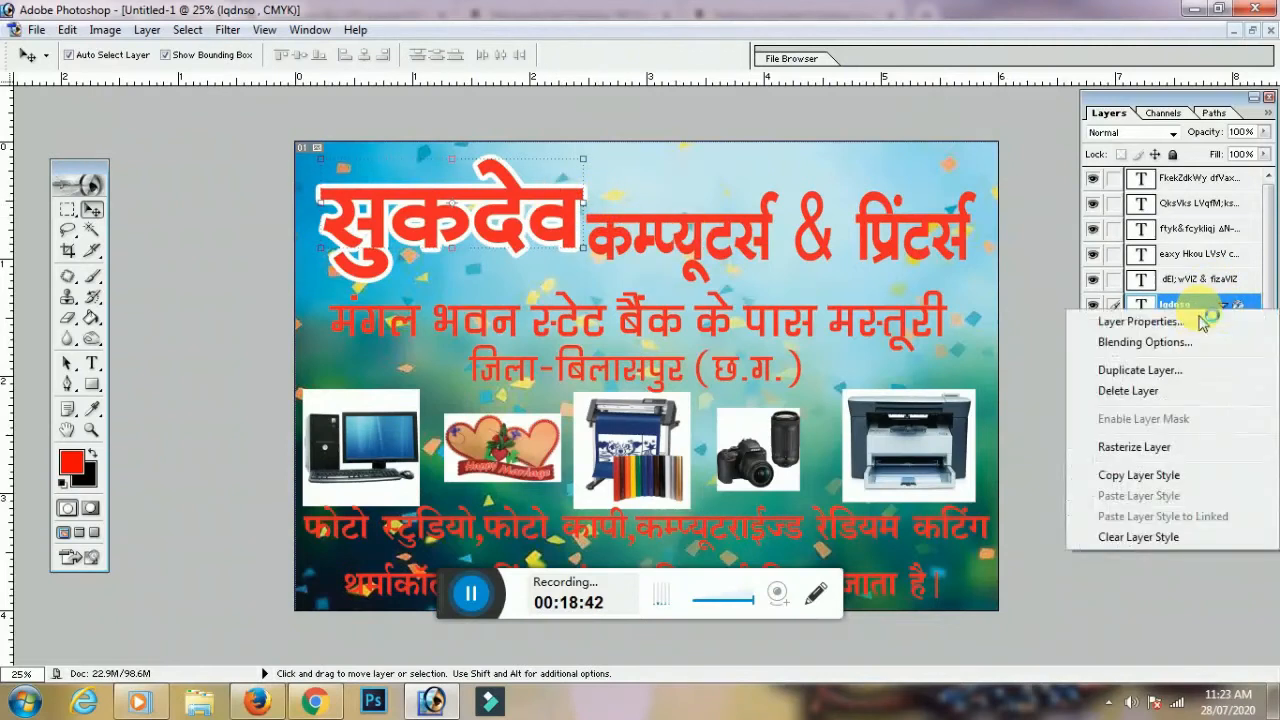
pyautogui.click(1180, 477)
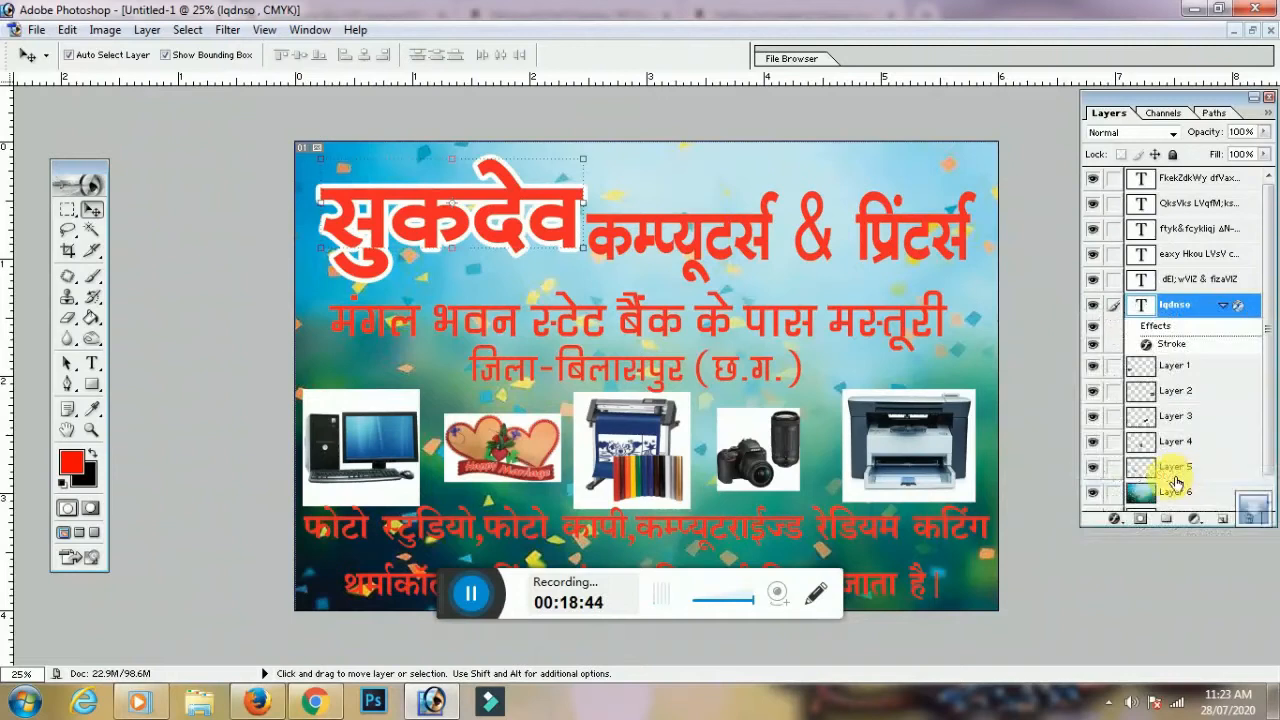
pyautogui.click(771, 225)
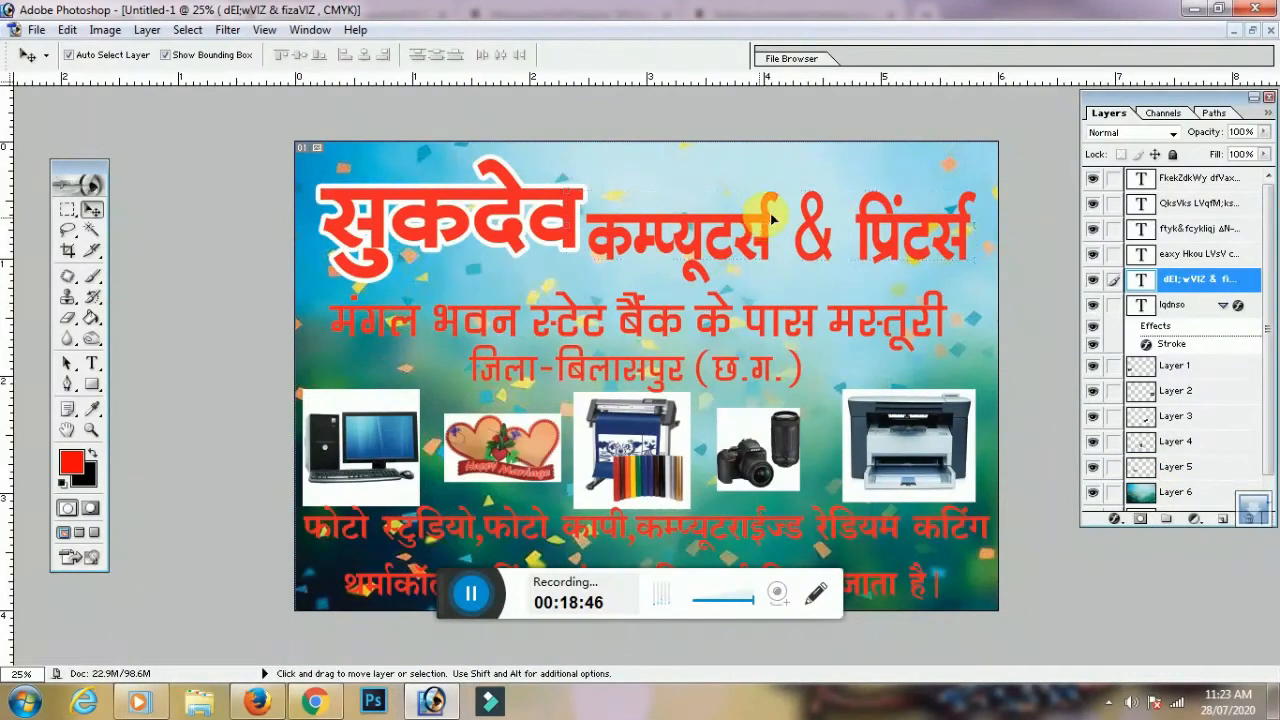
pyautogui.moveTo(770, 213); pyautogui.dragTo(780, 212)
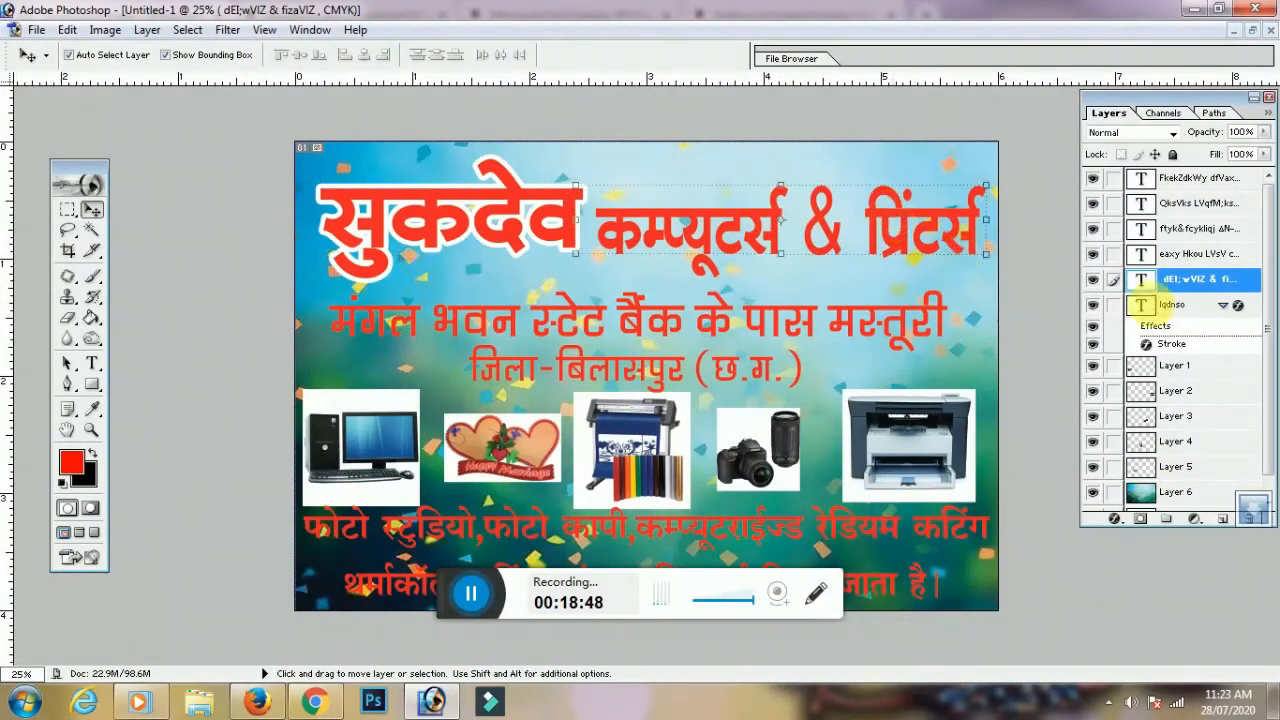
pyautogui.rightClick(1198, 290)
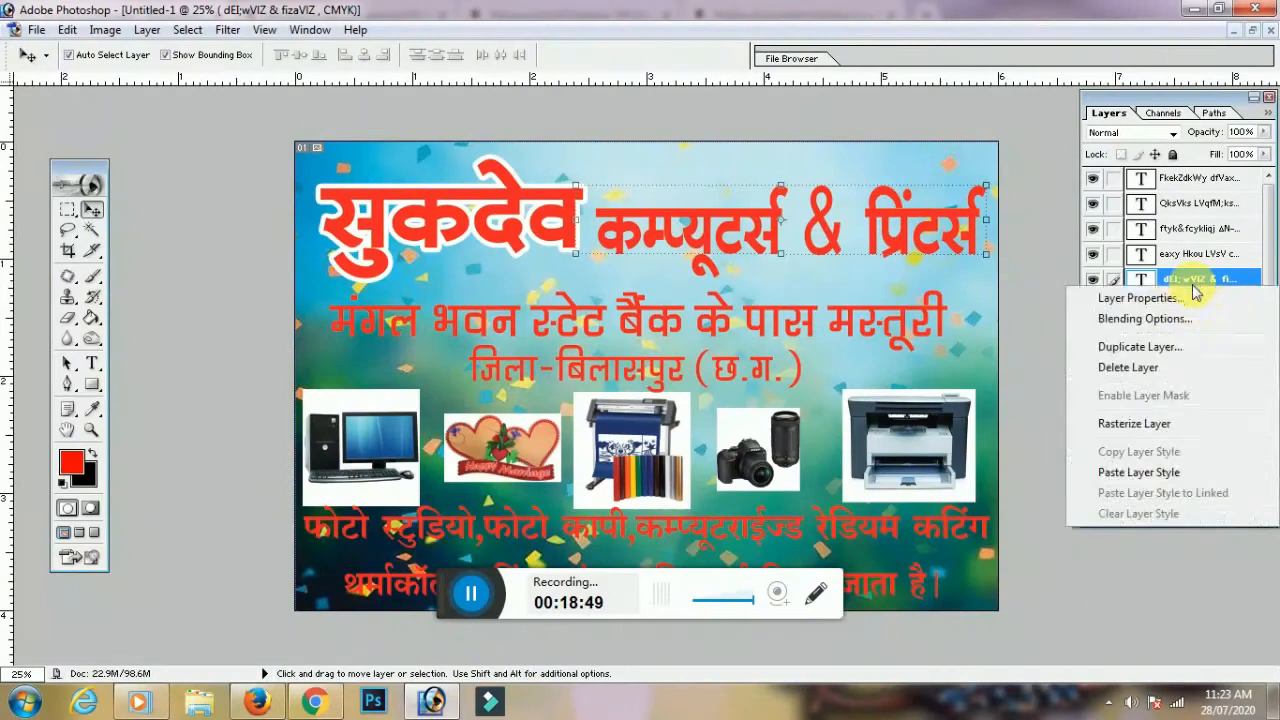
pyautogui.click(1140, 472)
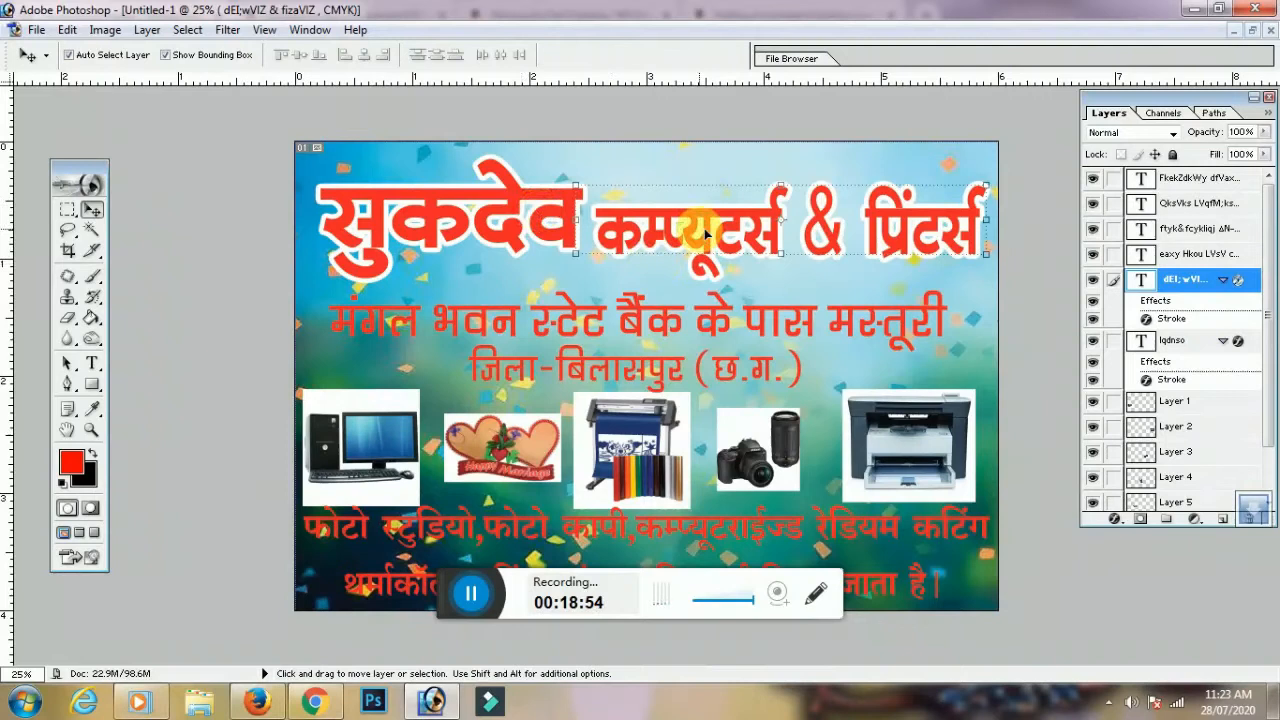
pyautogui.scroll(-1, 705, 234)
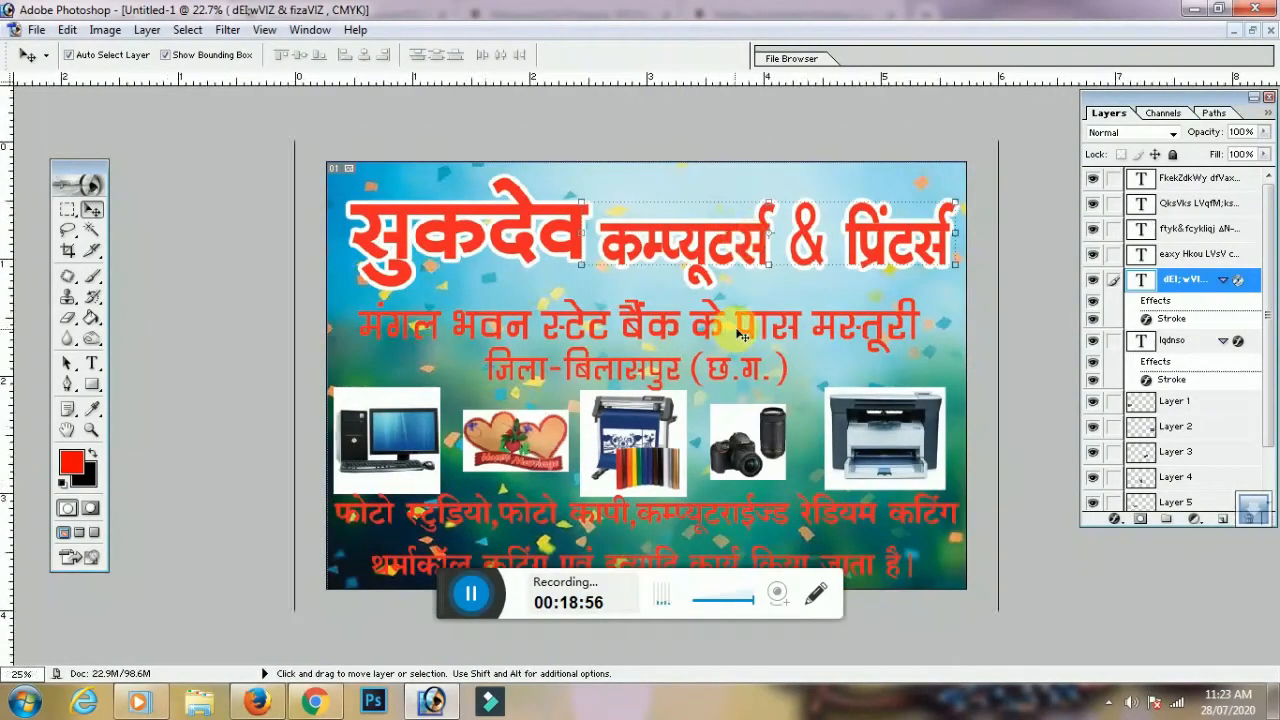
pyautogui.scroll(3, 734, 326)
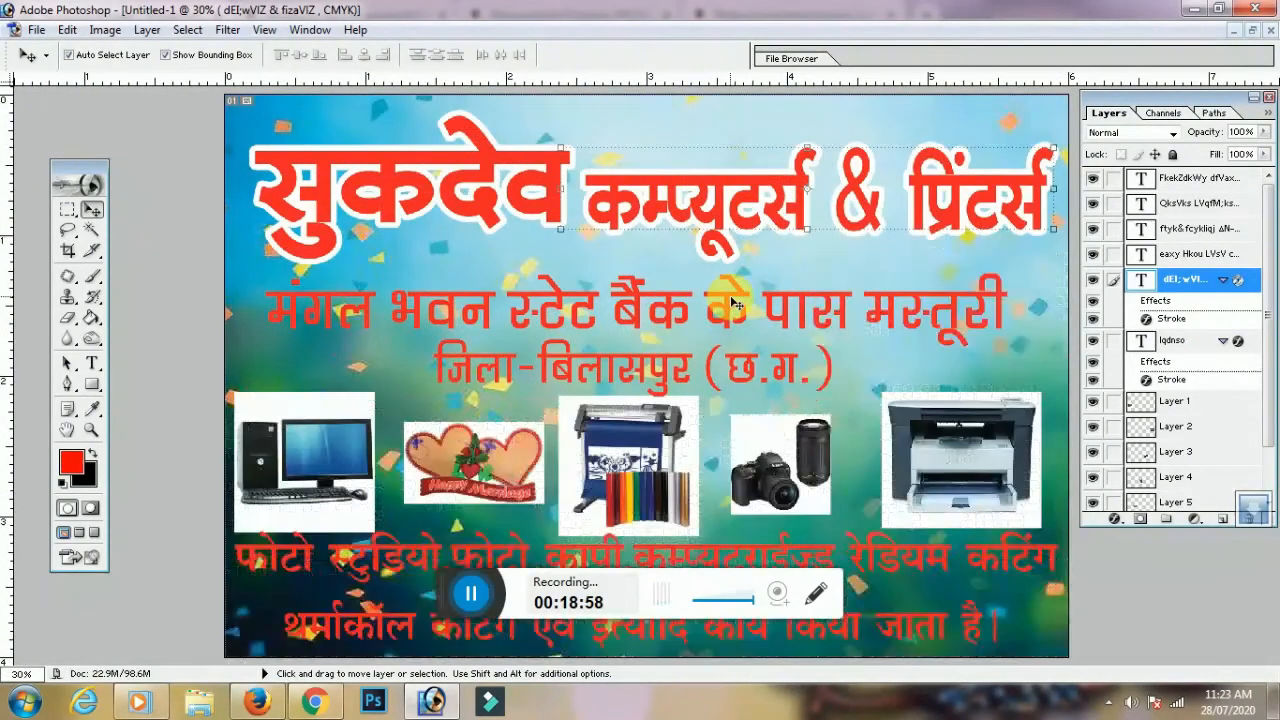
# Paste the white outline onto the मंगल भवन, जिला-बिलासपुर, services and bottom lines
pyautogui.click(735, 300)
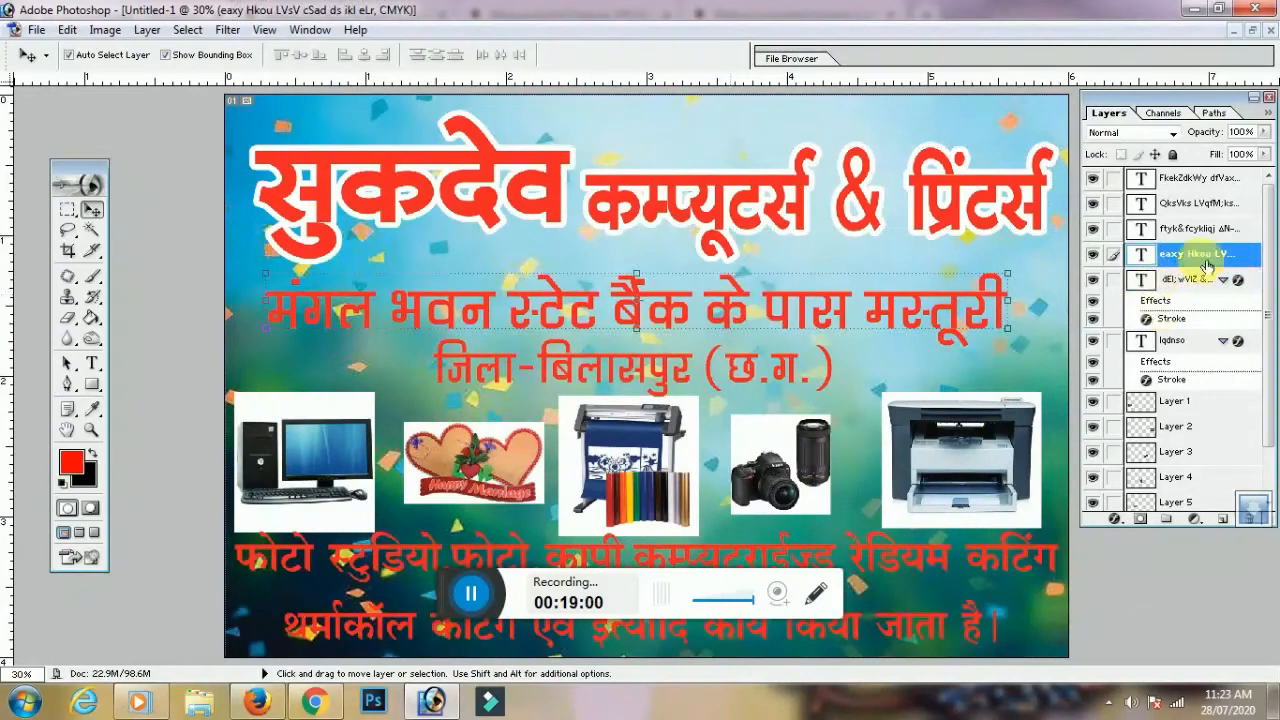
pyautogui.rightClick(1140, 412)
pyautogui.click(1137, 532)
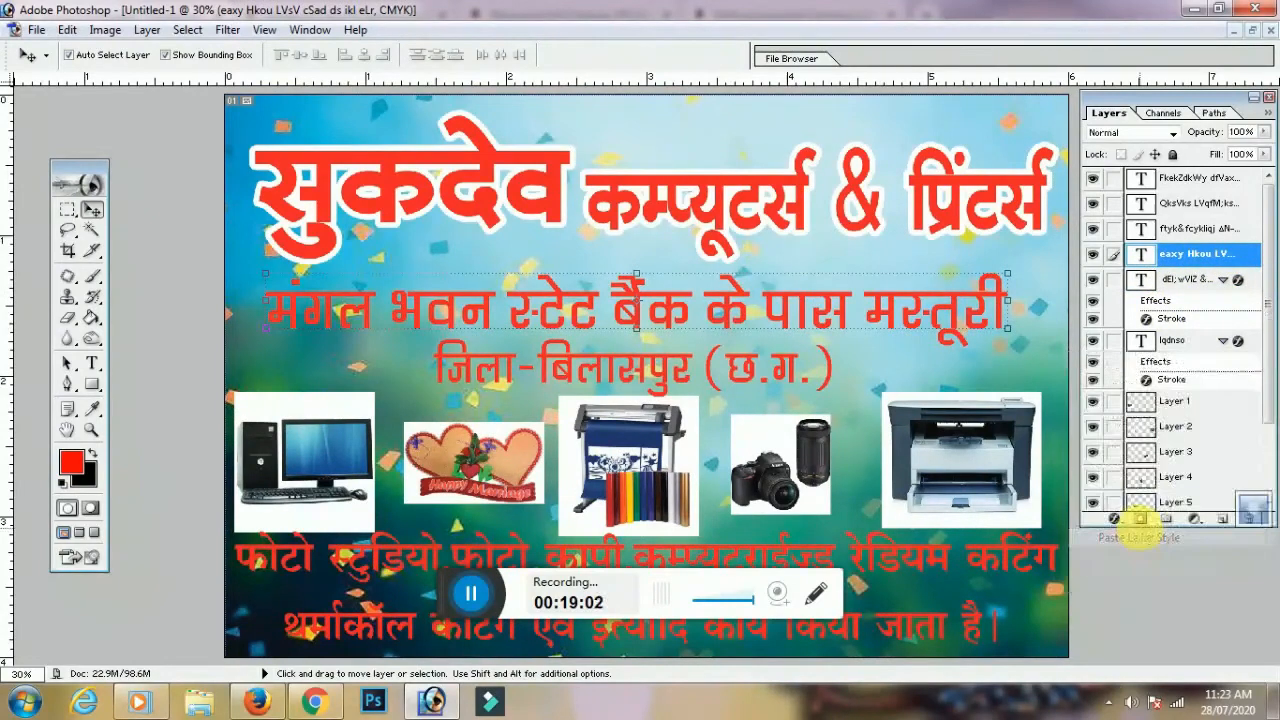
pyautogui.click(788, 362)
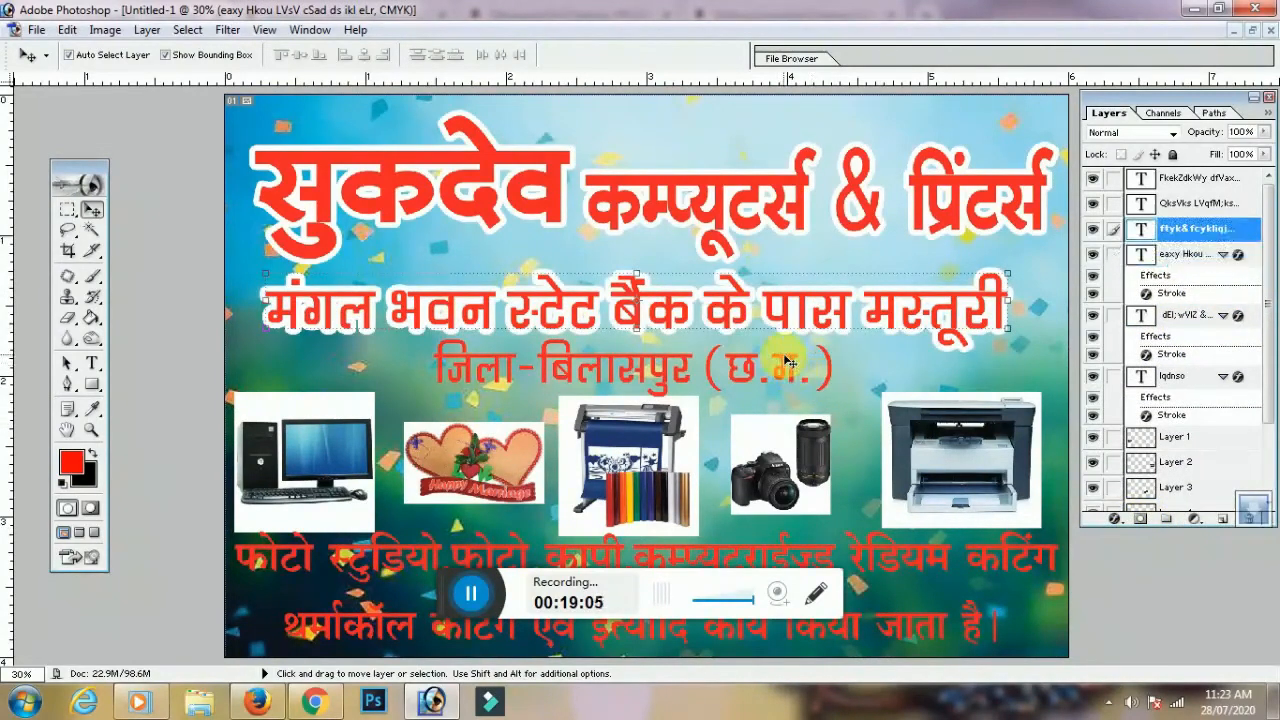
pyautogui.rightClick(1212, 232)
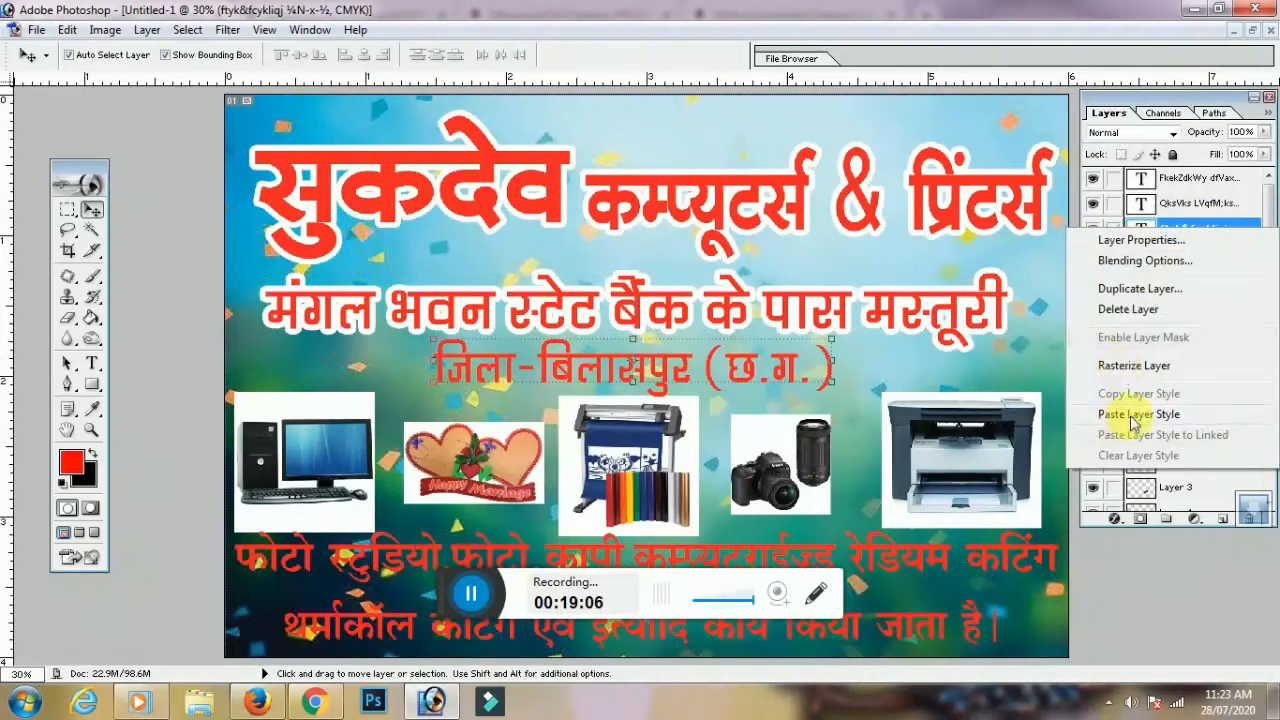
pyautogui.click(1133, 416)
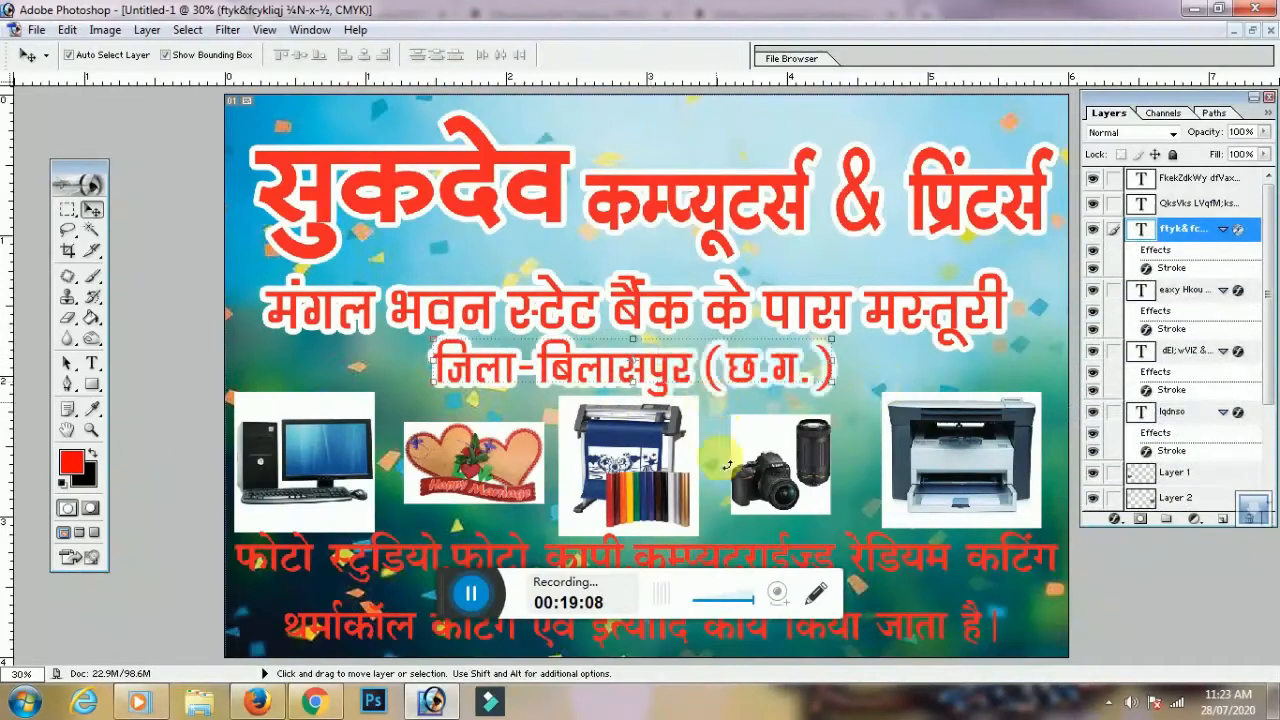
pyautogui.click(895, 555)
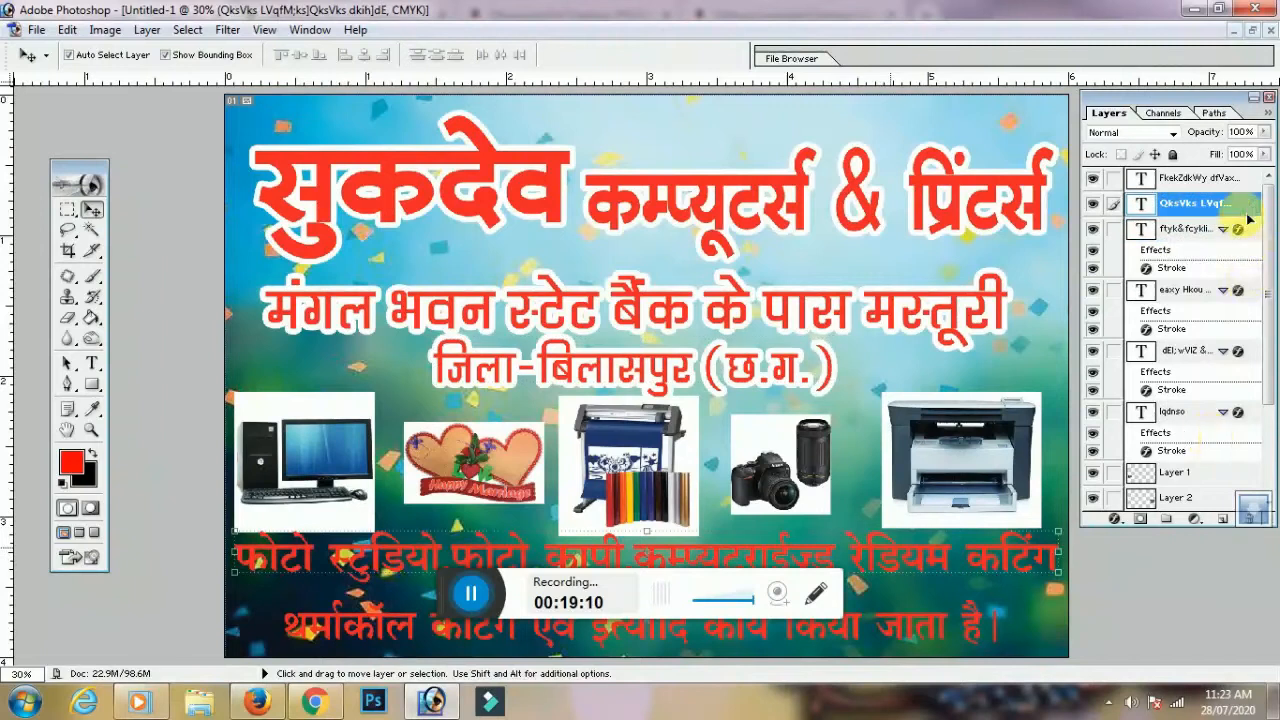
pyautogui.rightClick(1215, 240)
pyautogui.click(1147, 426)
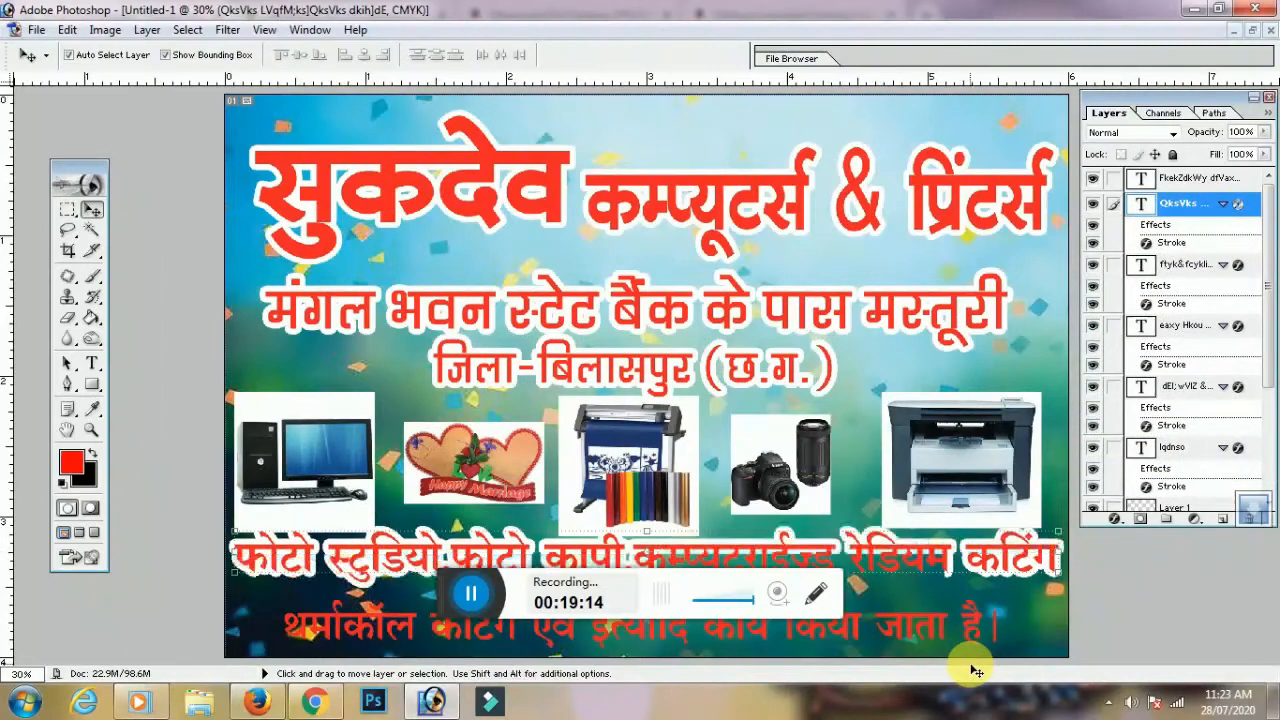
pyautogui.click(983, 624)
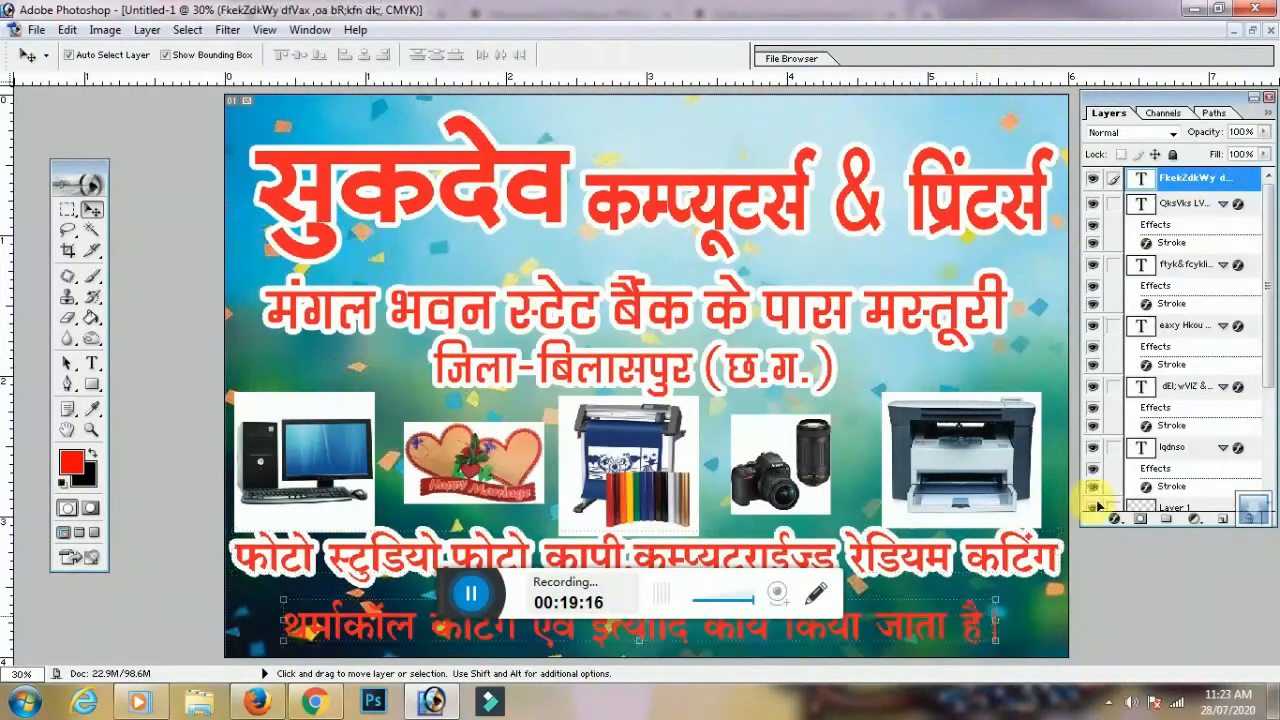
pyautogui.rightClick(1210, 192)
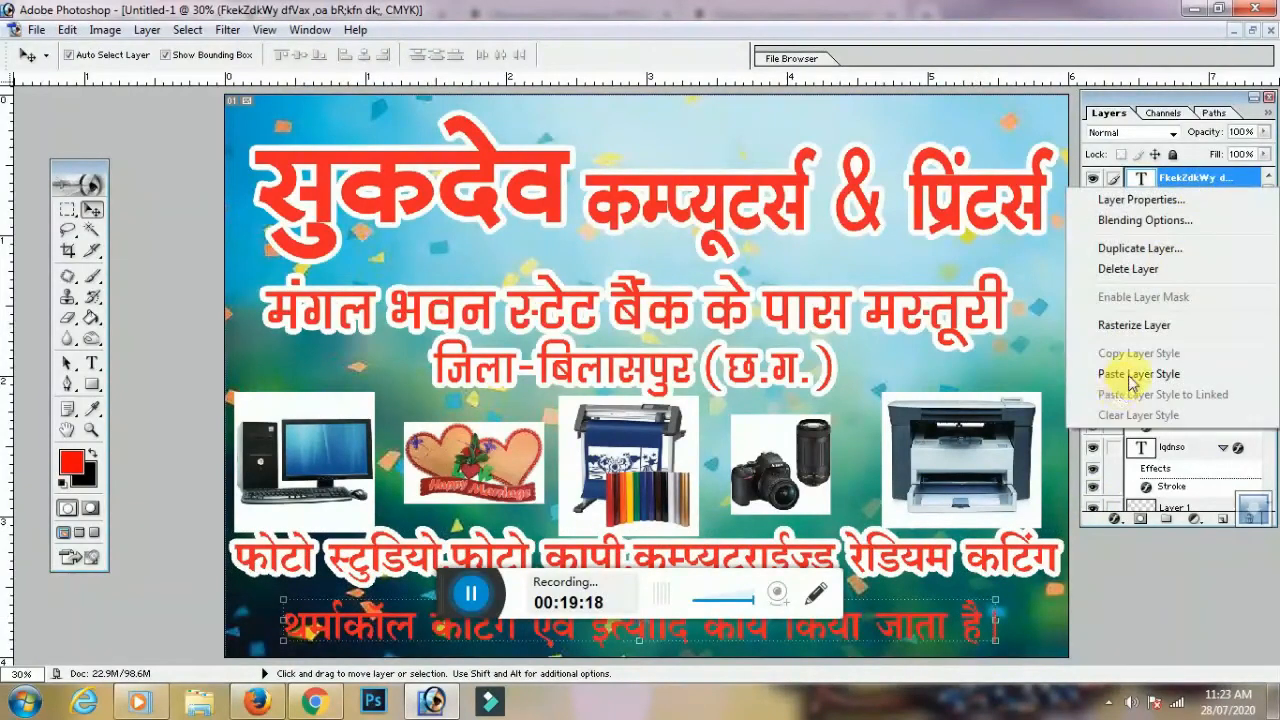
pyautogui.click(1130, 377)
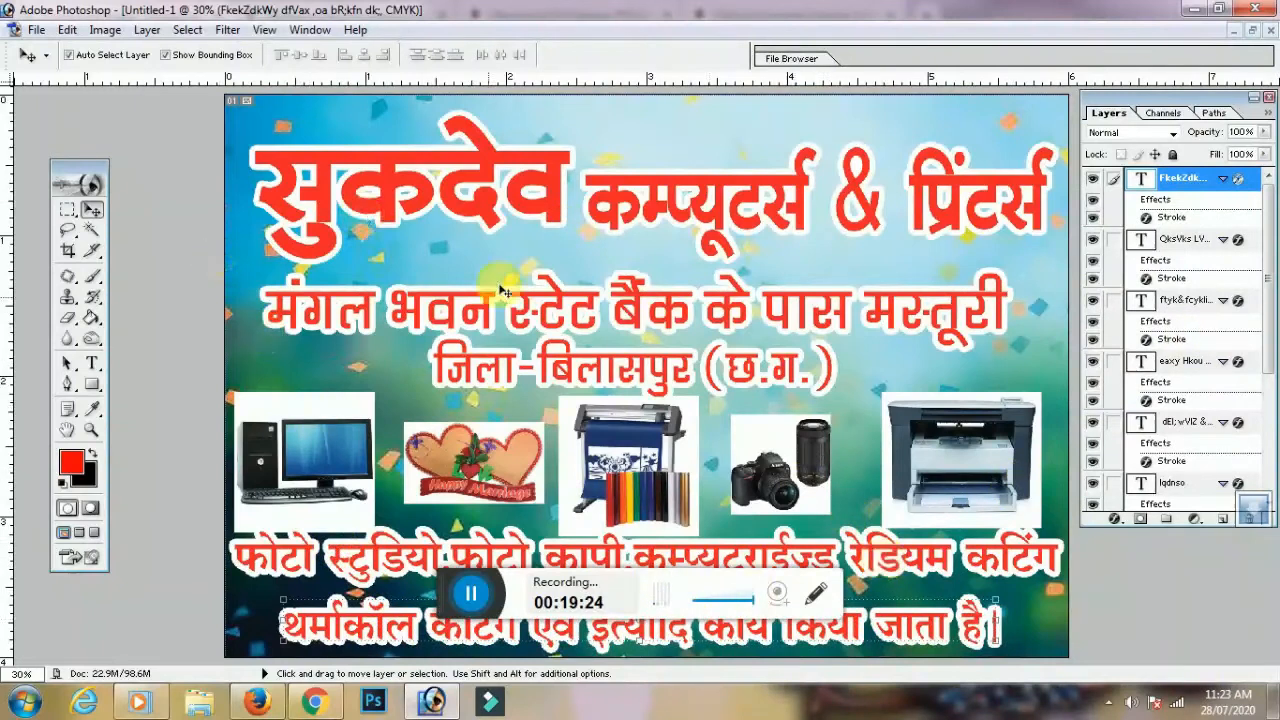
pyautogui.moveTo(1265, 318); pyautogui.dragTo(1260, 457)
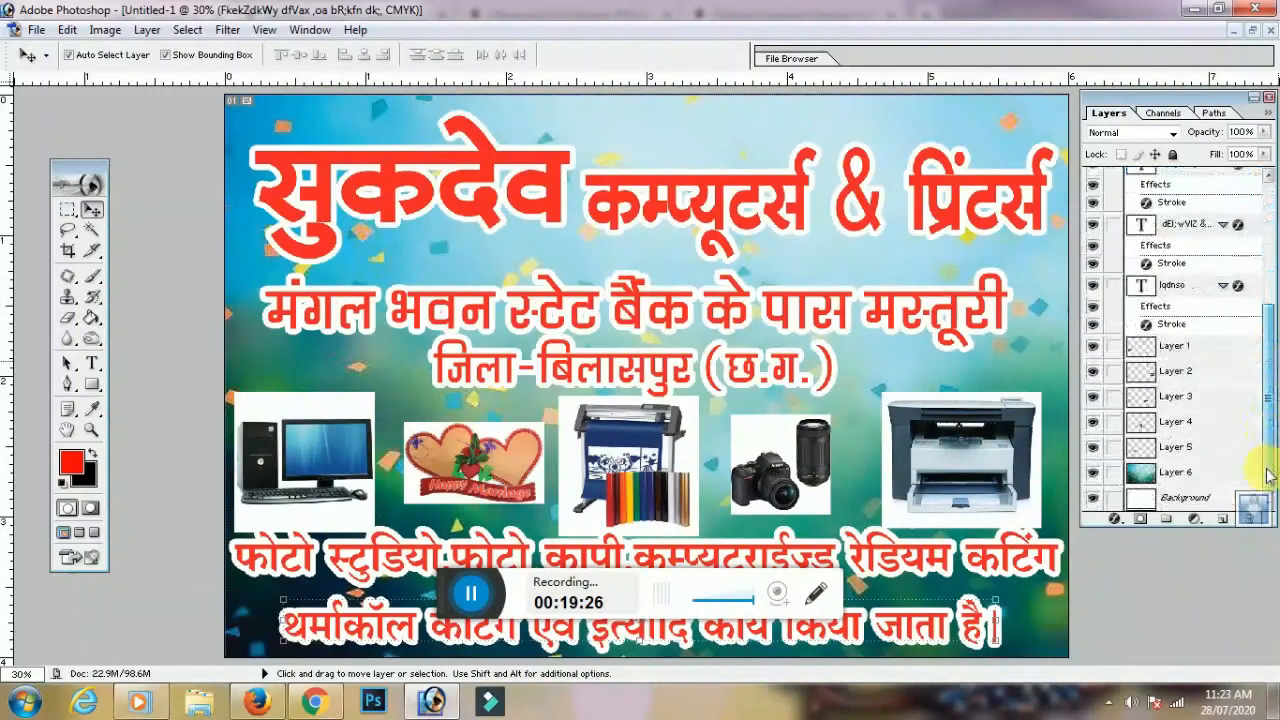
# Apply a Motion Blur at angle 0 with distance about 458 to background Layer 6
pyautogui.click(1143, 481)
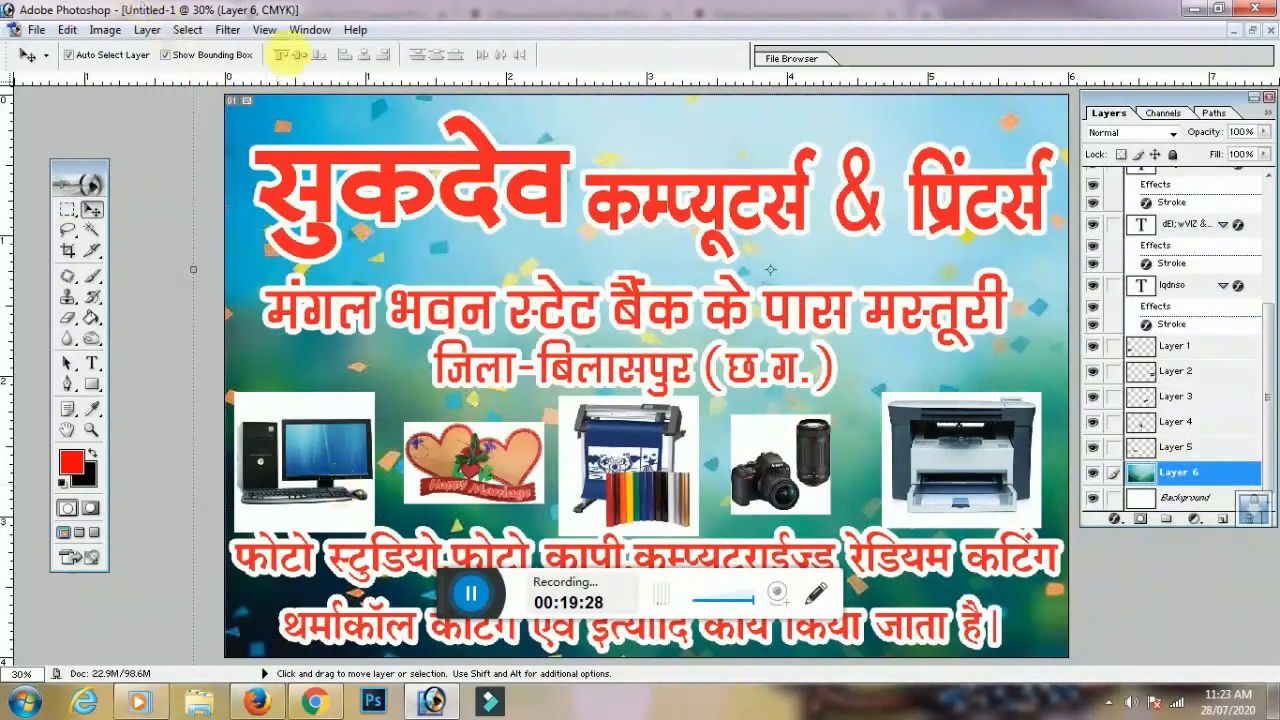
pyautogui.click(229, 30)
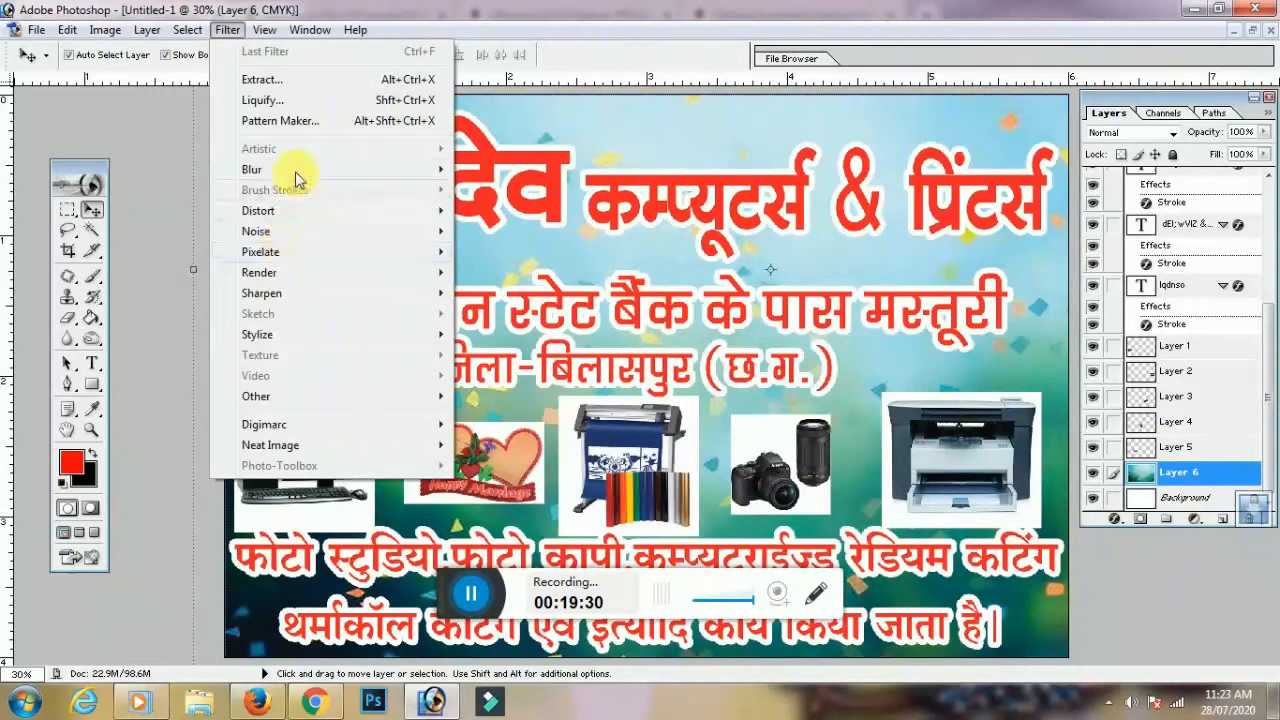
pyautogui.moveTo(300, 170)
pyautogui.click(515, 231)
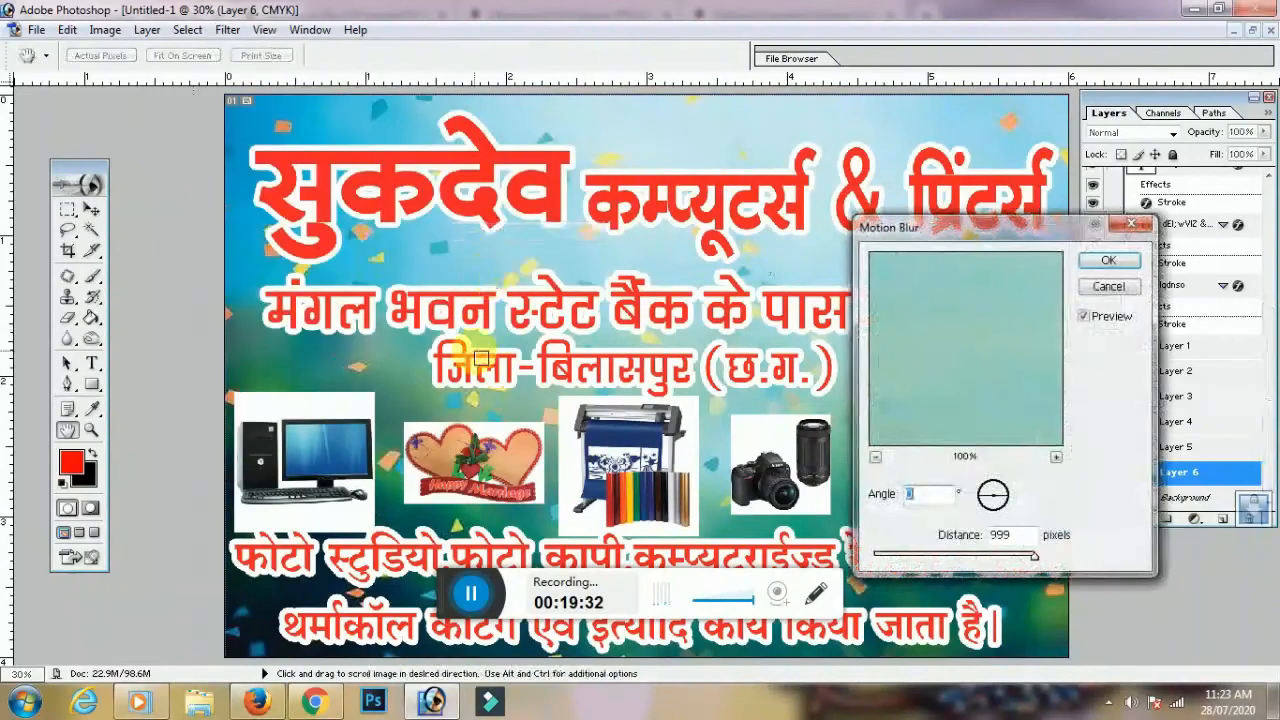
pyautogui.moveTo(990, 227); pyautogui.dragTo(1000, 199)
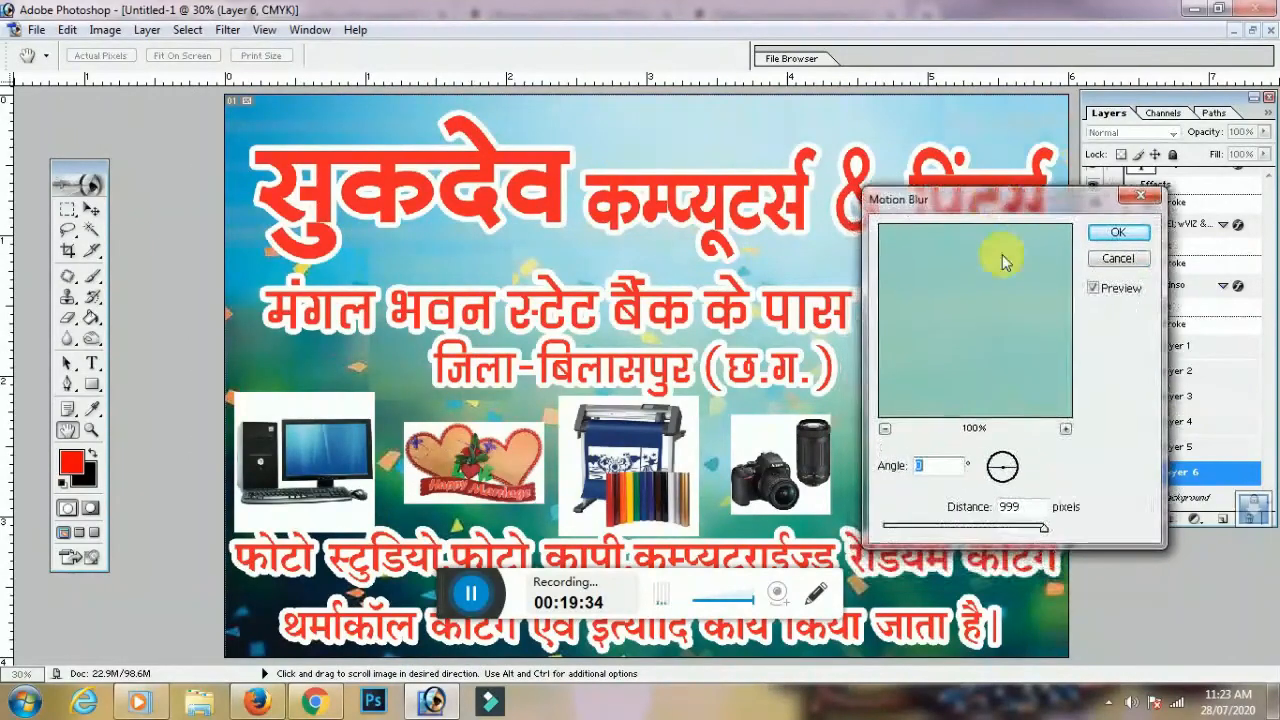
pyautogui.moveTo(1043, 528); pyautogui.dragTo(957, 535)
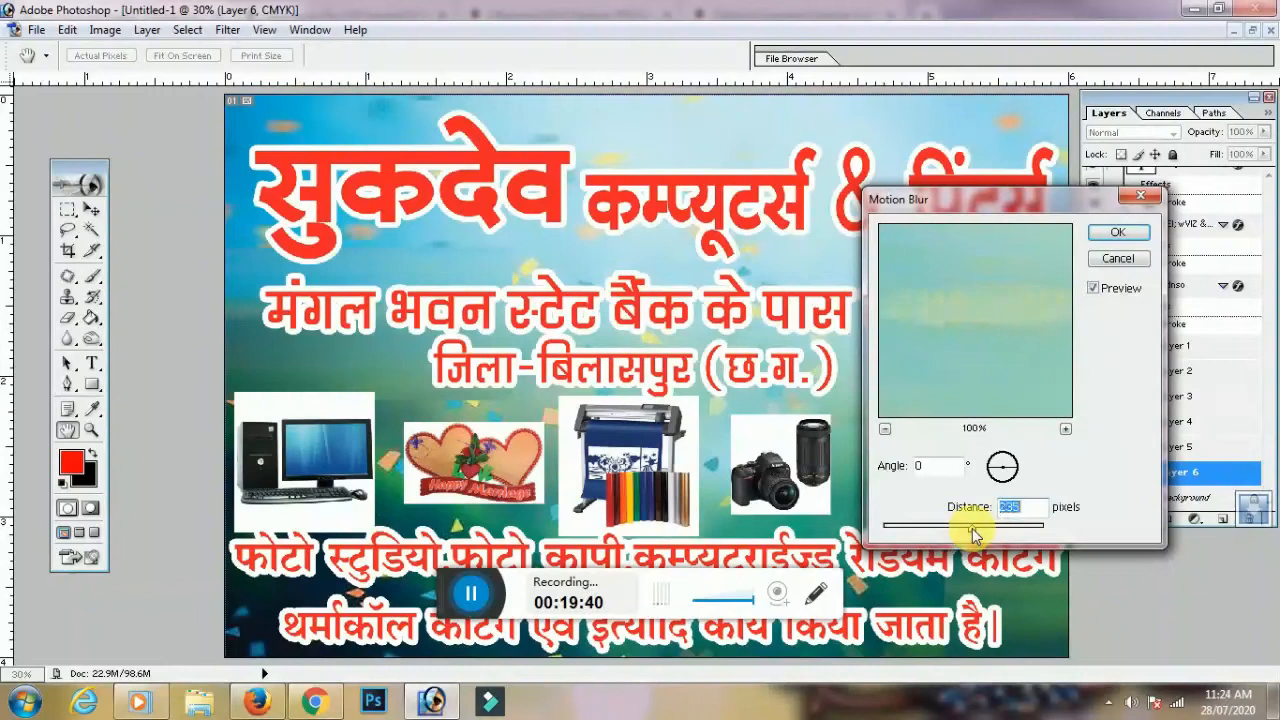
pyautogui.moveTo(975, 535); pyautogui.dragTo(1000, 538)
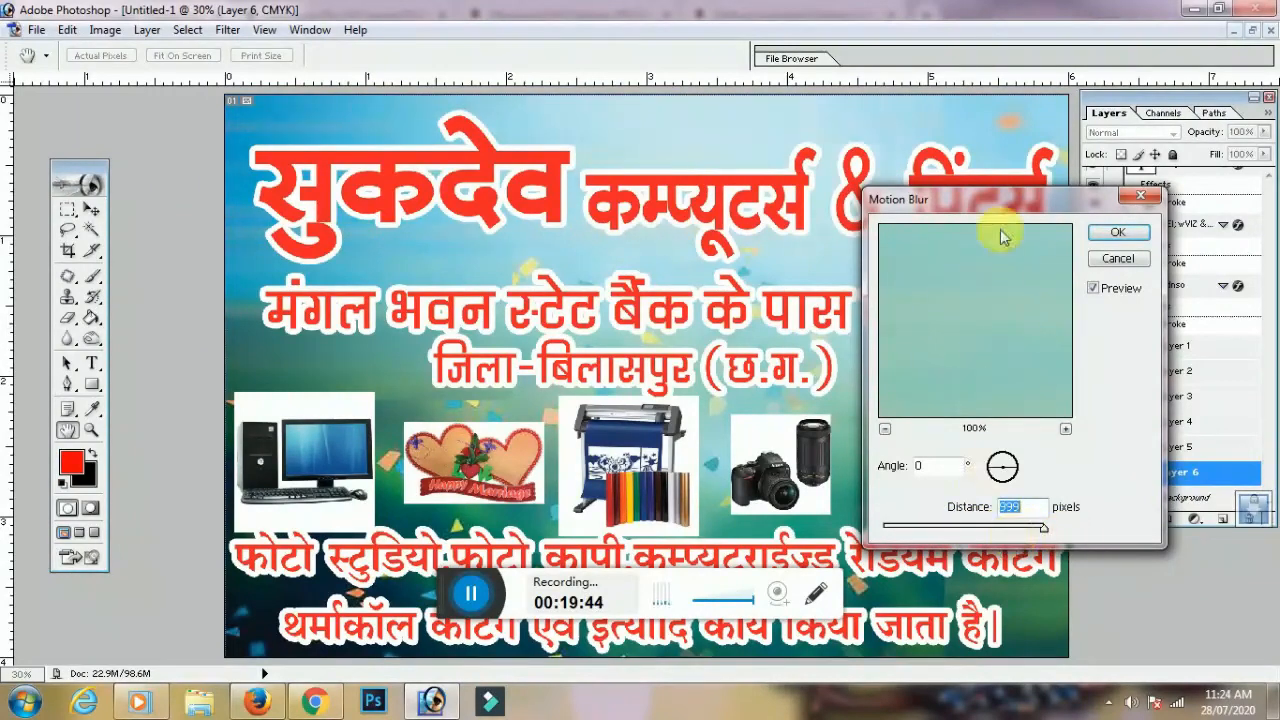
pyautogui.moveTo(1024, 210); pyautogui.dragTo(401, 200)
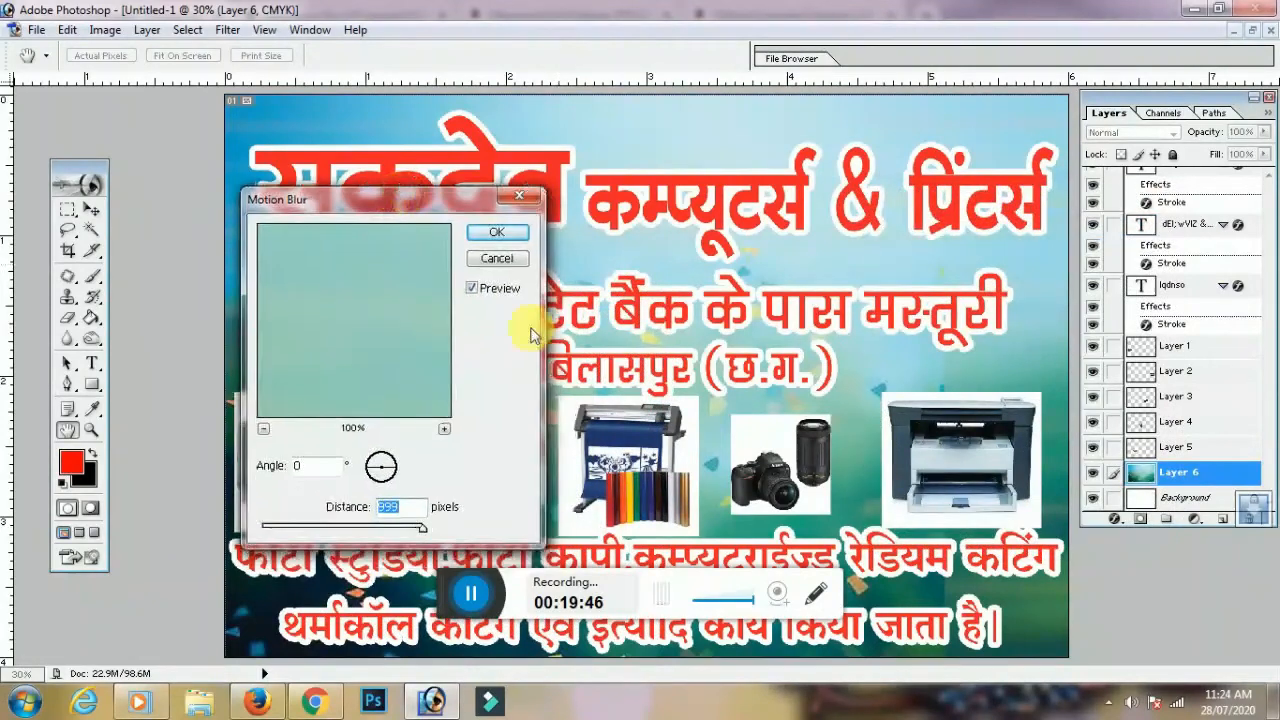
pyautogui.press('Return')
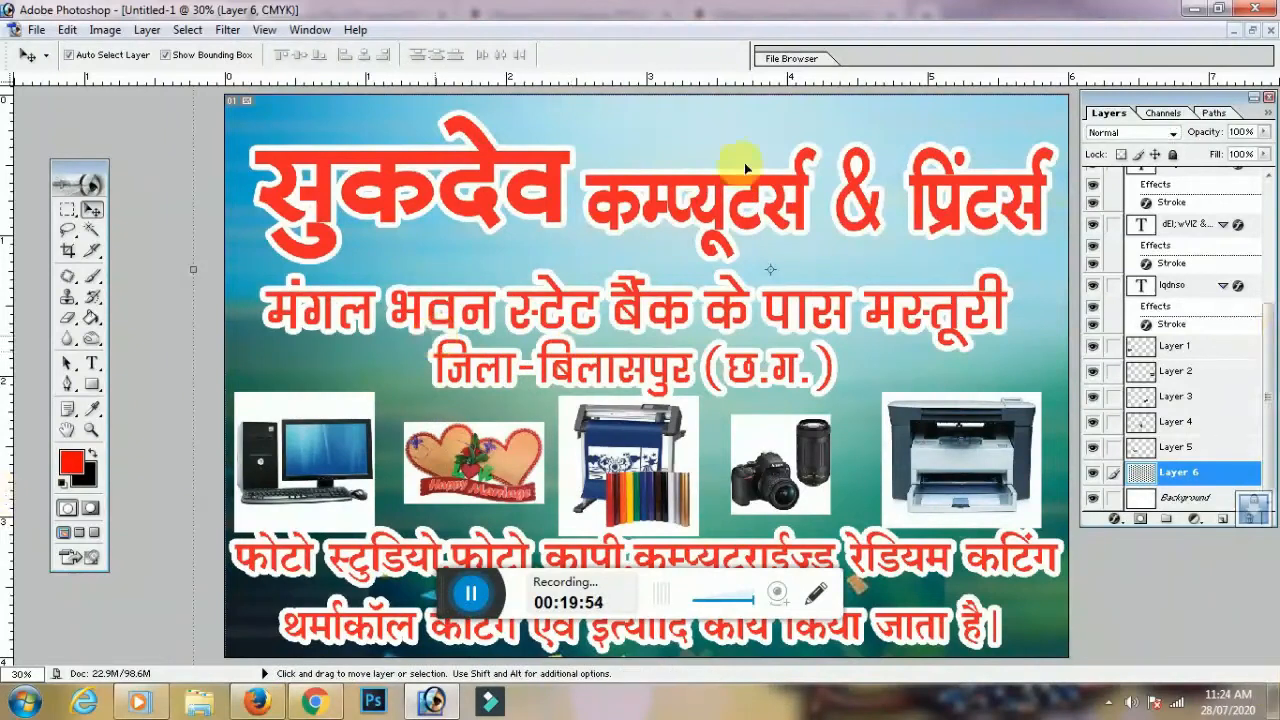
pyautogui.click(649, 181)
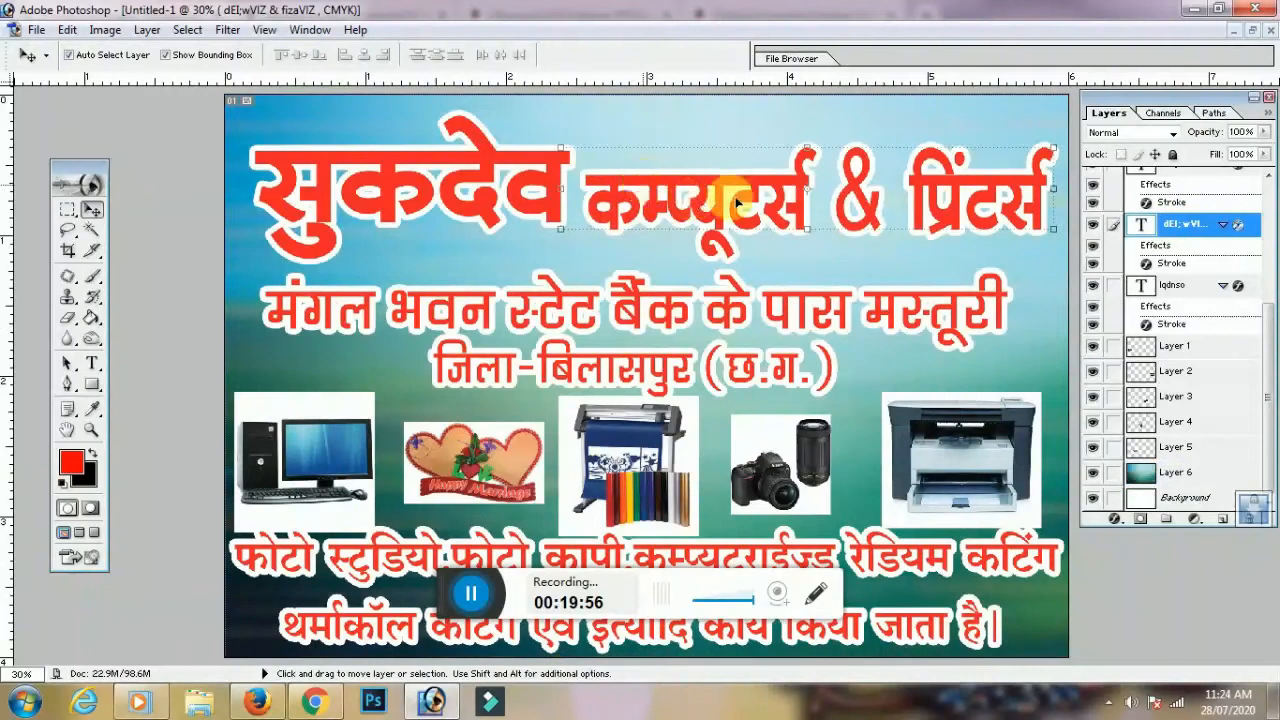
# Recolour the word कम्प्यूटर्स dark blue
pyautogui.click(91, 363)
pyautogui.moveTo(808, 205); pyautogui.dragTo(585, 205)
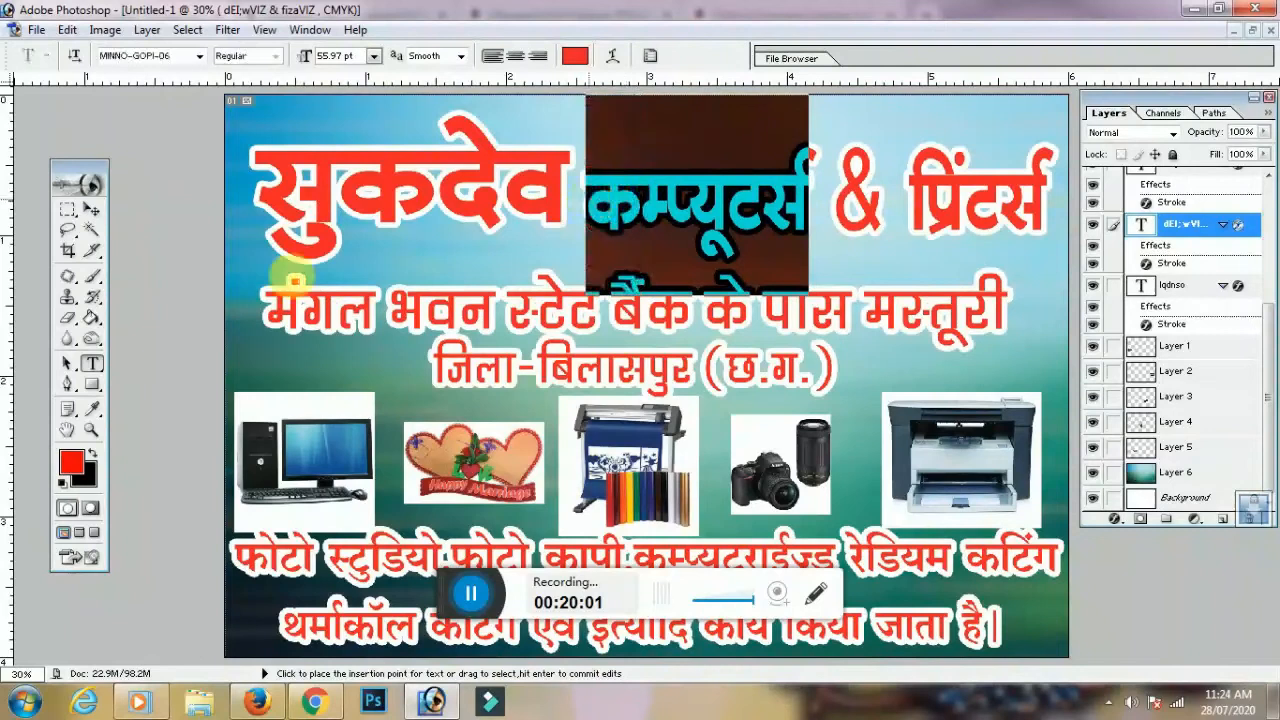
pyautogui.click(70, 460)
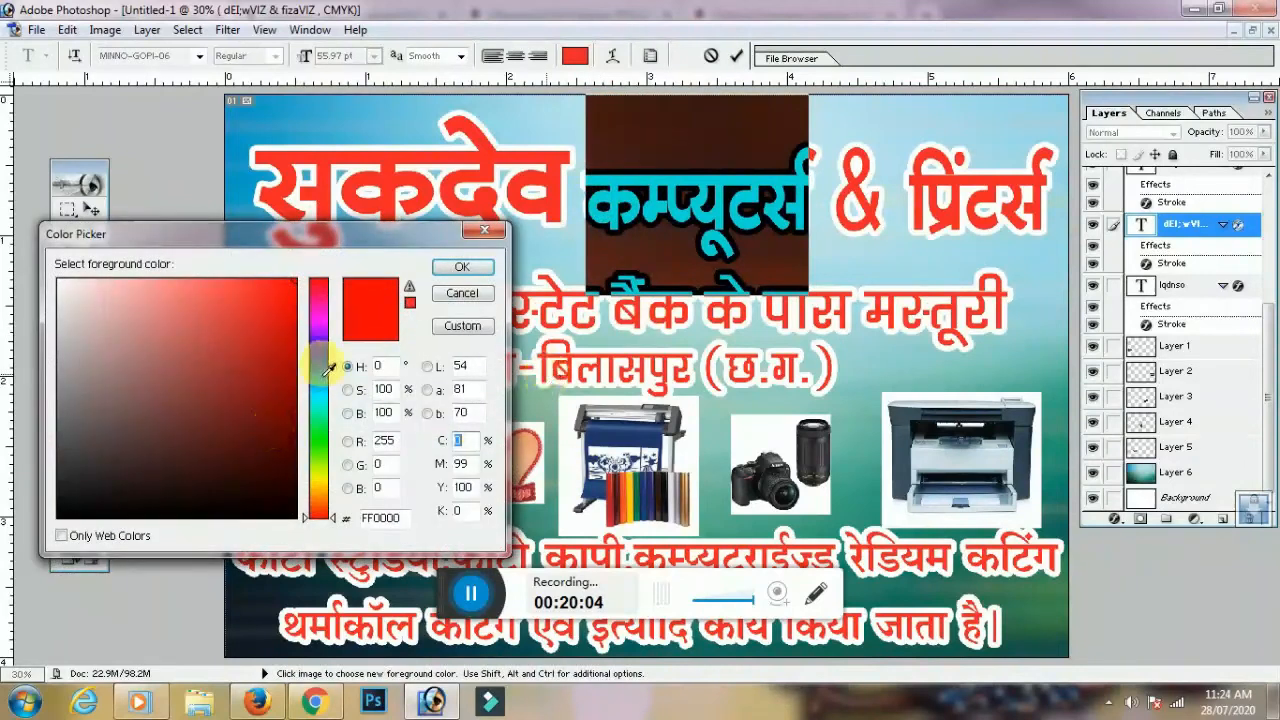
pyautogui.click(320, 365)
pyautogui.click(296, 342)
pyautogui.click(461, 267)
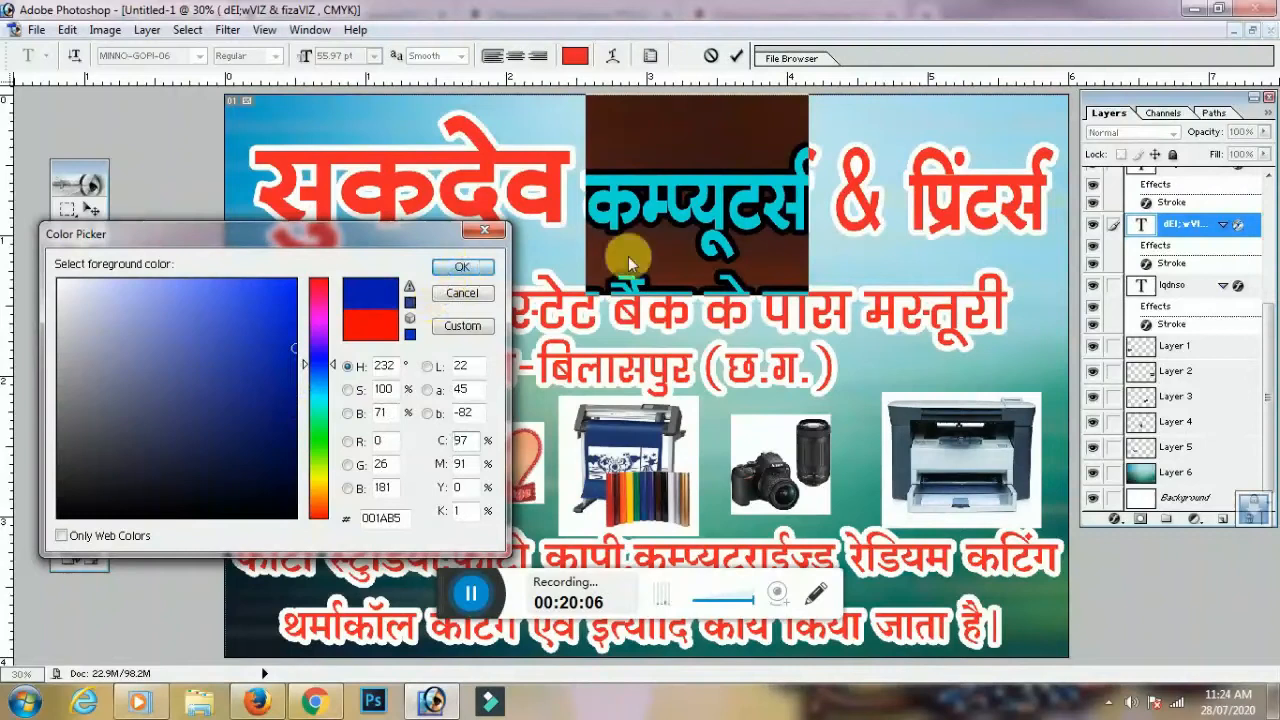
pyautogui.click(729, 208)
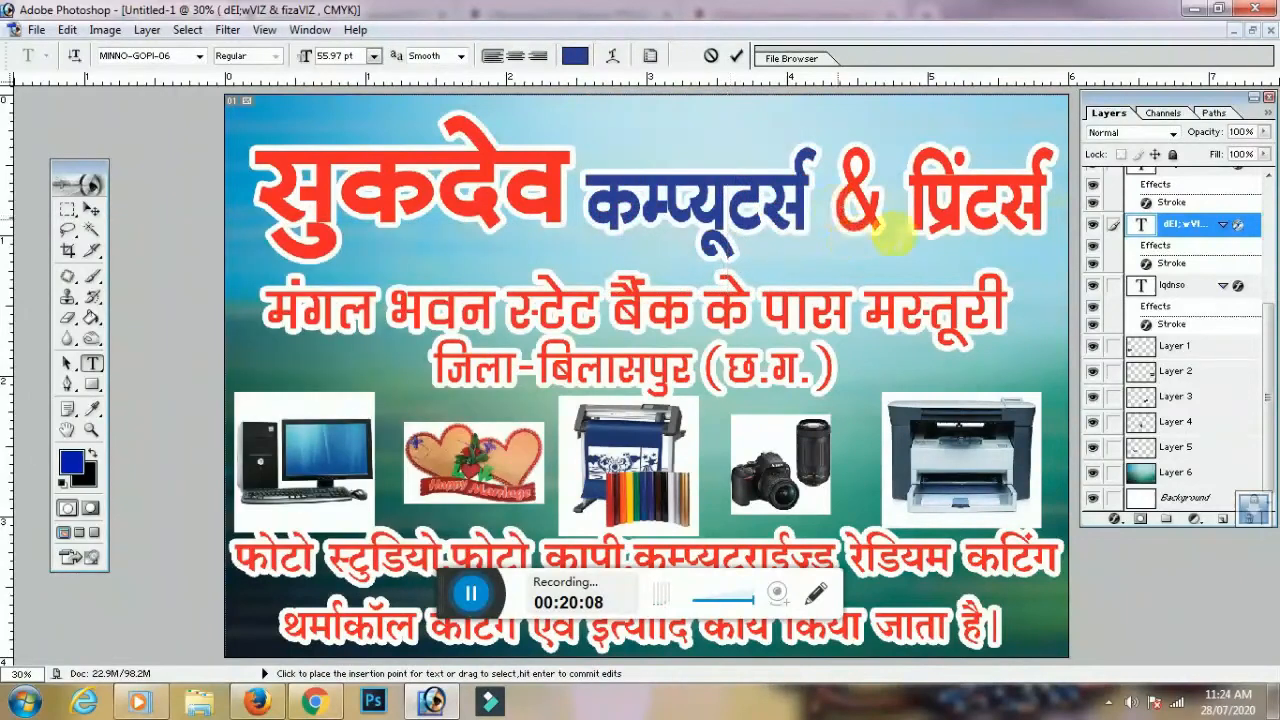
# Recolour the word प्रिंटर्स magenta
pyautogui.moveTo(910, 203); pyautogui.dragTo(1062, 210)
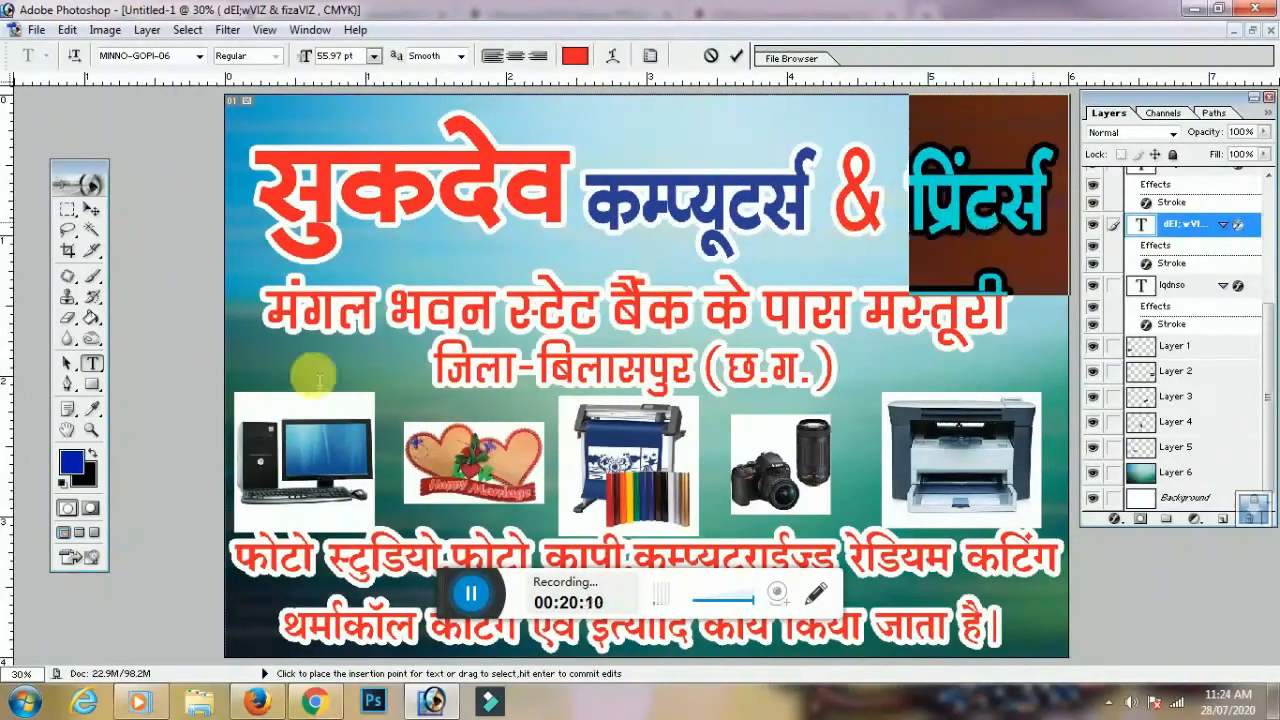
pyautogui.click(71, 461)
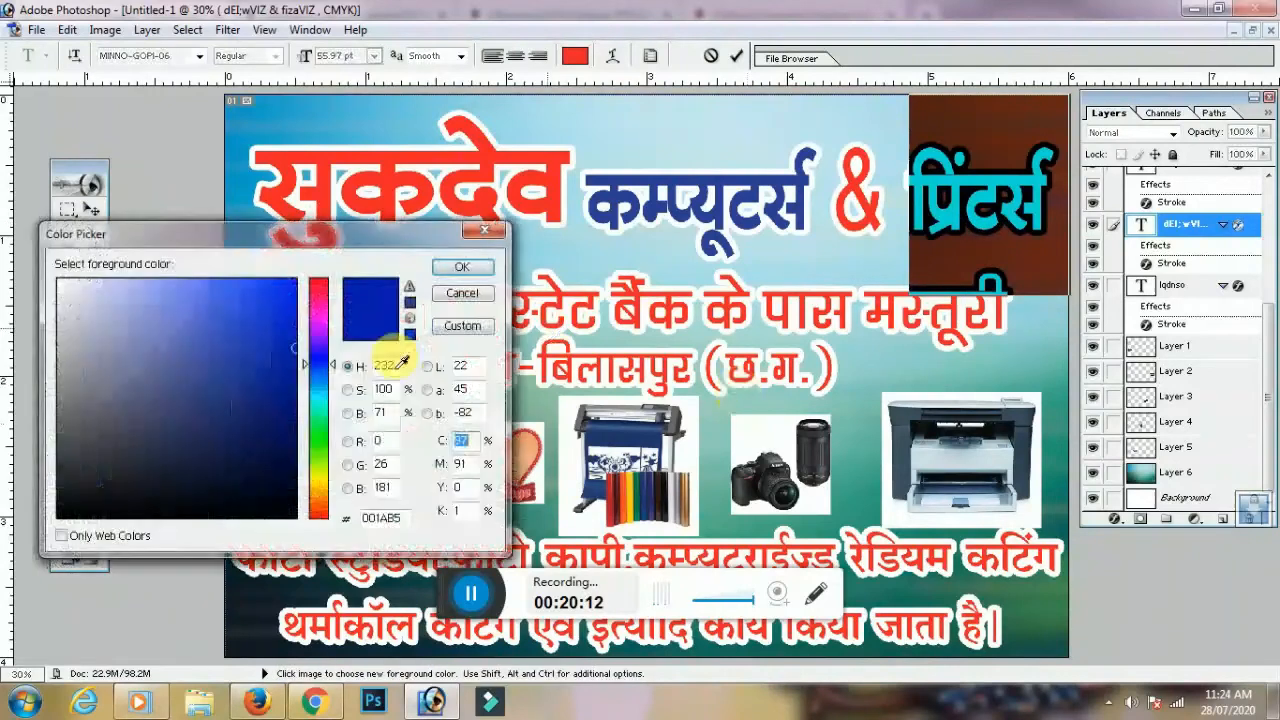
pyautogui.moveTo(320, 334); pyautogui.dragTo(320, 313)
pyautogui.click(462, 268)
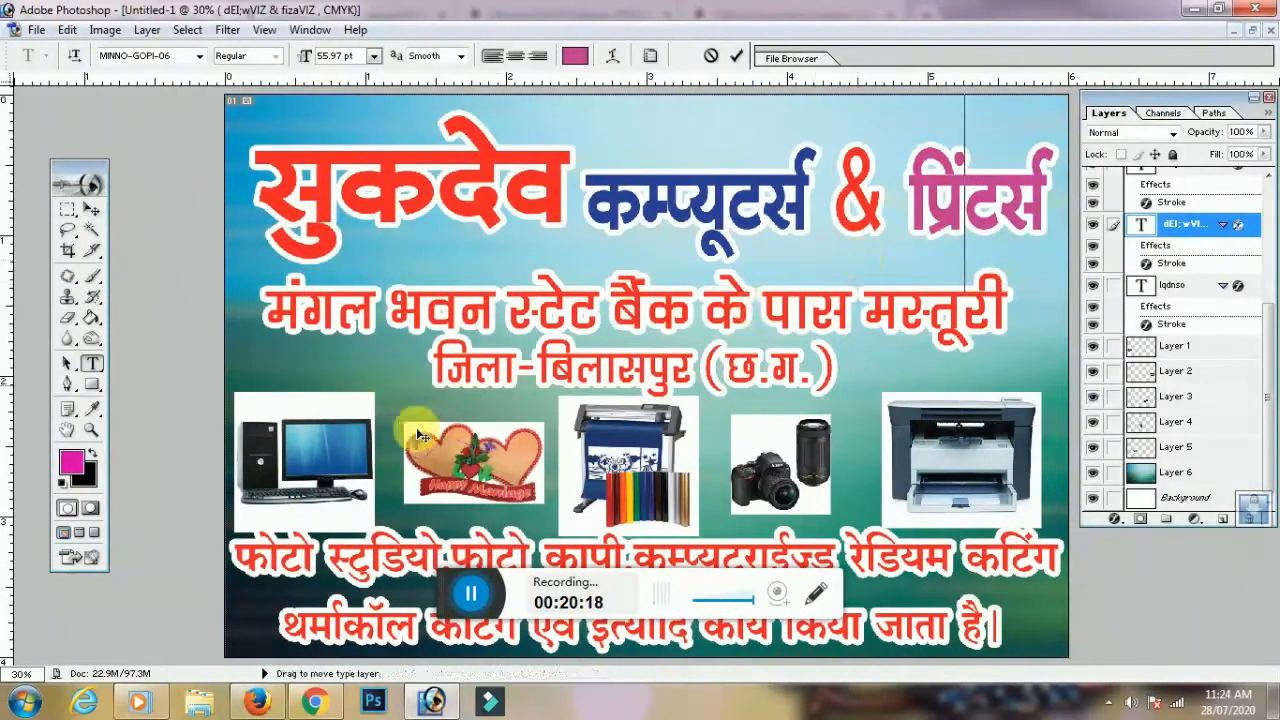
pyautogui.click(91, 210)
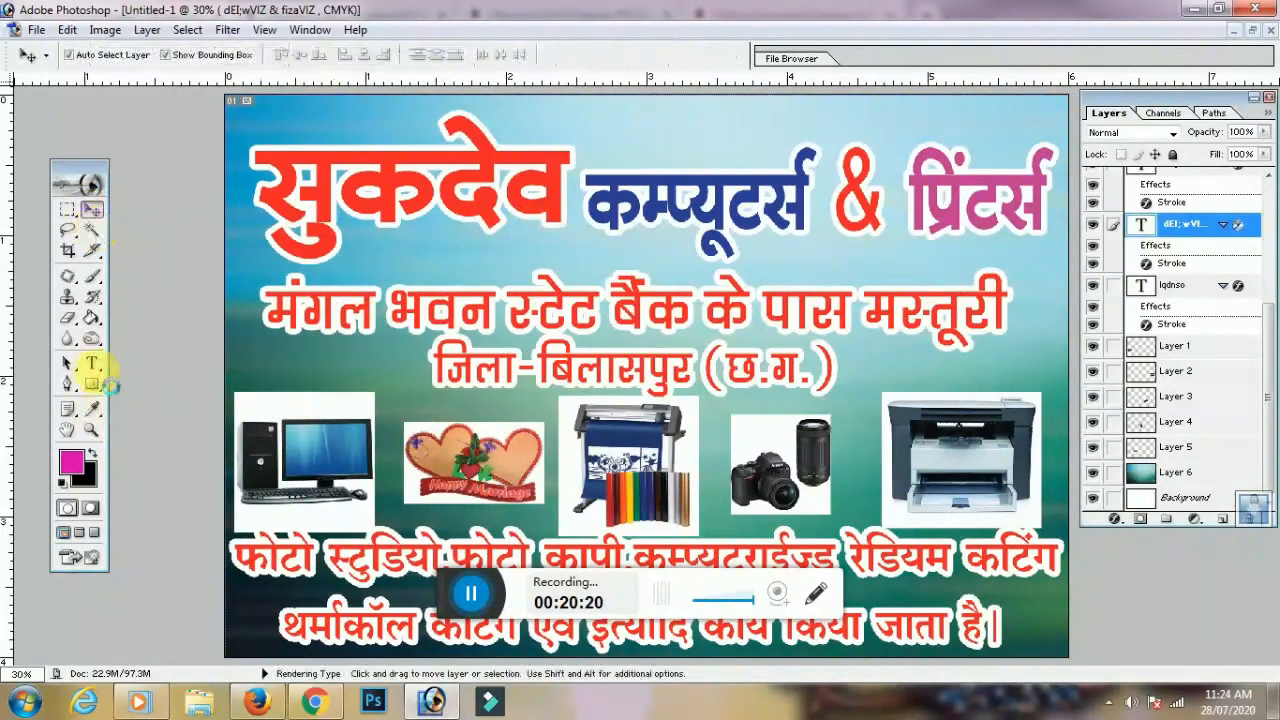
# Make the मंगल भवन address line and the जिला line black
pyautogui.click(91, 363)
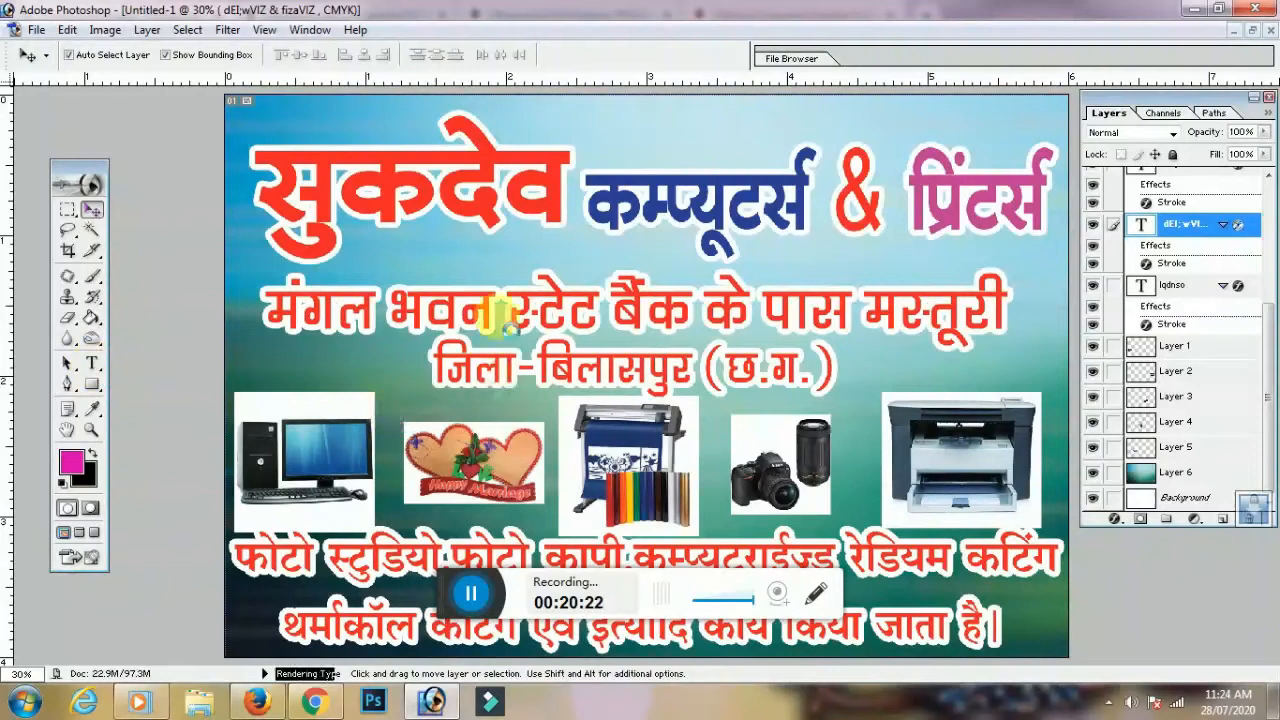
pyautogui.click(509, 328)
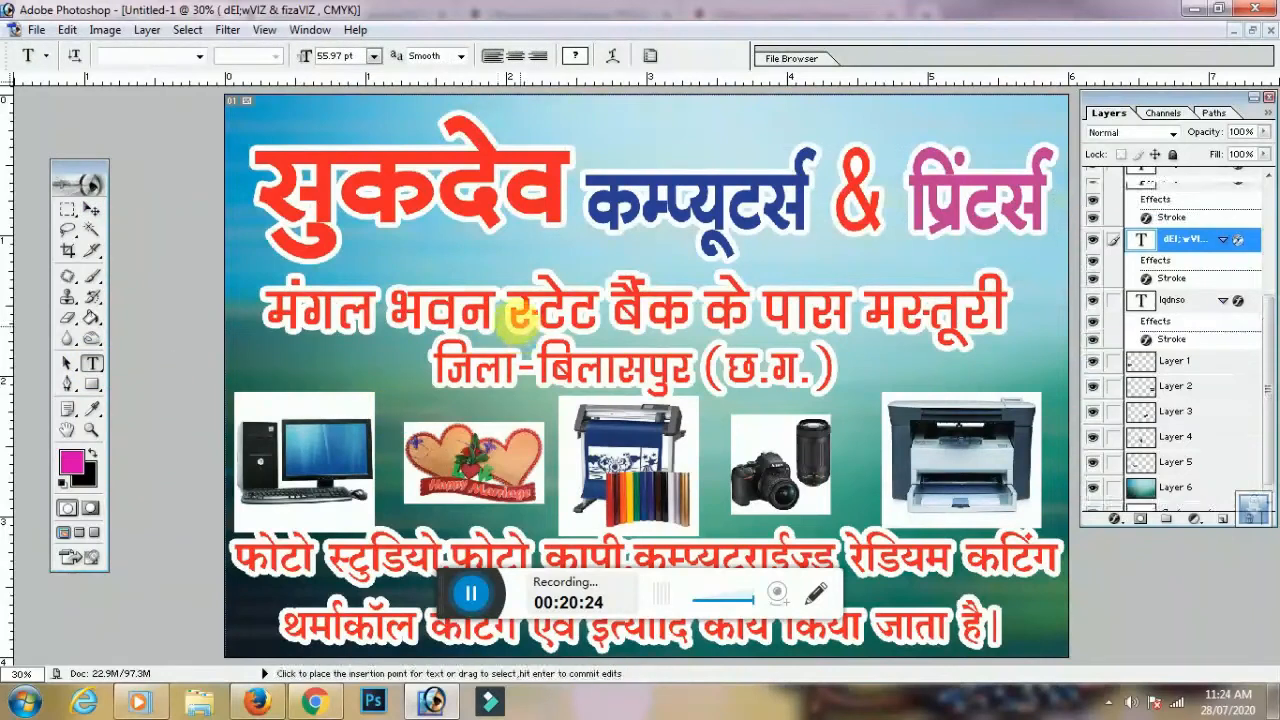
pyautogui.moveTo(258, 300); pyautogui.dragTo(1005, 316)
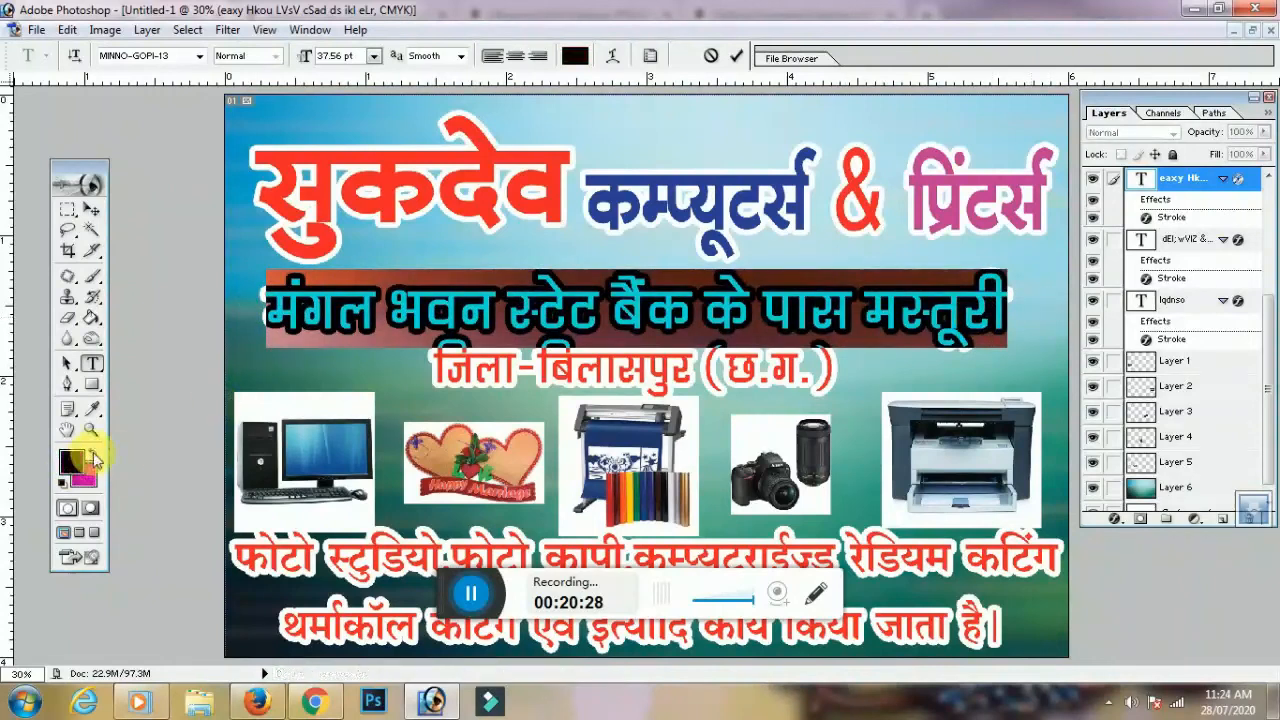
pyautogui.click(566, 309)
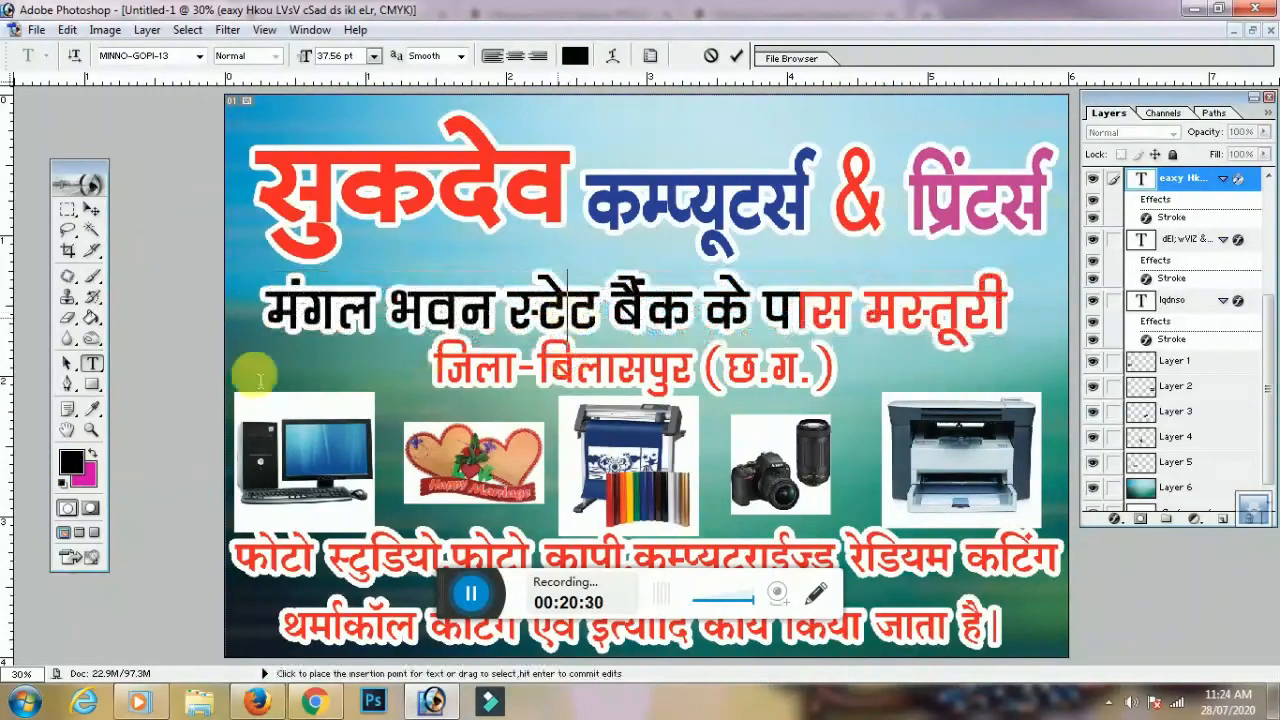
pyautogui.click(91, 211)
pyautogui.click(91, 364)
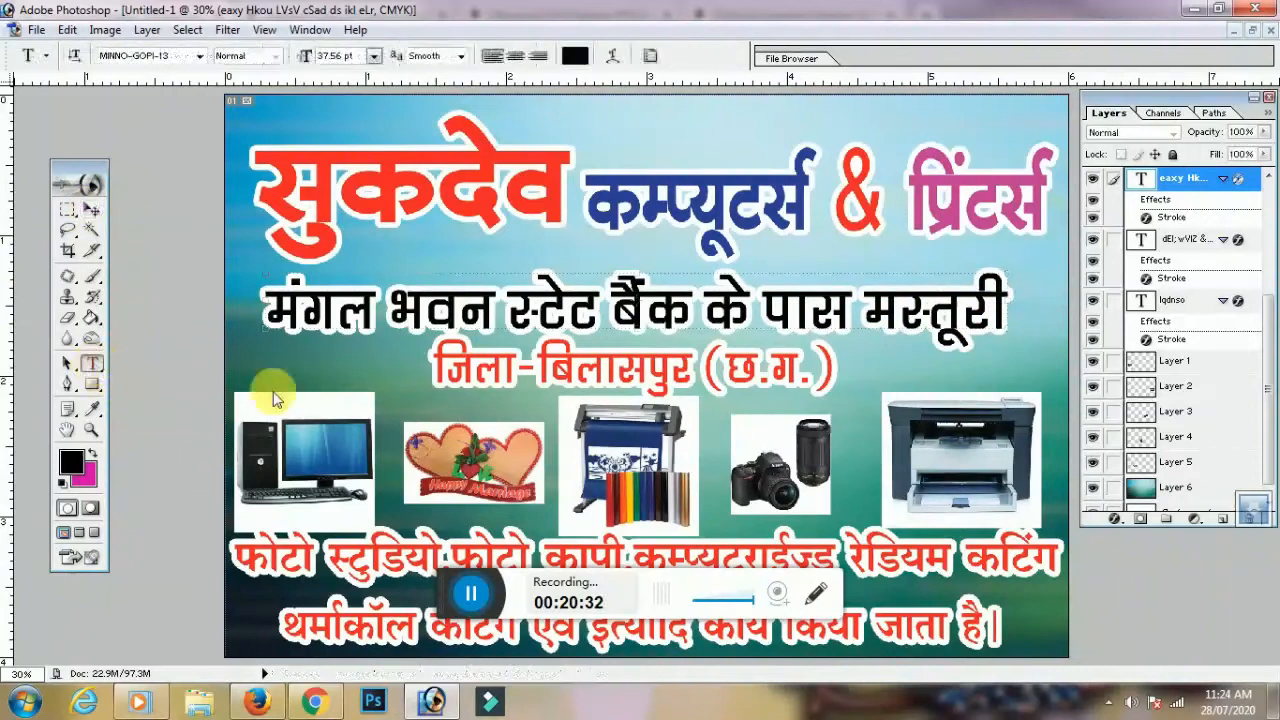
pyautogui.click(516, 370)
pyautogui.hotkey('ctrl', 'a')
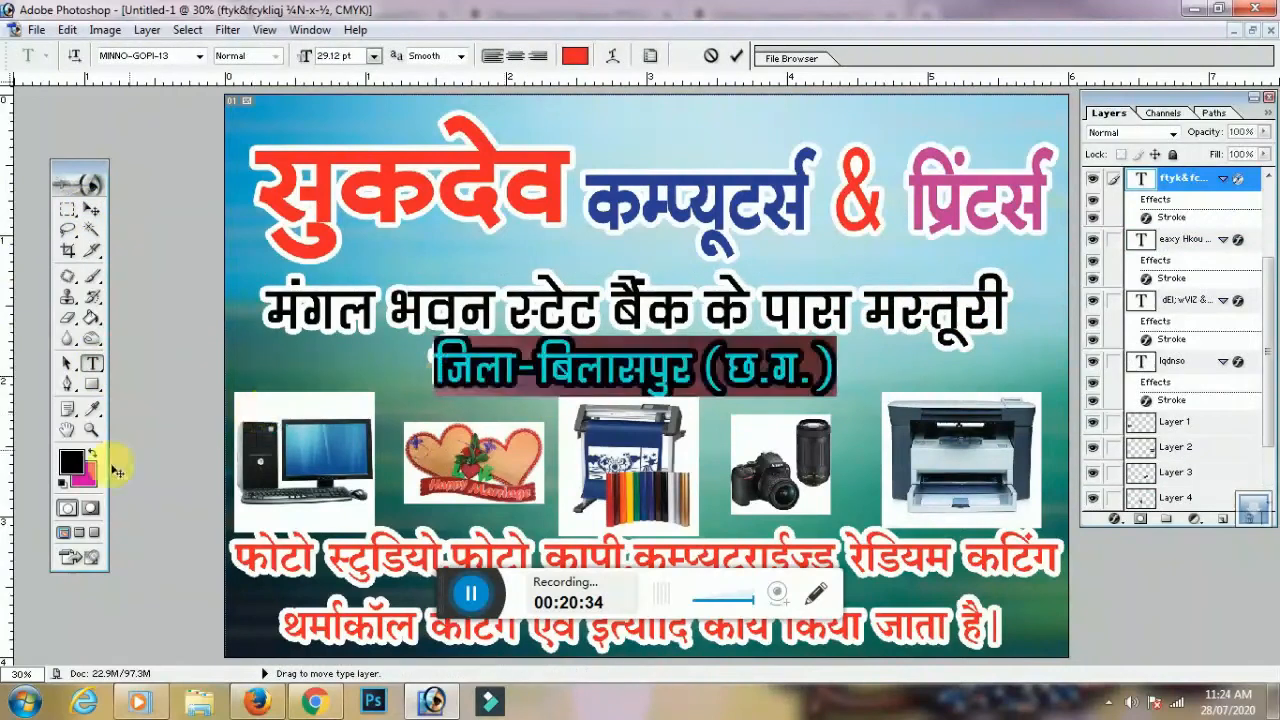
pyautogui.click(71, 461)
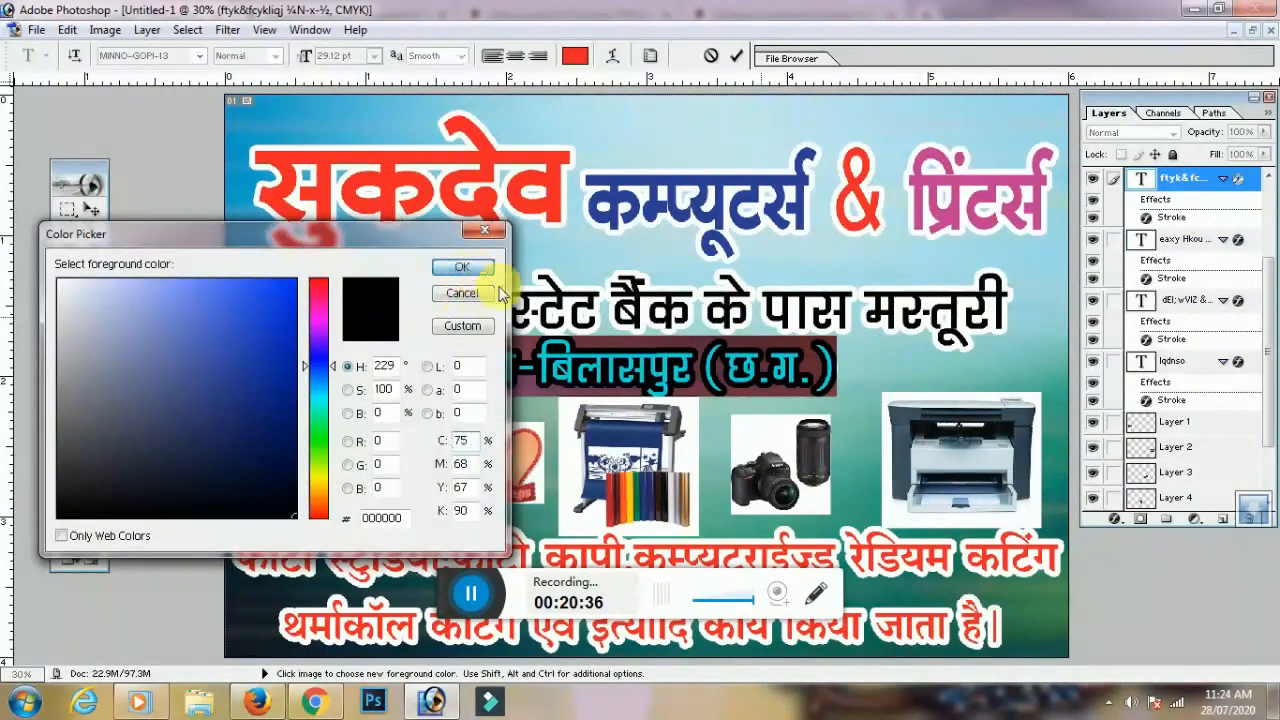
pyautogui.click(468, 268)
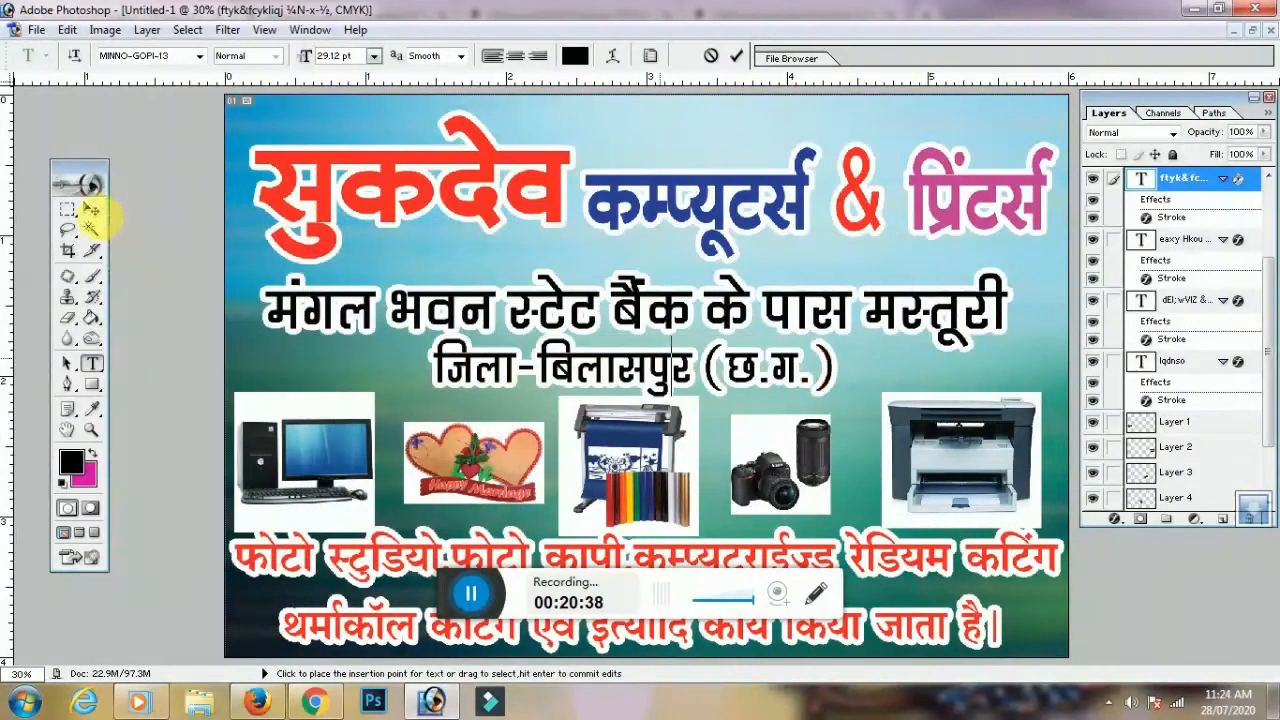
pyautogui.click(91, 209)
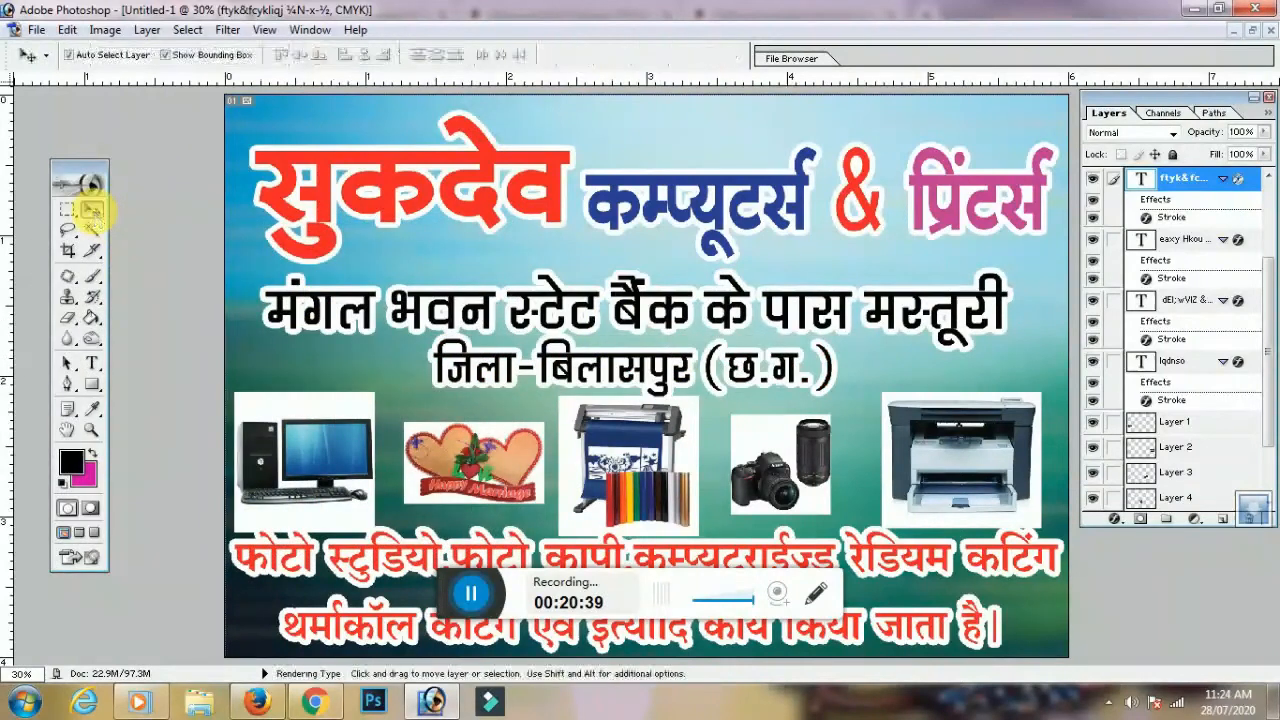
pyautogui.click(745, 297)
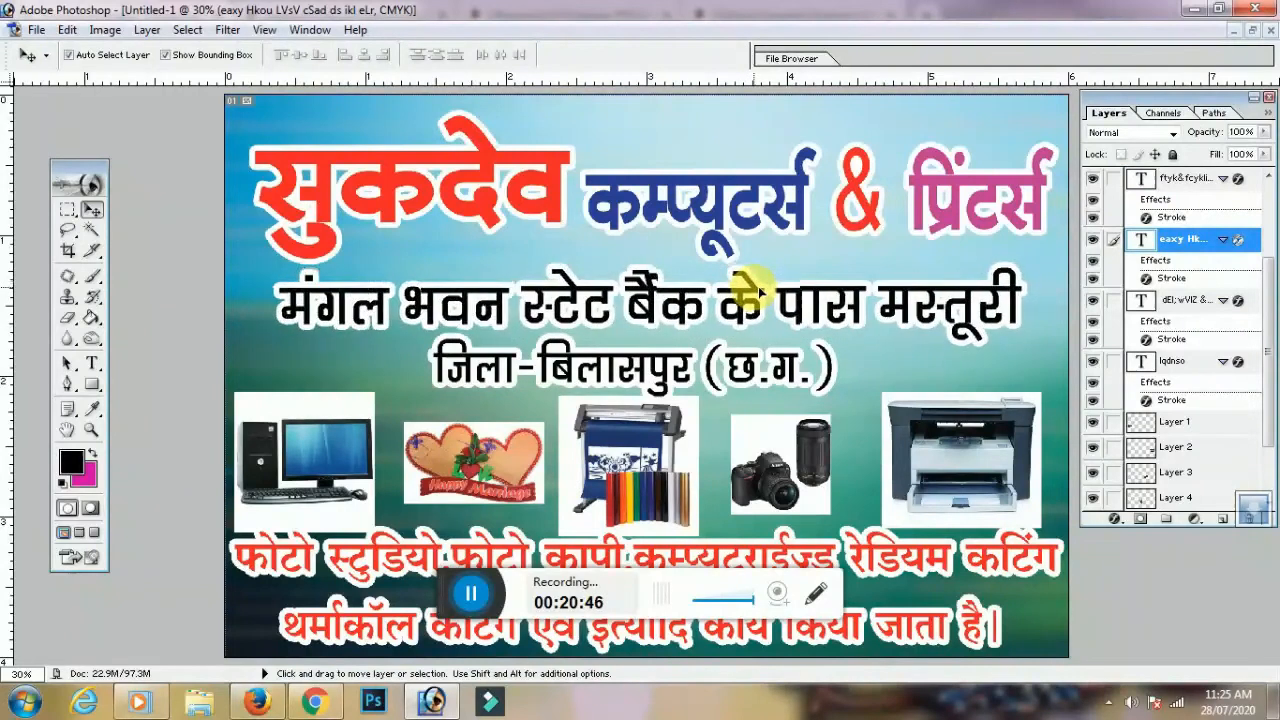
# Scale down the जिला-बिलासपुर (छ.ग.) line and move it up-right, centred under the address
pyautogui.click(693, 366)
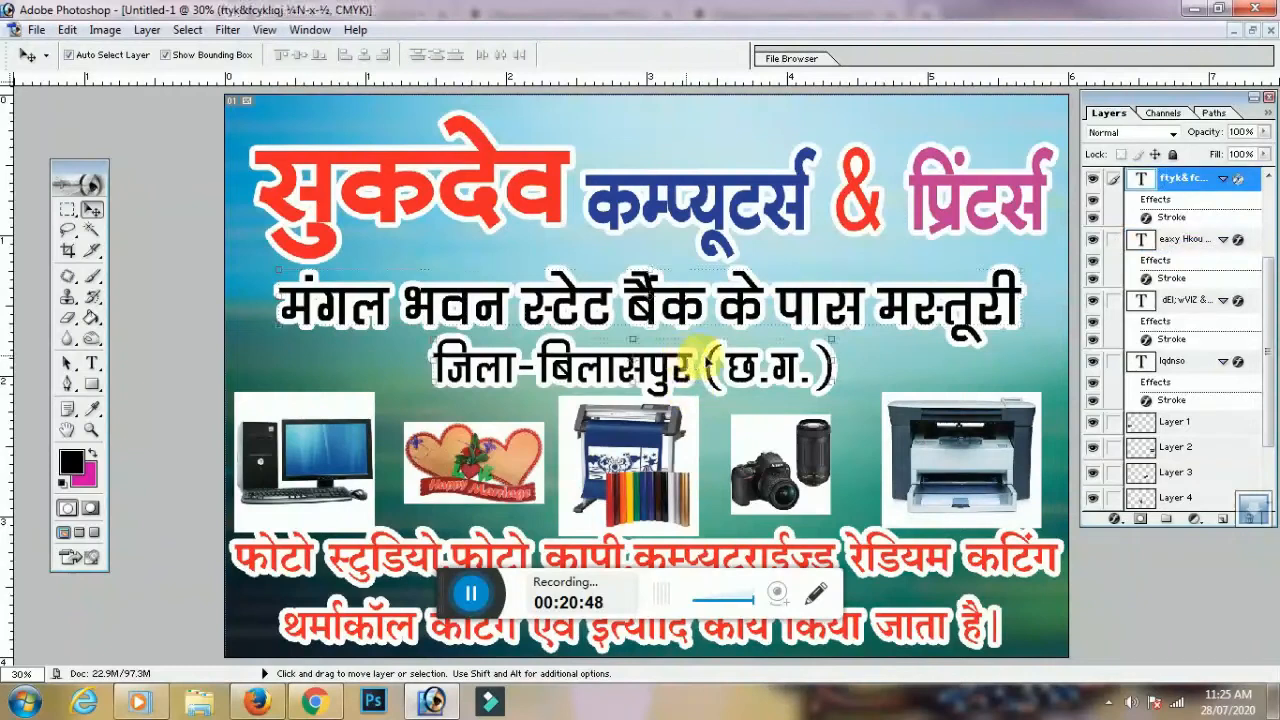
pyautogui.moveTo(838, 343); pyautogui.dragTo(795, 350)
pyautogui.press('Return')
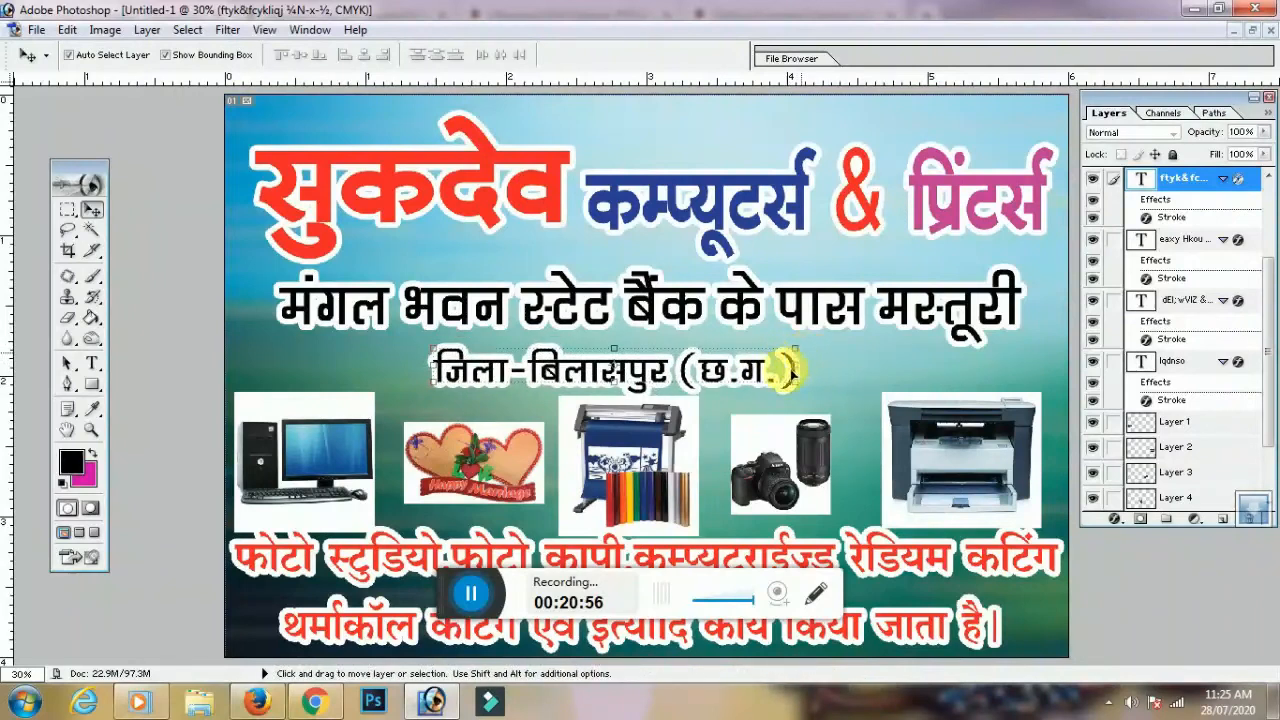
pyautogui.moveTo(790, 372); pyautogui.dragTo(827, 360)
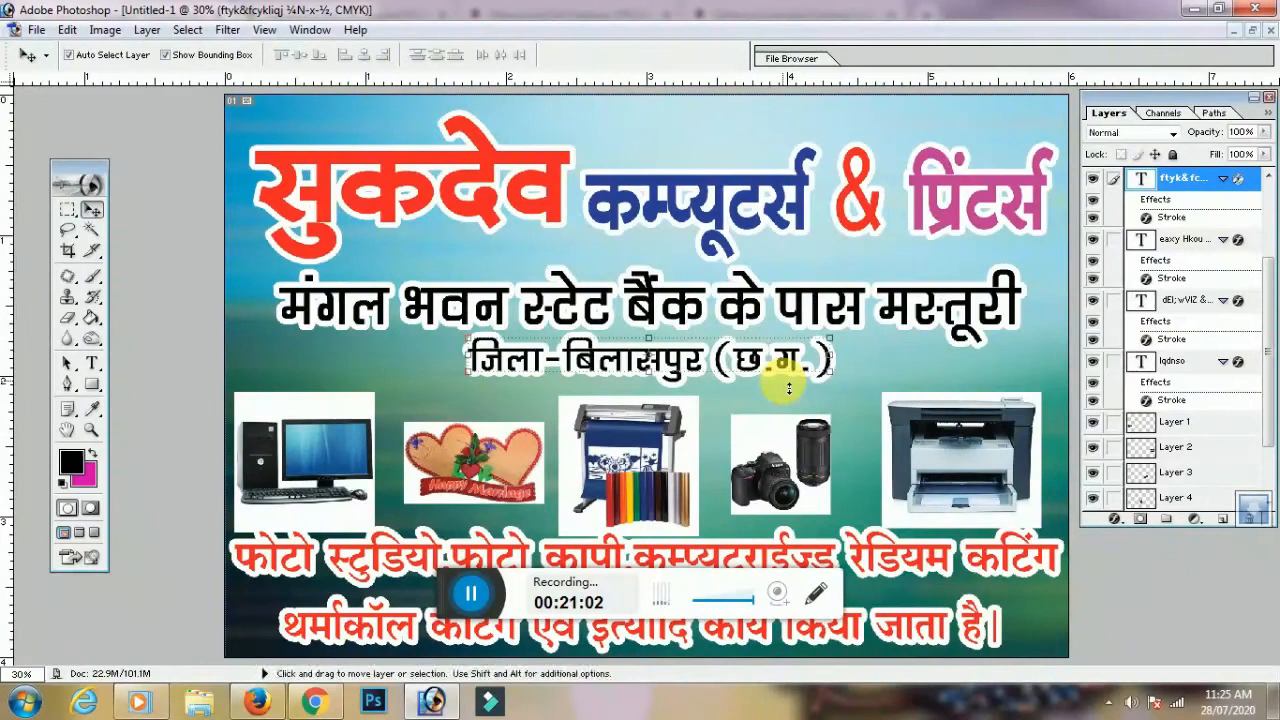
# Increase the white Stroke size on the जिला-बिलासपुर line, discarding a trial Bevel and Emboss
pyautogui.click(1114, 519)
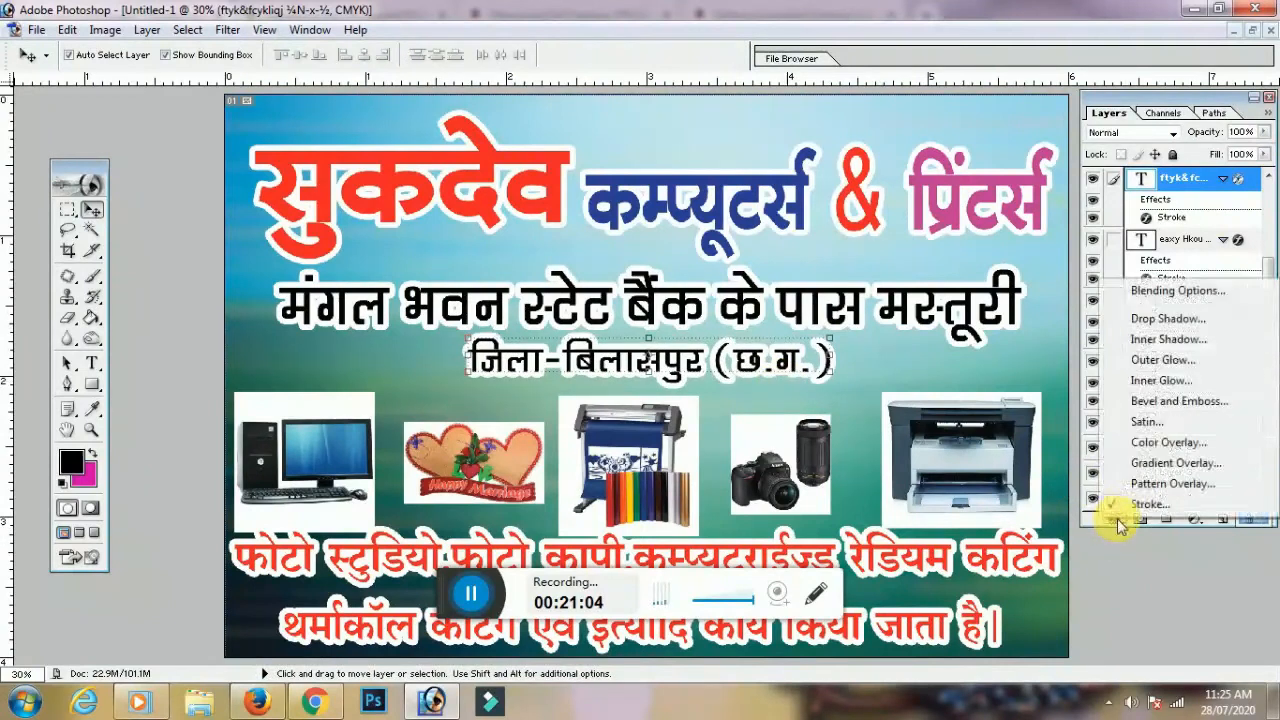
pyautogui.click(1140, 506)
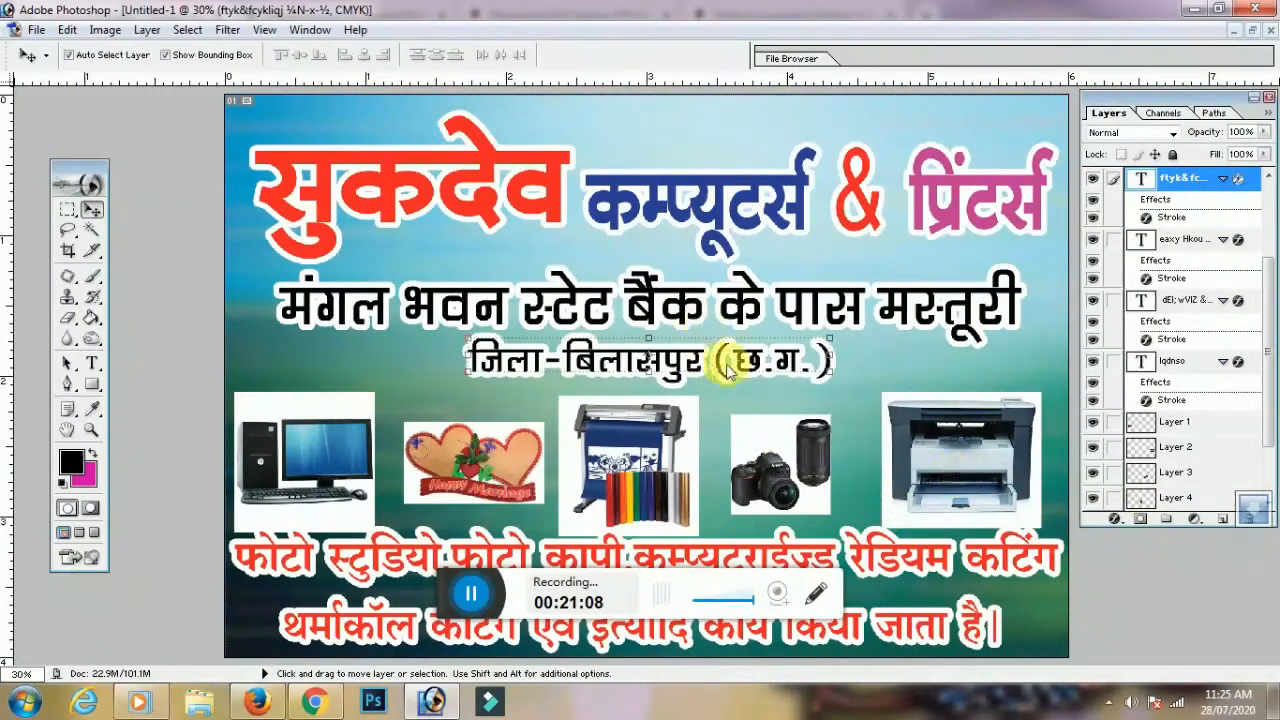
pyautogui.click(700, 347)
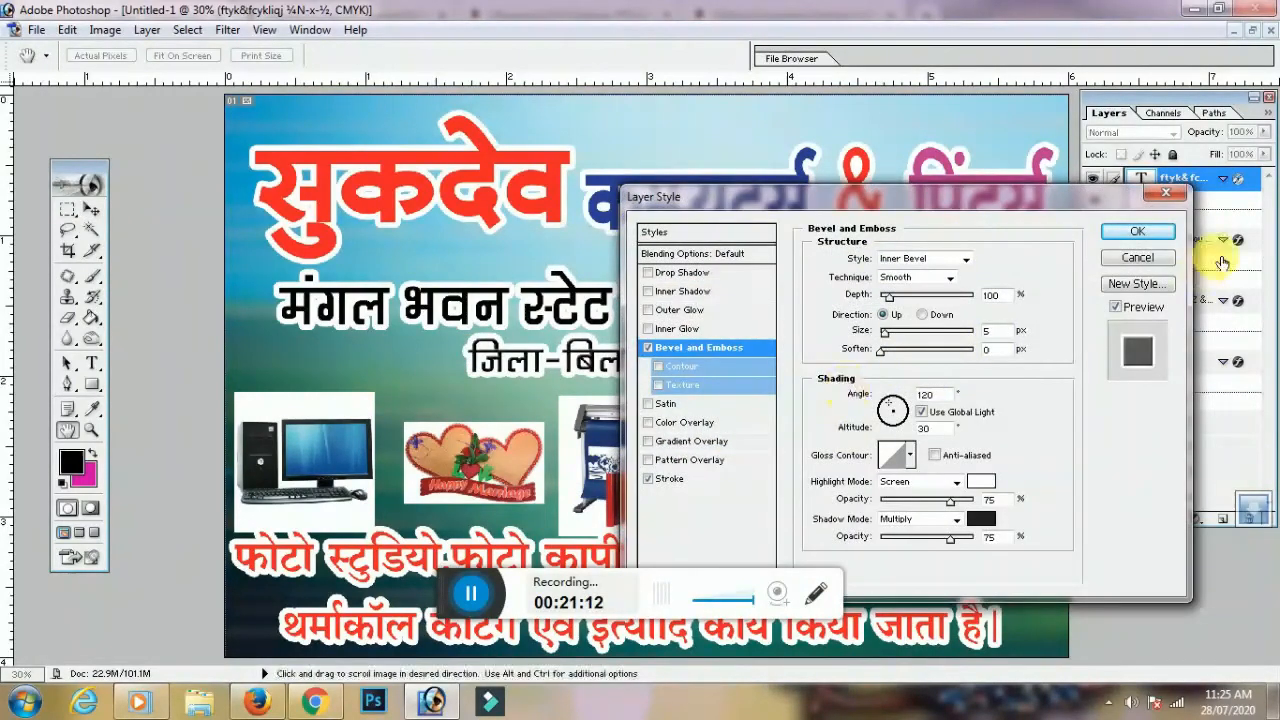
pyautogui.click(1137, 259)
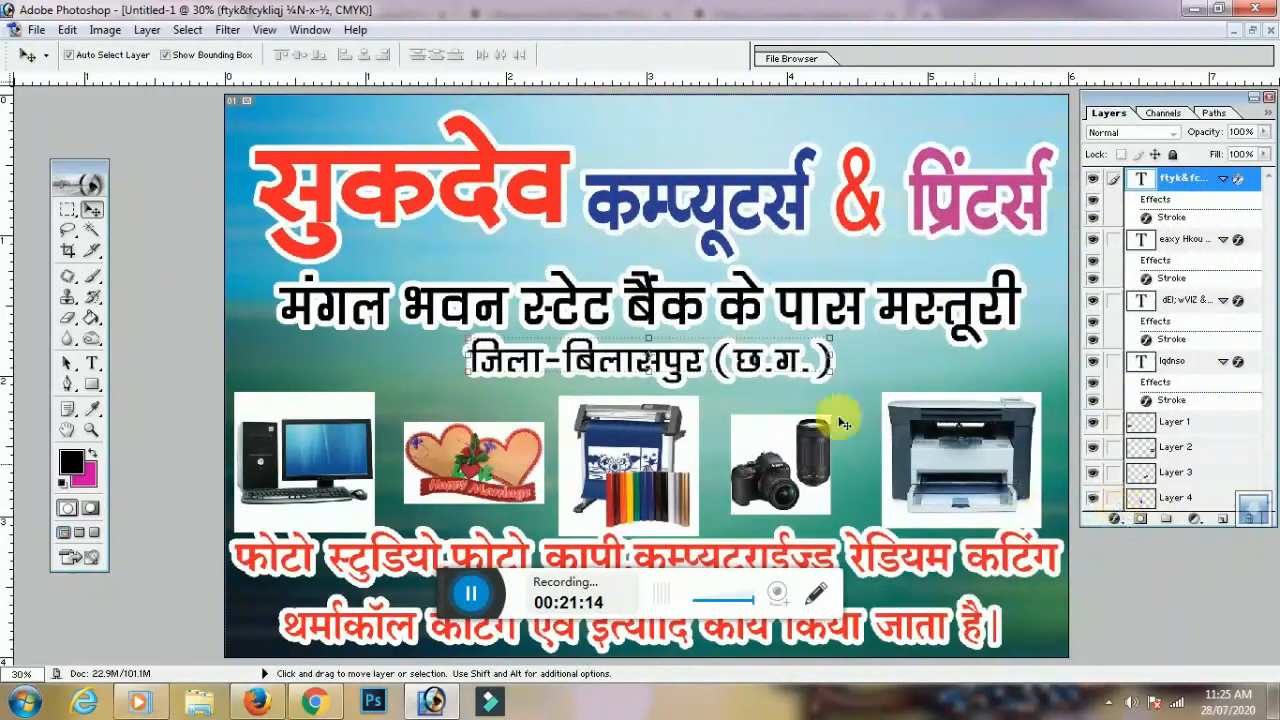
pyautogui.click(1115, 518)
pyautogui.click(1148, 508)
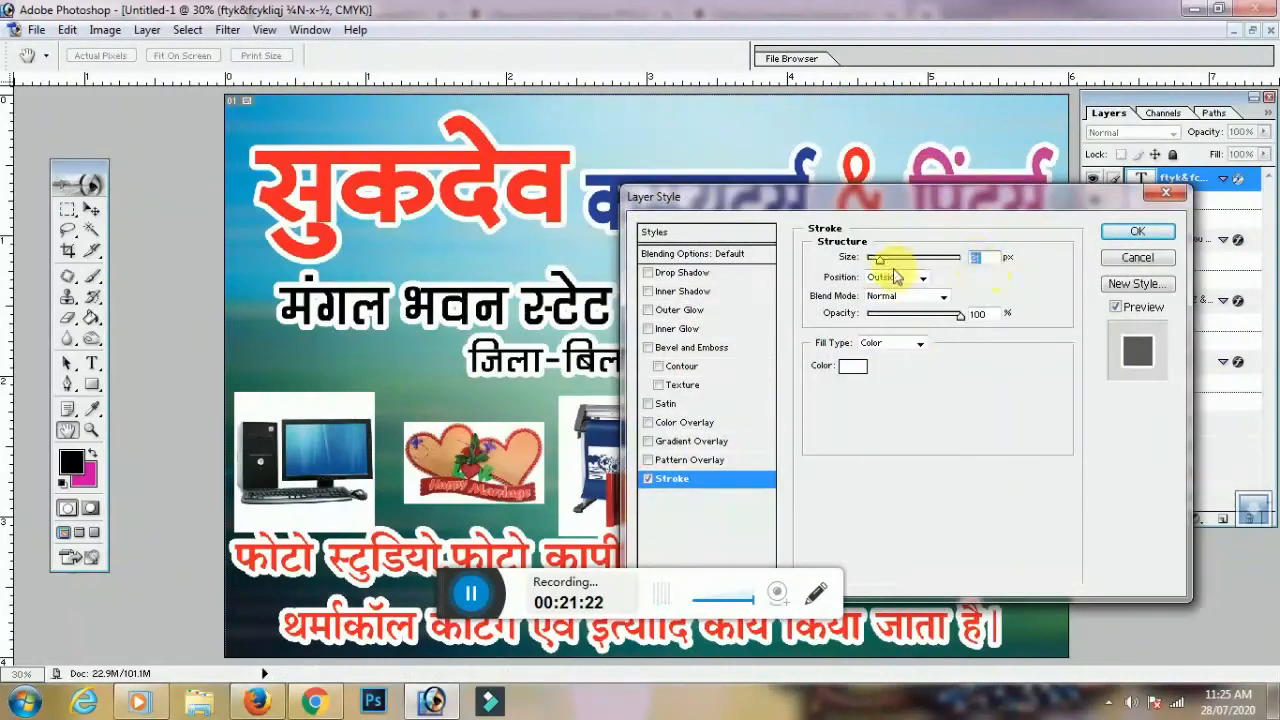
pyautogui.moveTo(878, 262); pyautogui.dragTo(874, 262)
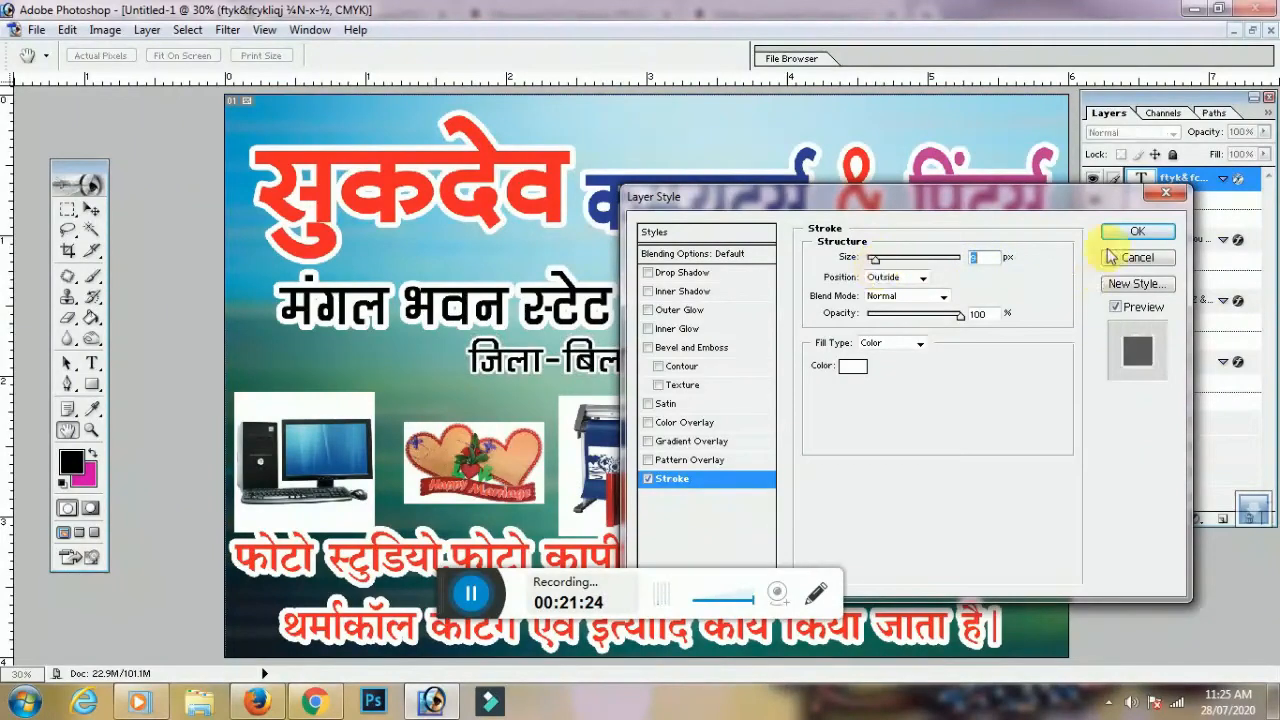
pyautogui.moveTo(857, 200); pyautogui.dragTo(989, 239)
pyautogui.moveTo(1013, 305)
pyautogui.mouseDown()
pyautogui.moveTo(1049, 306)
pyautogui.moveTo(1011, 302)
pyautogui.mouseUp()
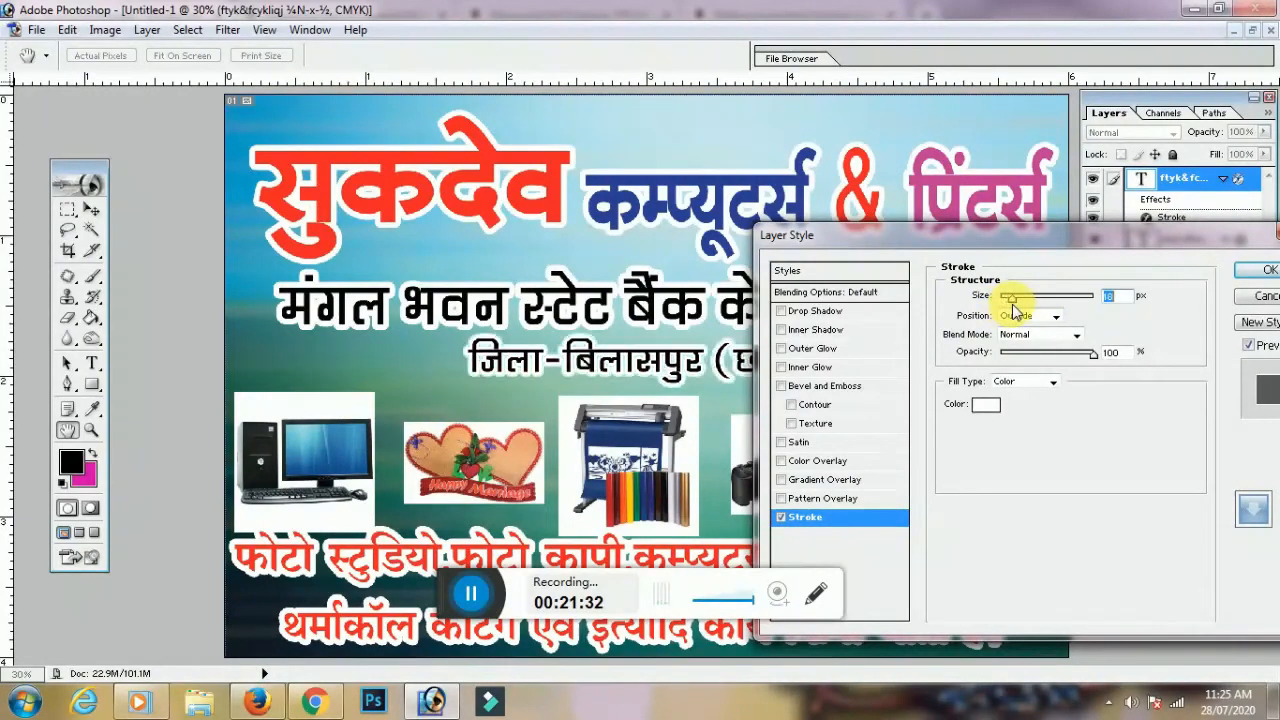
pyautogui.moveTo(1040, 237); pyautogui.dragTo(958, 236)
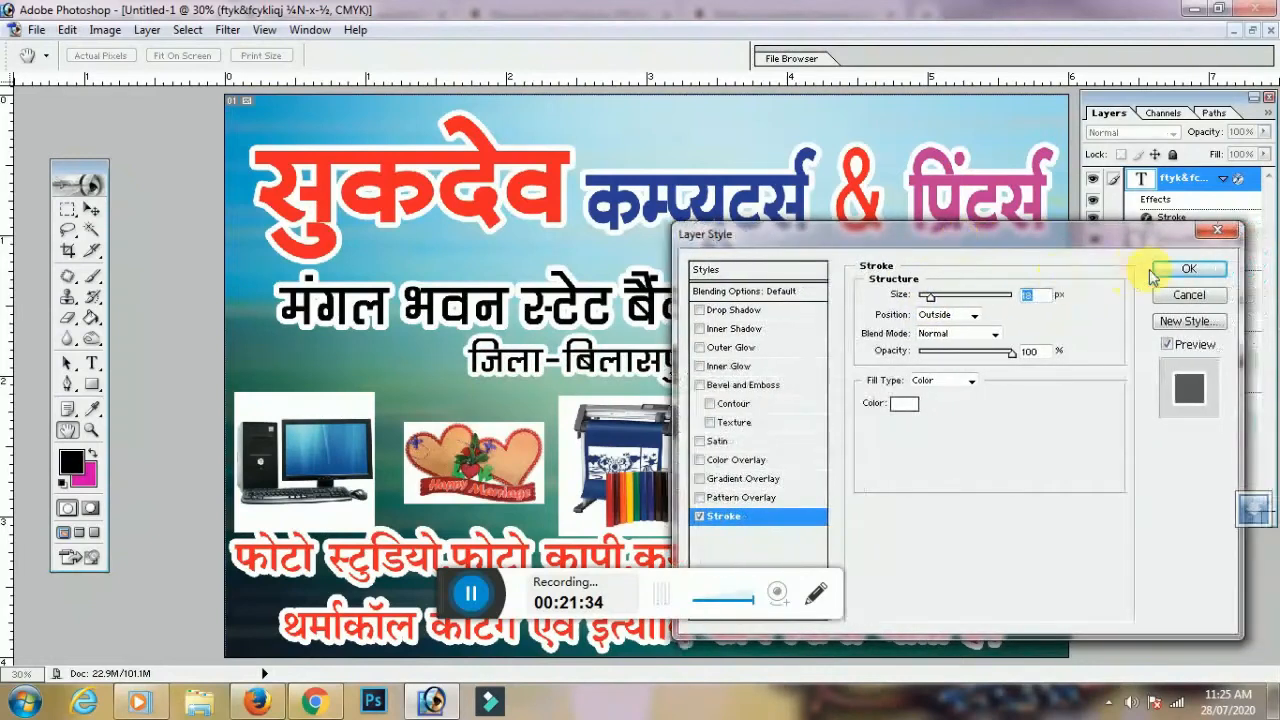
pyautogui.click(1184, 272)
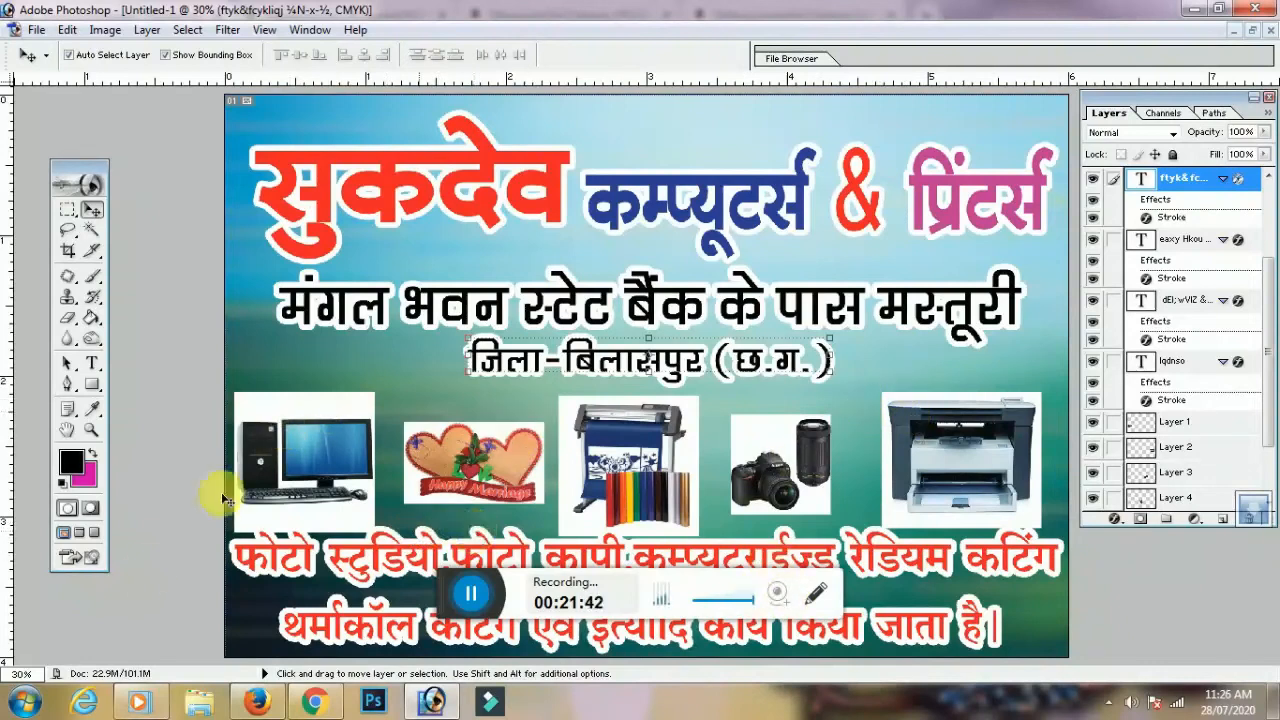
pyautogui.click(312, 452)
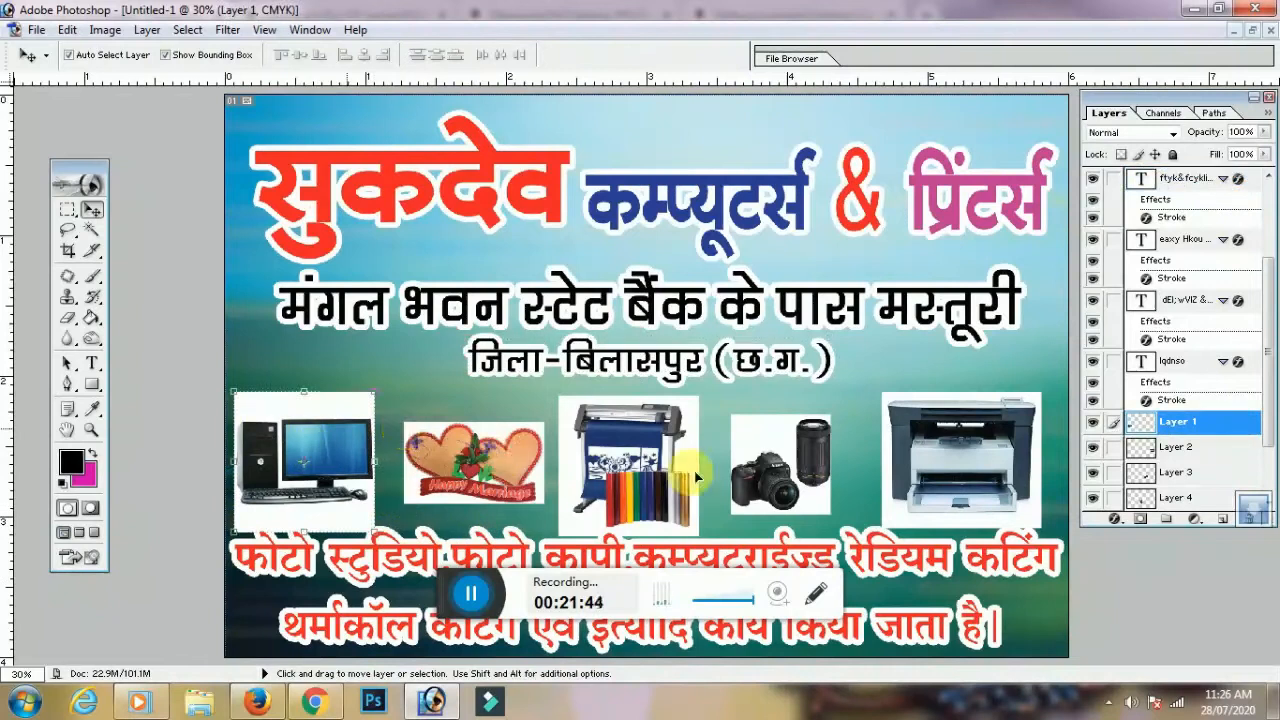
# Magic-wand and delete the white backgrounds around the computer and hearts pictures
pyautogui.click(92, 230)
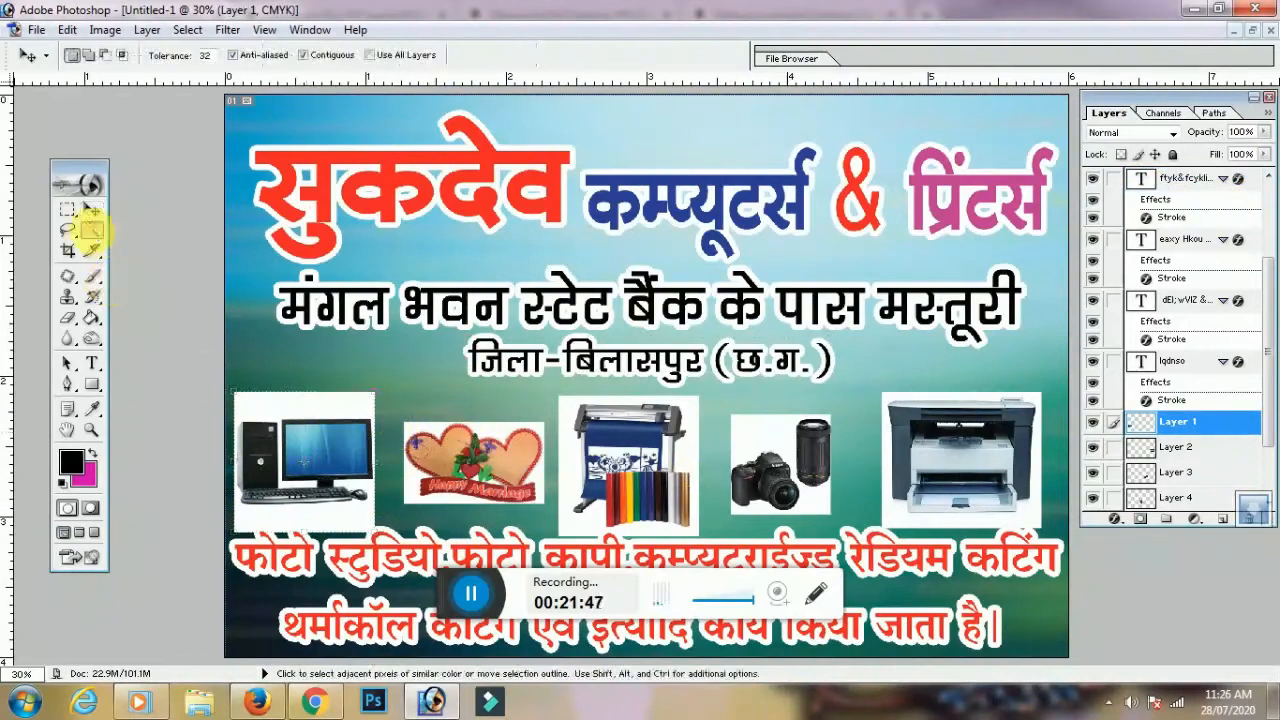
pyautogui.click(342, 403)
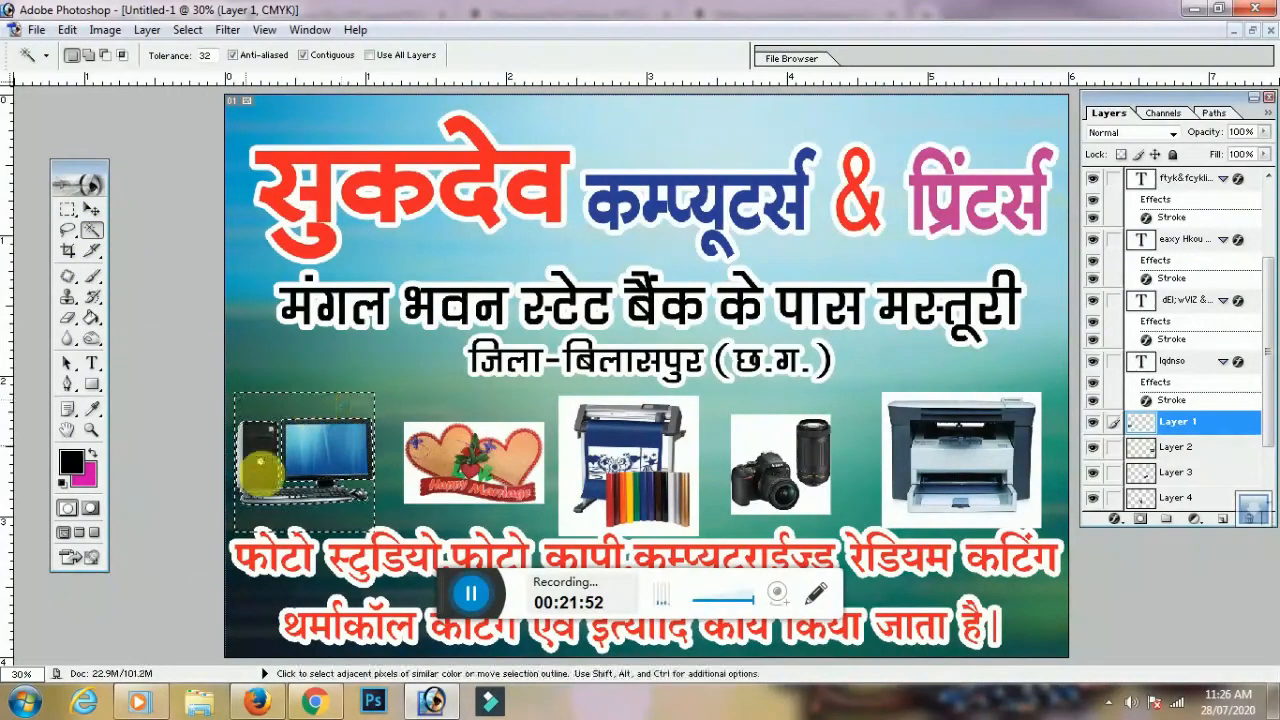
pyautogui.press('c')
pyautogui.hotkey('ctrl', 'd')
pyautogui.click(92, 209)
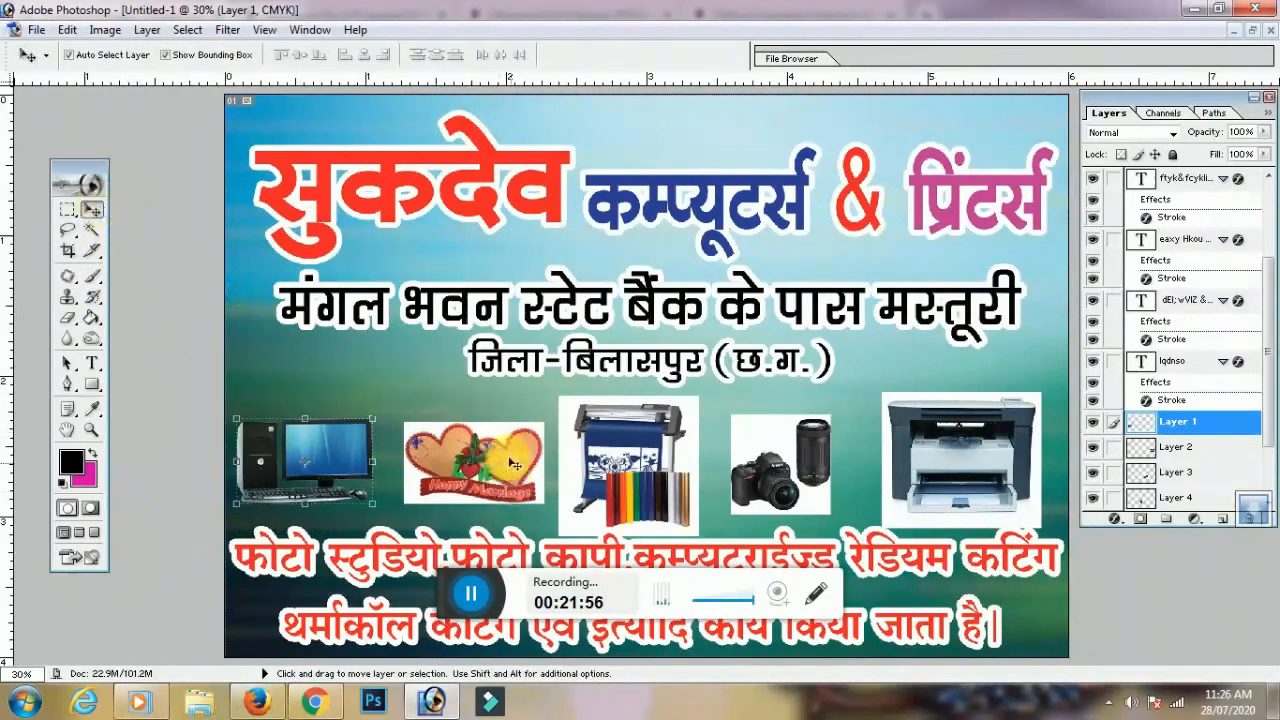
pyautogui.click(510, 462)
pyautogui.click(91, 229)
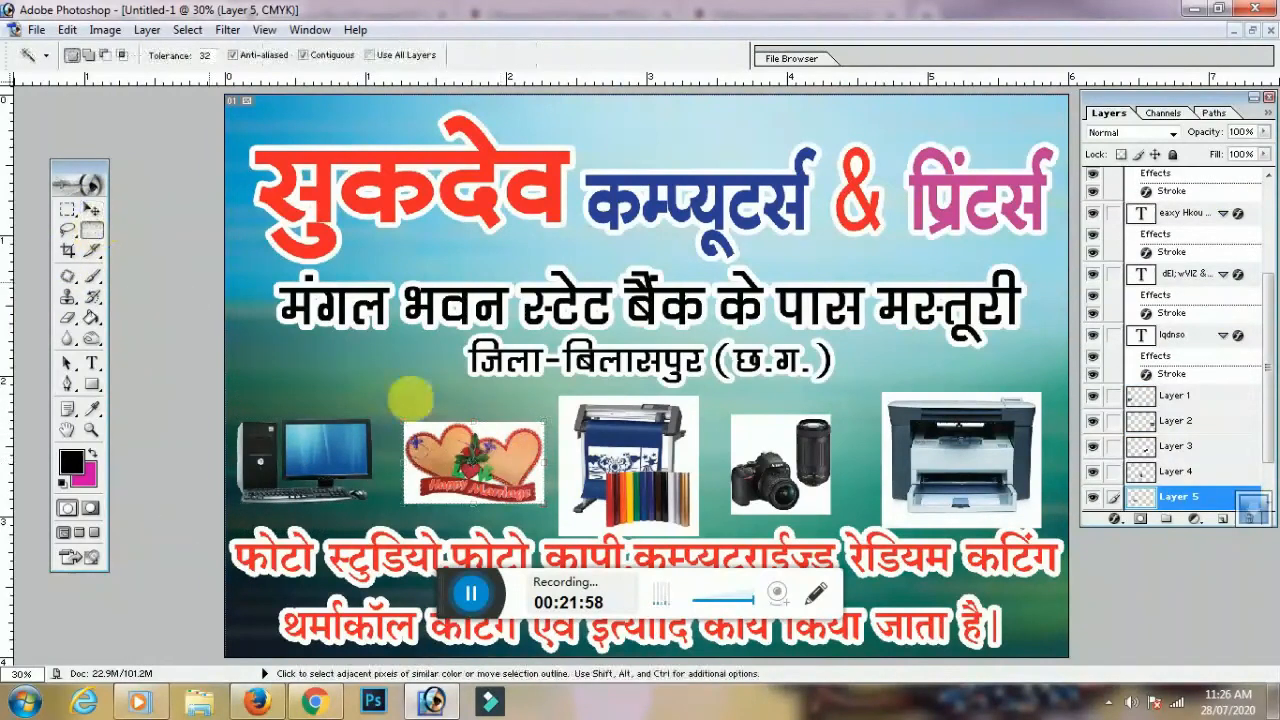
pyautogui.click(492, 435)
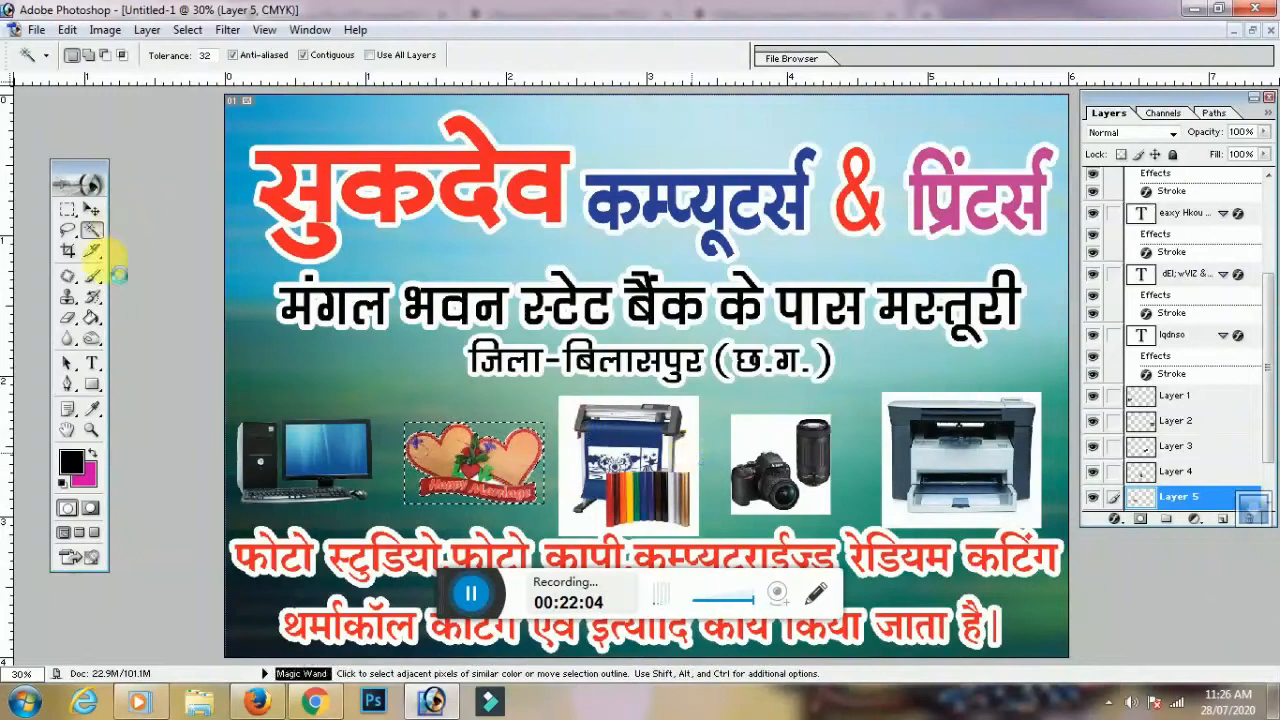
pyautogui.hotkey('ctrl', 'a')
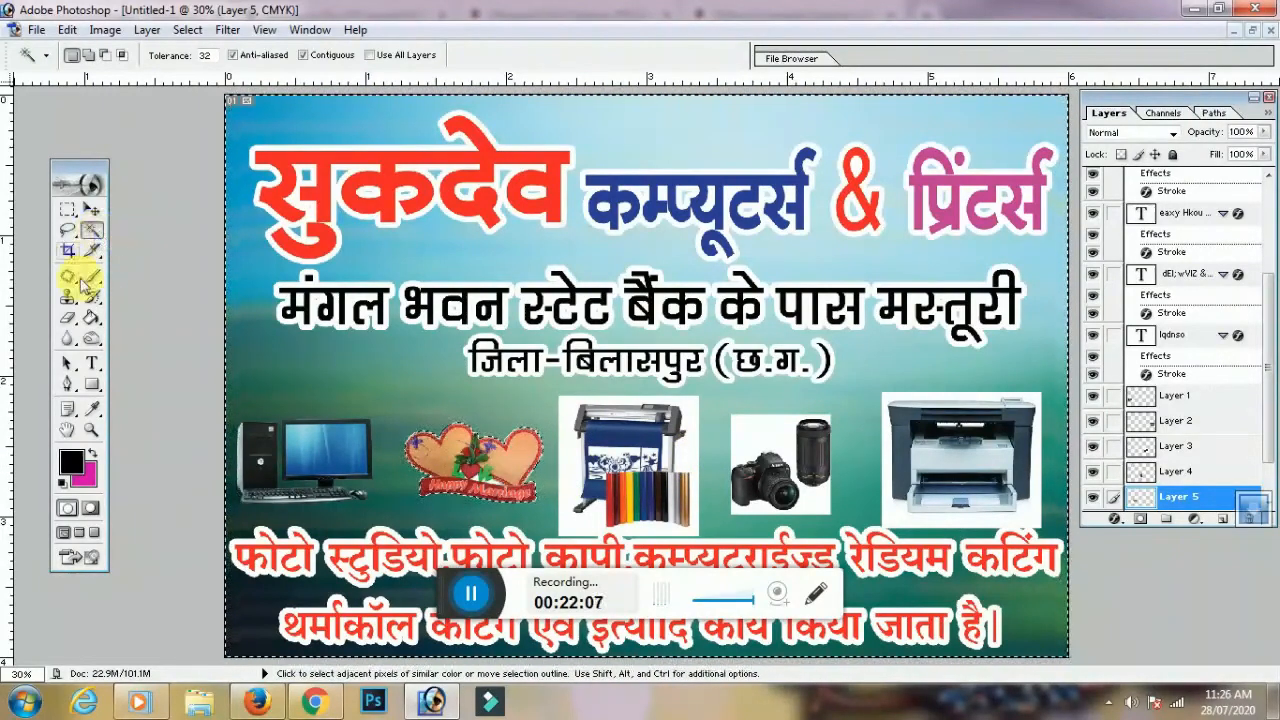
pyautogui.click(68, 251)
pyautogui.hotkey('ctrl', 'd')
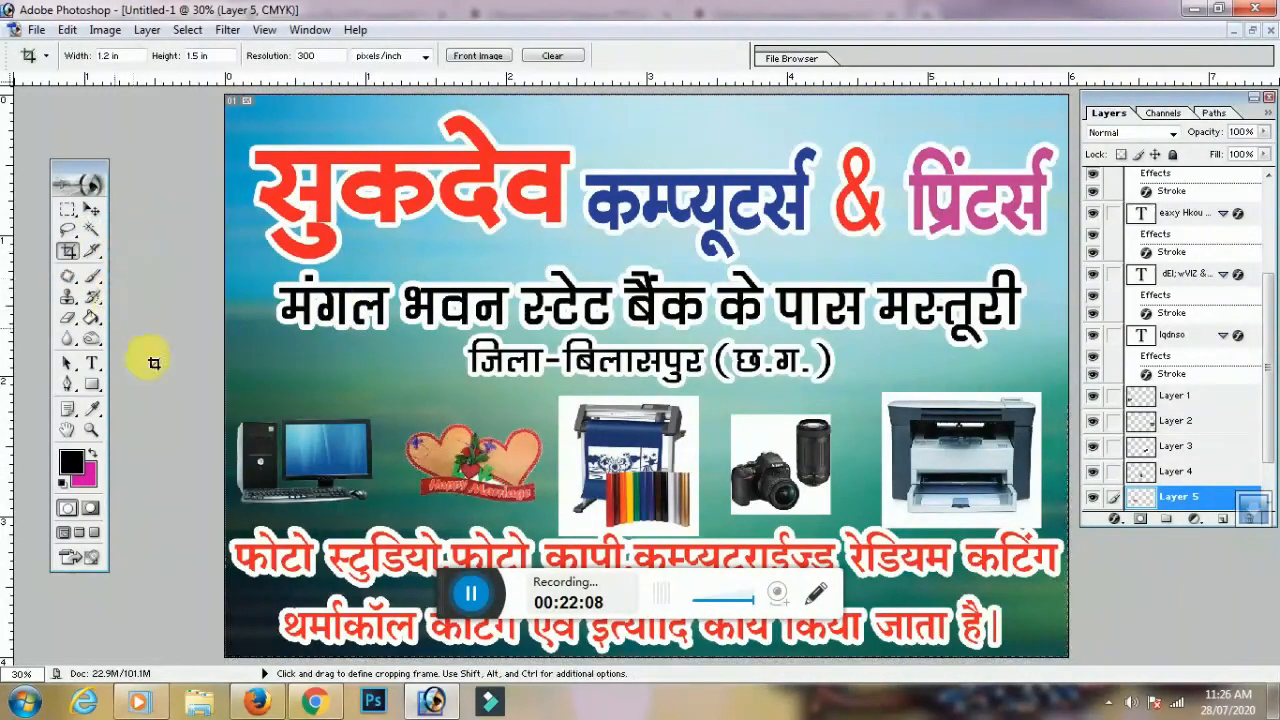
# Remove the white backgrounds from the plotter and camera pictures the same way
pyautogui.click(91, 210)
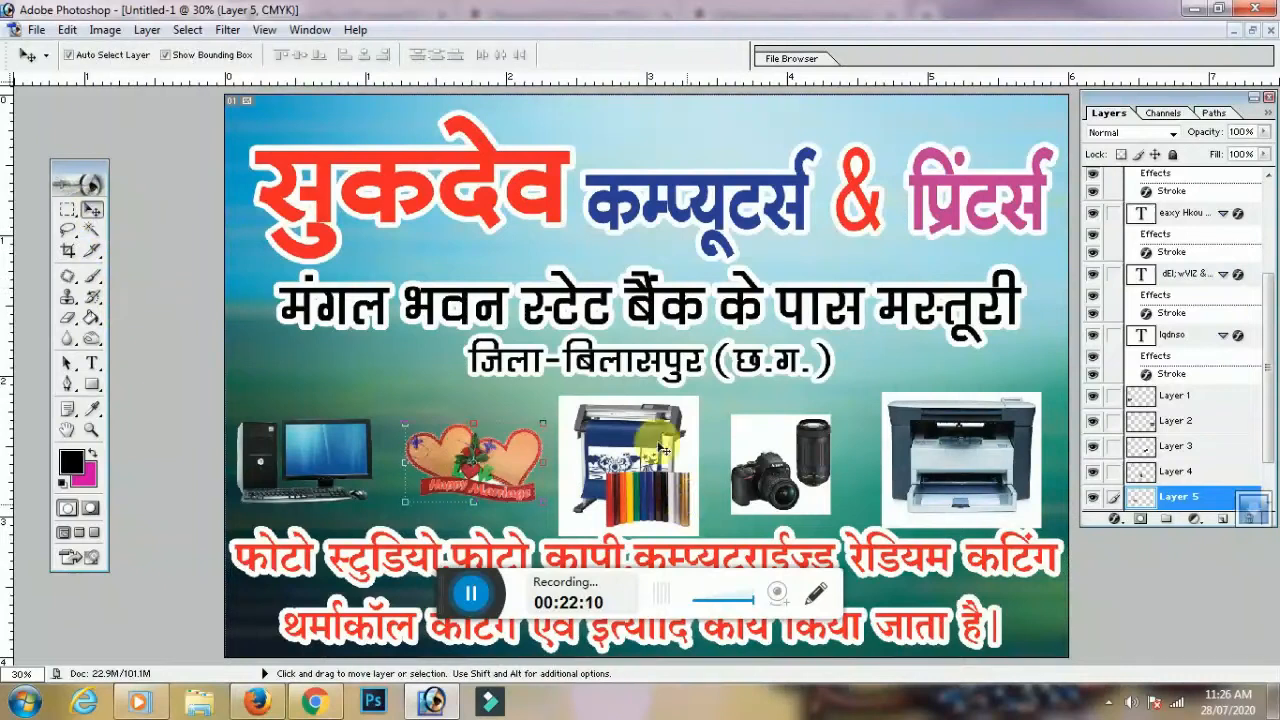
pyautogui.click(632, 432)
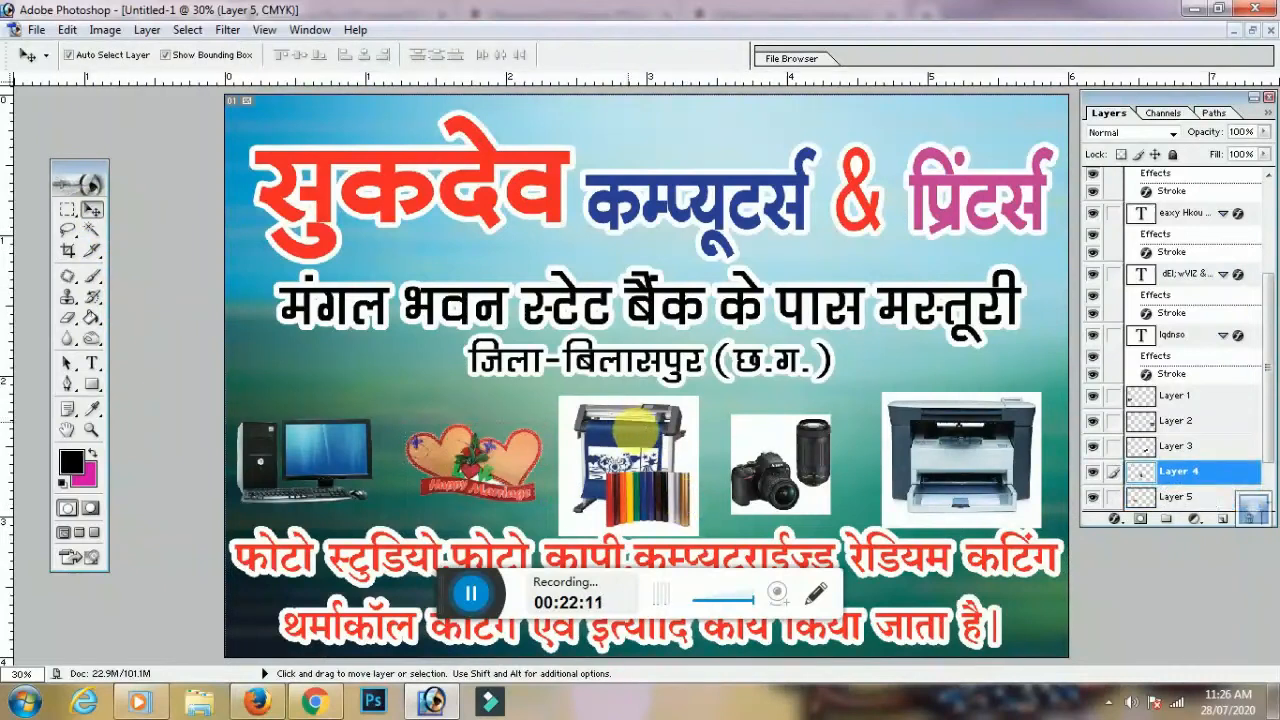
pyautogui.click(91, 231)
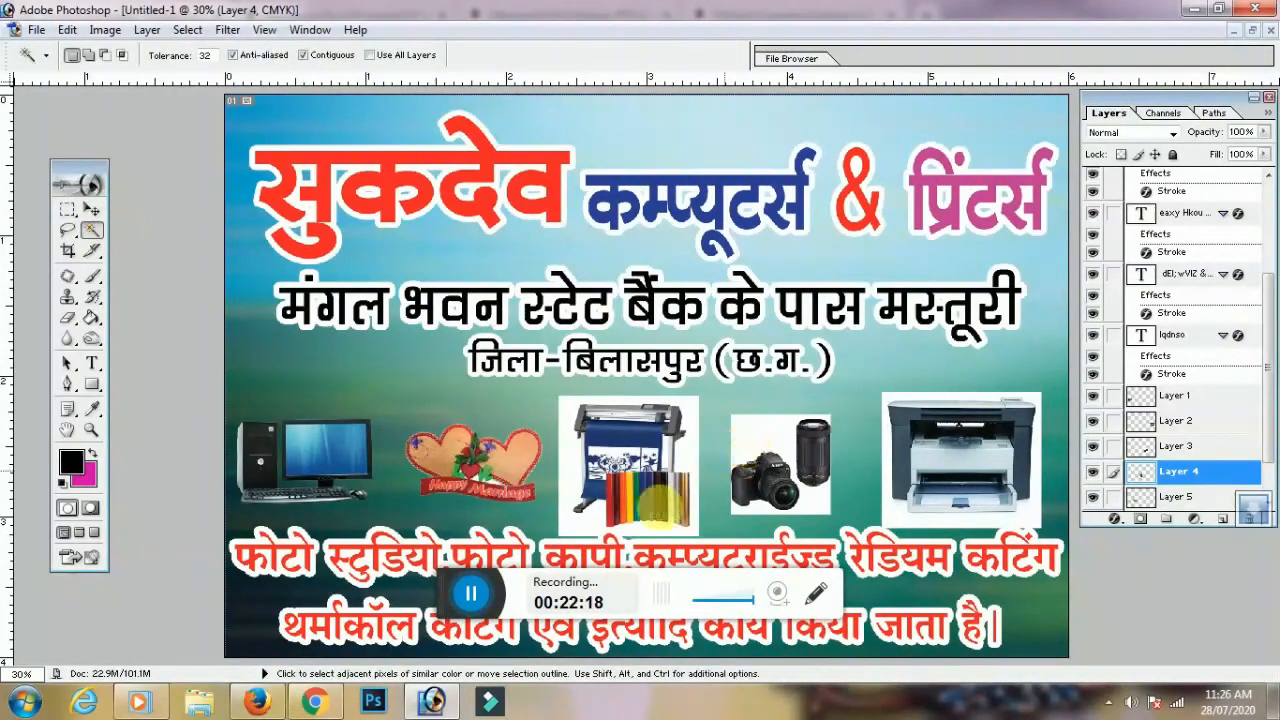
pyautogui.click(694, 457)
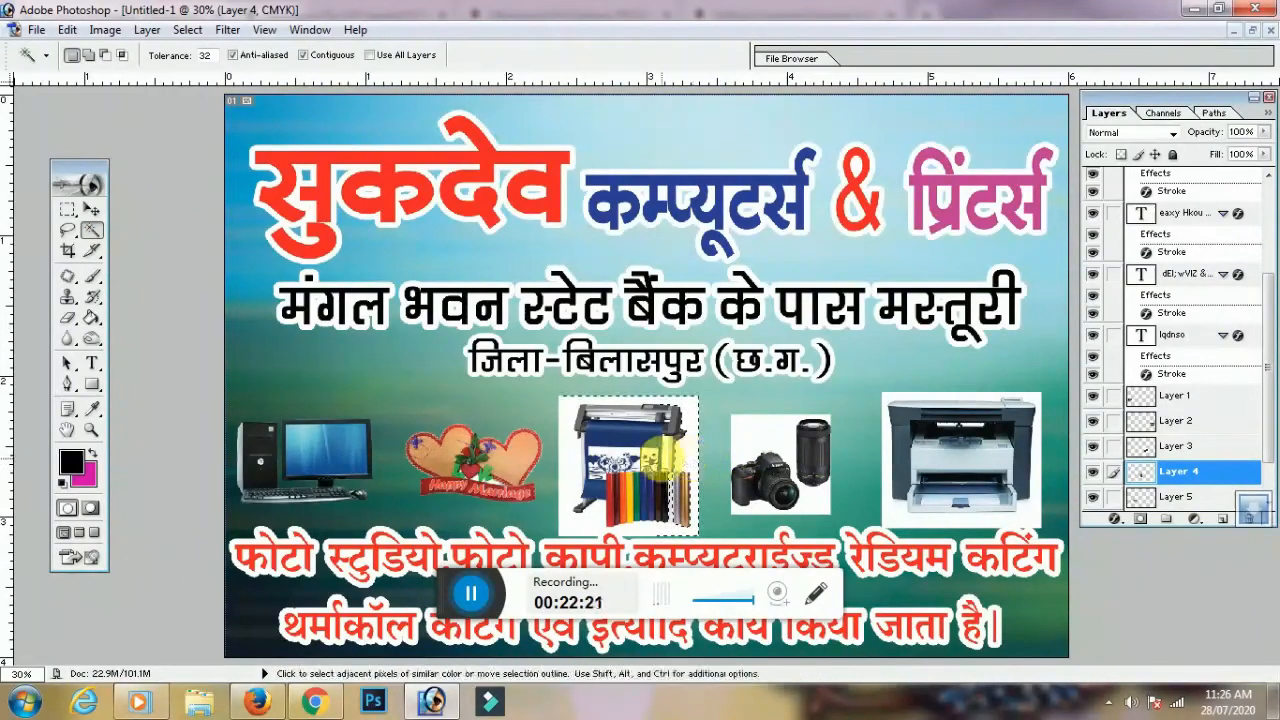
pyautogui.press('Delete')
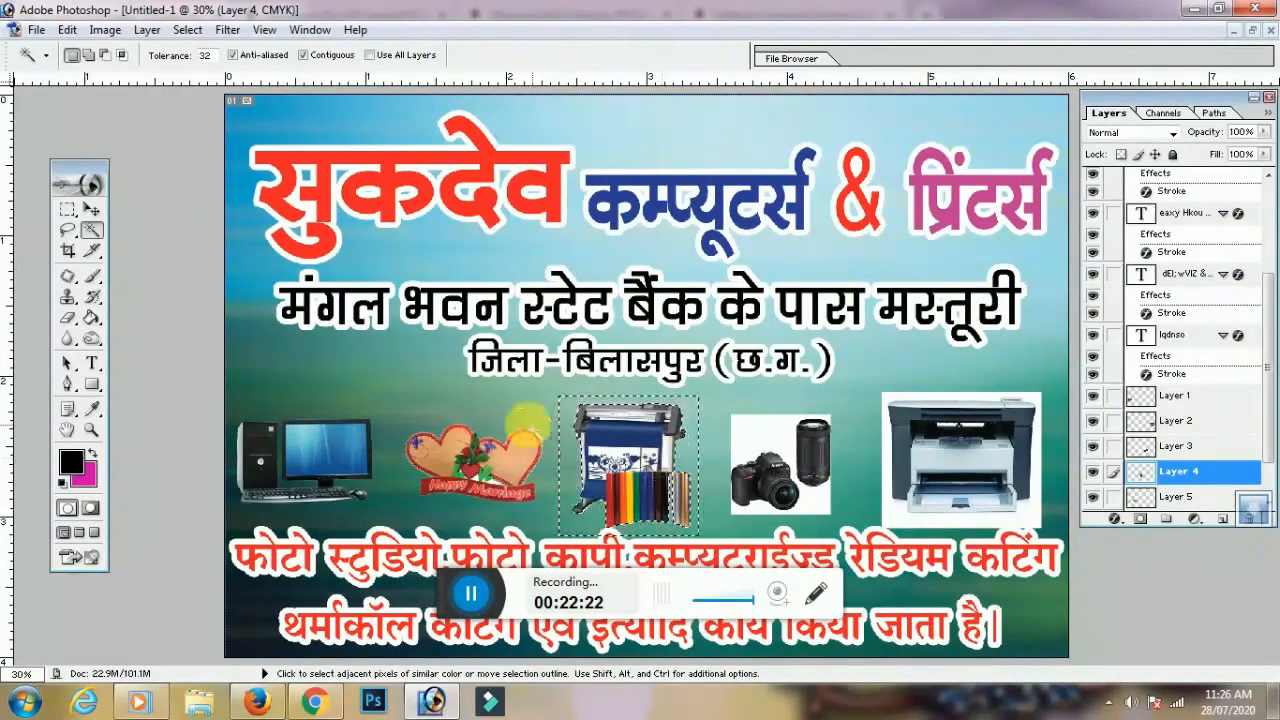
pyautogui.click(68, 252)
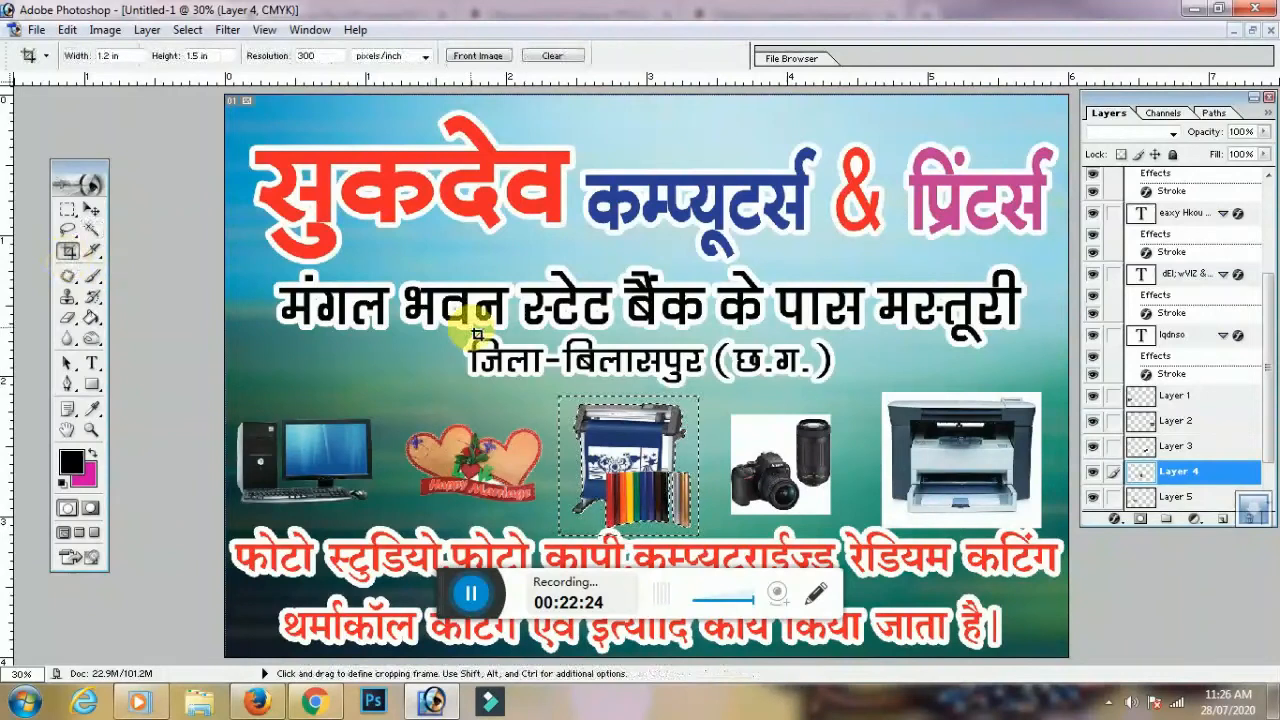
pyautogui.click(91, 209)
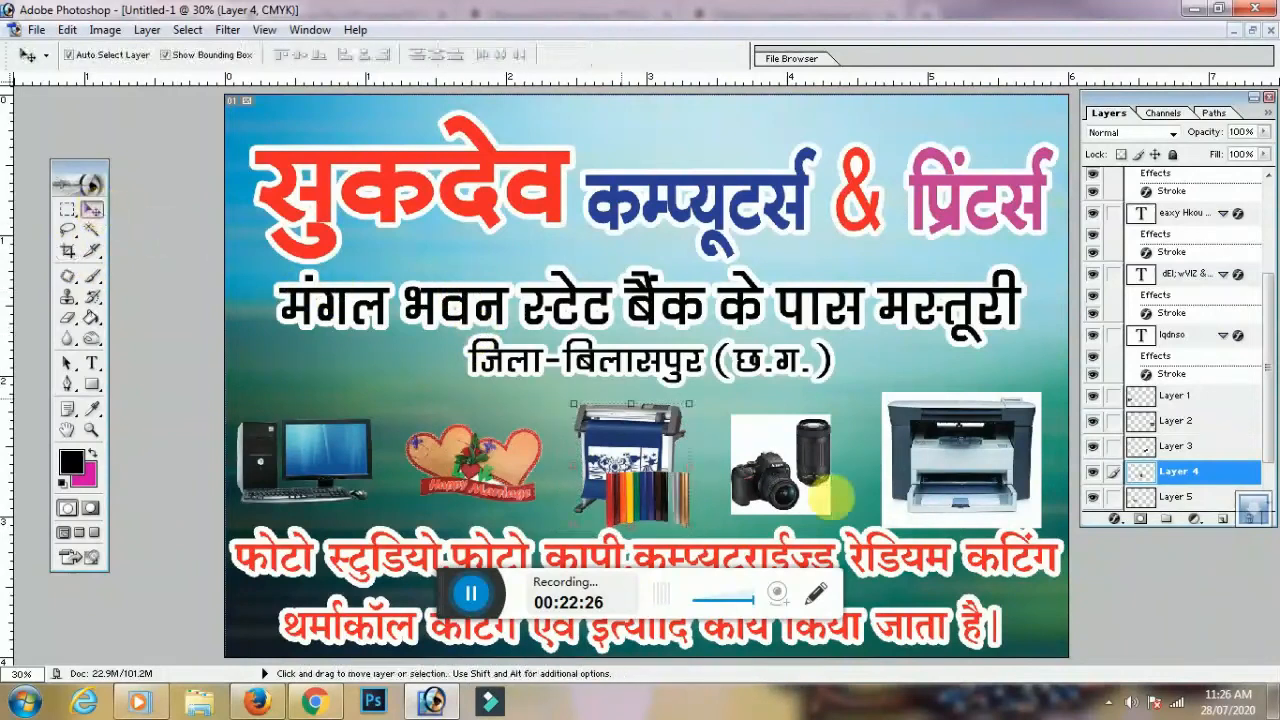
pyautogui.click(785, 450)
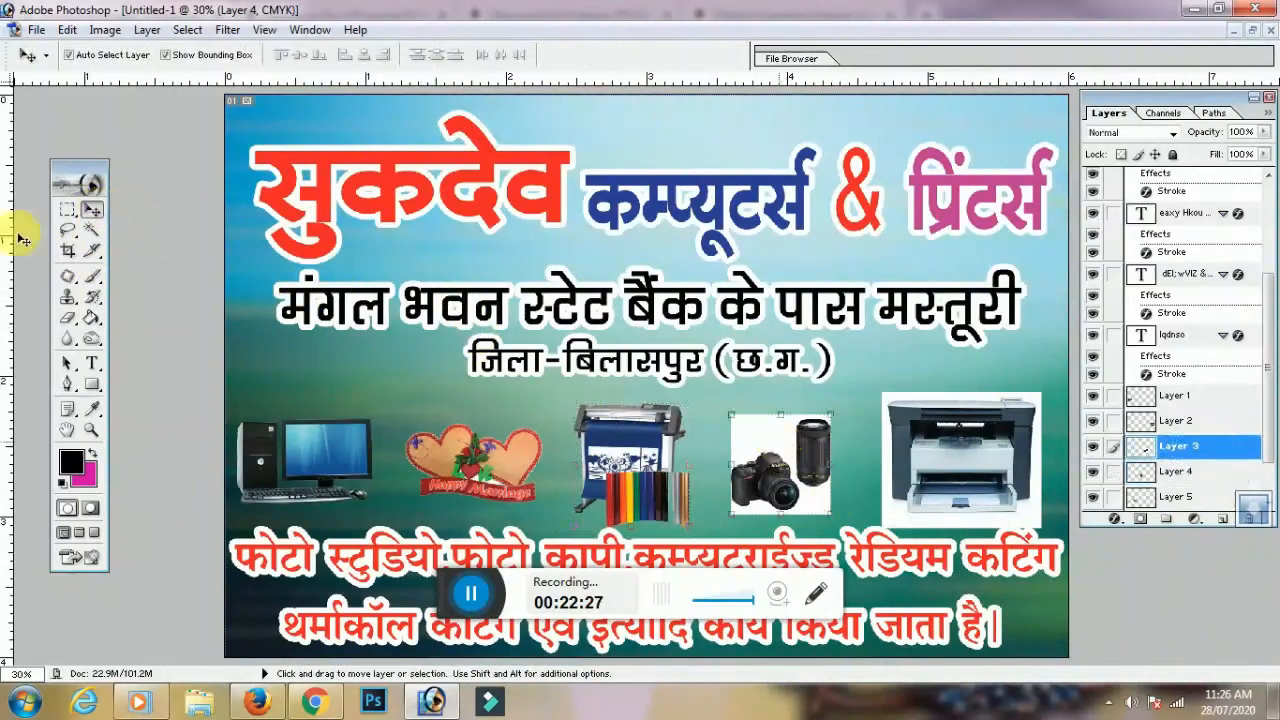
pyautogui.click(93, 231)
pyautogui.click(786, 449)
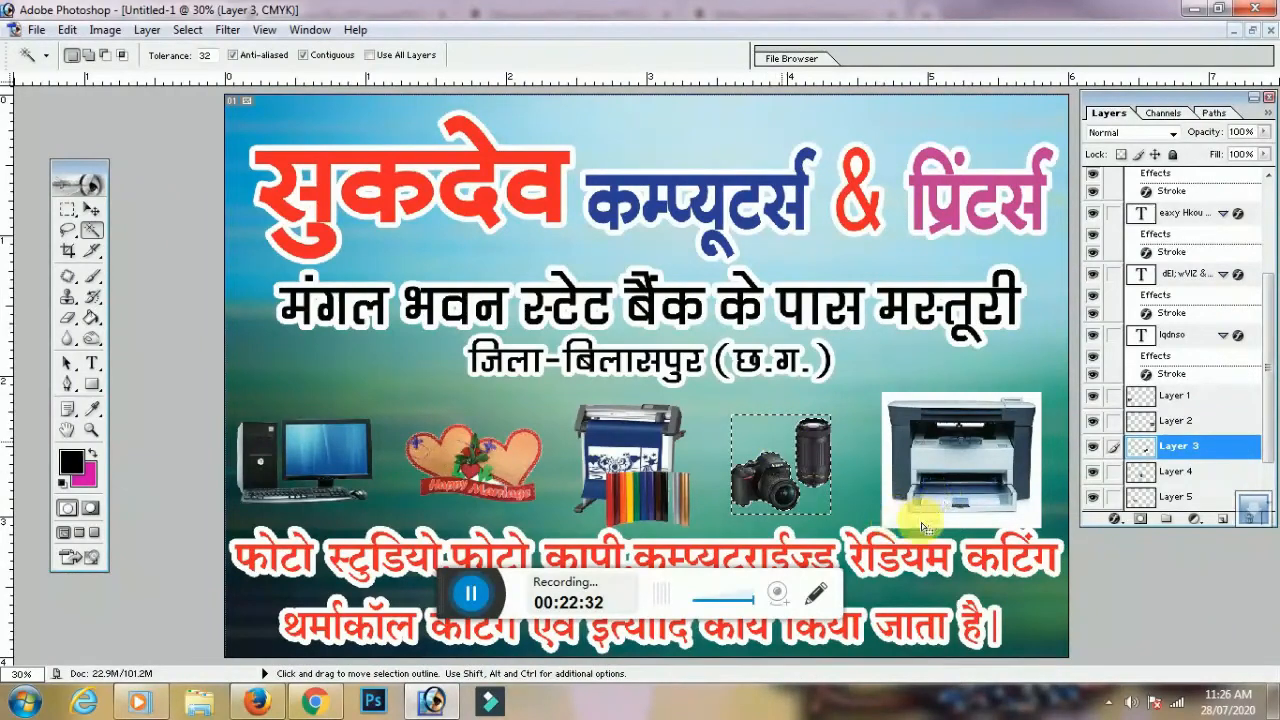
pyautogui.press('Delete')
pyautogui.hotkey('ctrl', 'd')
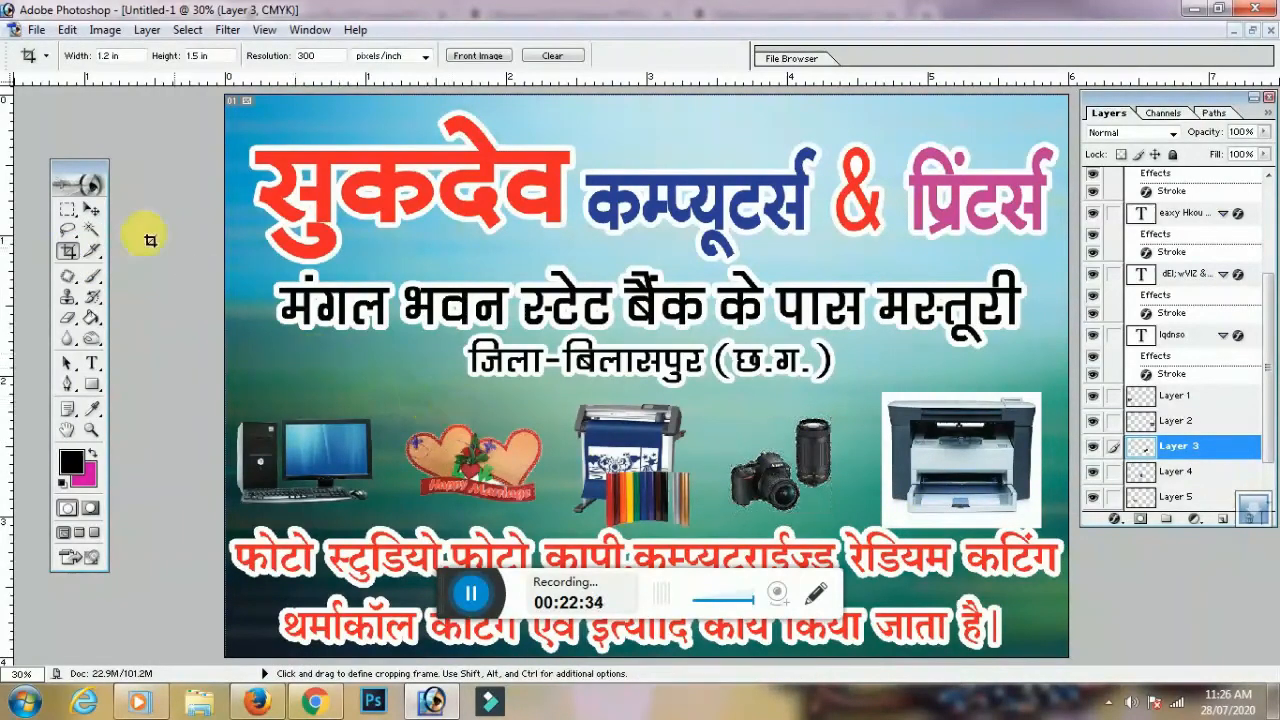
# Clear the white backdrop from the printer picture, then reselect the computer picture's layer
pyautogui.click(91, 209)
pyautogui.click(1006, 447)
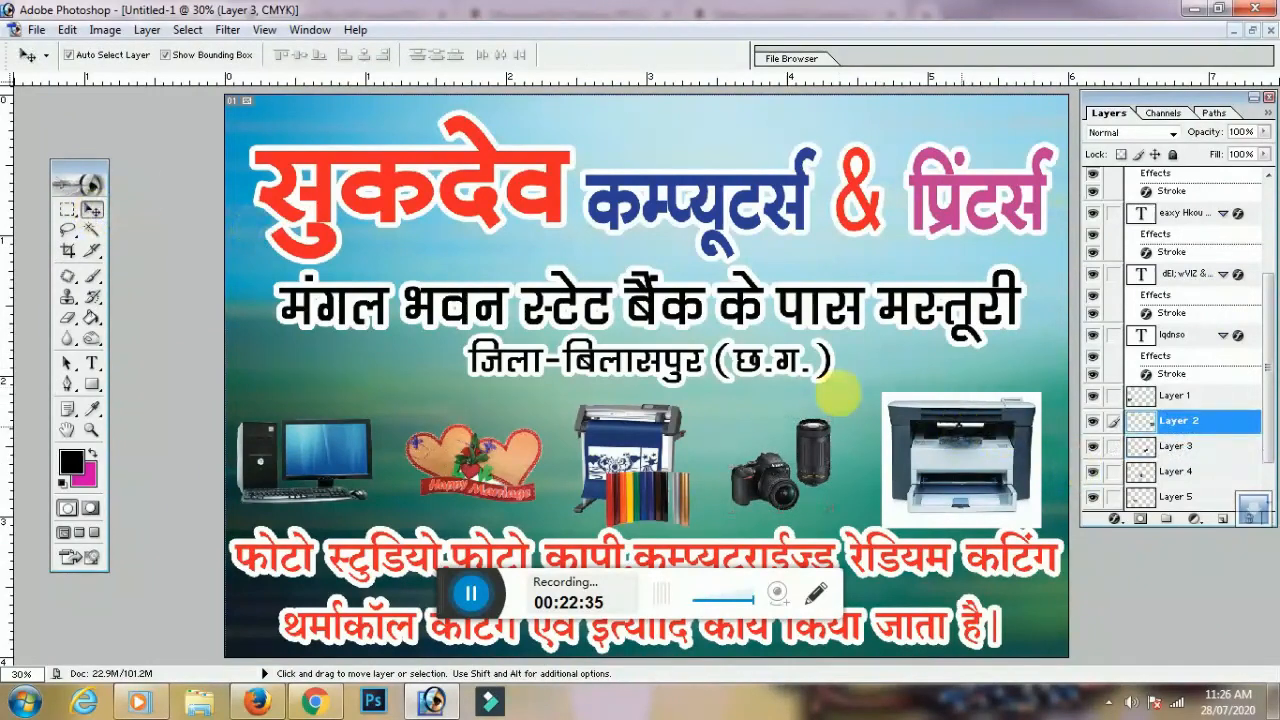
pyautogui.click(93, 231)
pyautogui.click(940, 400)
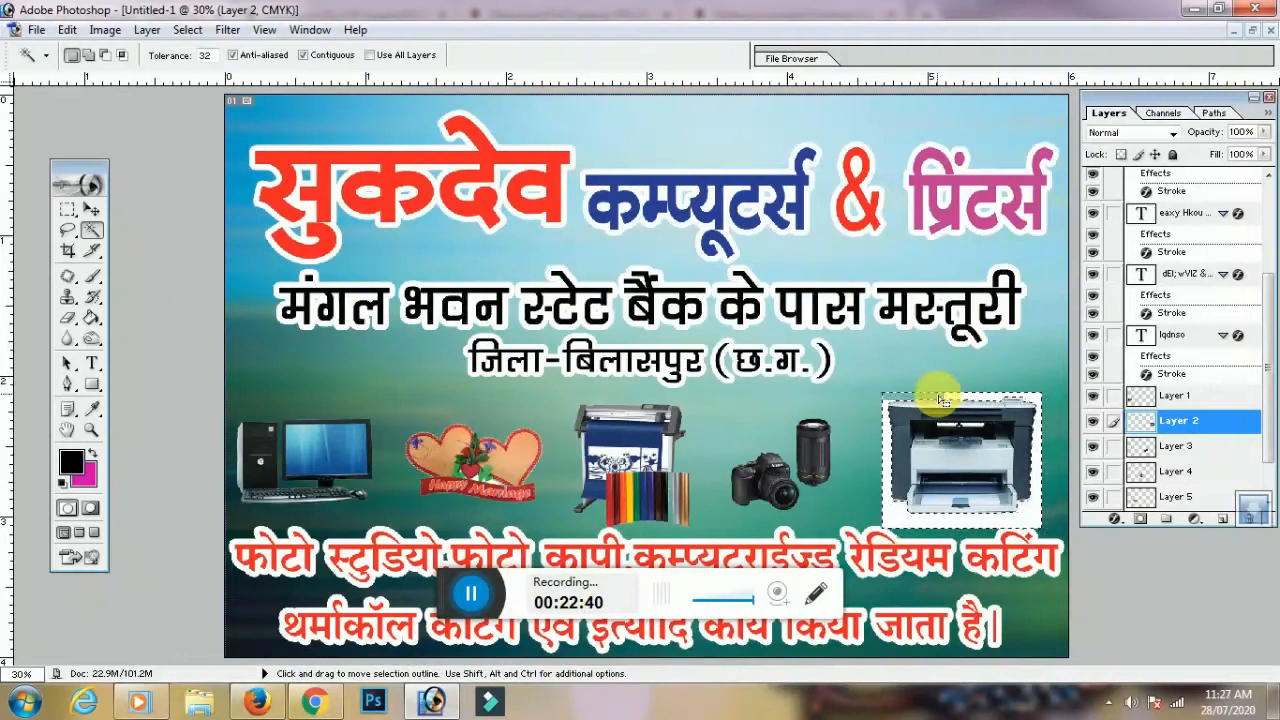
pyautogui.click(68, 252)
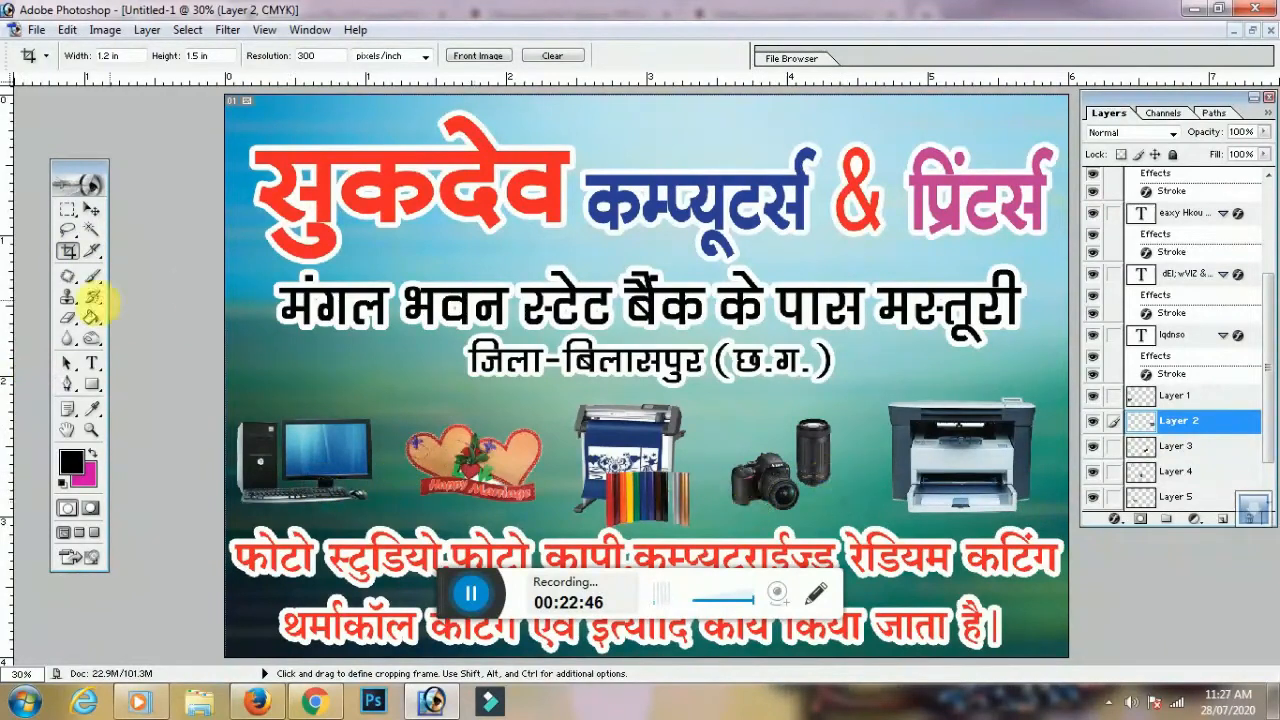
pyautogui.click(91, 209)
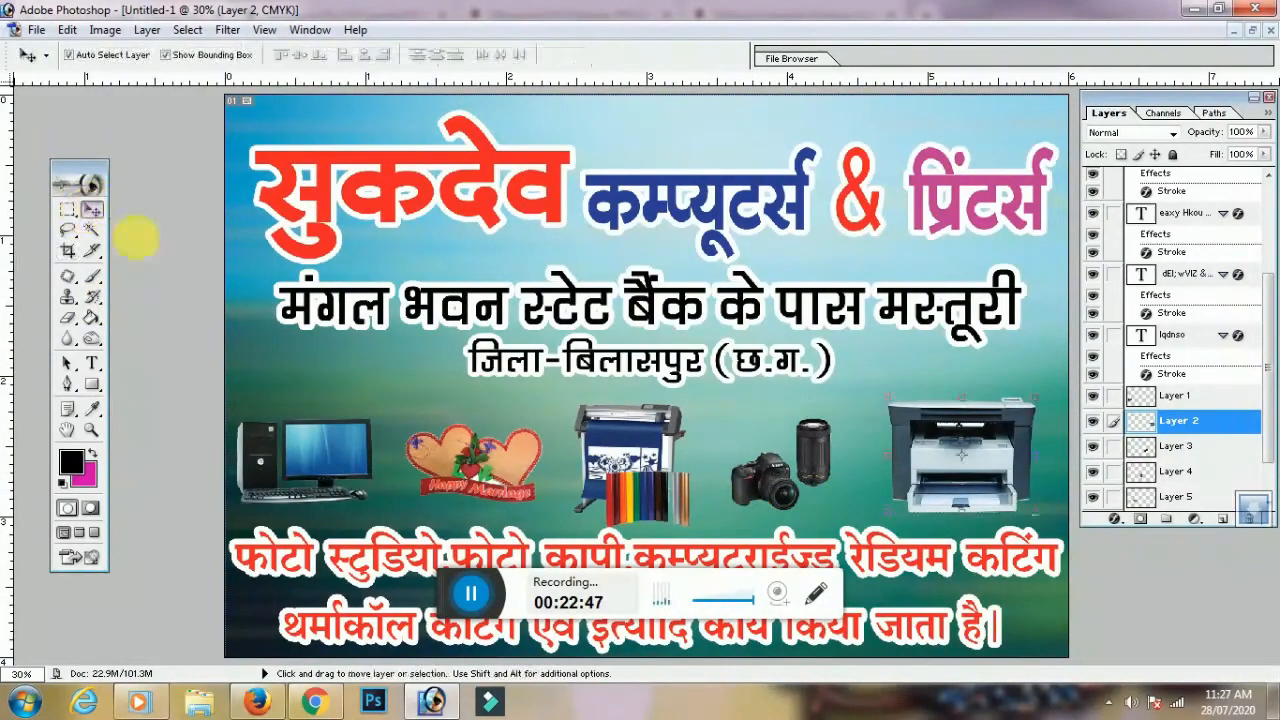
pyautogui.click(340, 470)
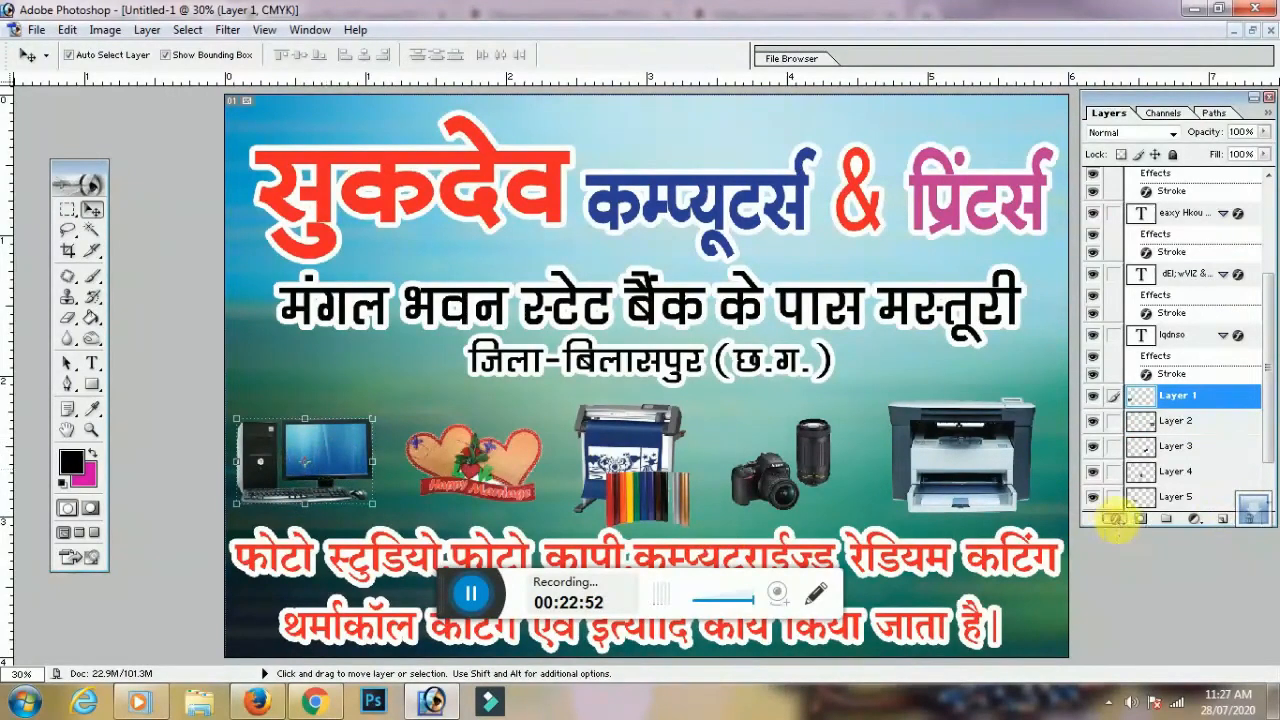
pyautogui.click(1113, 518)
# Give the computer picture a white, Normal-mode drop shadow with enlarged size and spread
pyautogui.click(1176, 318)
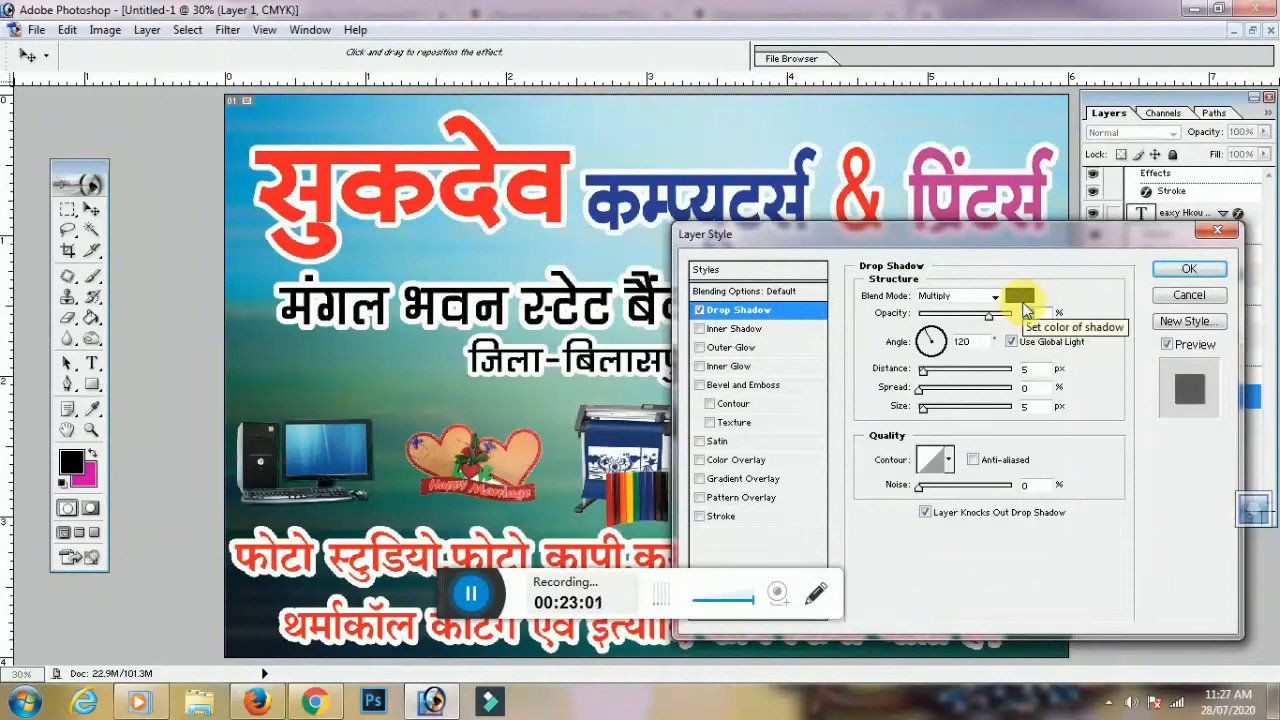
pyautogui.click(1019, 295)
pyautogui.moveTo(114, 337); pyautogui.dragTo(14, 232)
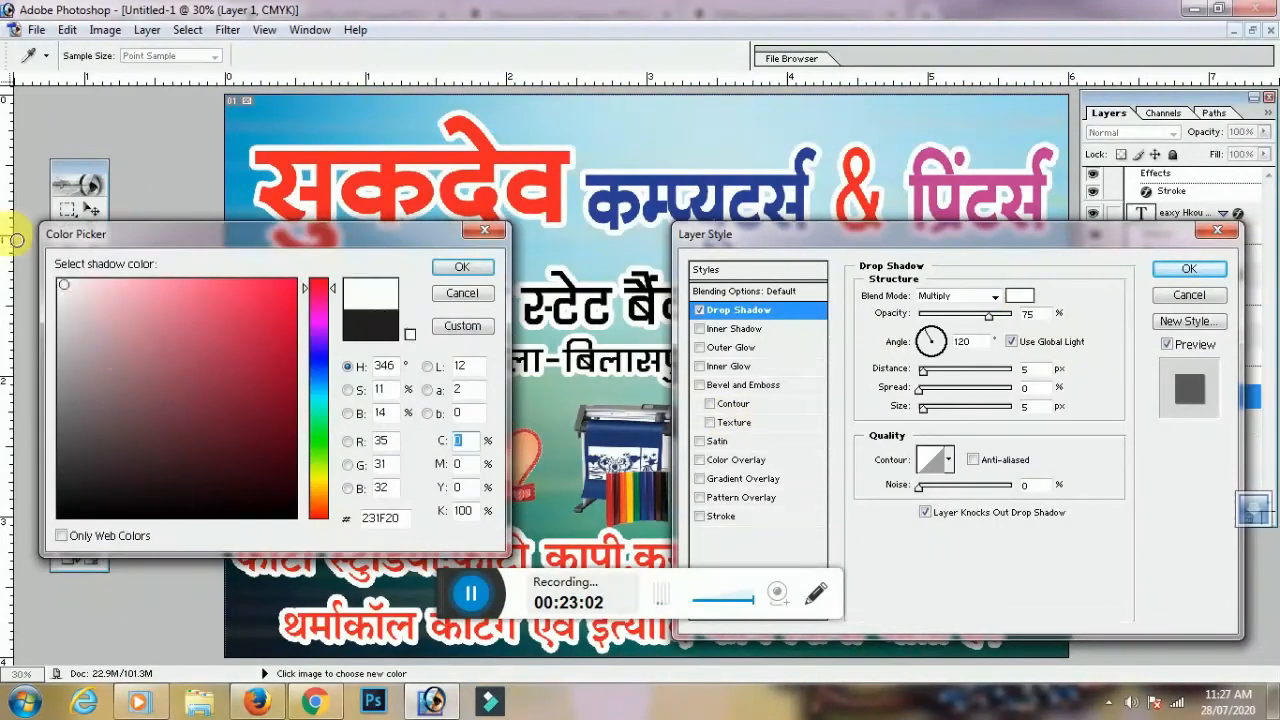
pyautogui.click(445, 266)
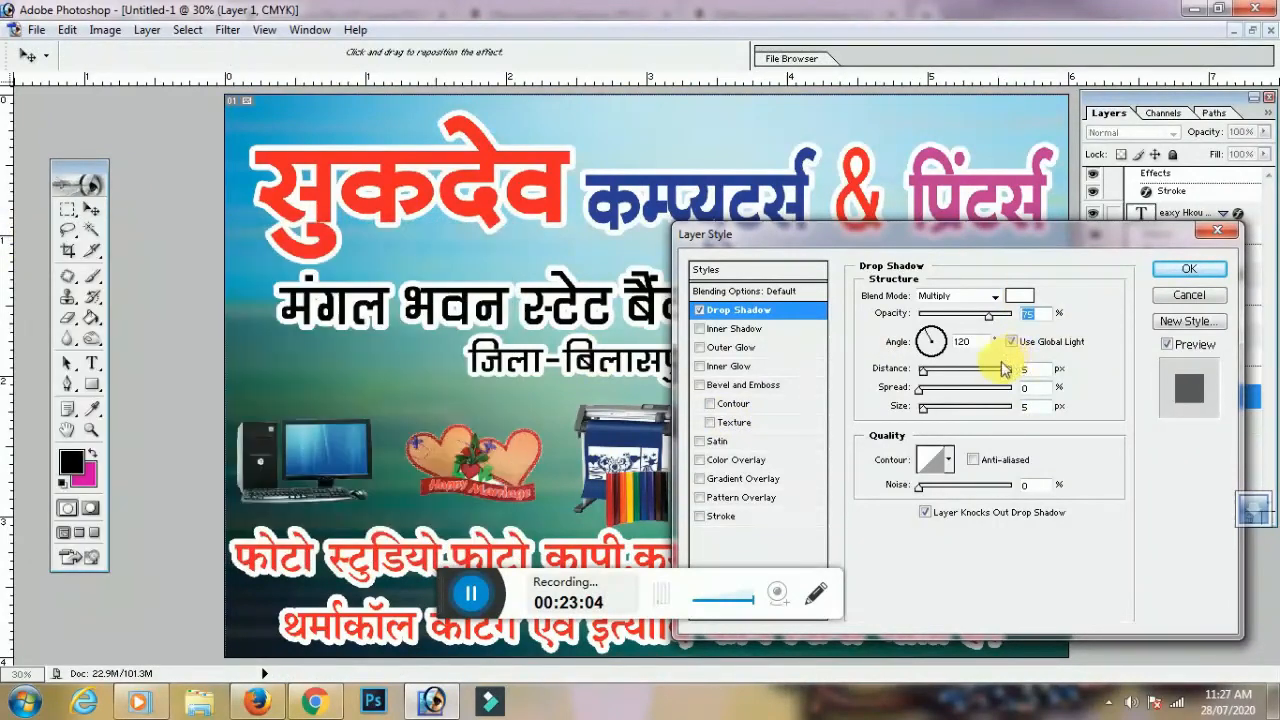
pyautogui.click(996, 297)
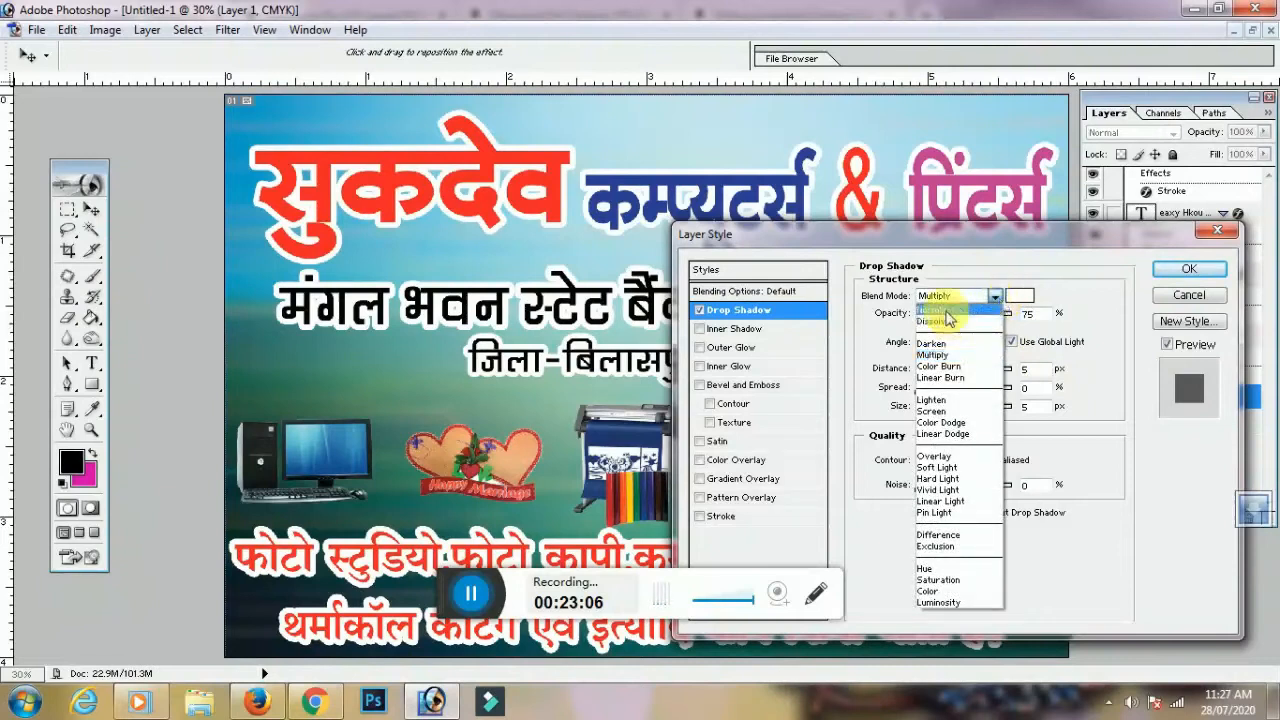
pyautogui.click(940, 310)
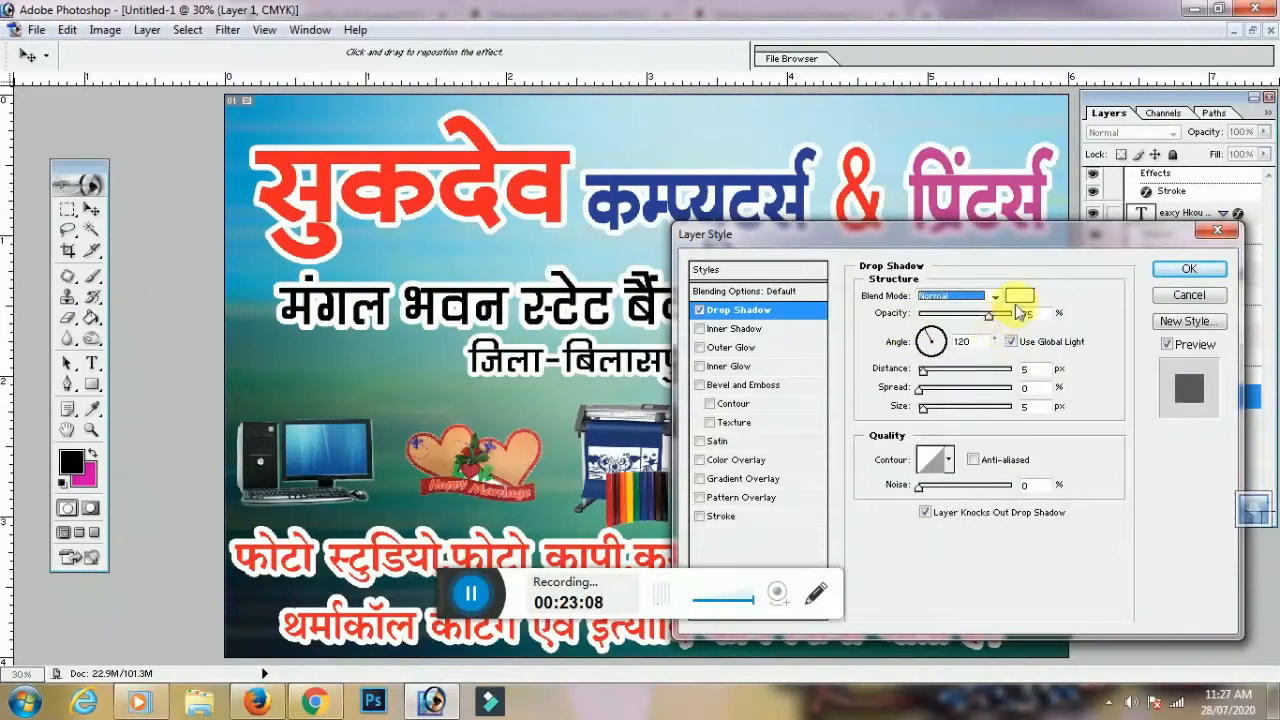
pyautogui.moveTo(922, 371); pyautogui.dragTo(945, 392)
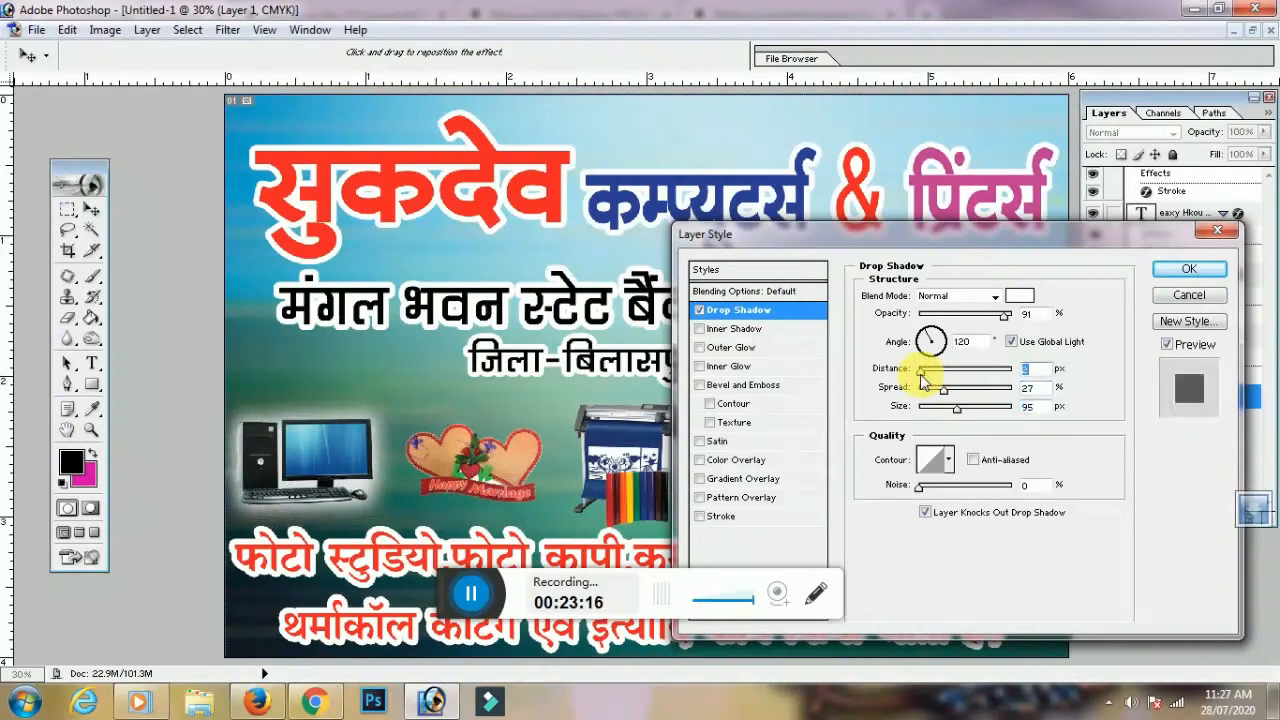
pyautogui.moveTo(943, 390); pyautogui.dragTo(938, 393)
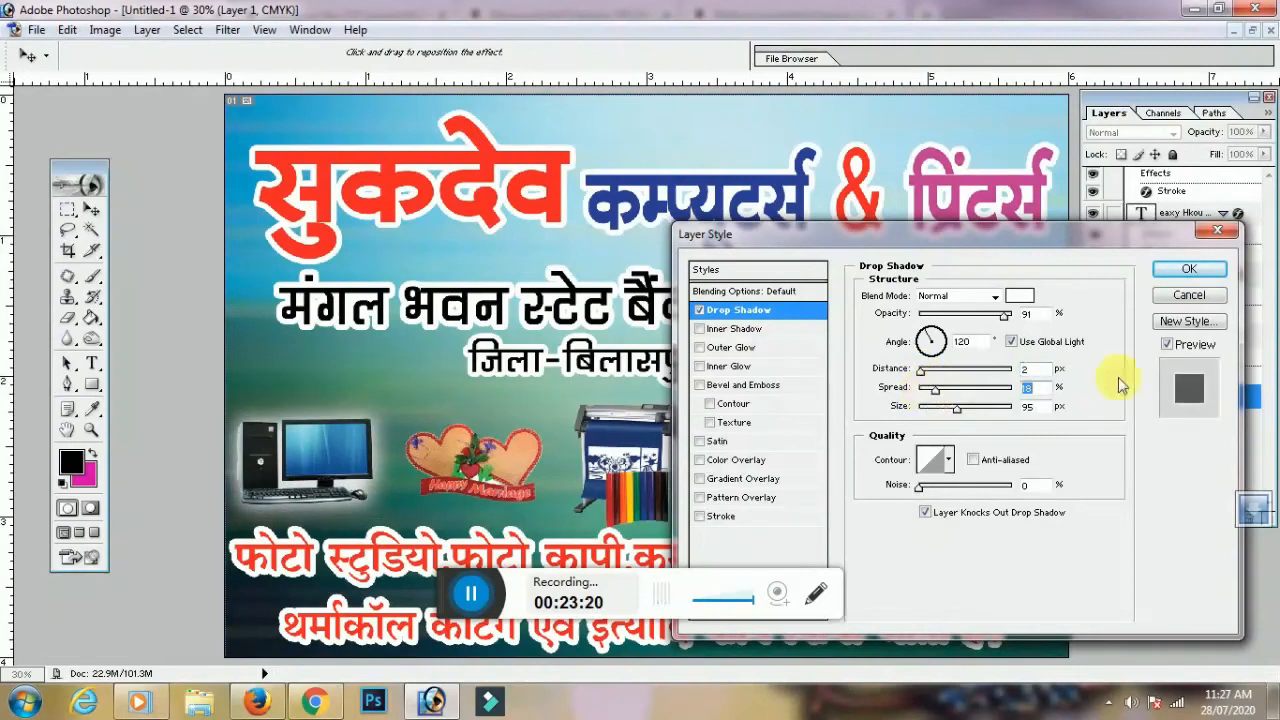
pyautogui.click(1188, 271)
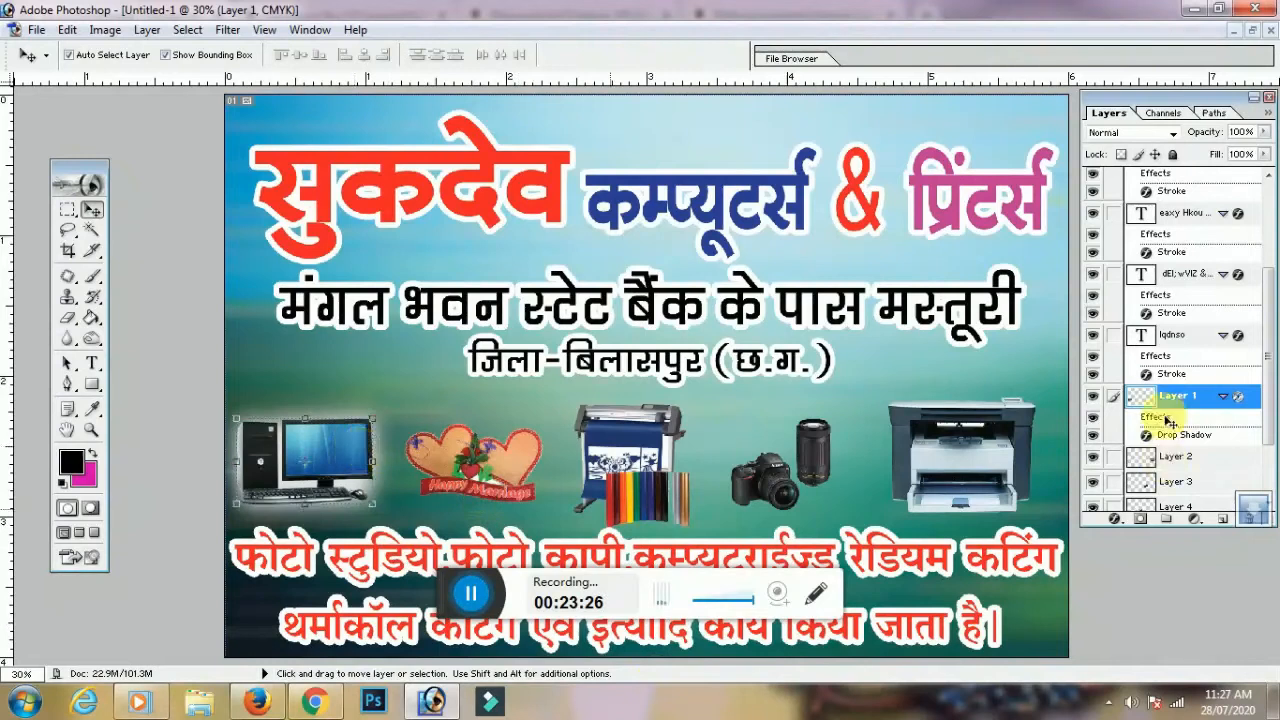
# Copy the computer layer's drop shadow style and paste it onto the heart and plotter layers
pyautogui.rightClick(1200, 397)
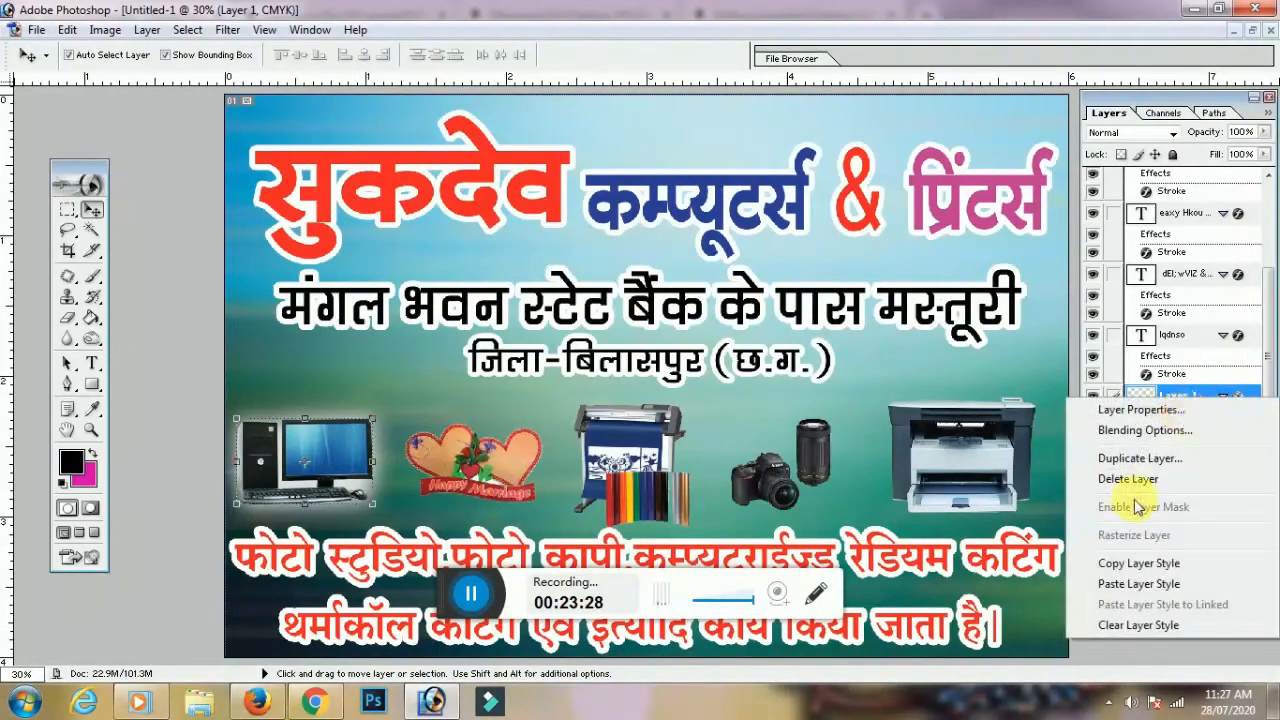
pyautogui.click(1158, 563)
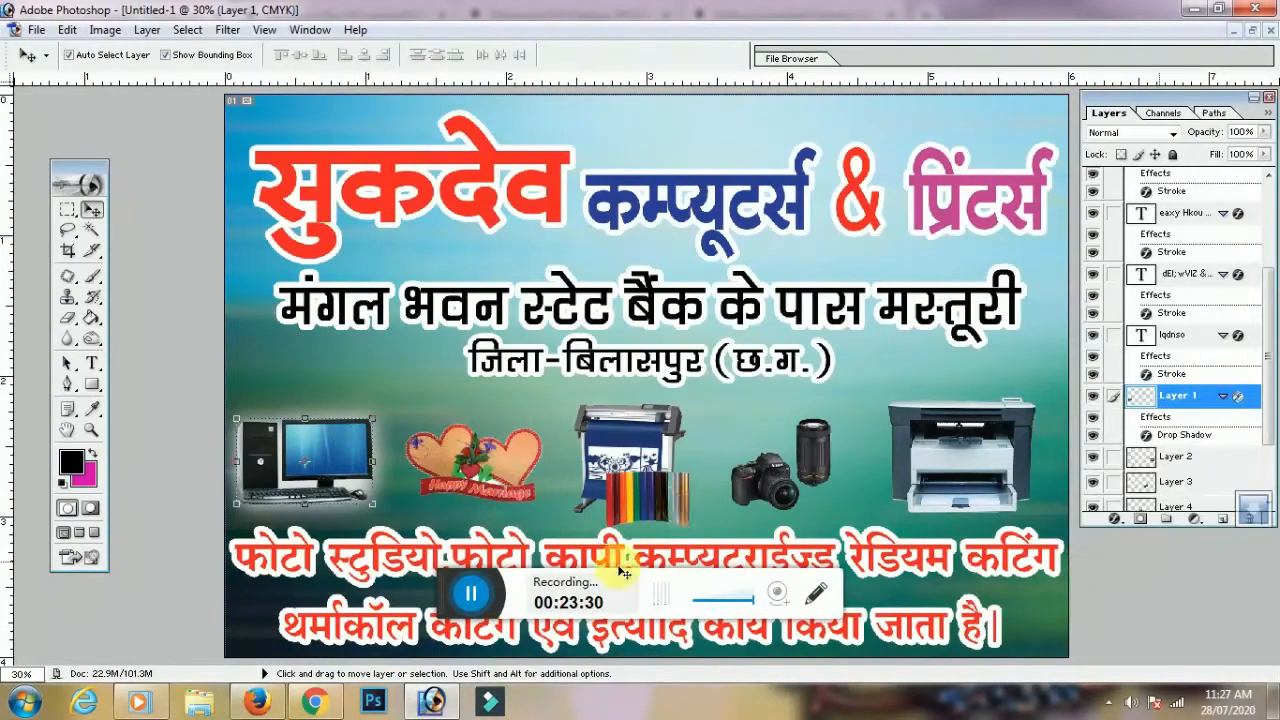
pyautogui.click(513, 463)
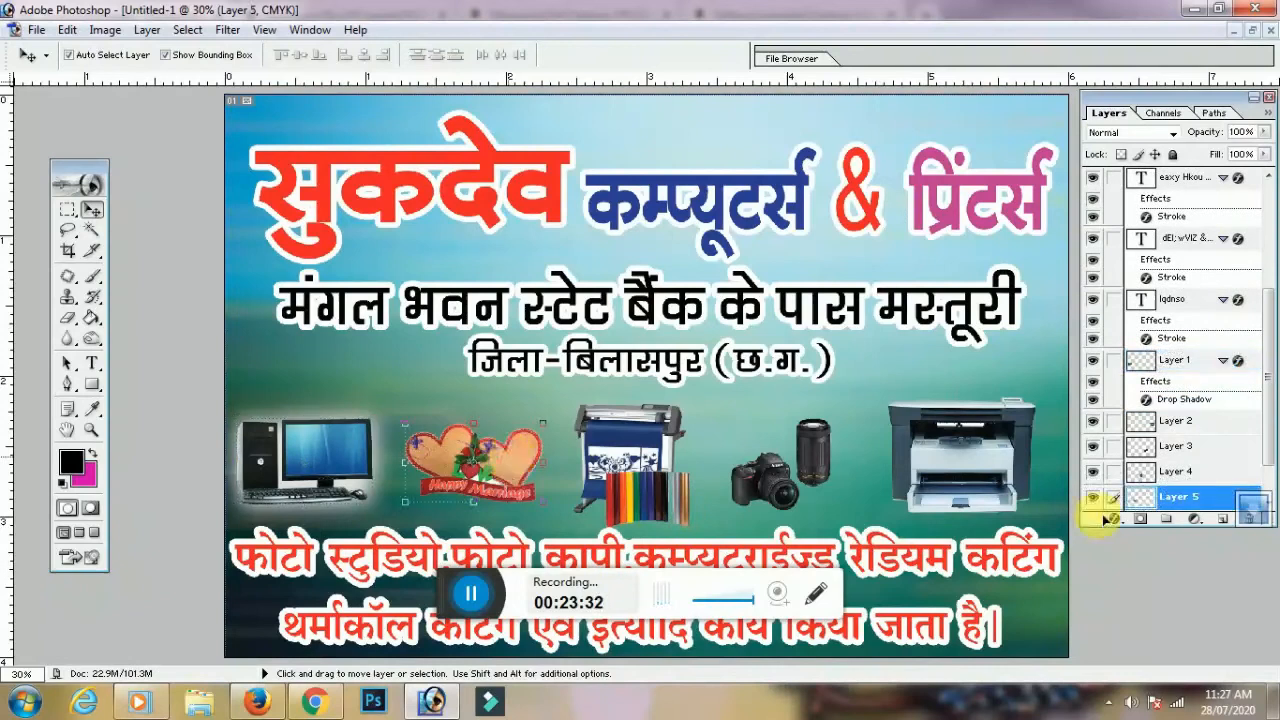
pyautogui.click(1200, 497)
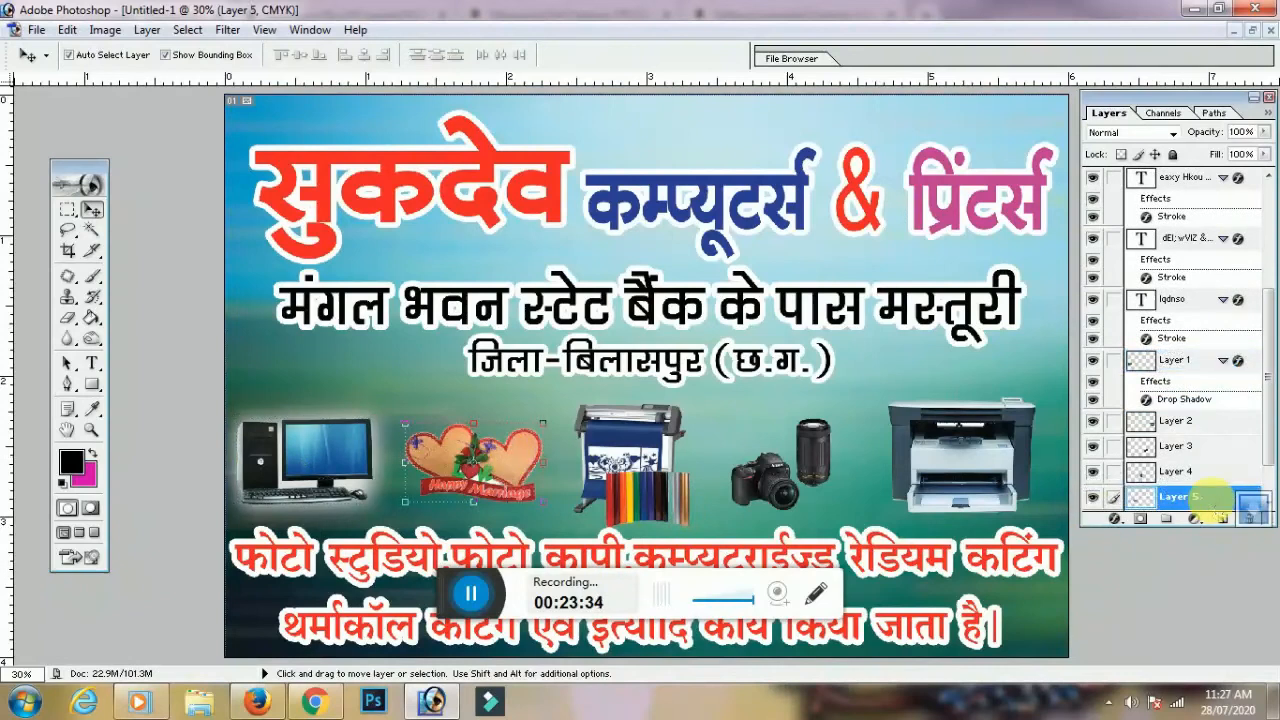
pyautogui.rightClick(1212, 506)
pyautogui.click(1175, 446)
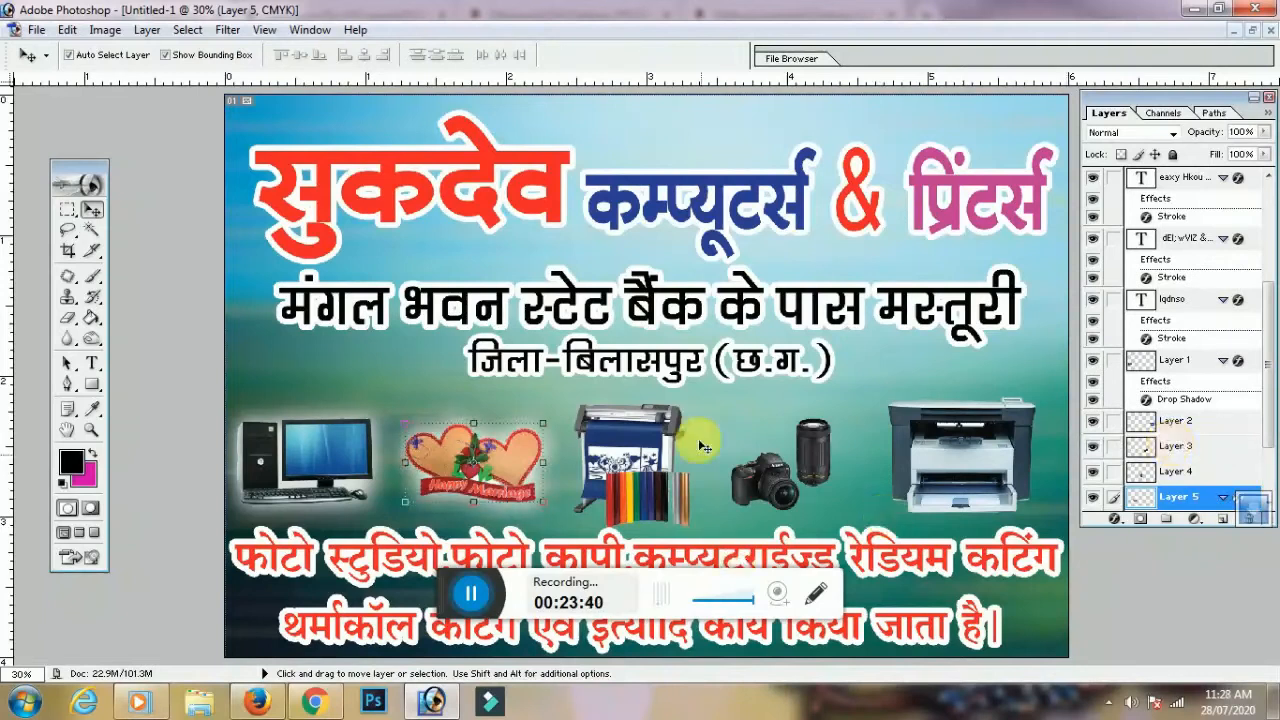
pyautogui.click(1185, 471)
pyautogui.rightClick(1222, 474)
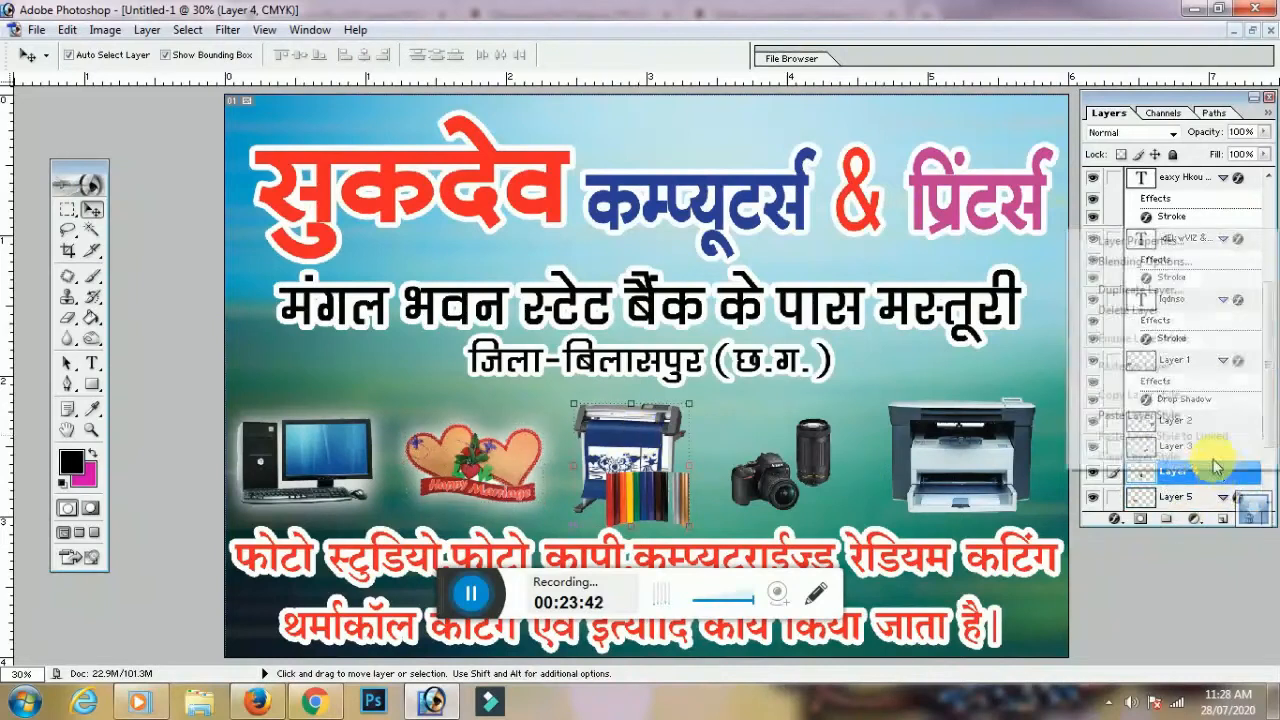
pyautogui.click(1163, 418)
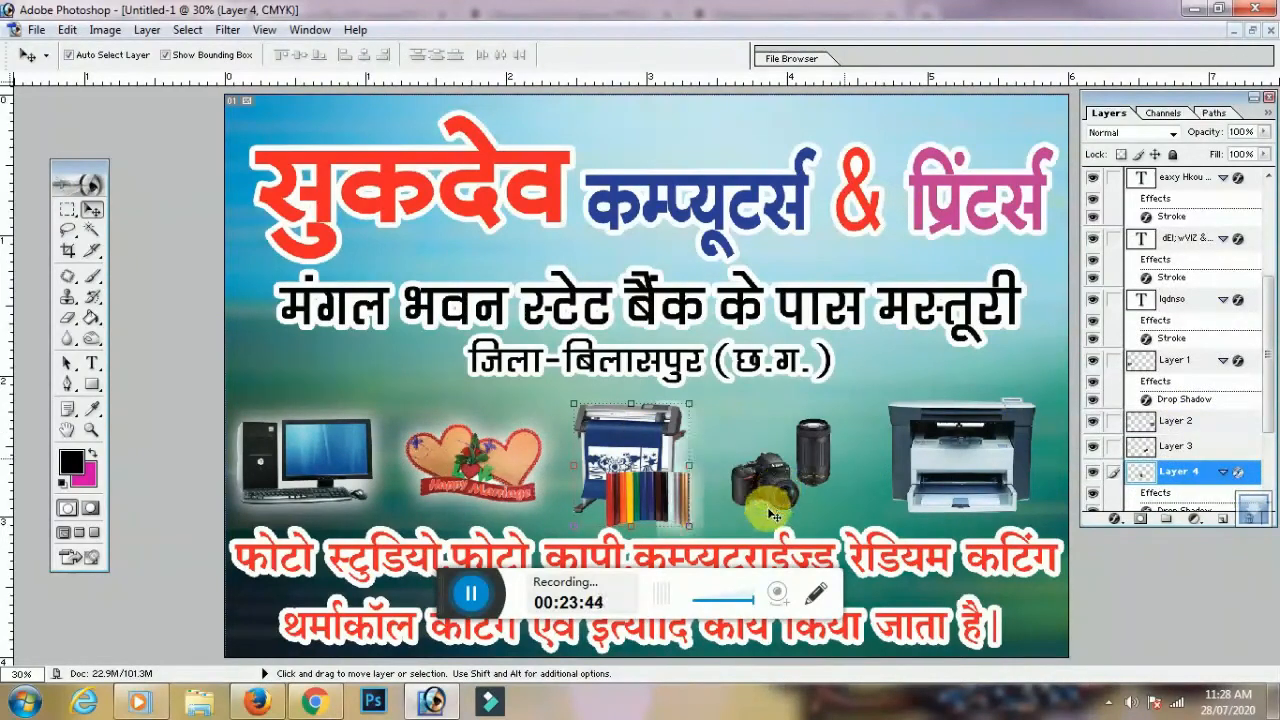
# Paste the drop shadow onto the camera and printer layers, and copy the district line to the top
pyautogui.click(818, 442)
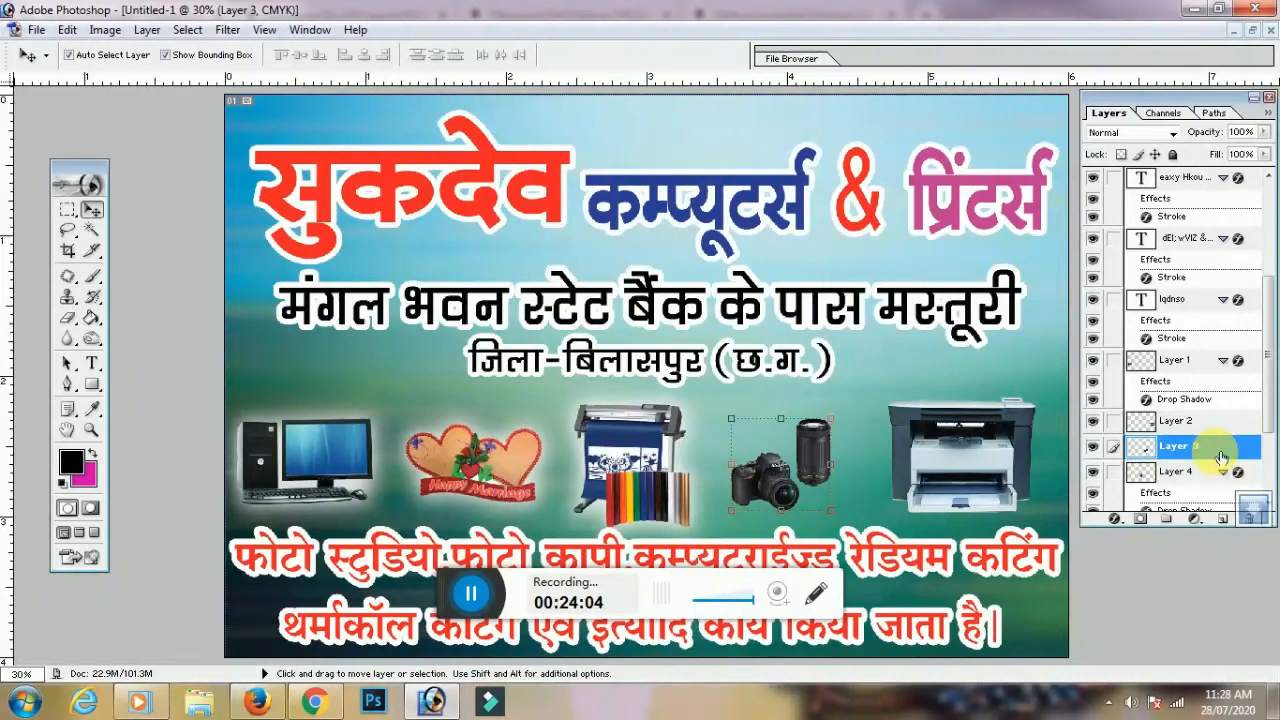
pyautogui.rightClick(1220, 453)
pyautogui.click(1178, 397)
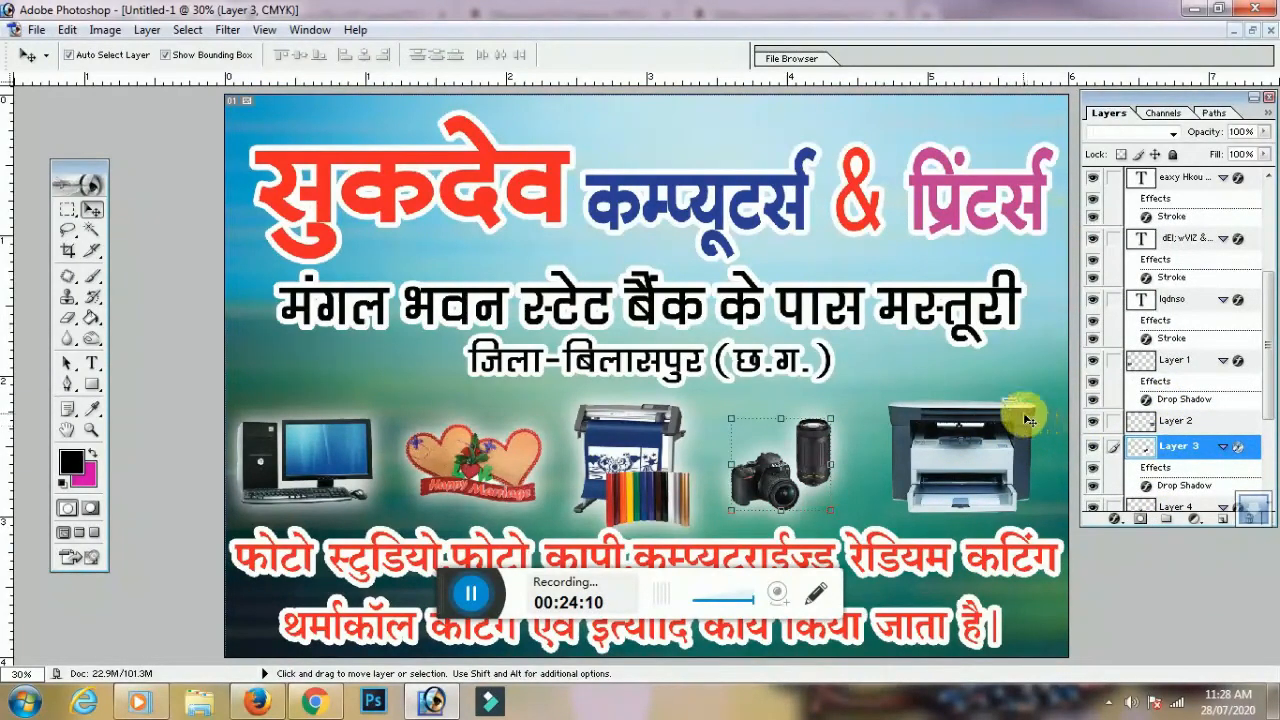
pyautogui.click(1028, 414)
pyautogui.rightClick(1195, 421)
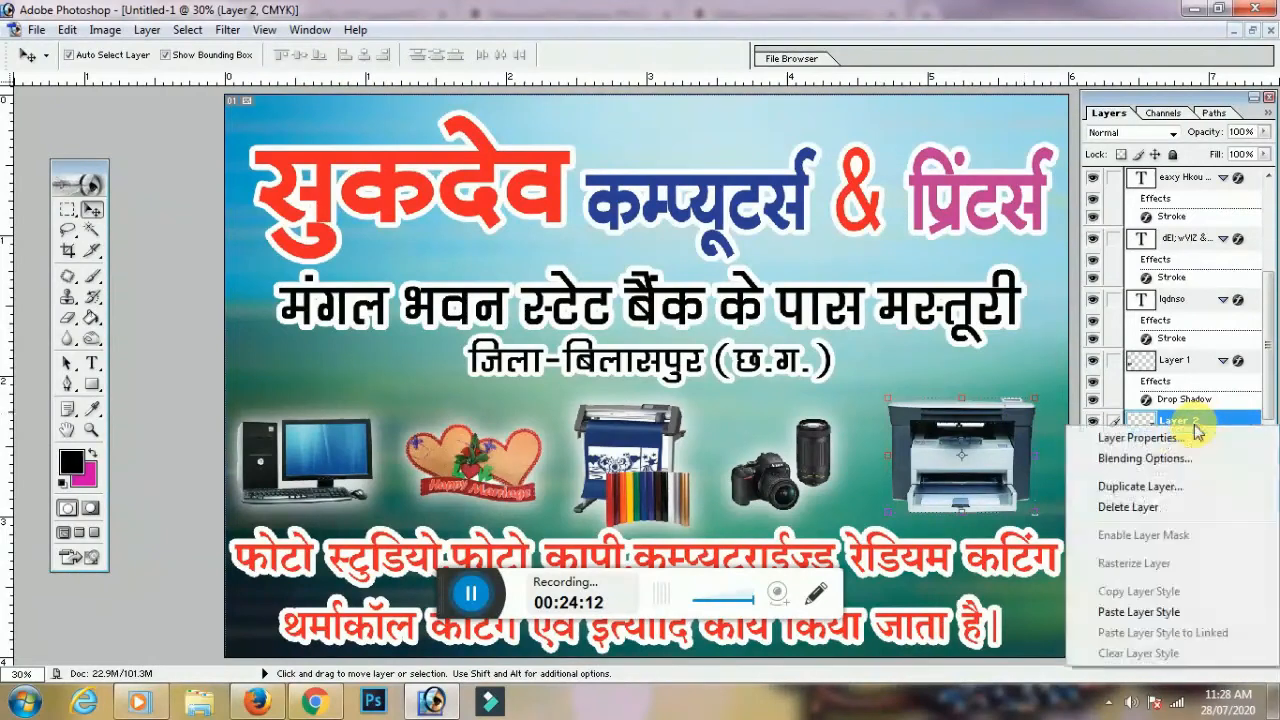
pyautogui.click(1140, 614)
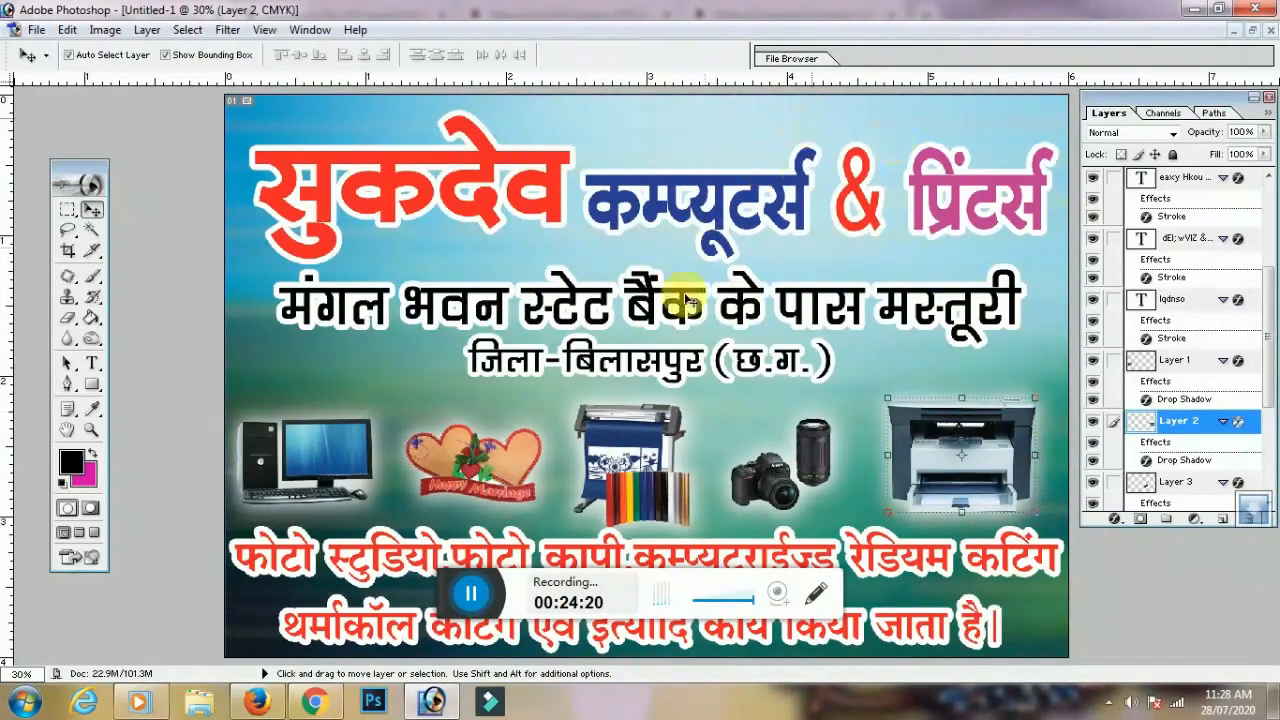
pyautogui.click(648, 362)
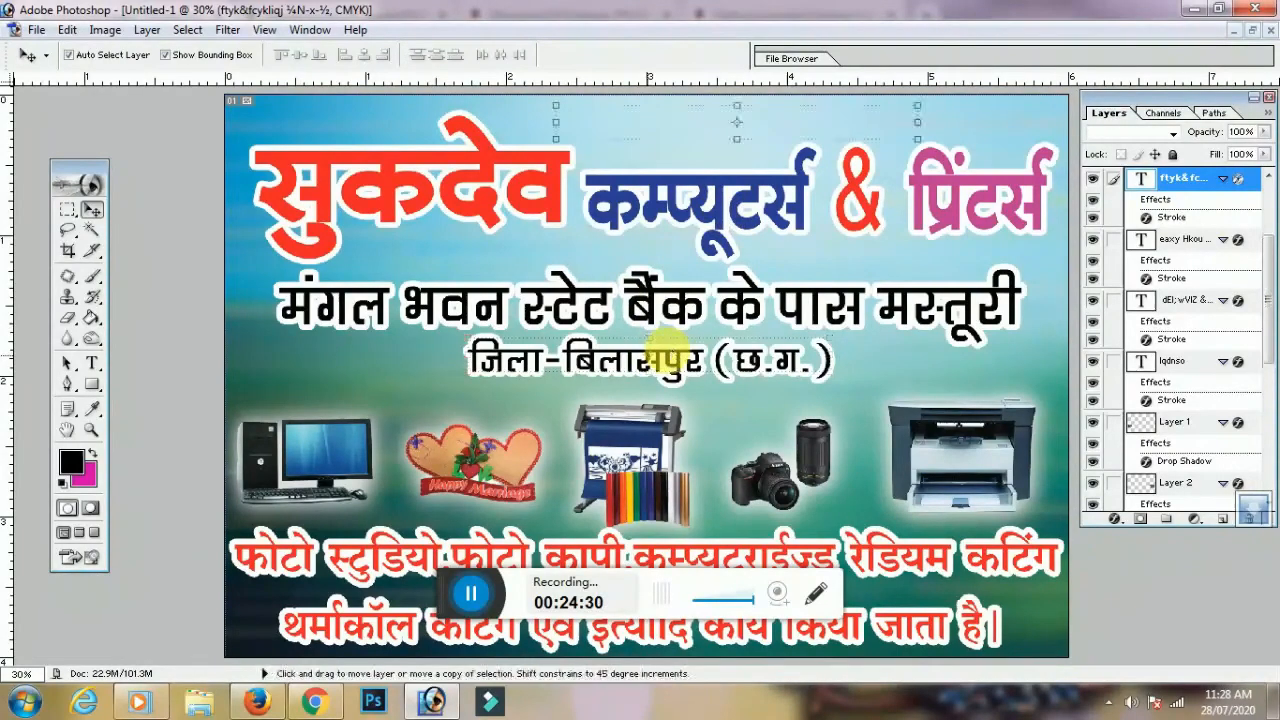
pyautogui.click(666, 352)
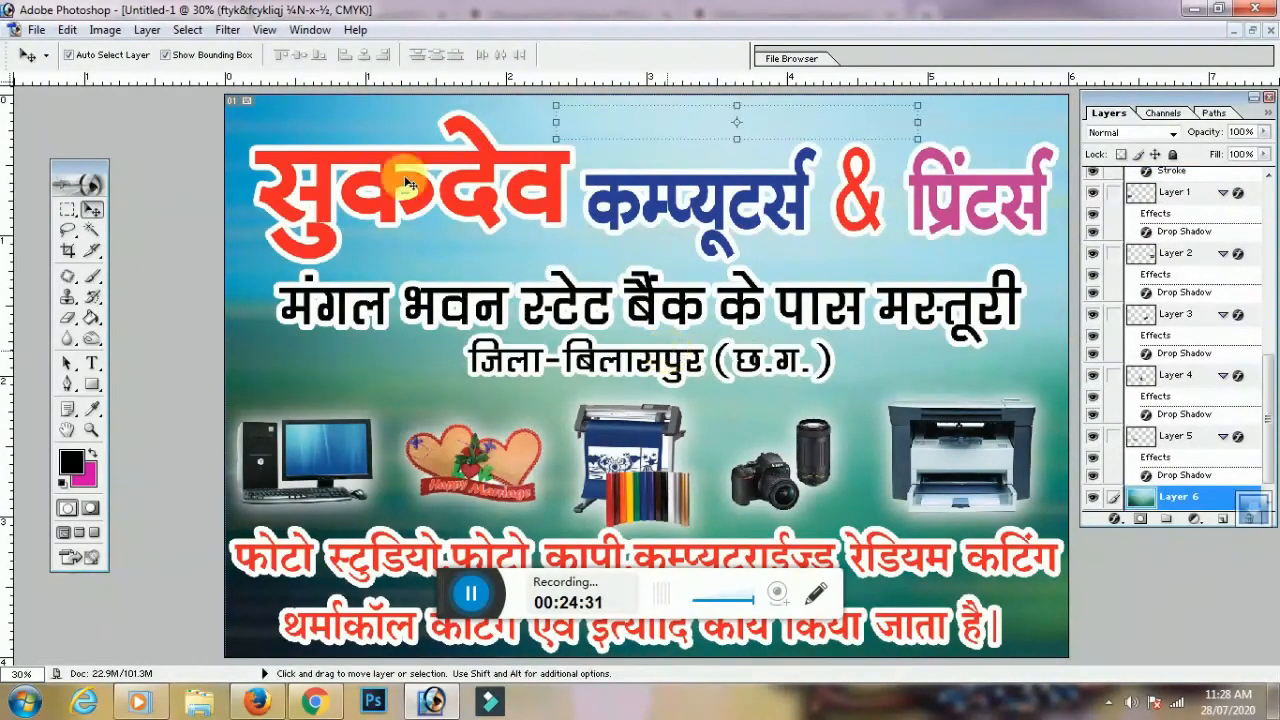
# Replace the copied top line's text with the 'मो.' label and the shop's two mobile numbers
pyautogui.click(92, 365)
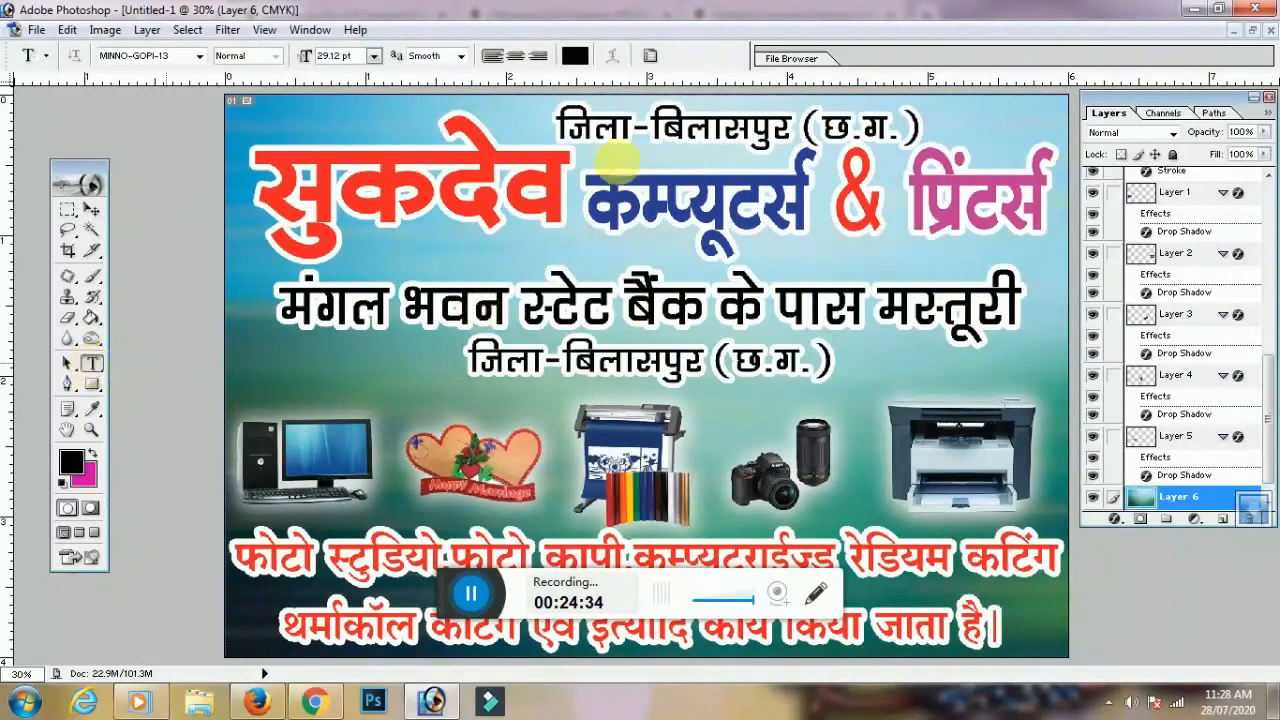
pyautogui.click(607, 127)
pyautogui.hotkey('ctrl', 'a')
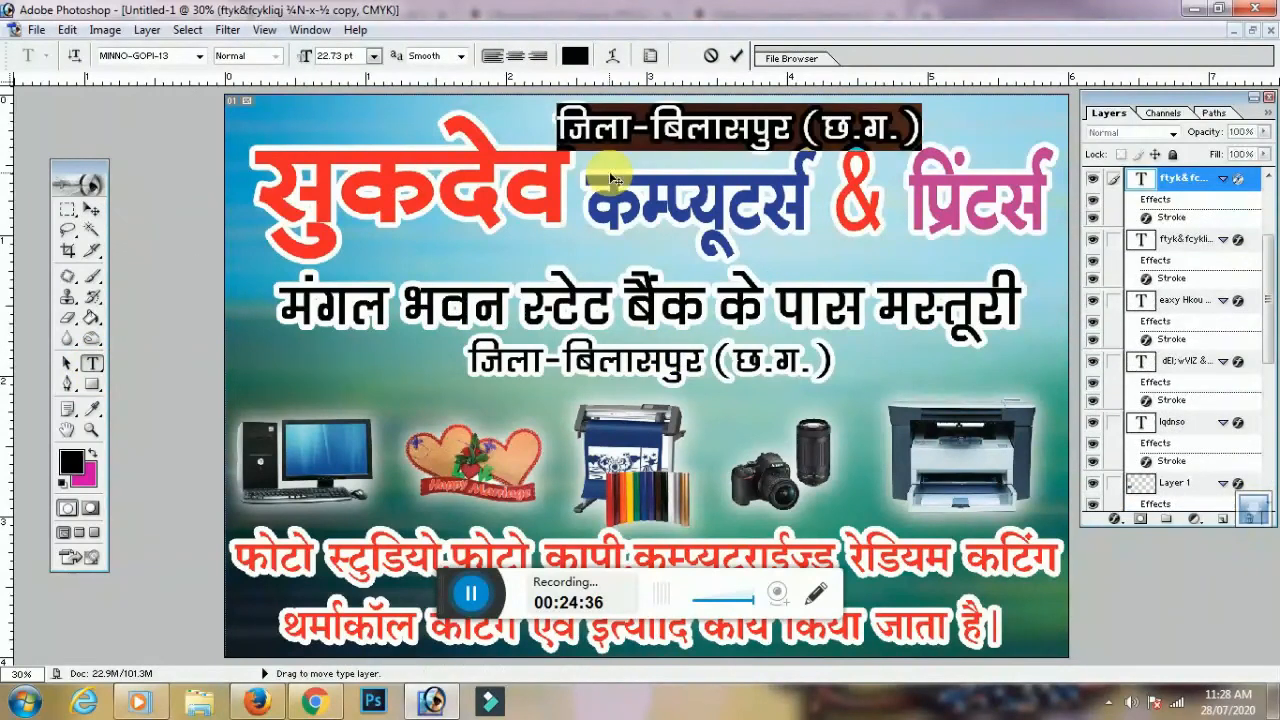
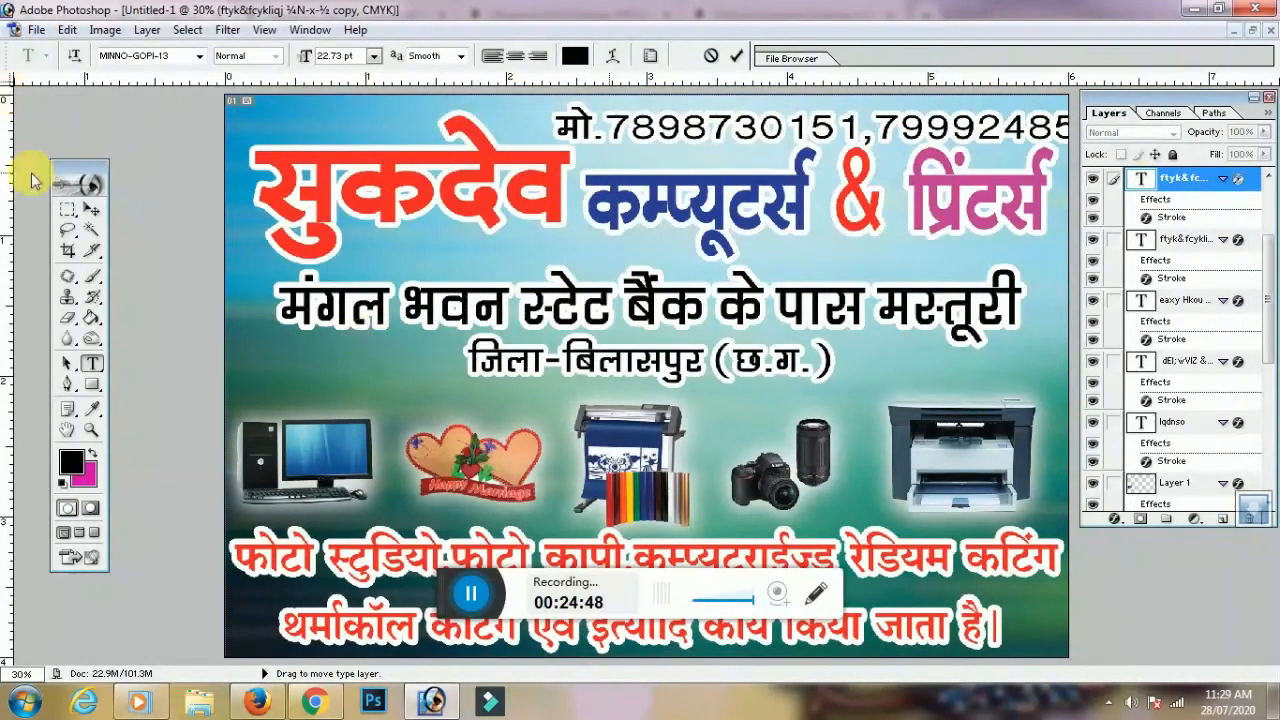
pyautogui.hotkey('ctrl', '+')
pyautogui.click(91, 209)
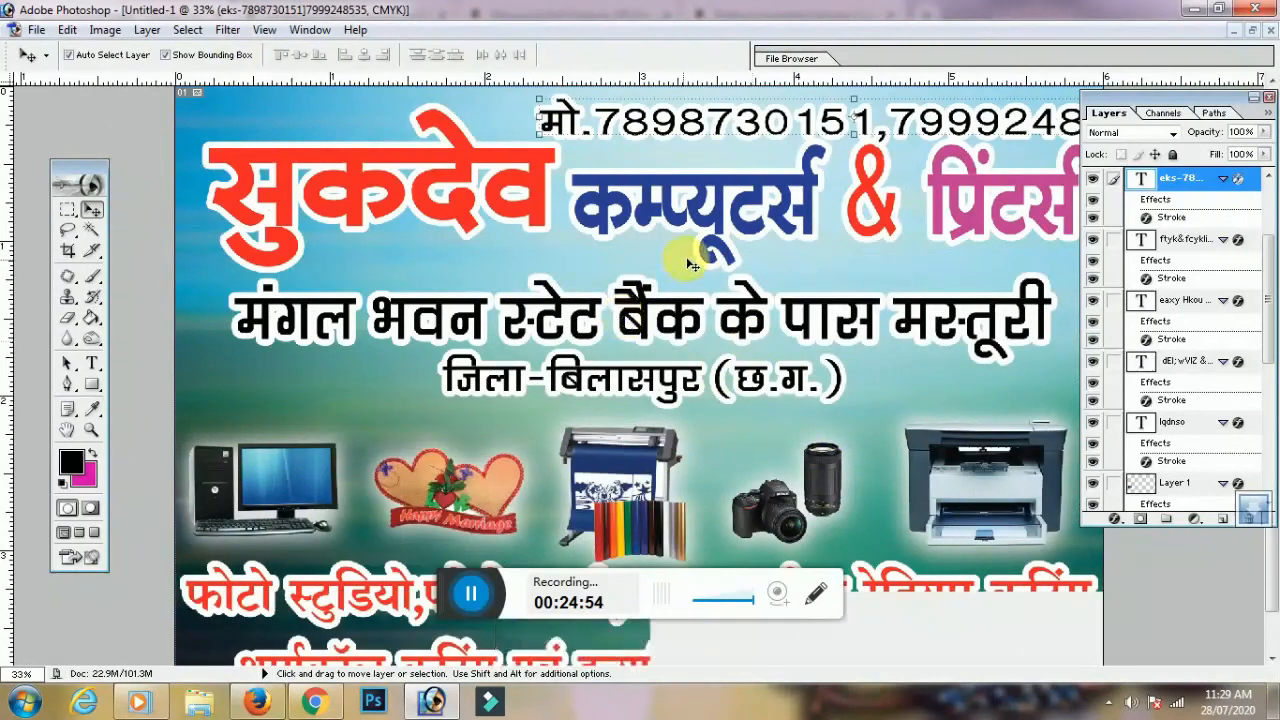
# Squeeze the mobile-number line narrower from both sides, nudge it up and right, and zoom in to check
pyautogui.hotkey('ctrl', '-')
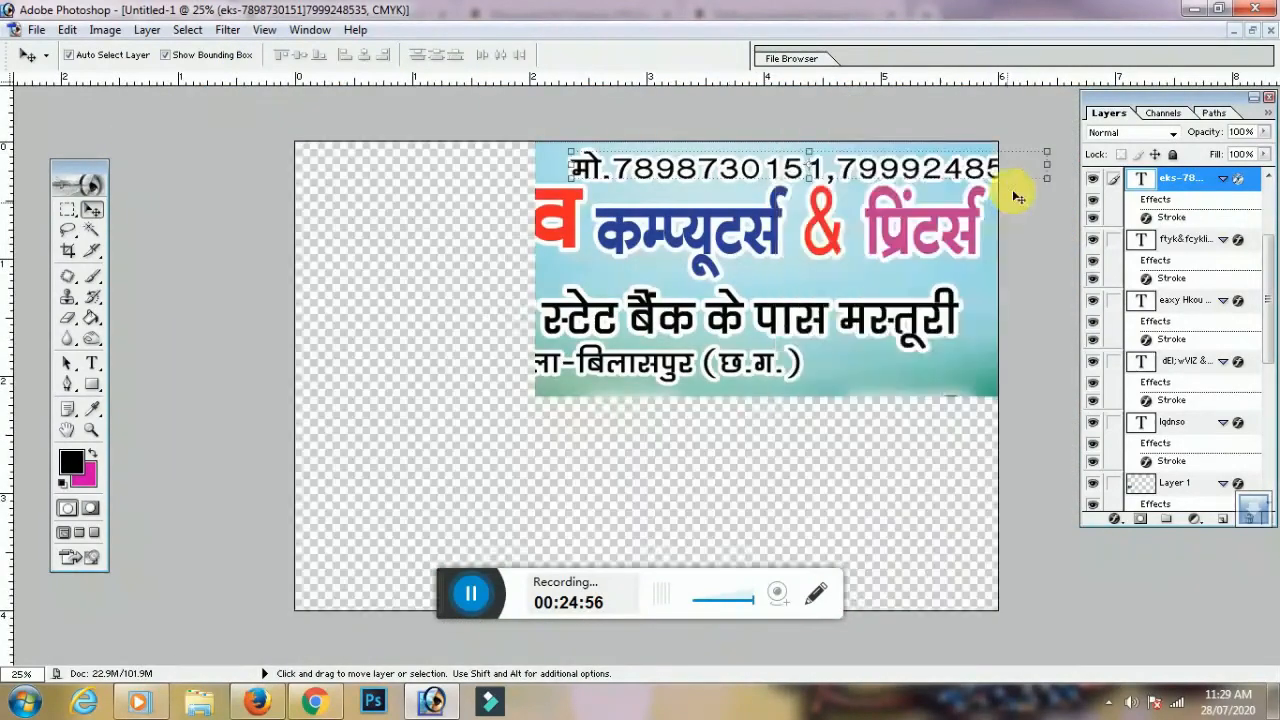
pyautogui.moveTo(1058, 172); pyautogui.dragTo(977, 172)
pyautogui.moveTo(579, 167); pyautogui.dragTo(706, 170)
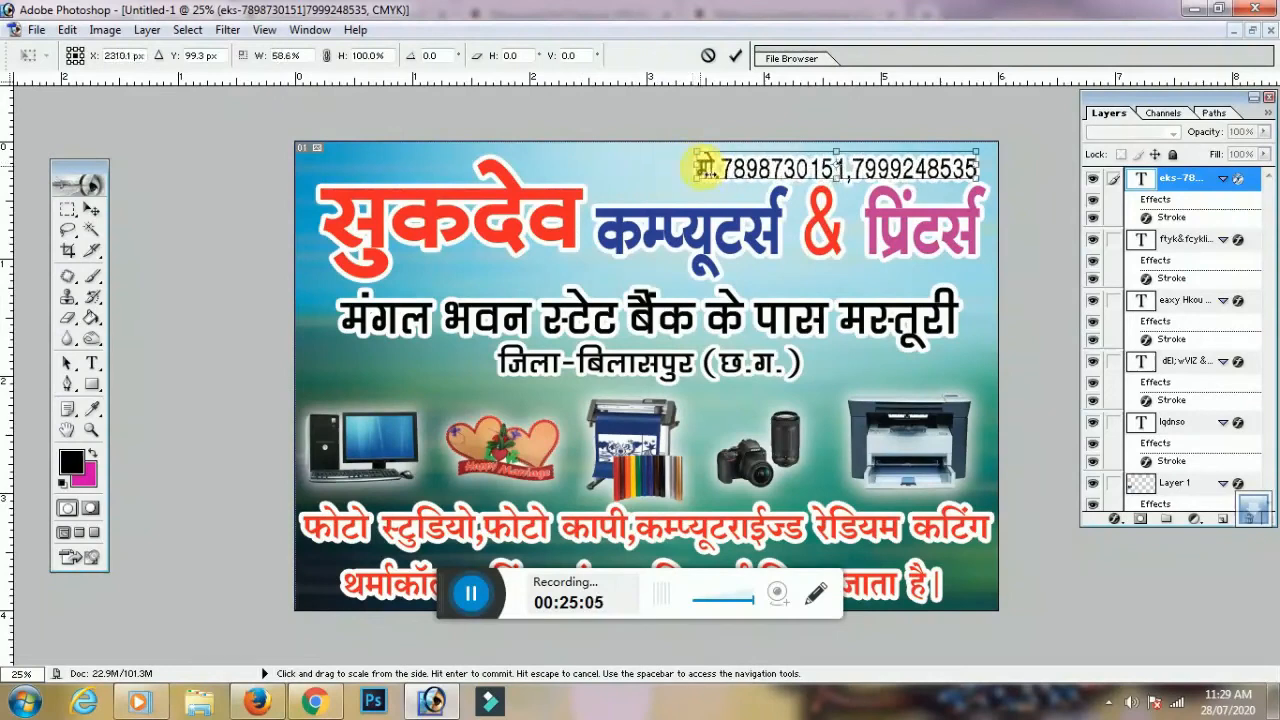
pyautogui.press('Return')
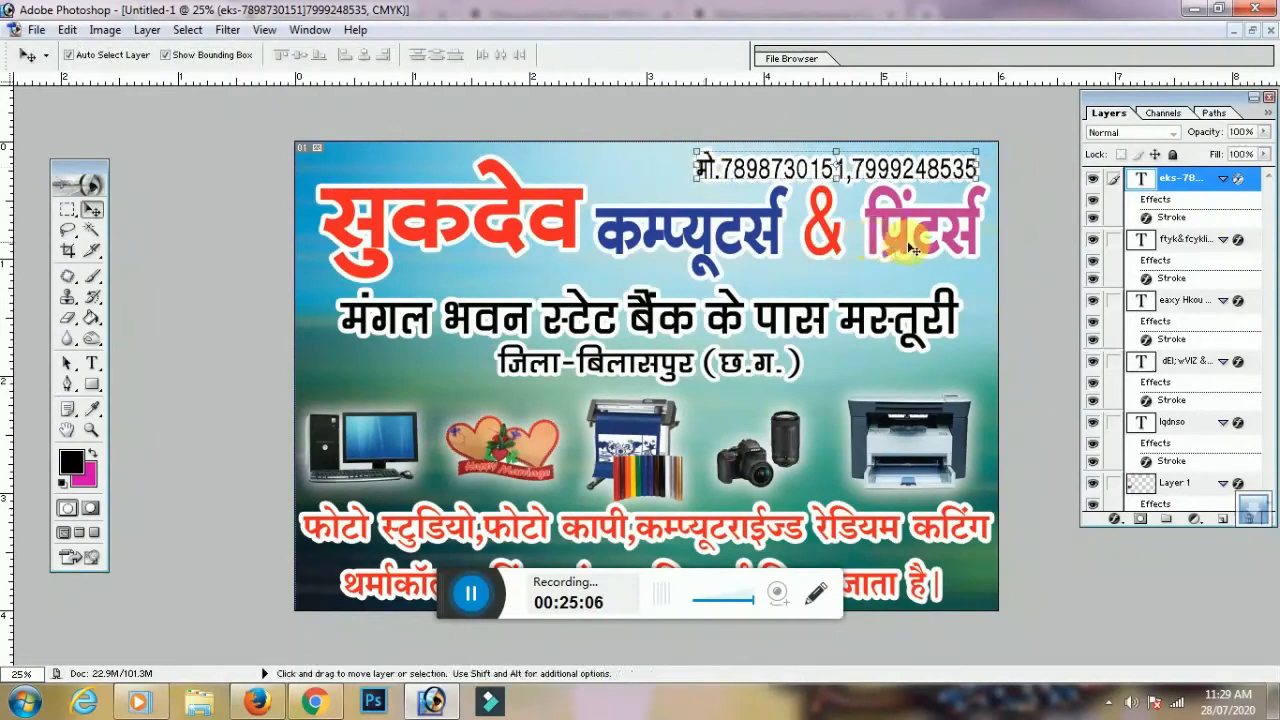
pyautogui.press('Up')
pyautogui.press('Up')
pyautogui.press('Up')
pyautogui.press('Up')
pyautogui.press('Up')
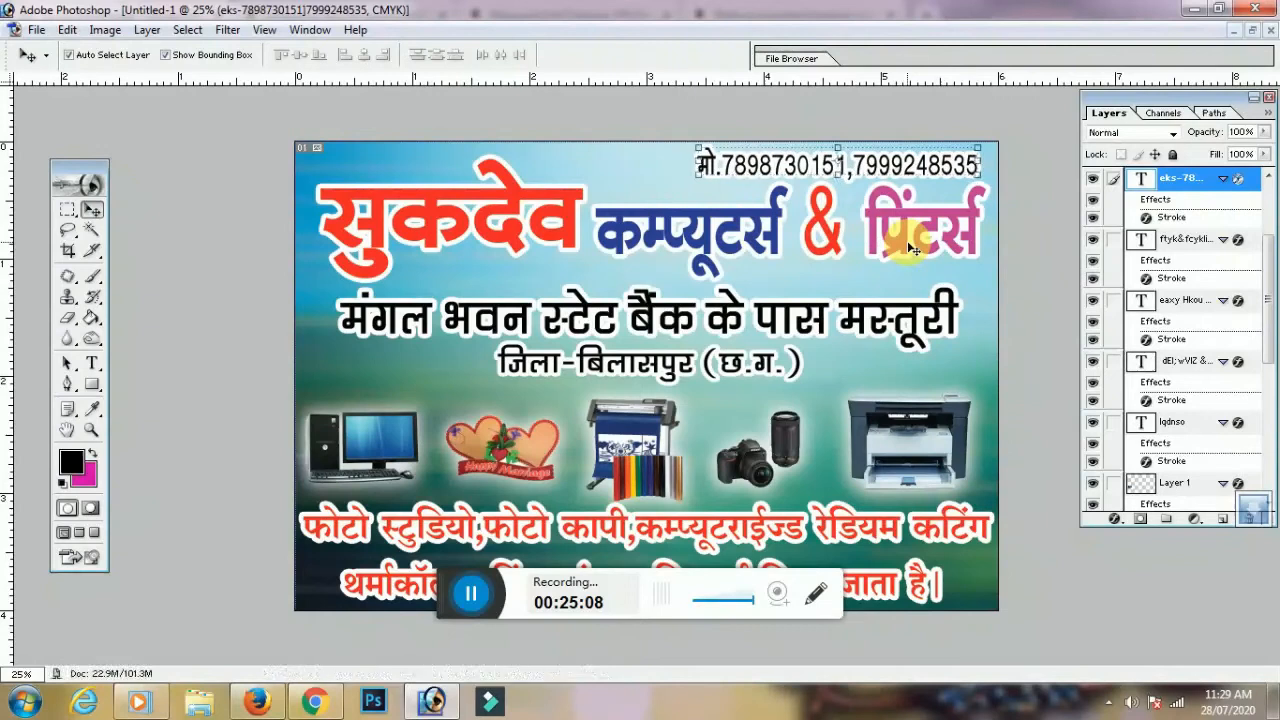
pyautogui.press('Right')
pyautogui.press('Right')
pyautogui.press('Right')
pyautogui.press('Right')
pyautogui.press('Right')
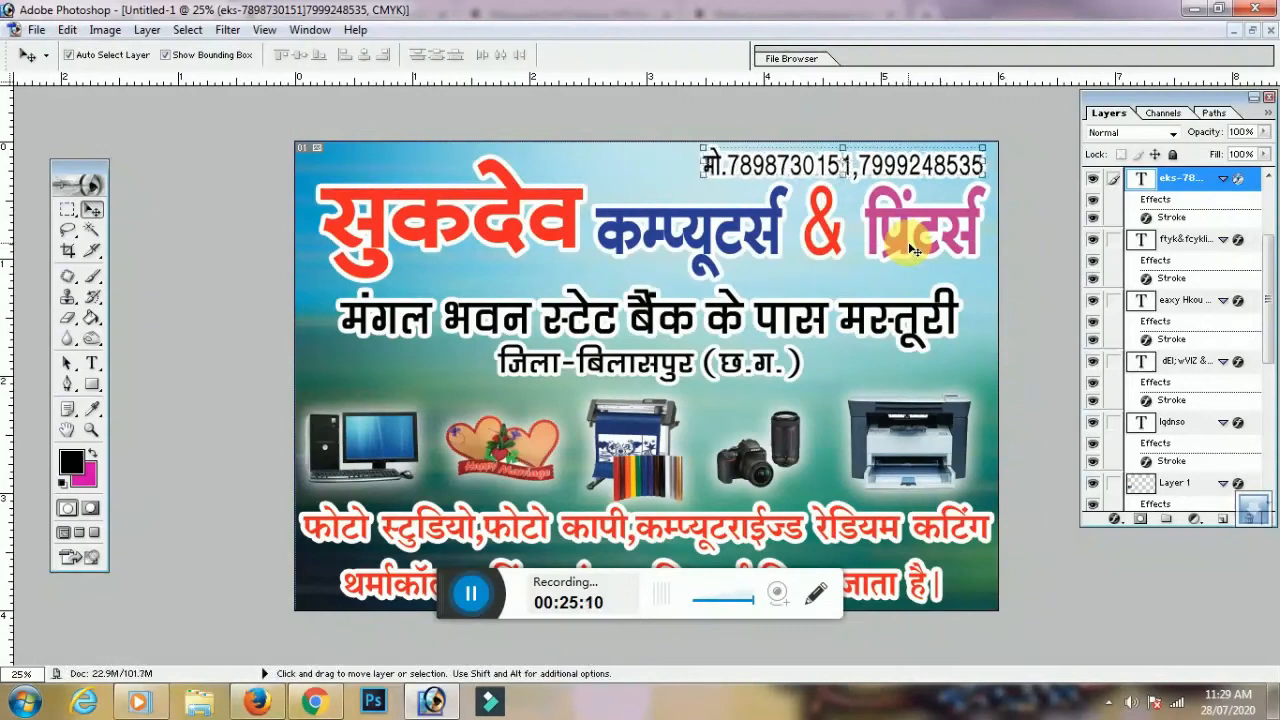
pyautogui.hotkey('ctrl', '+')
pyautogui.hotkey('ctrl', '+')
pyautogui.hotkey('ctrl', '+')
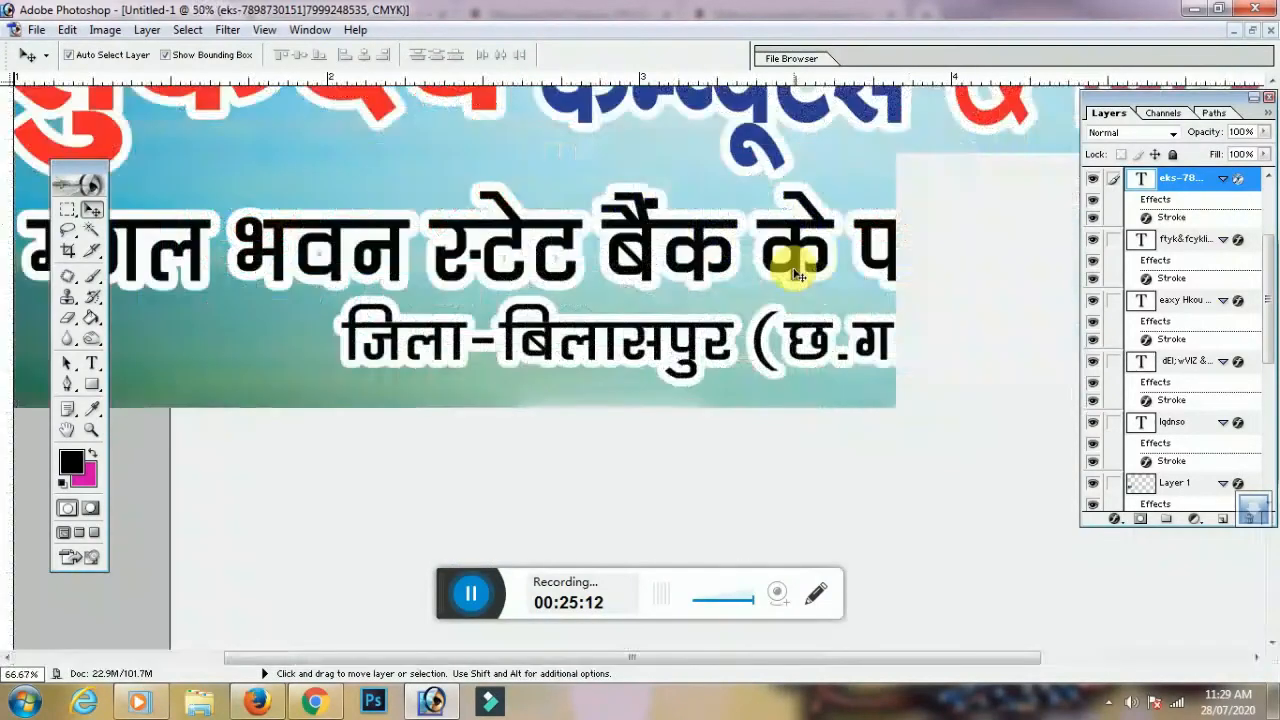
pyautogui.press('space')
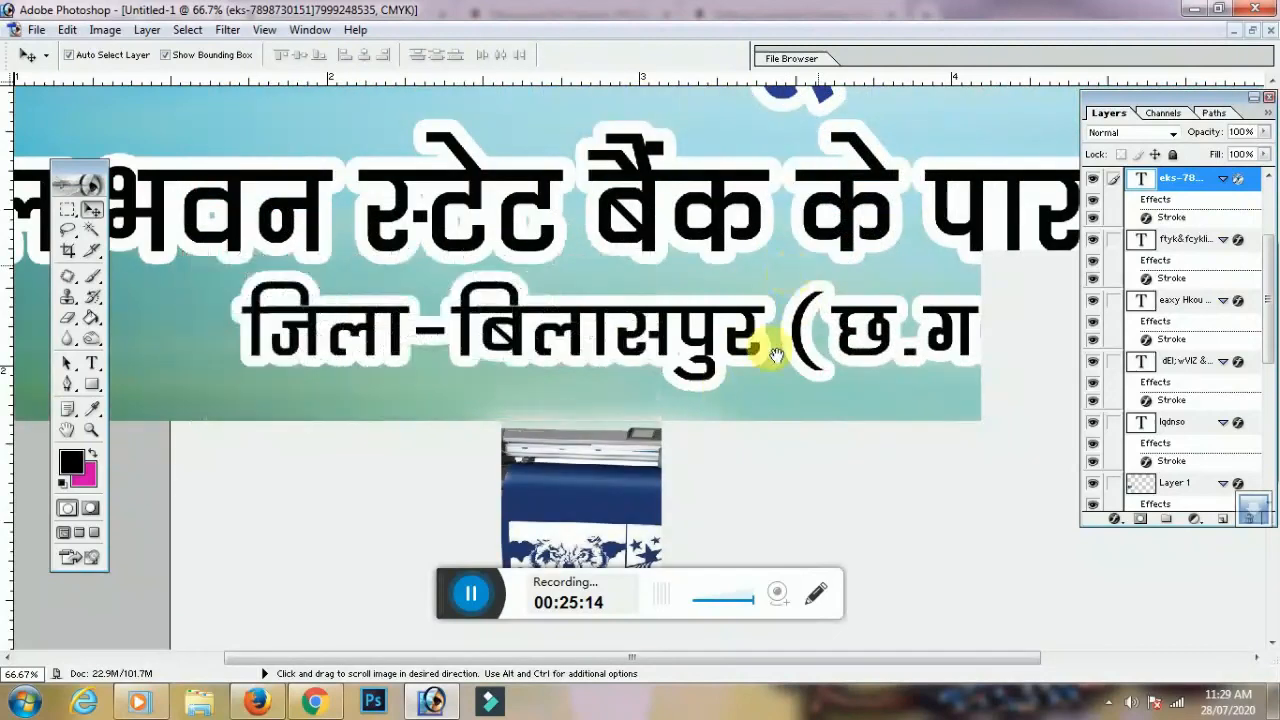
pyautogui.moveTo(769, 321); pyautogui.dragTo(728, 384)
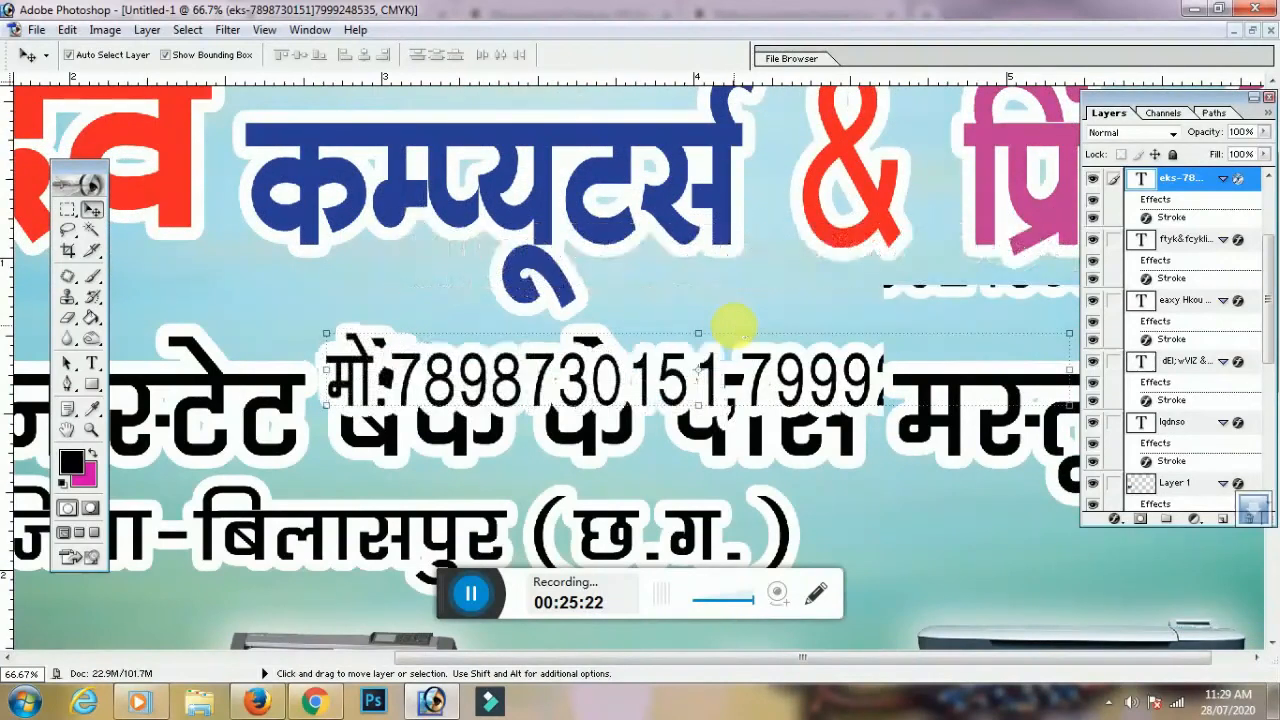
pyautogui.click(735, 327)
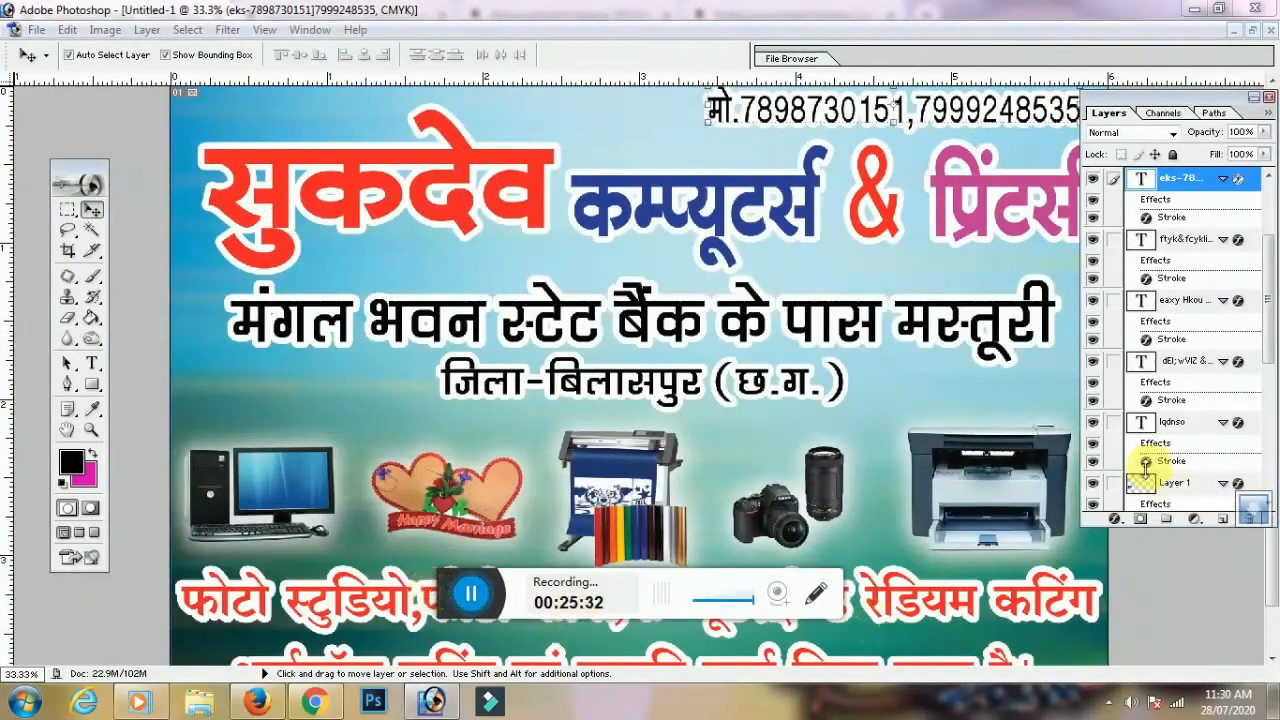
# Apply the outline effect to the phone-number line
pyautogui.click(1117, 519)
pyautogui.click(1127, 508)
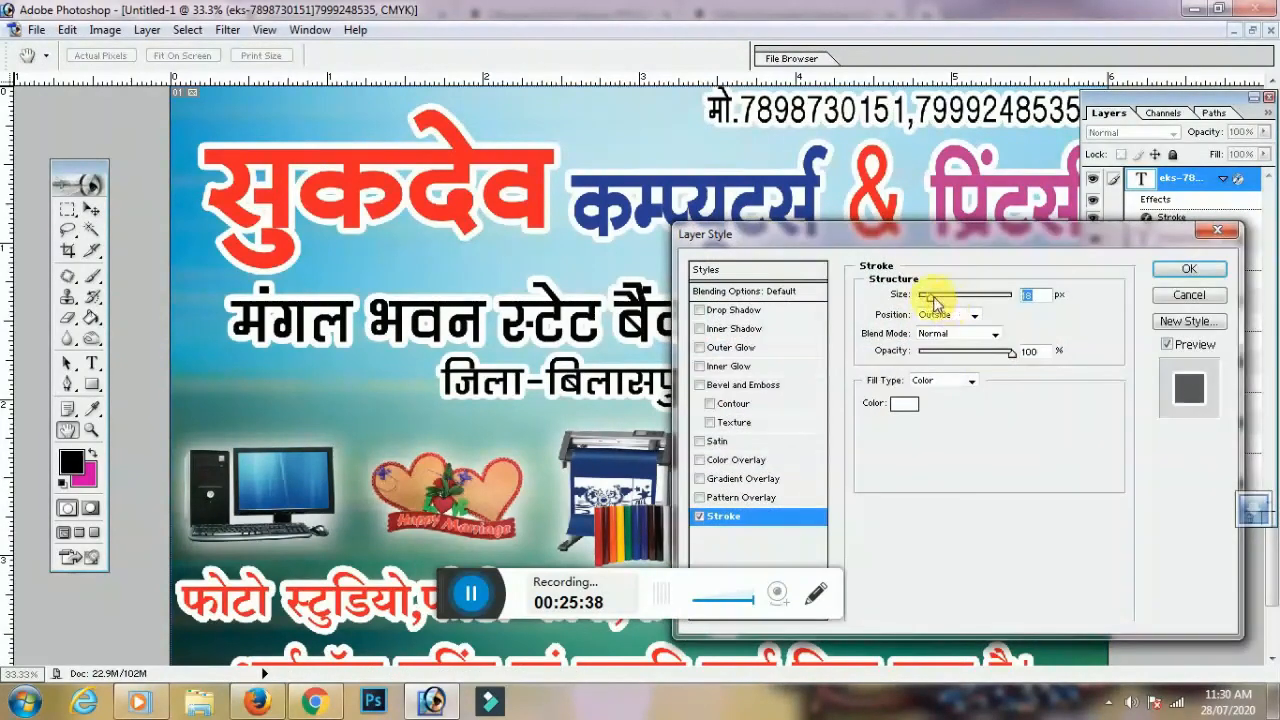
pyautogui.click(1178, 269)
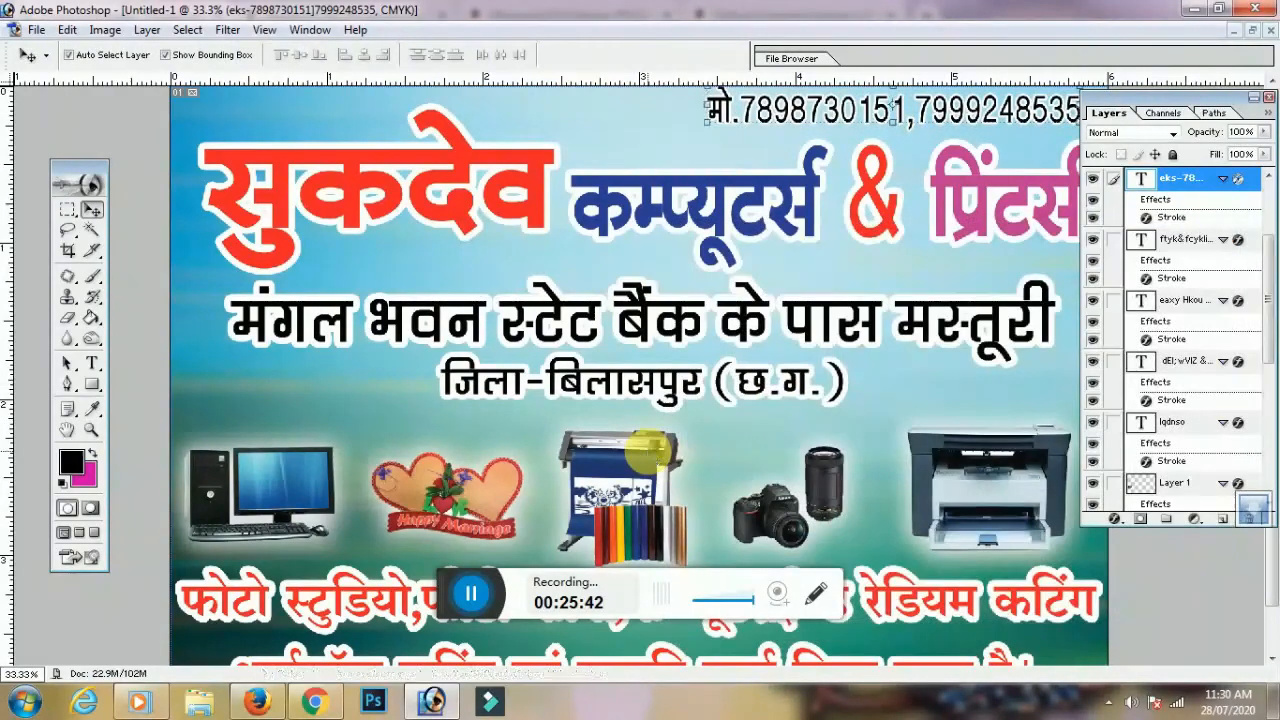
pyautogui.hotkey('ctrl', '-')
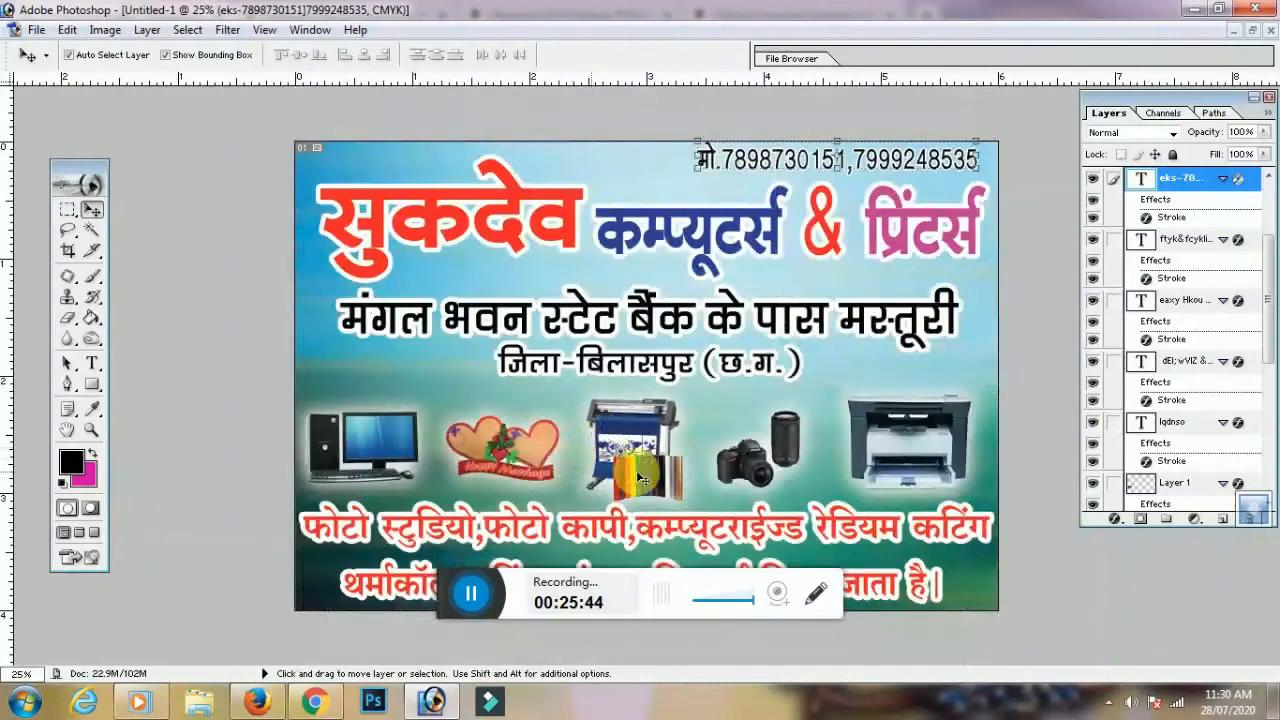
pyautogui.hotkey('ctrl', '+')
pyautogui.hotkey('ctrl', '-')
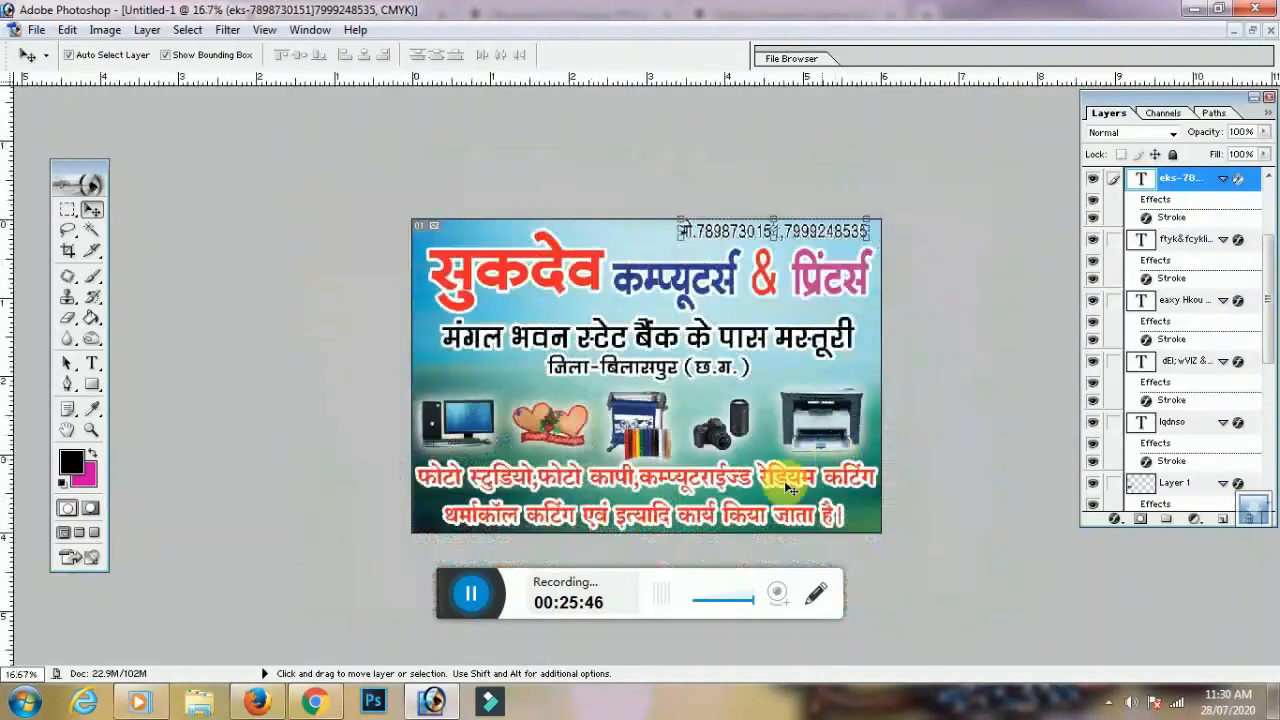
# Rescale the two bottom lines of red Hindi text slightly narrower and taller, then nudge them into place
pyautogui.click(845, 478)
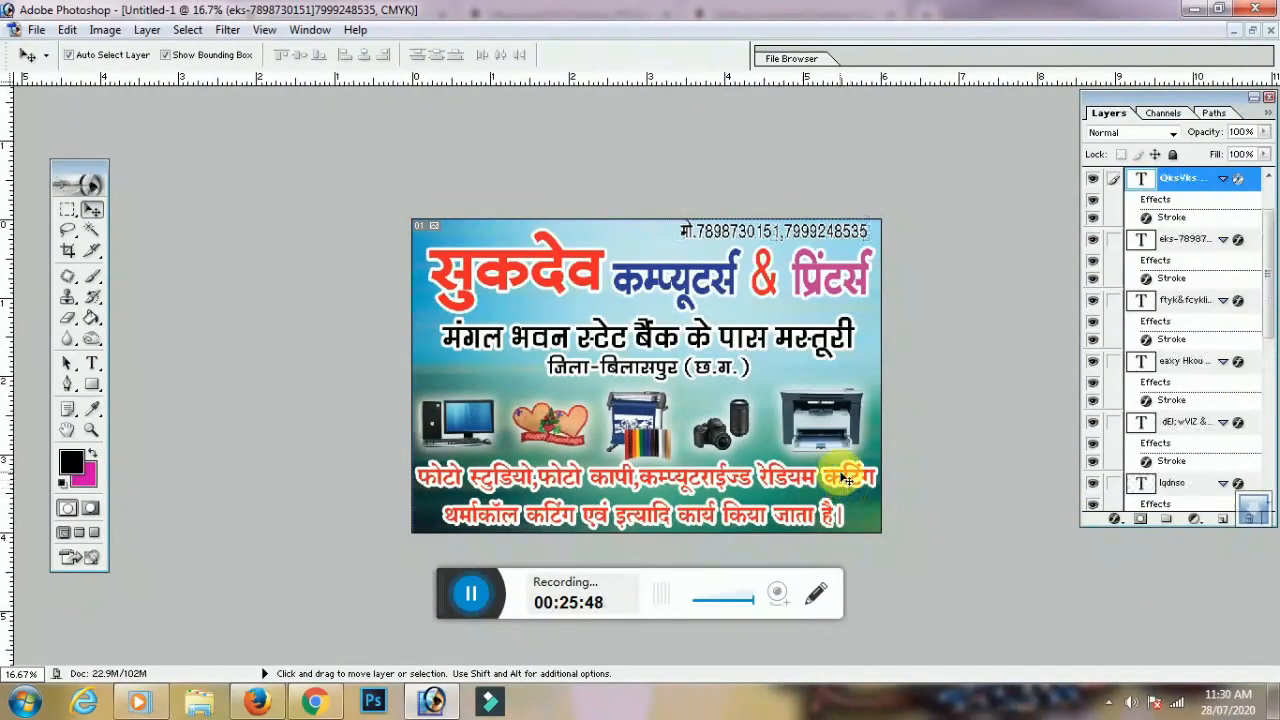
pyautogui.hotkey('ctrl', 't')
pyautogui.moveTo(884, 466); pyautogui.dragTo(876, 466)
pyautogui.press('Return')
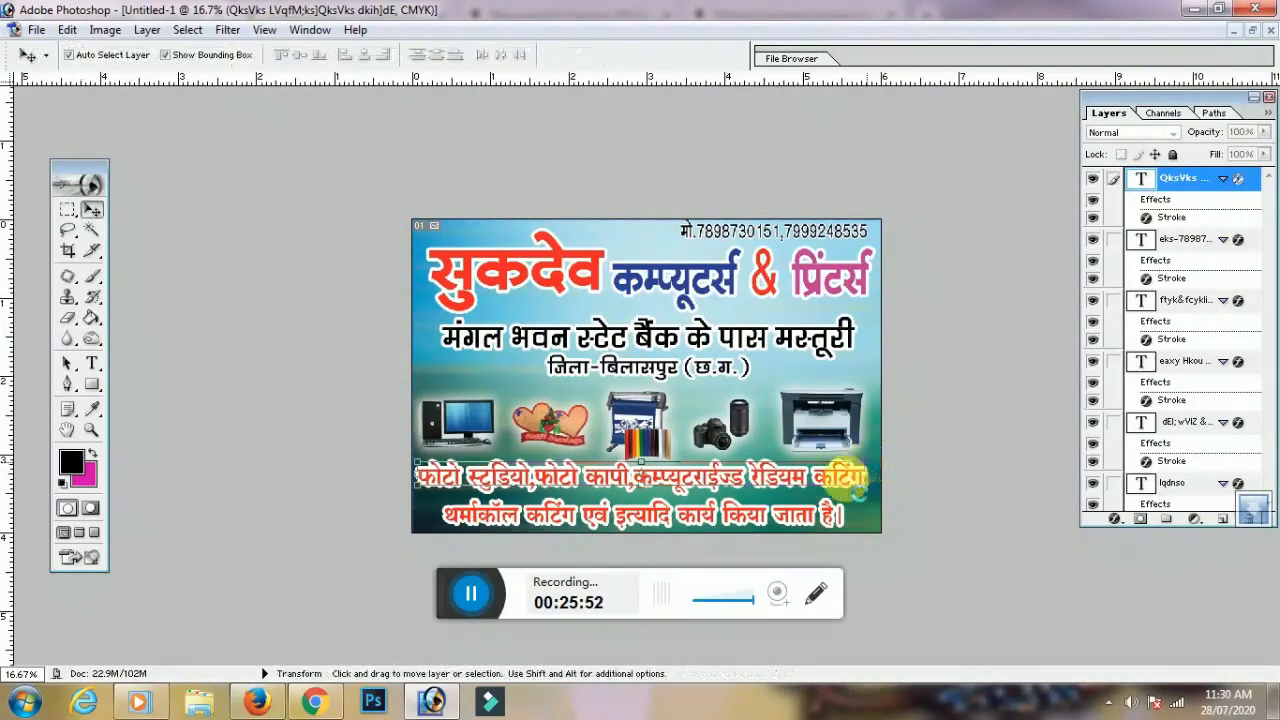
pyautogui.press('Down')
pyautogui.press('Right')
pyautogui.press('Down')
pyautogui.press('Up')
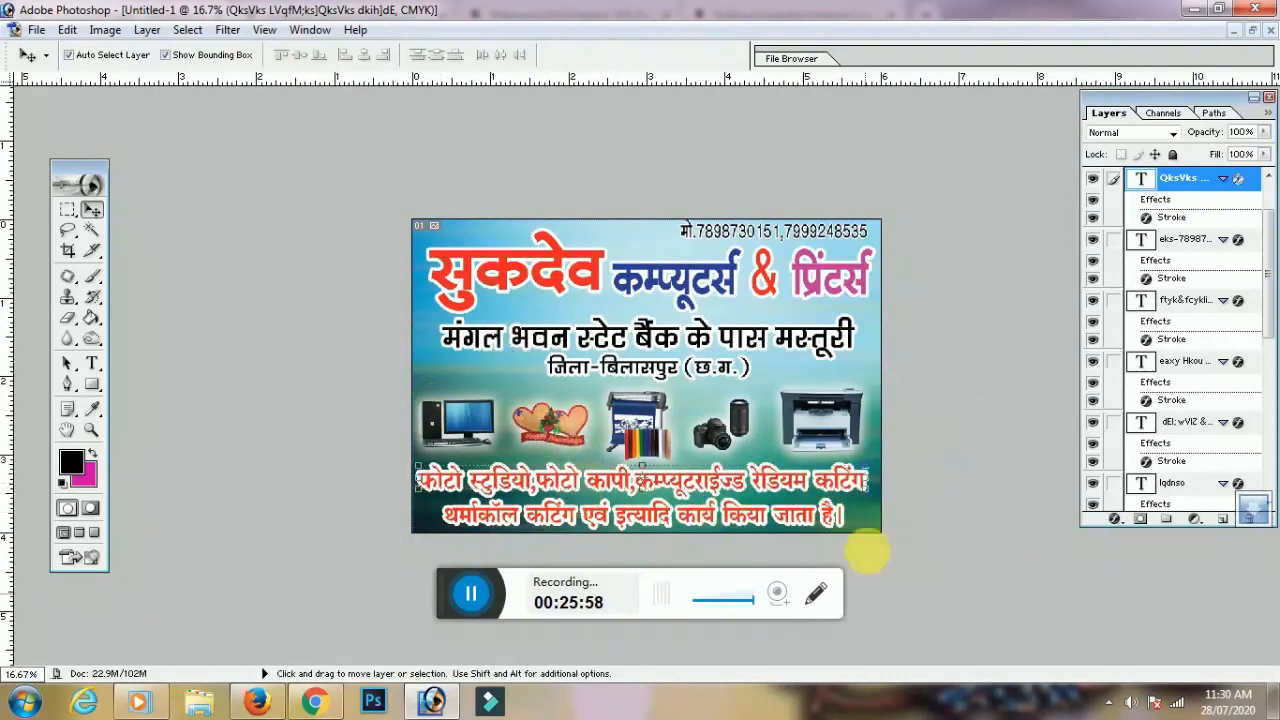
# Make the background image layer active and select the entire canvas
pyautogui.click(451, 374)
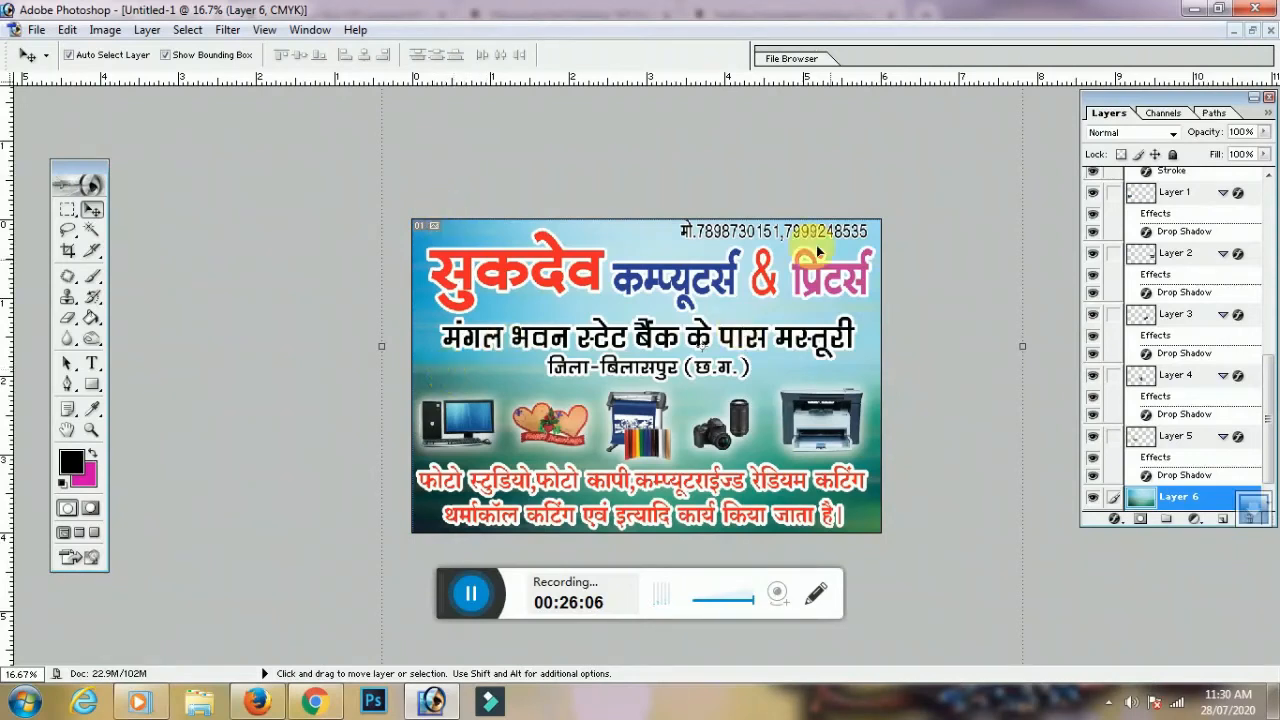
pyautogui.click(746, 230)
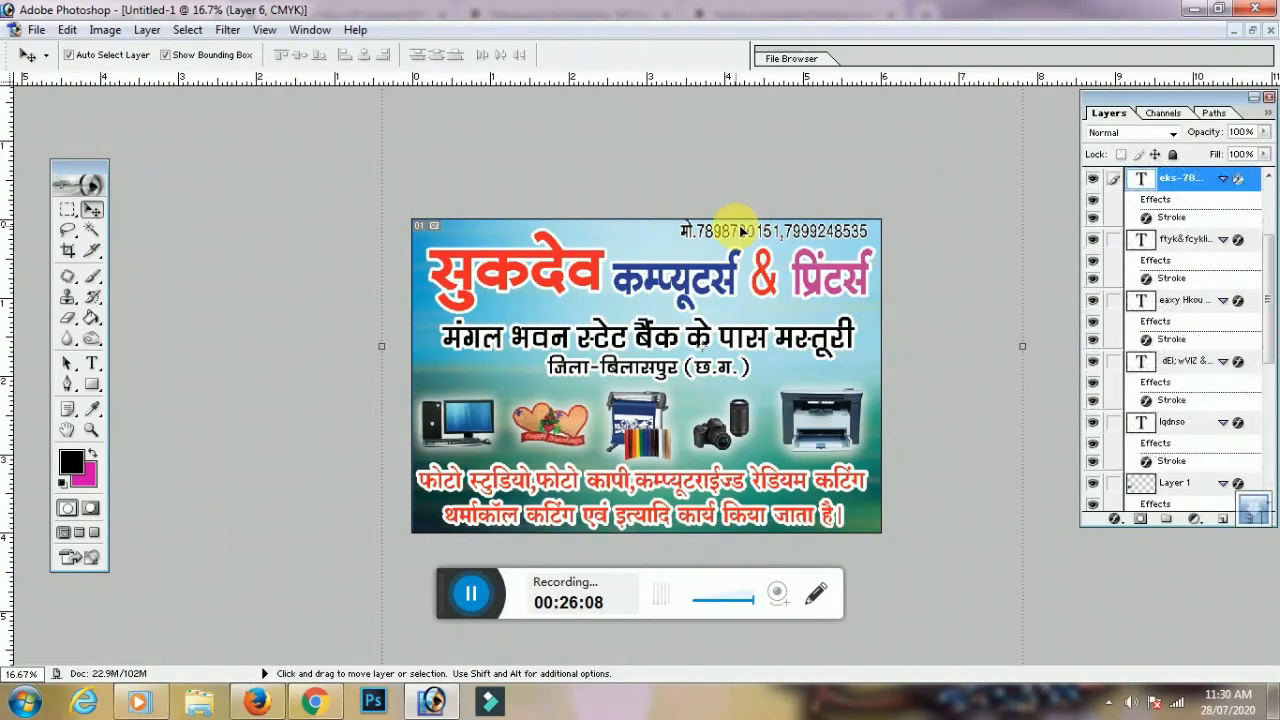
pyautogui.click(745, 230)
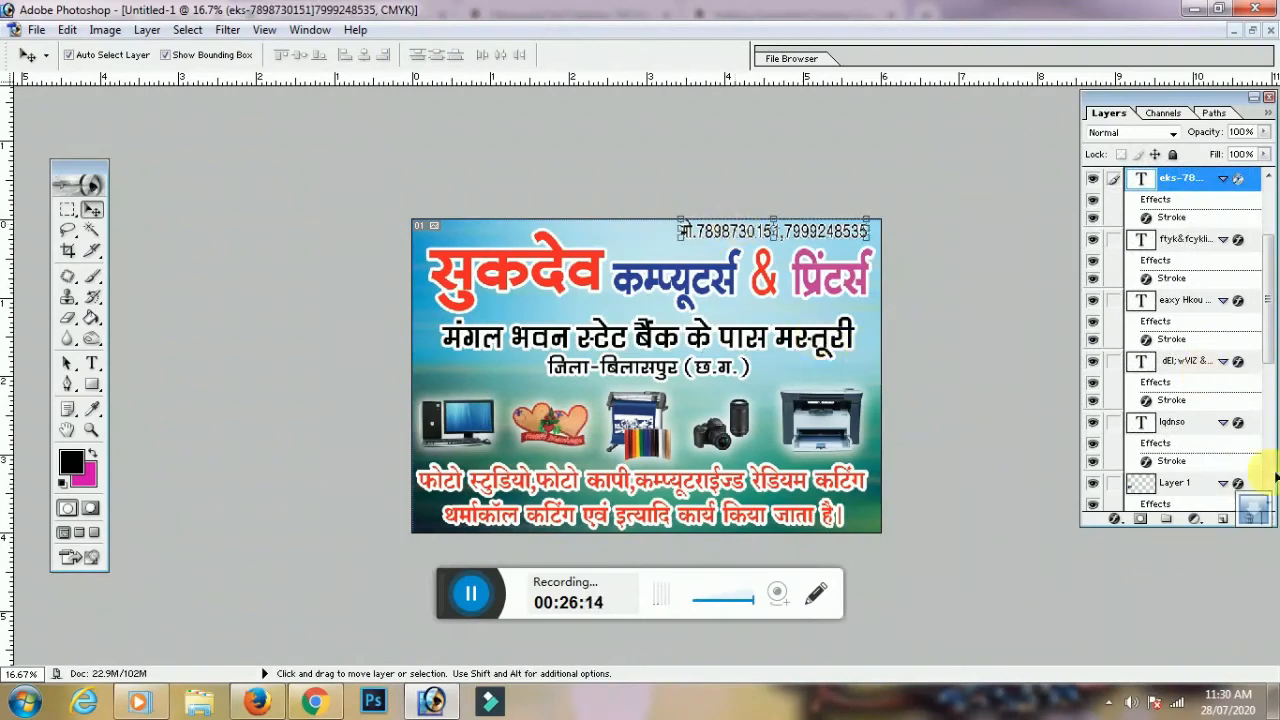
pyautogui.click(873, 364)
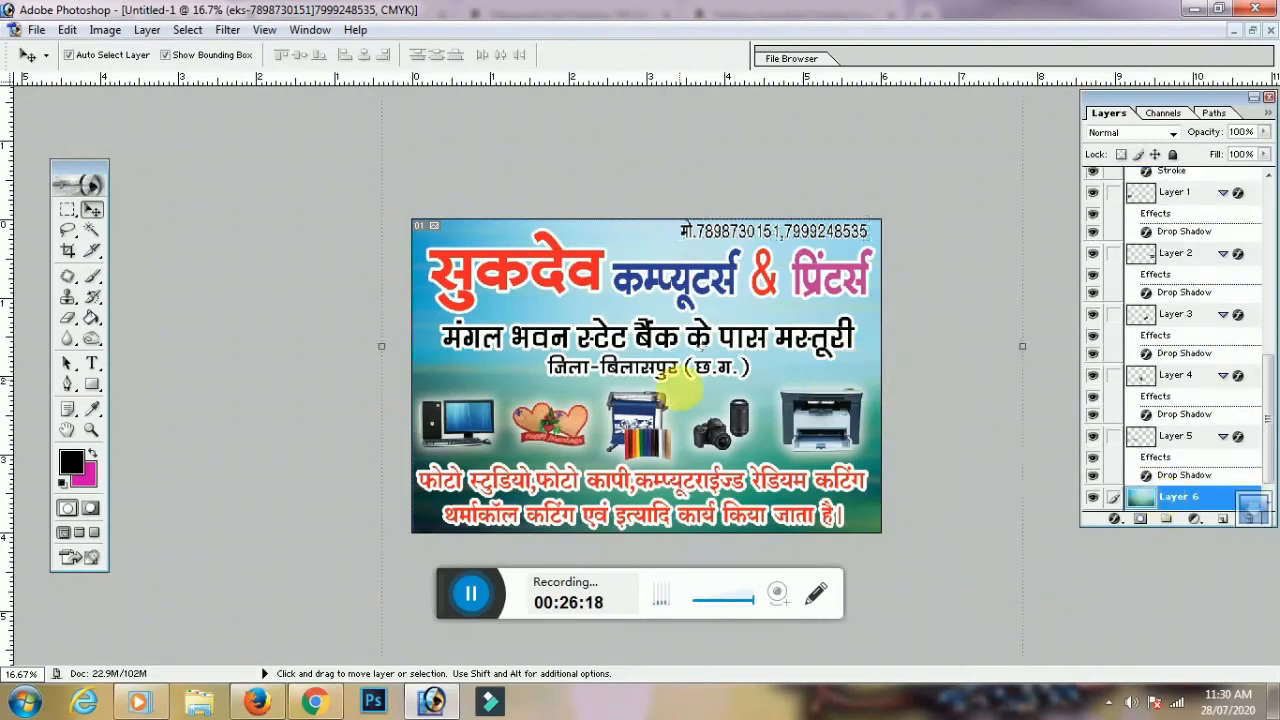
pyautogui.click(687, 395)
pyautogui.hotkey('ctrl', 'a')
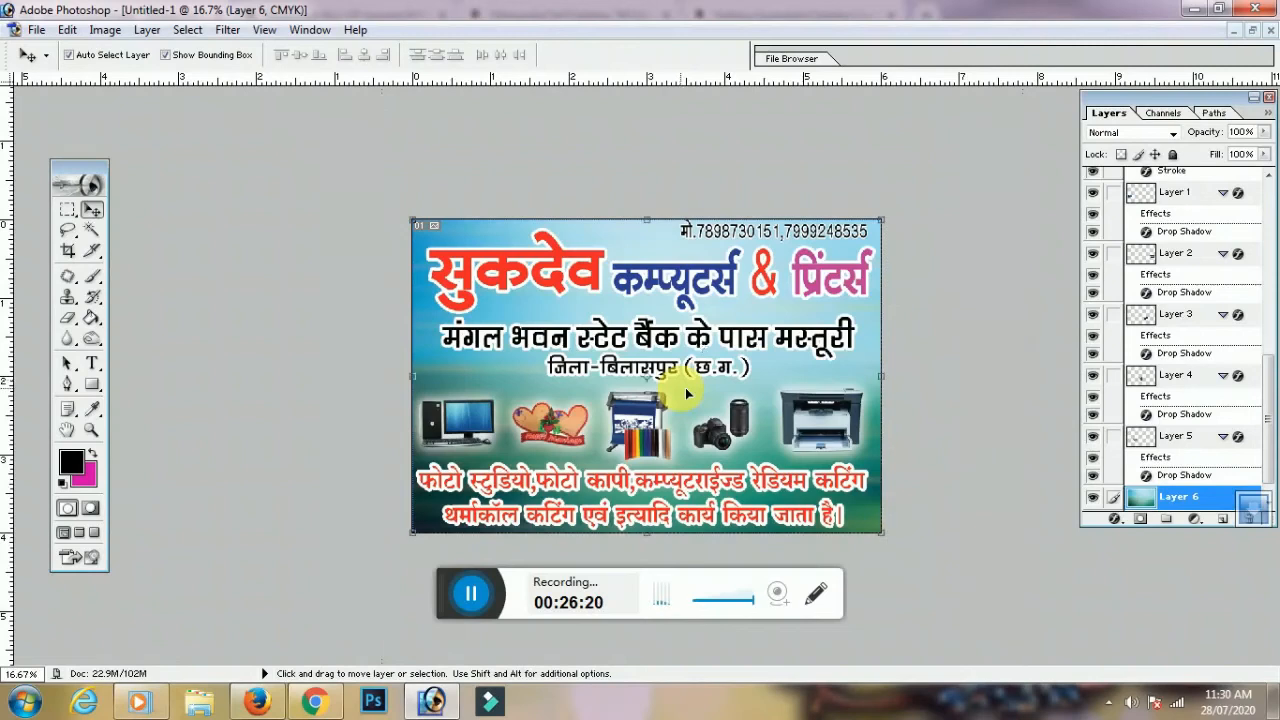
# Stroke the selected canvas with a 20 px black border at Center location, keeping black after trying red
pyautogui.click(67, 29)
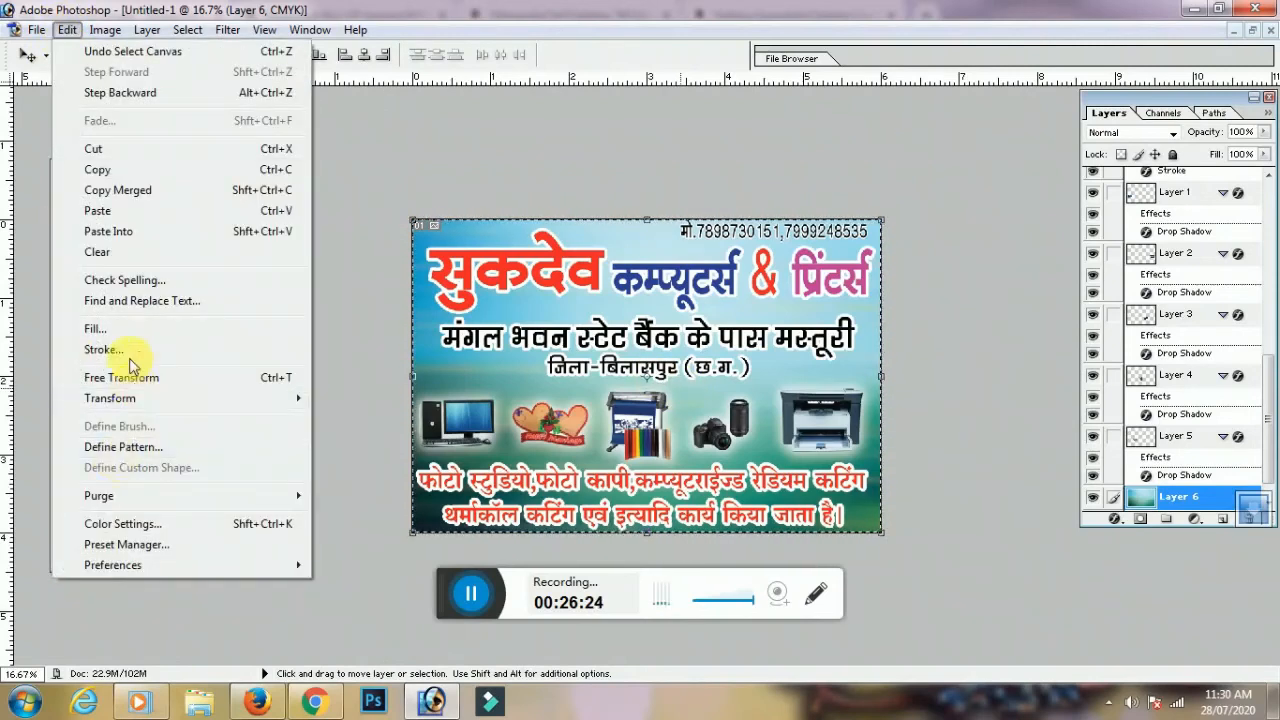
pyautogui.press('Escape')
pyautogui.press('i')
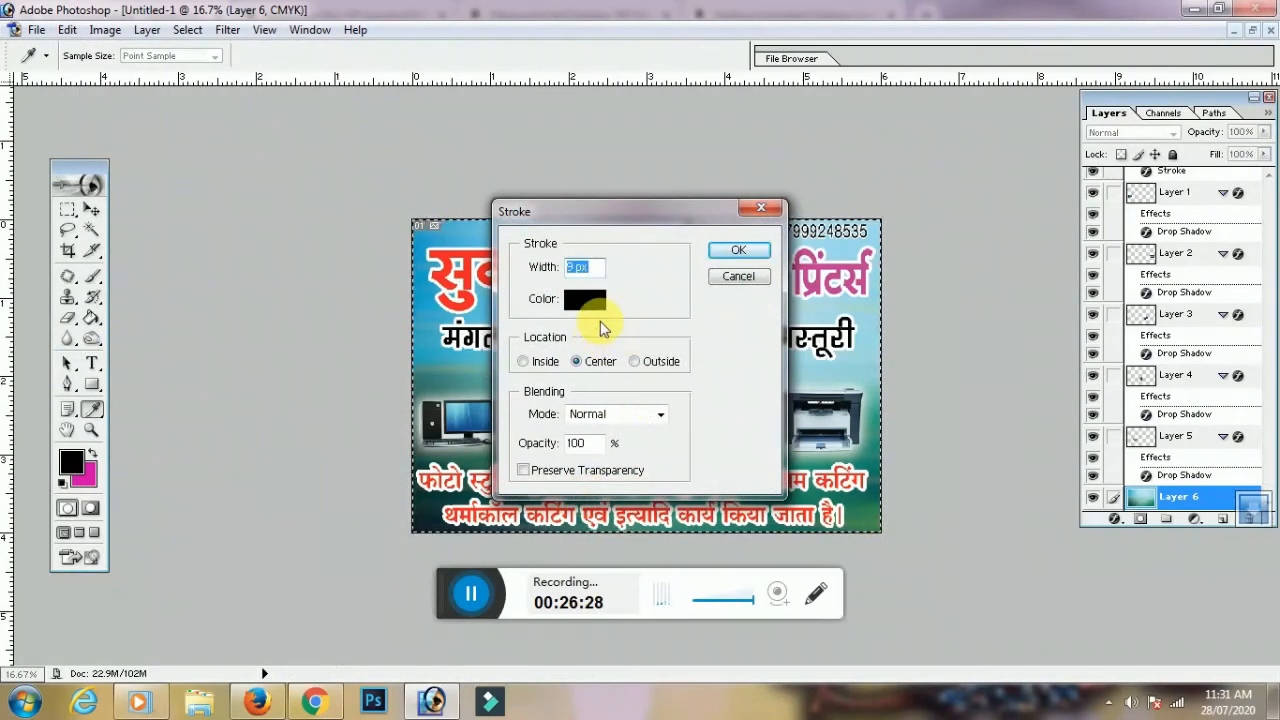
pyautogui.write('20')
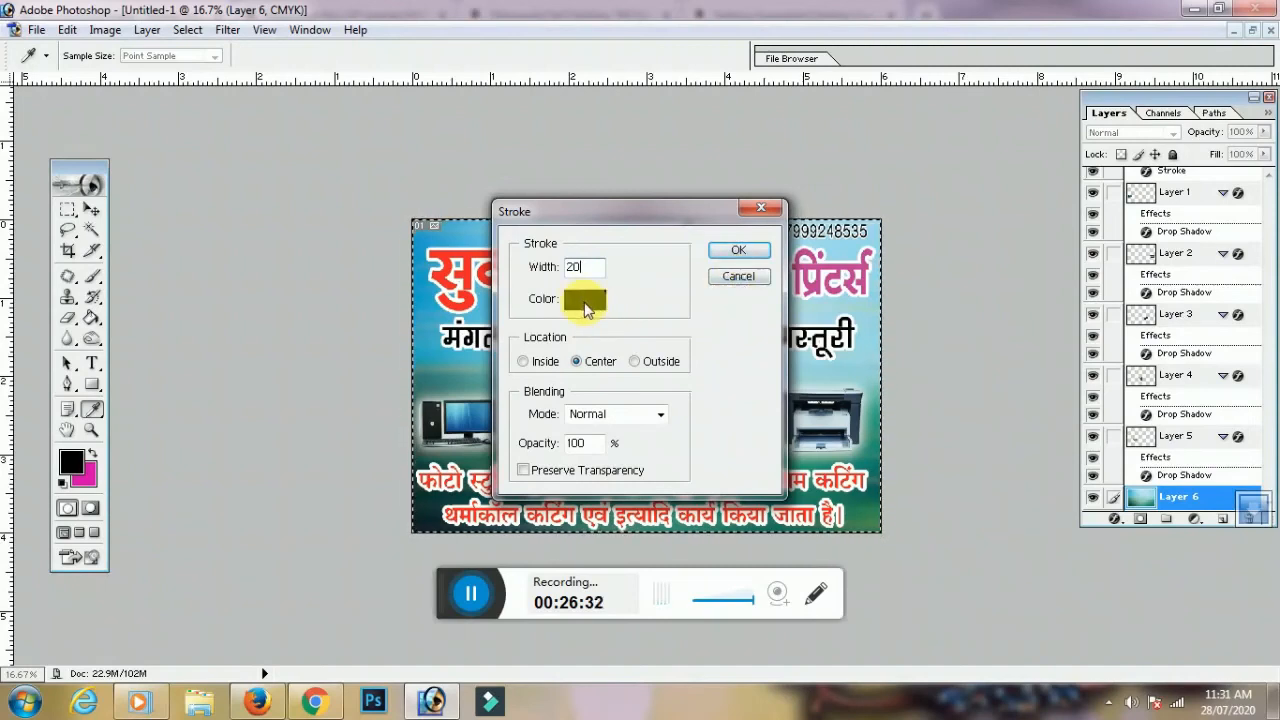
pyautogui.click(585, 305)
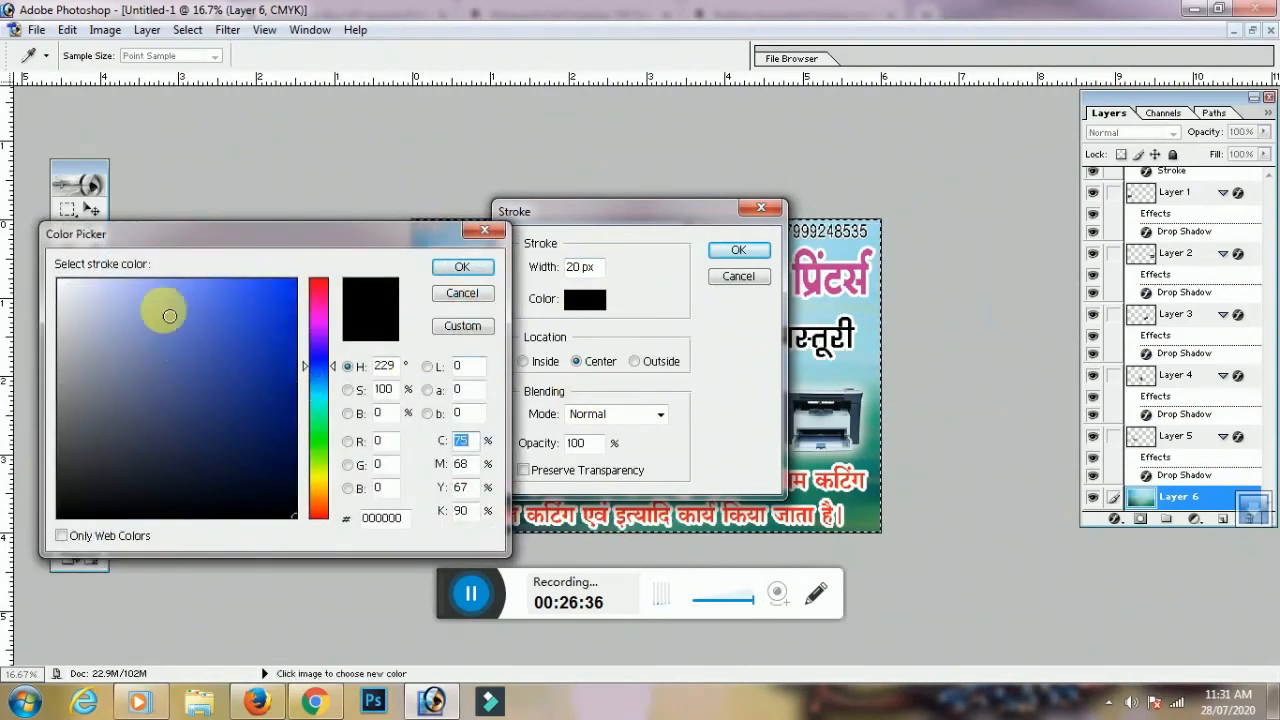
pyautogui.moveTo(317, 312); pyautogui.dragTo(317, 268)
pyautogui.moveTo(249, 357)
pyautogui.mouseDown()
pyautogui.moveTo(346, 388)
pyautogui.moveTo(374, 283)
pyautogui.mouseUp()
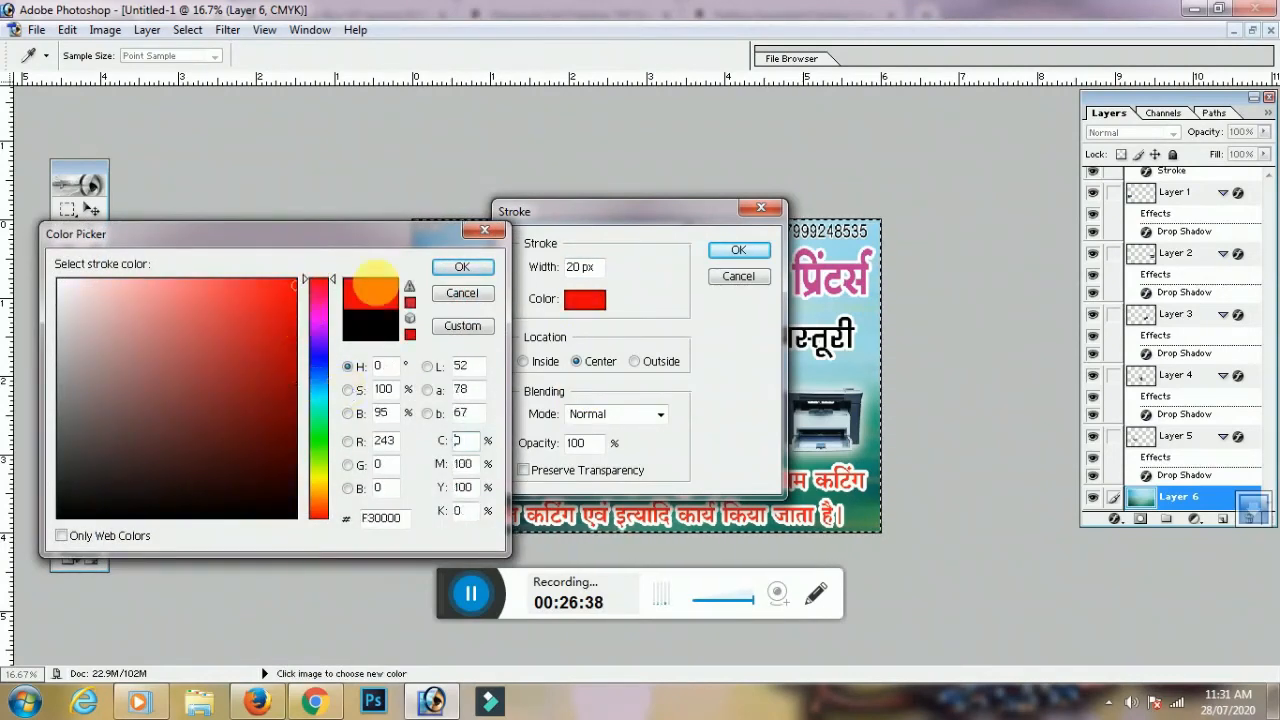
pyautogui.click(371, 330)
pyautogui.click(475, 269)
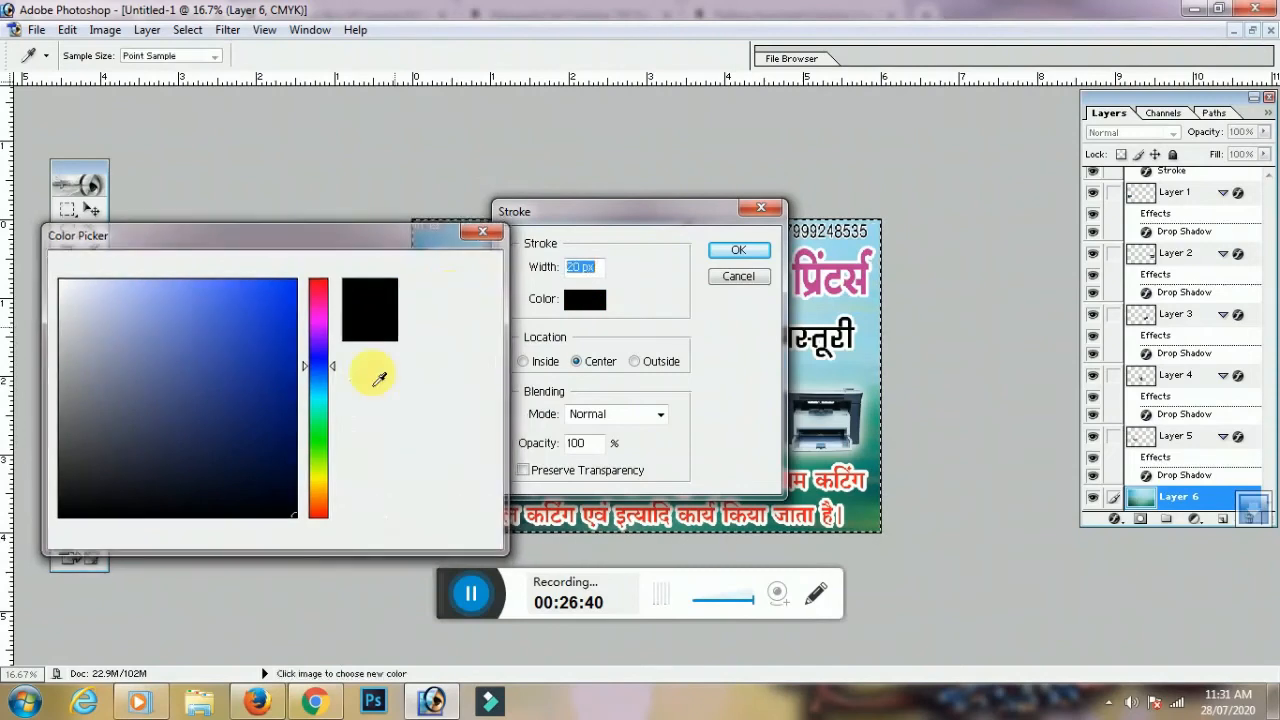
pyautogui.click(738, 250)
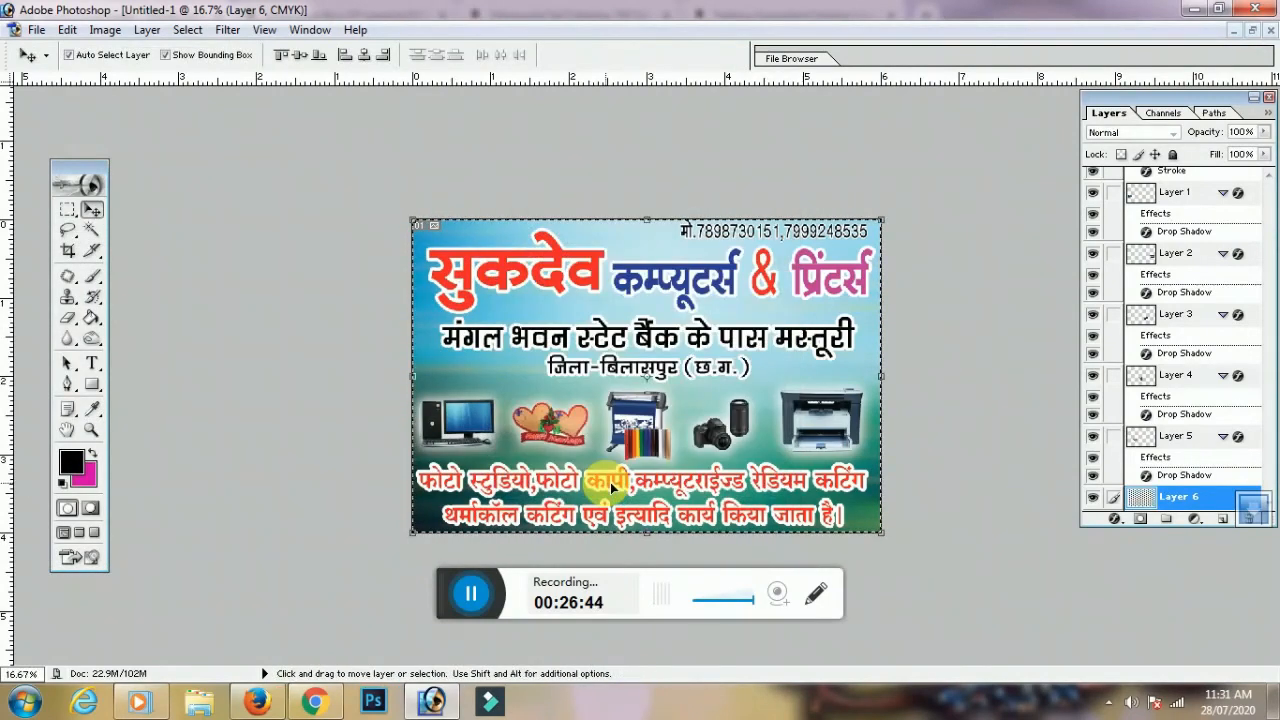
pyautogui.click(67, 252)
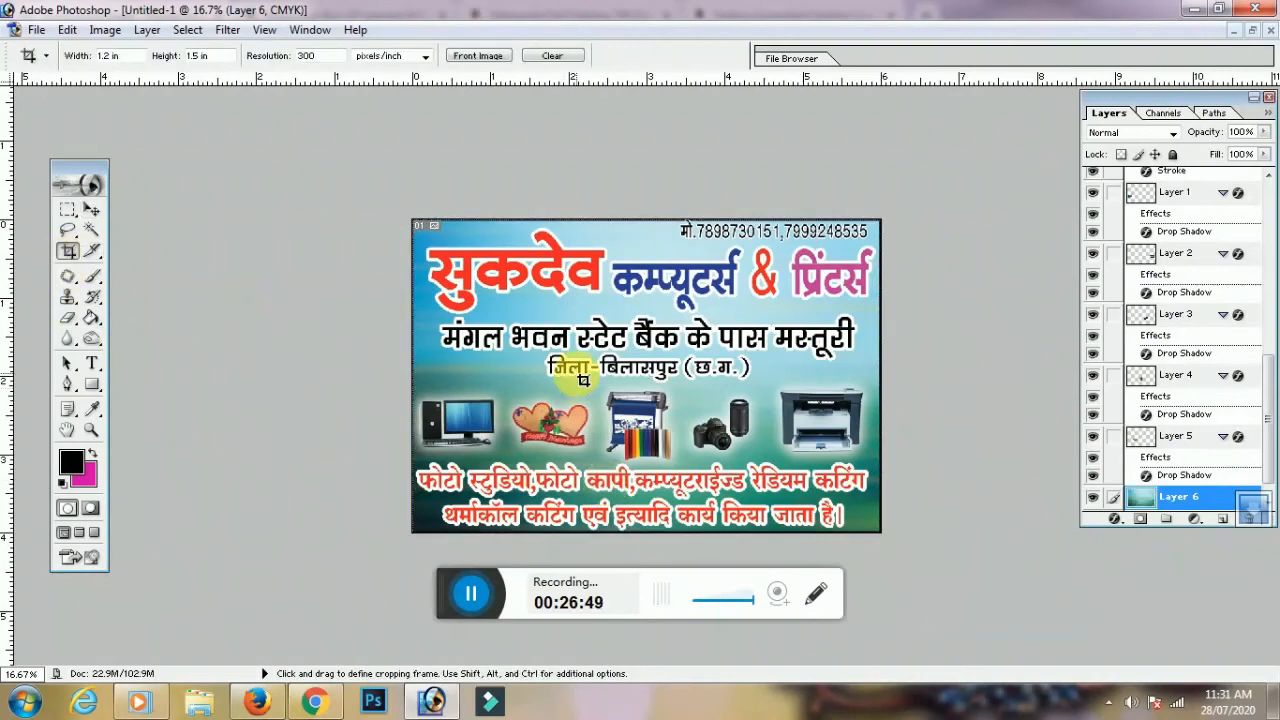
pyautogui.hotkey('ctrl', '+')
pyautogui.hotkey('ctrl', '+')
pyautogui.hotkey('ctrl', '+')
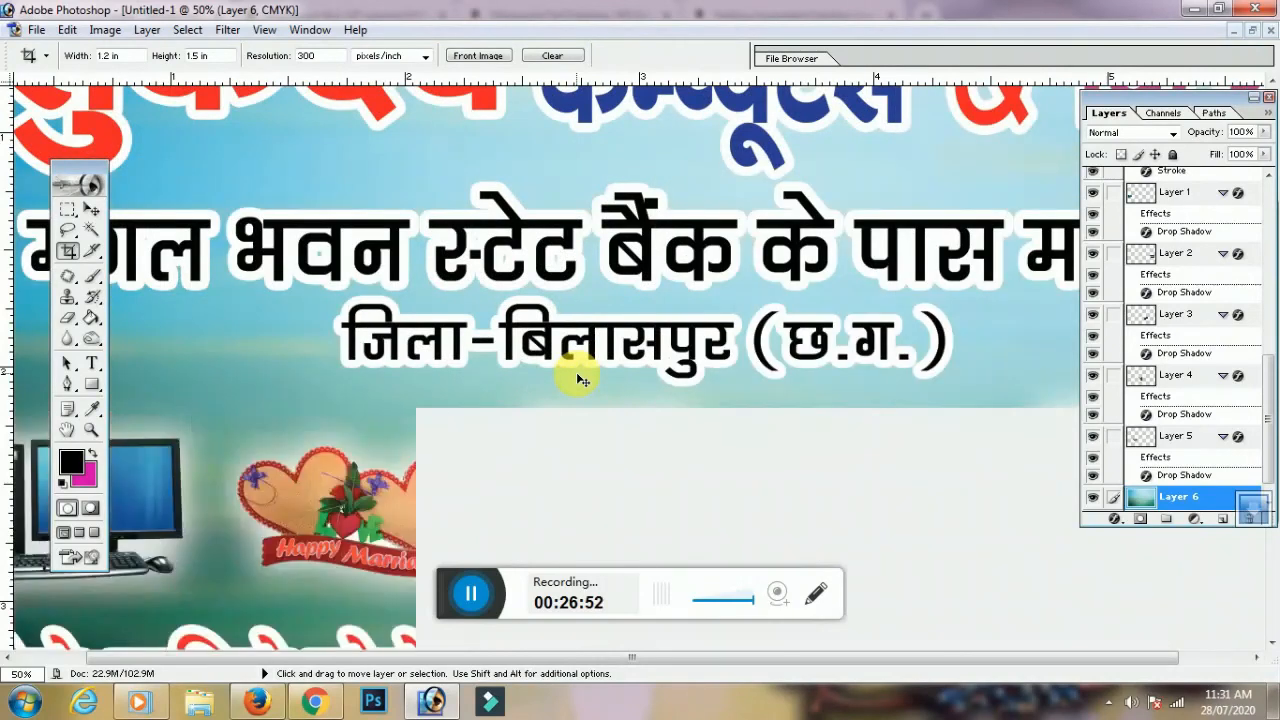
pyautogui.hotkey('ctrl', '-')
pyautogui.hotkey('ctrl', '-')
pyautogui.hotkey('ctrl', '+')
pyautogui.hotkey('ctrl', '+')
pyautogui.hotkey('ctrl', '-')
pyautogui.hotkey('ctrl', '-')
pyautogui.hotkey('ctrl', '-')
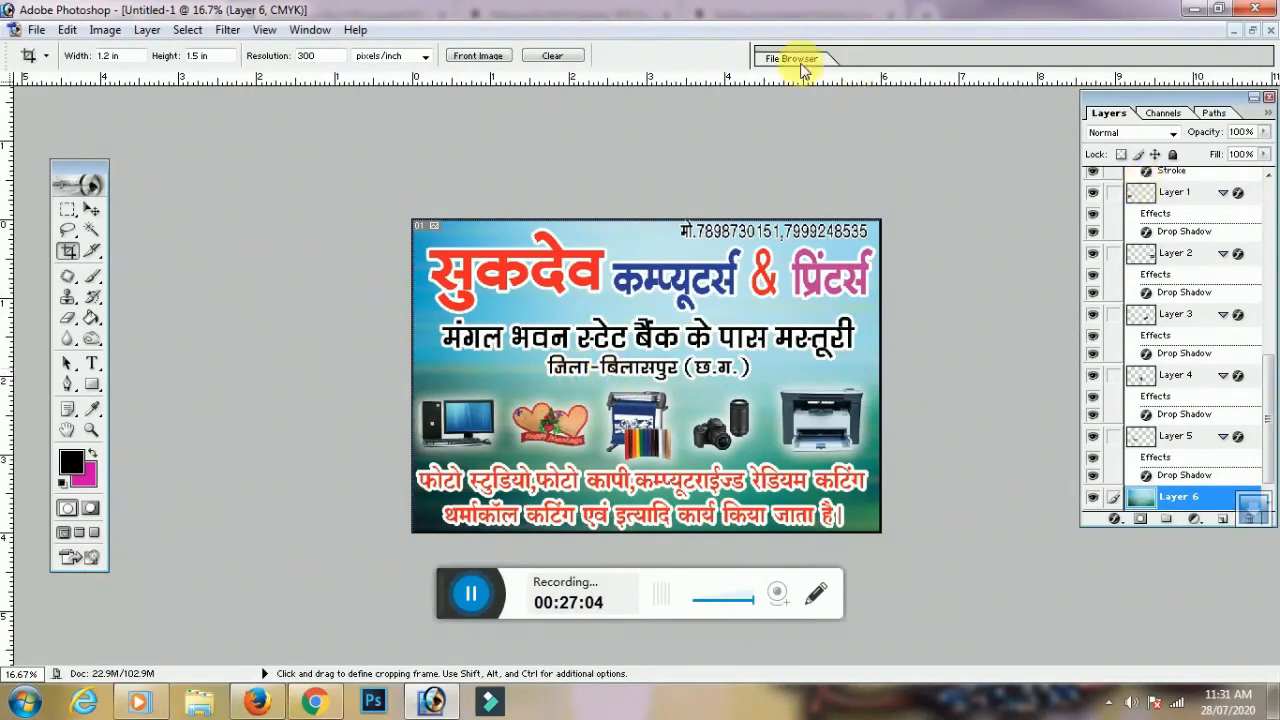
pyautogui.hotkey('ctrl', '+')
pyautogui.hotkey('ctrl', '+')
pyautogui.hotkey('ctrl', '+')
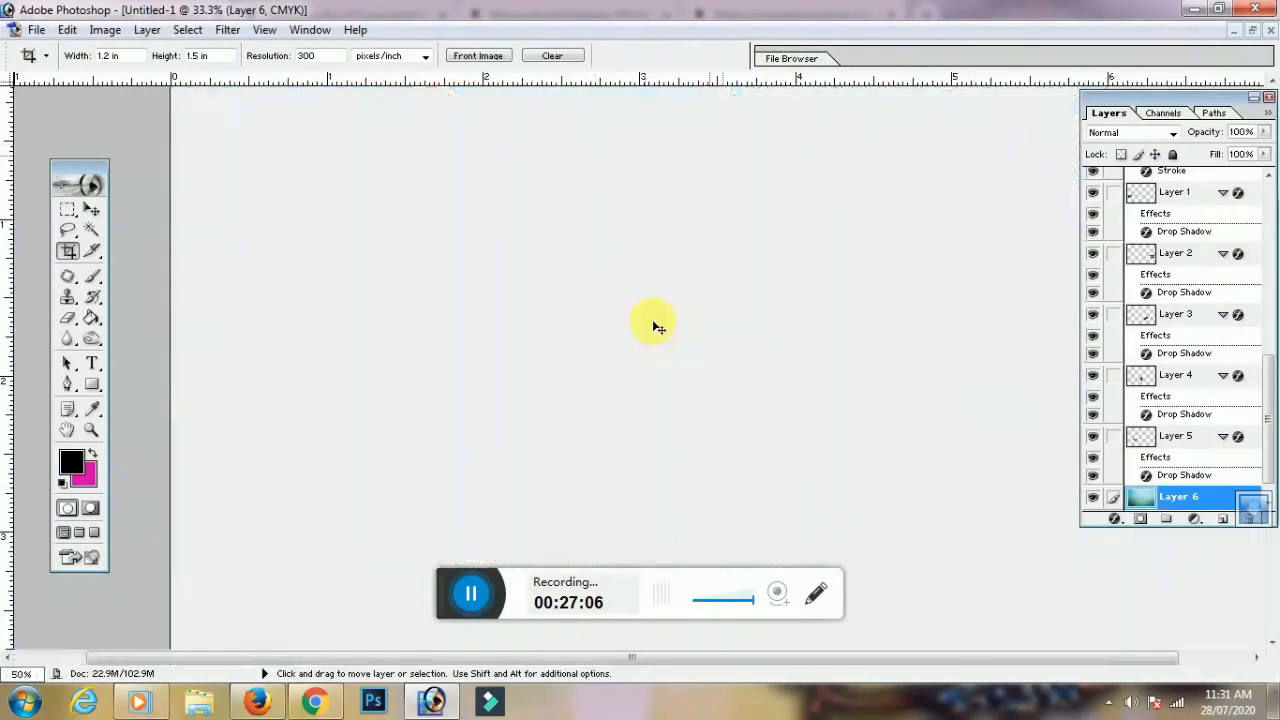
pyautogui.hotkey('ctrl', '-')
pyautogui.hotkey('ctrl', '-')
pyautogui.hotkey('ctrl', '-')
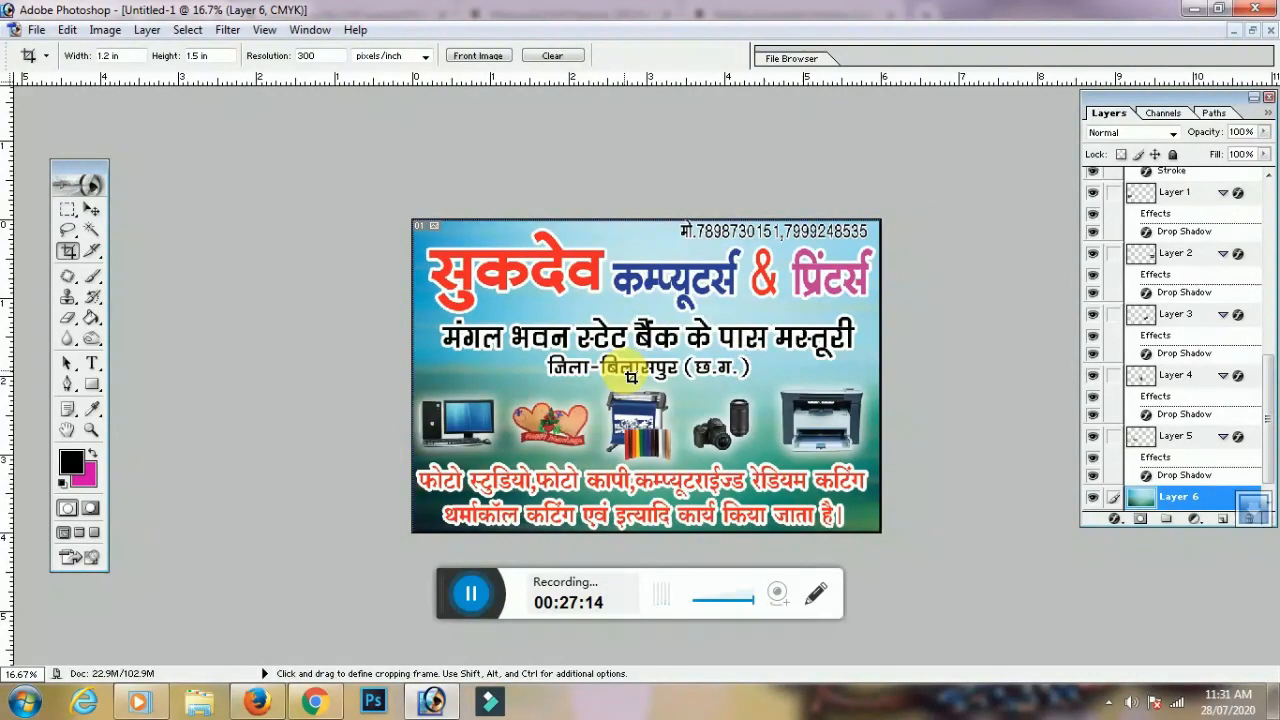
pyautogui.hotkey('ctrl', '+')
pyautogui.hotkey('ctrl', '+')
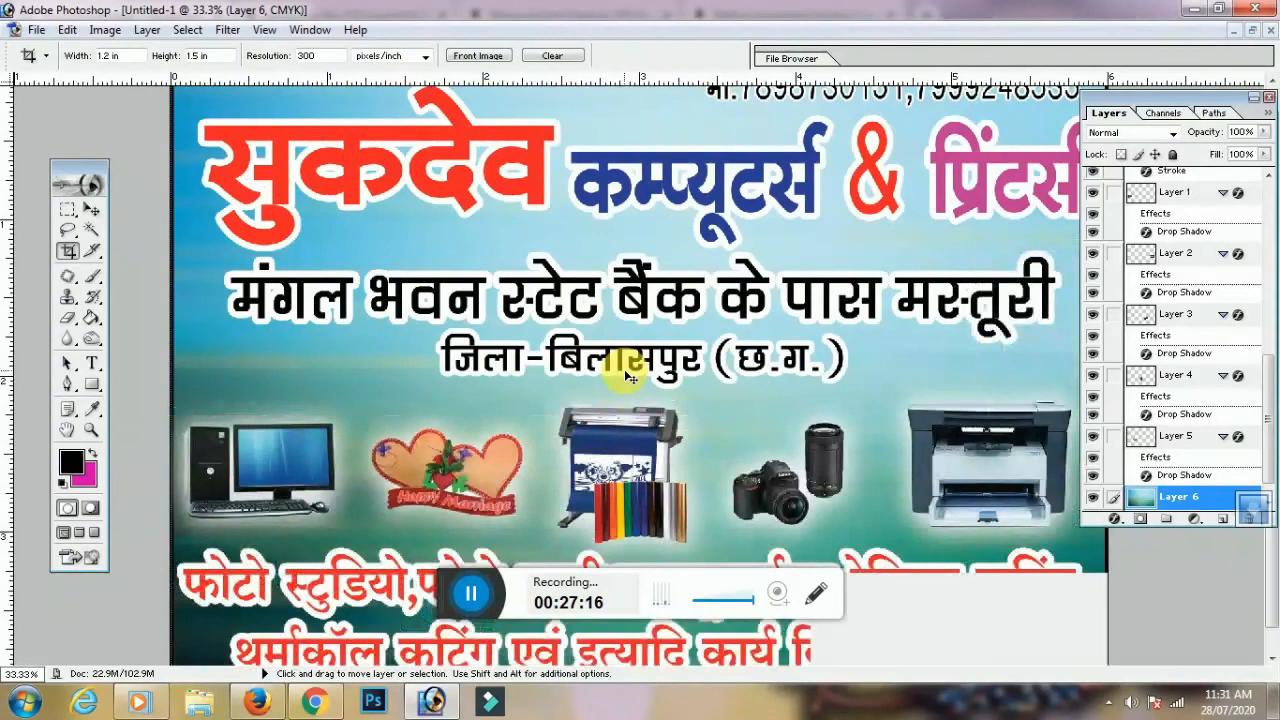
pyautogui.hotkey('ctrl', '-')
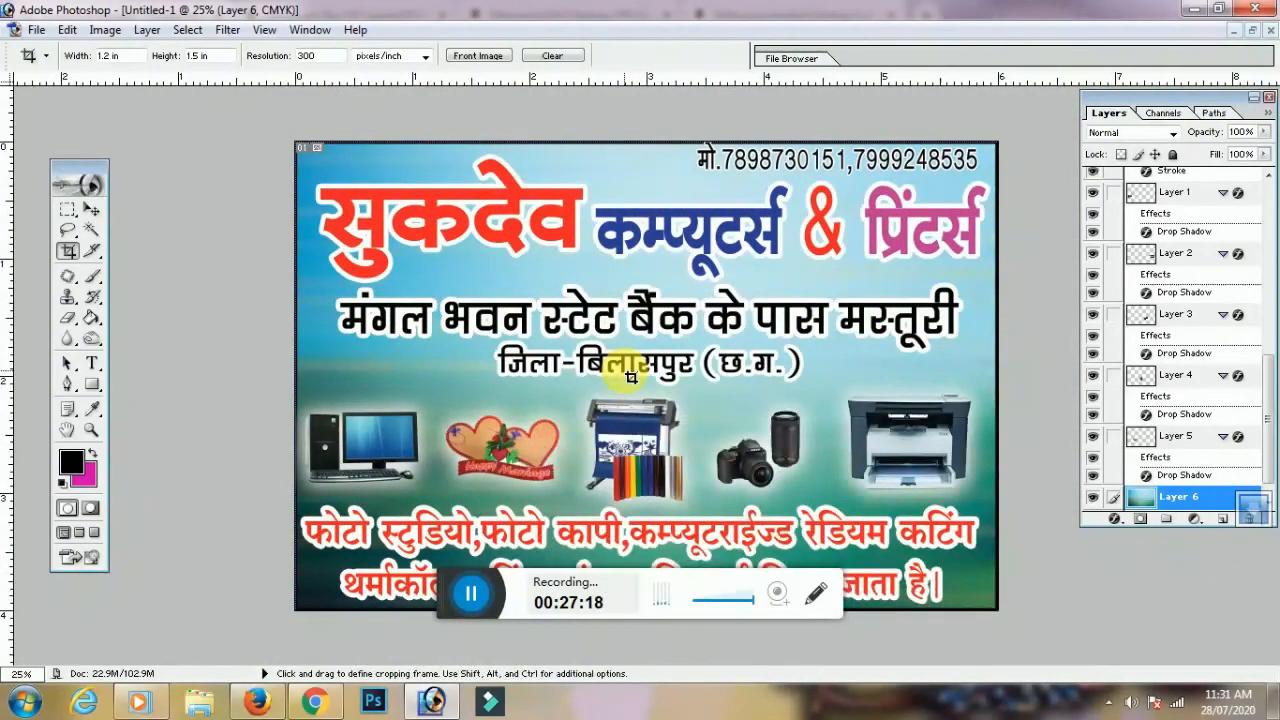